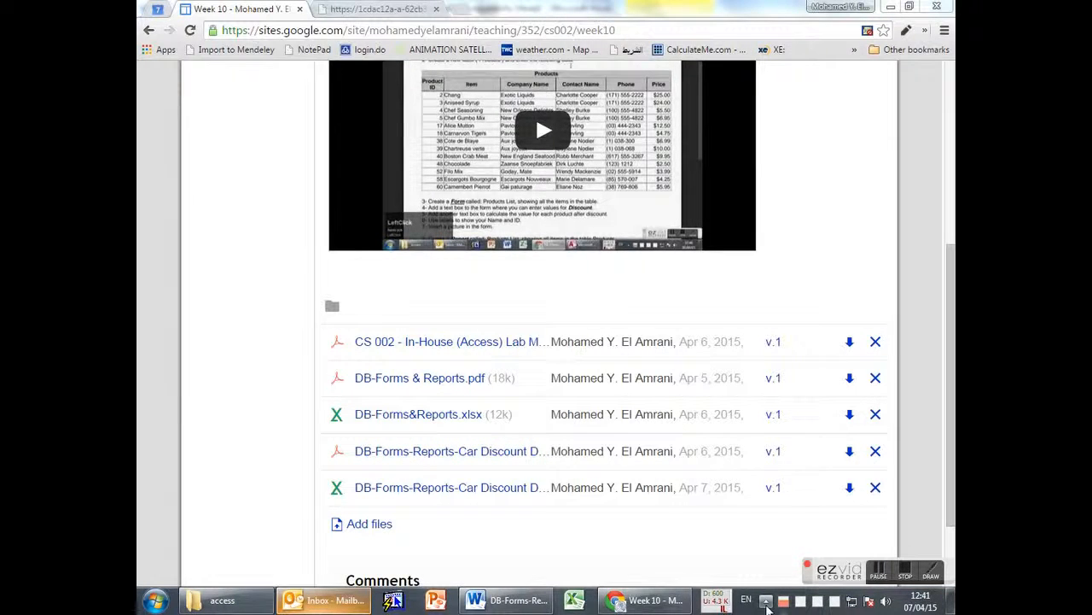
Enable the keystroke tool from the hidden tray icons and switch to the Car Discount Database exercise tab.
left_click(766, 602)
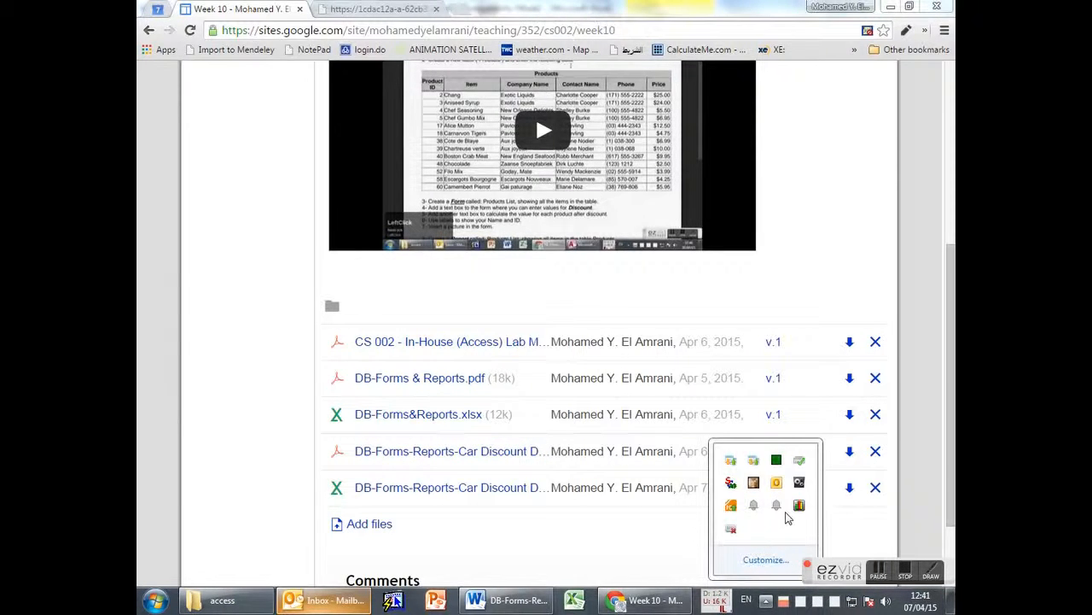
right_click(730, 529)
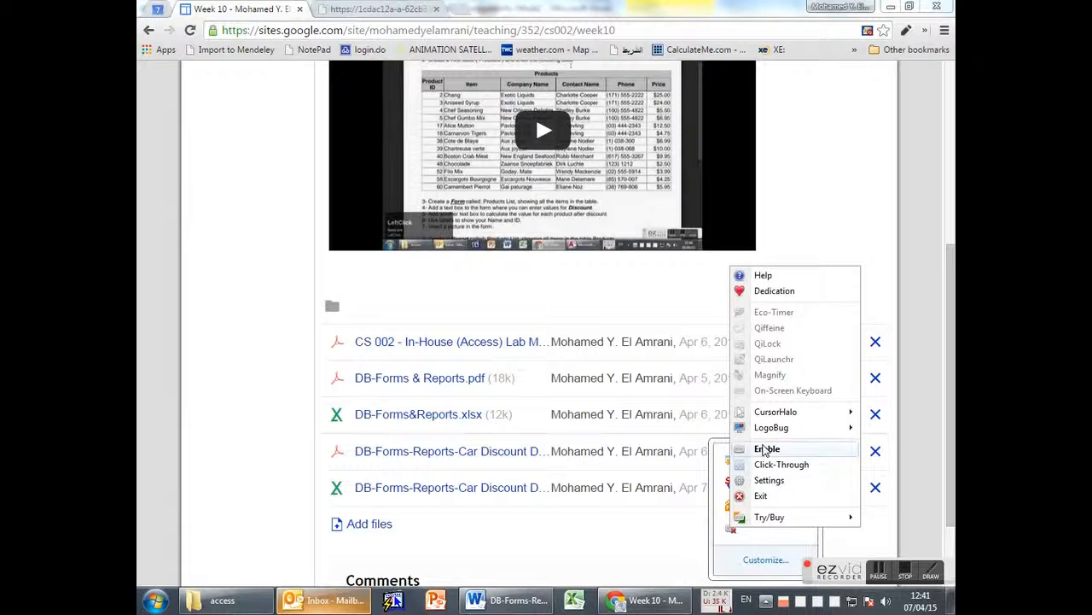
left_click(763, 451)
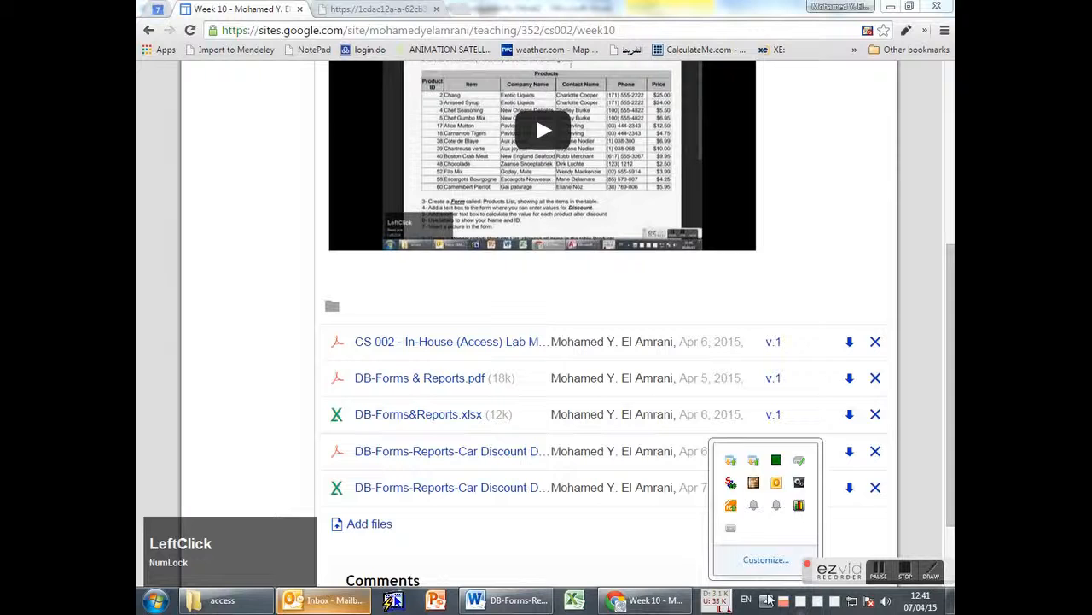
left_click(363, 8)
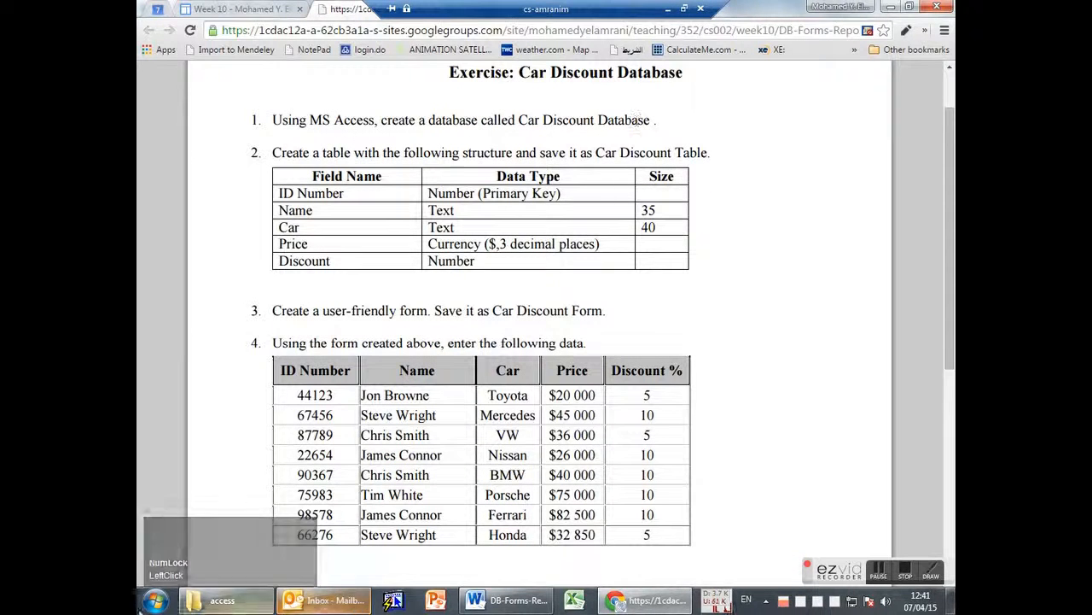
Launch Microsoft Access 2010 from the Start menu and close Word.
left_click(154, 601)
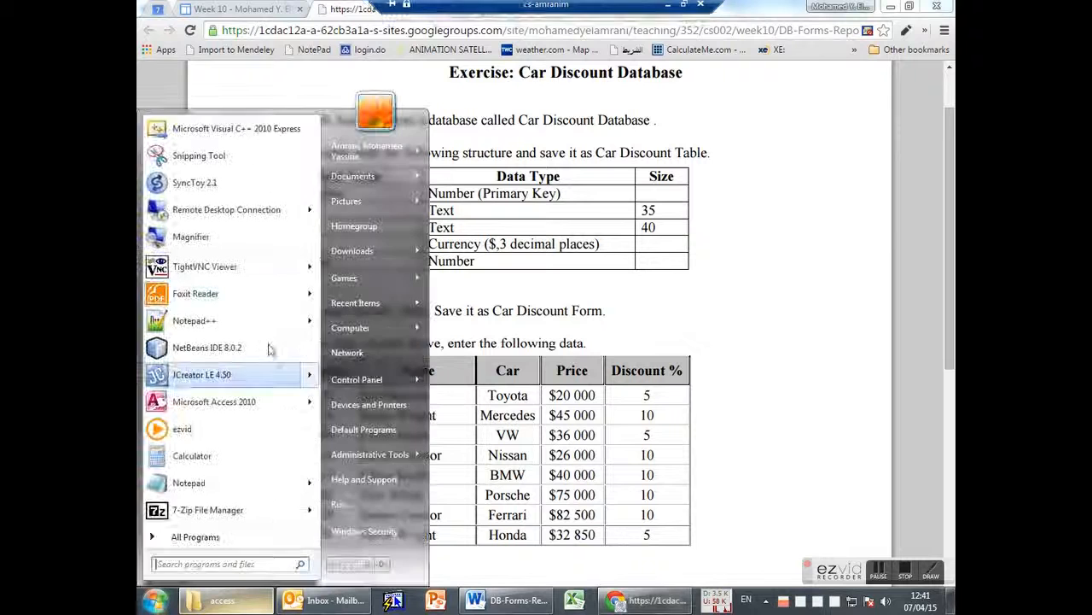
left_click(213, 401)
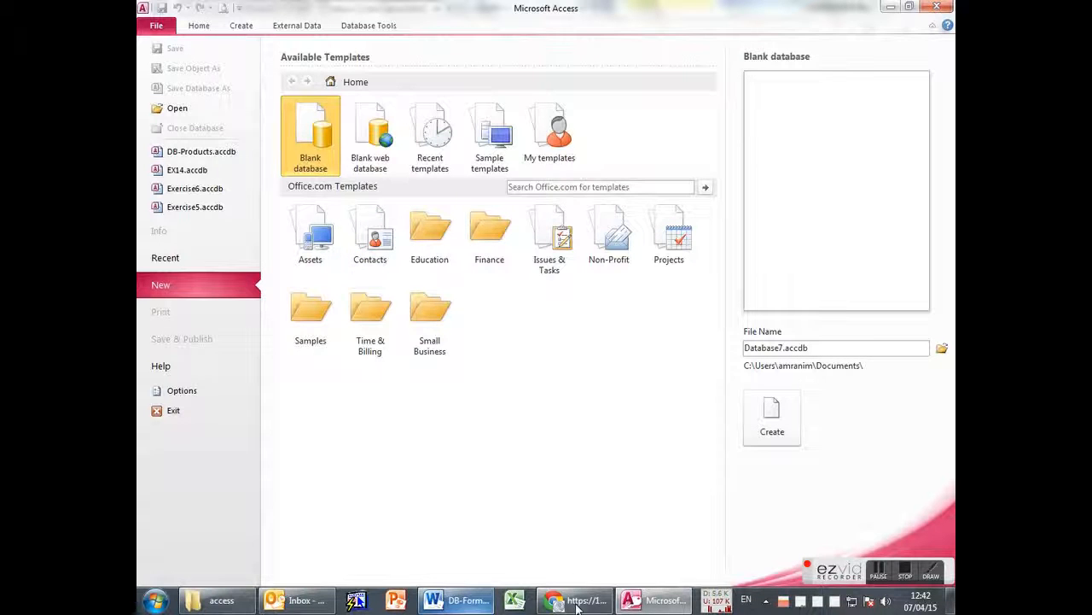
right_click(499, 601)
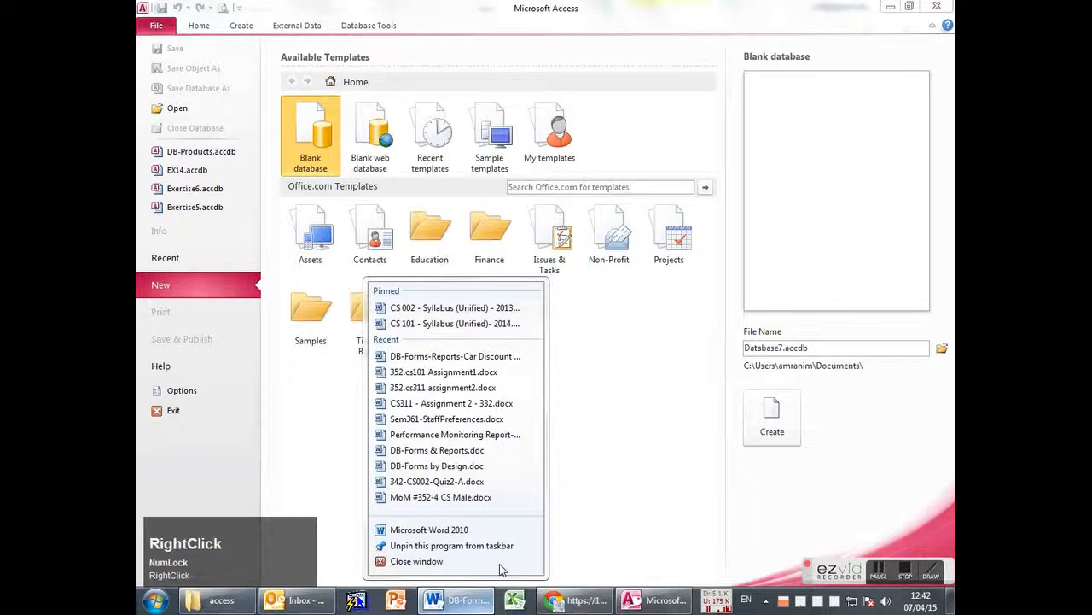
left_click(500, 563)
Copy the database name 'Car Discount' from step 1 of the exercise sheet.
left_click(561, 600)
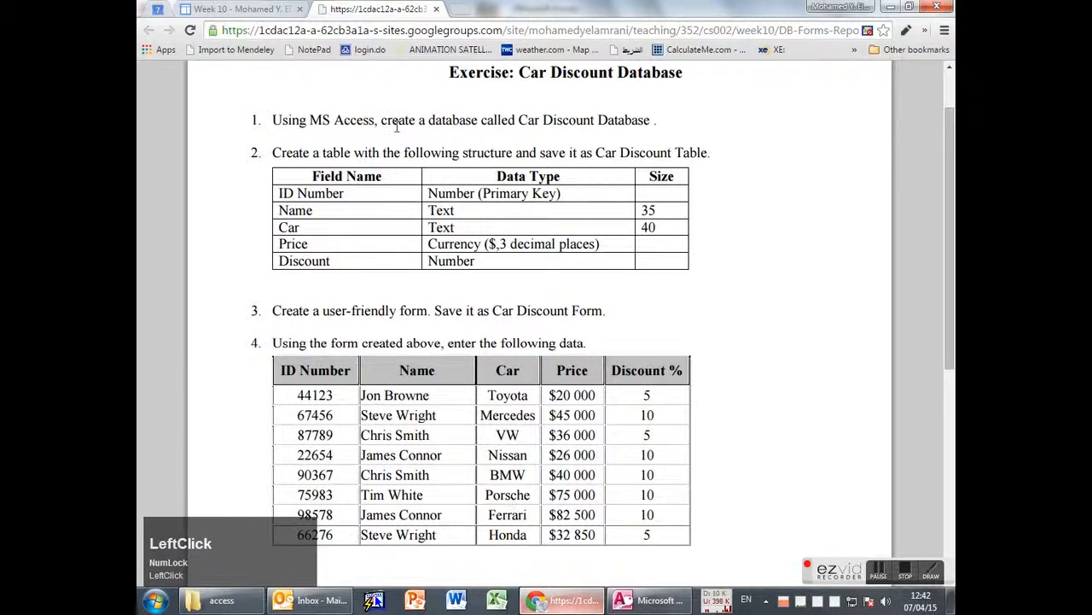
mouse_move(516, 120)
left_mouse_down()
mouse_move(634, 120)
mouse_move(519, 120)
left_mouse_up()
left_click(595, 125)
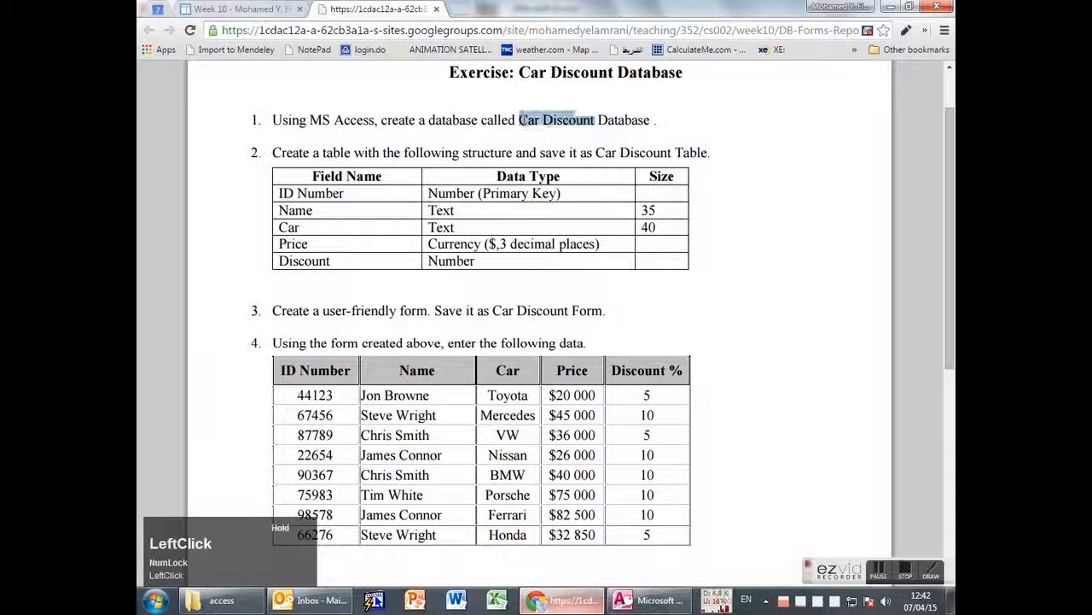
key("ctrl+c")
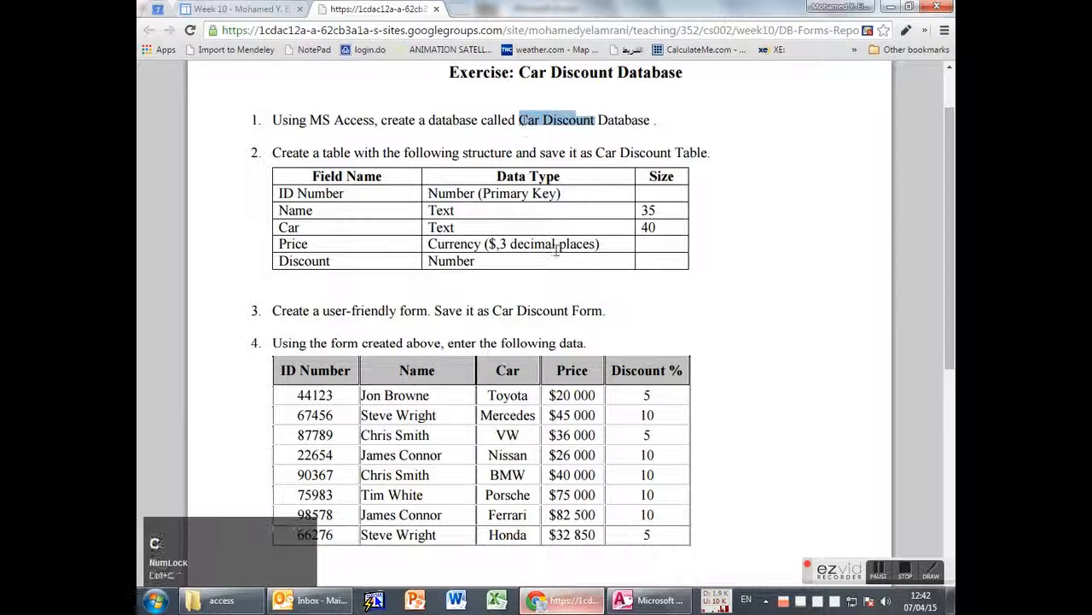
left_click(632, 607)
Create a blank database with 'Car Discount' pasted as the file name, saved in CS002 > access.
left_click(830, 350)
key("ctrl+v")
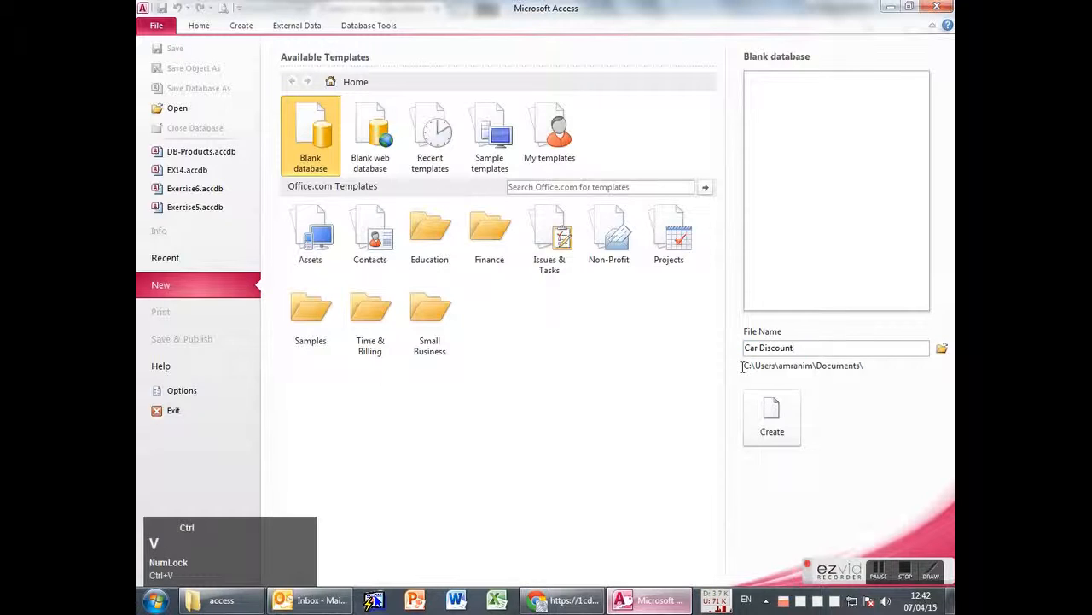
left_click(941, 348)
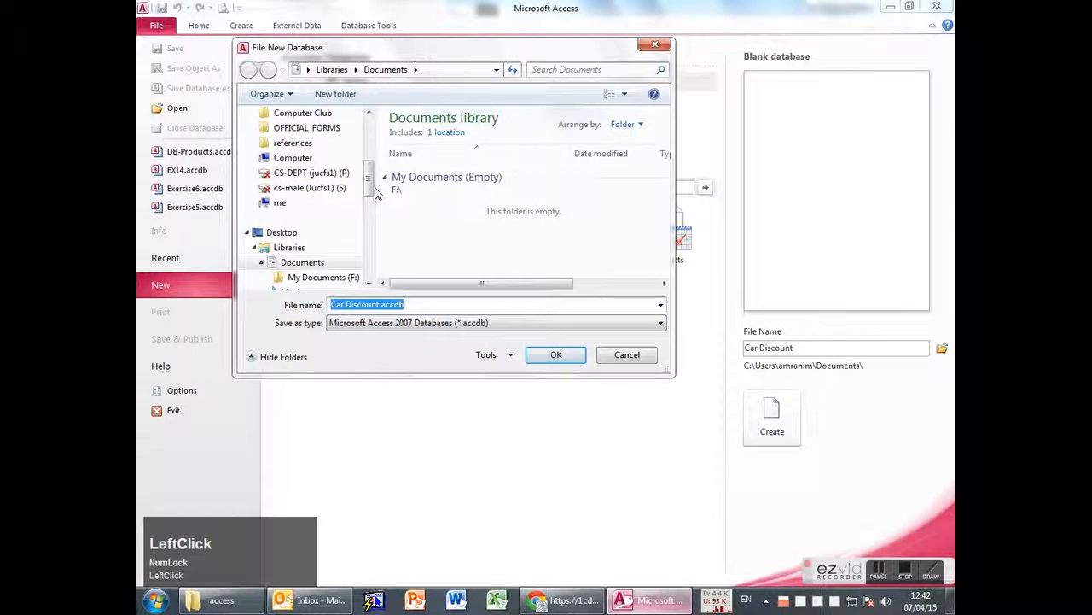
scroll(350, 221, "up", 5)
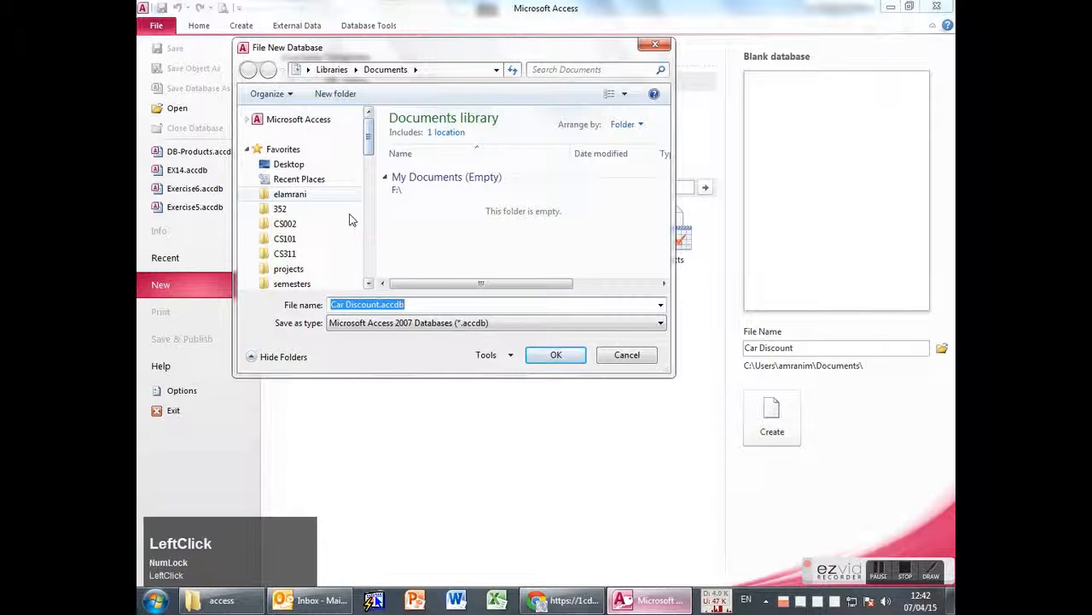
left_click(285, 227)
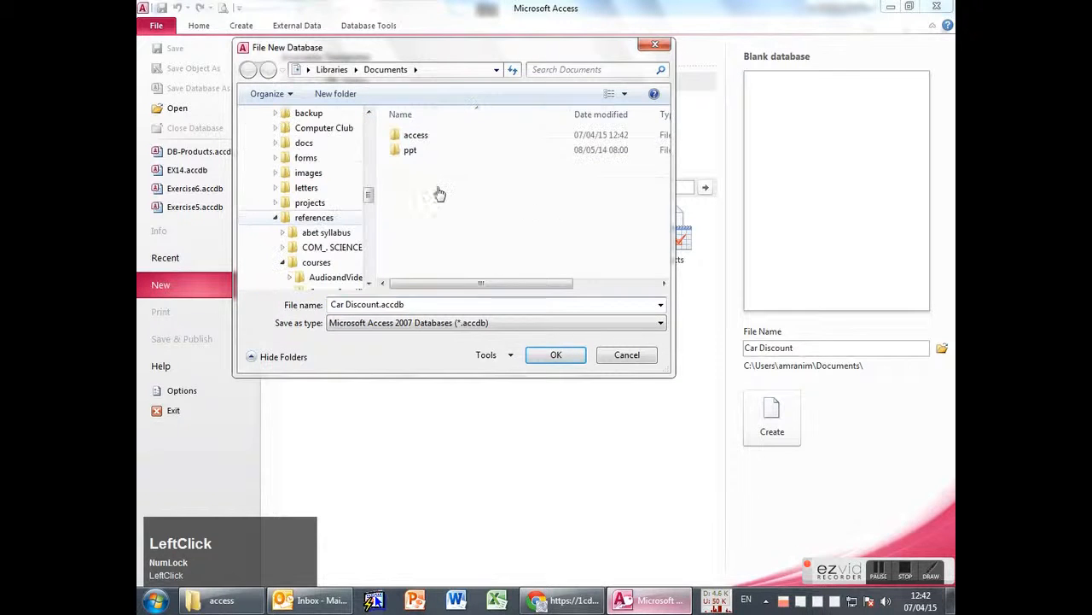
double_click(418, 139)
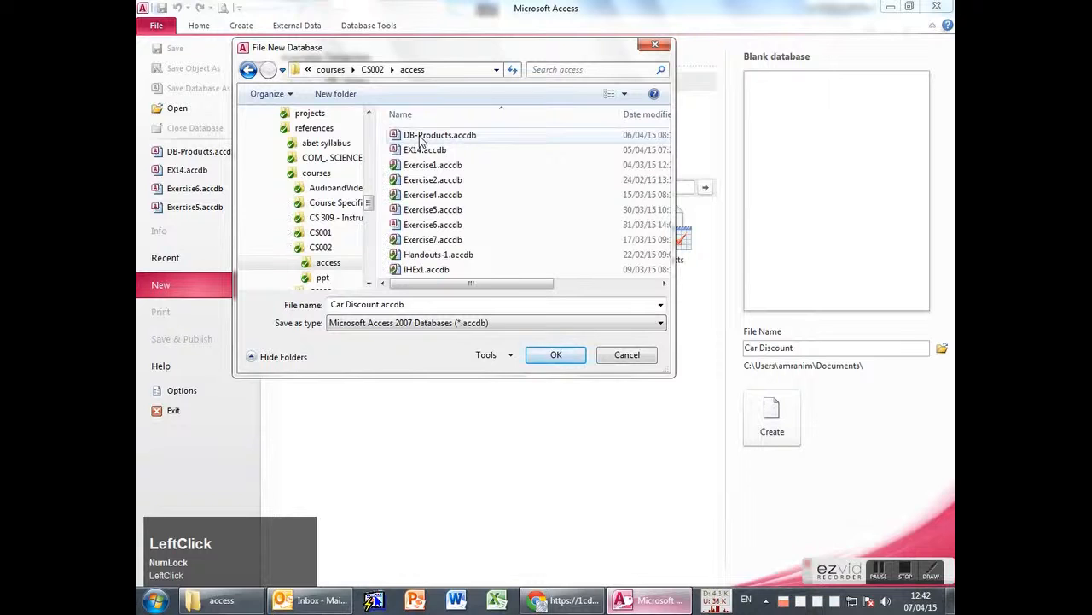
left_click(563, 357)
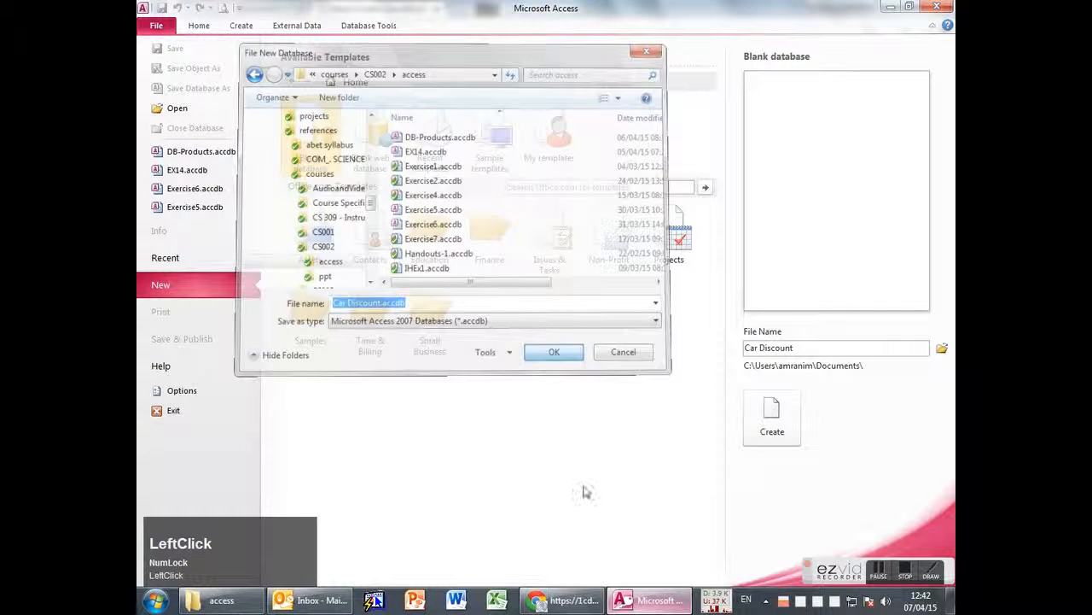
left_click(768, 427)
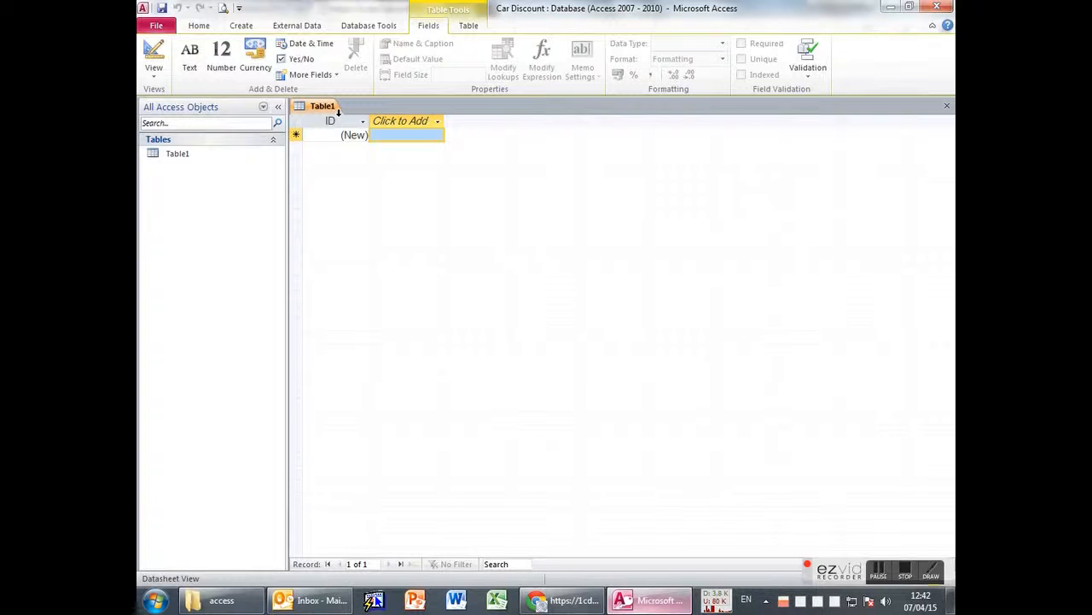
Close Table1 and start an Excel import from External Data.
middle_click(332, 113)
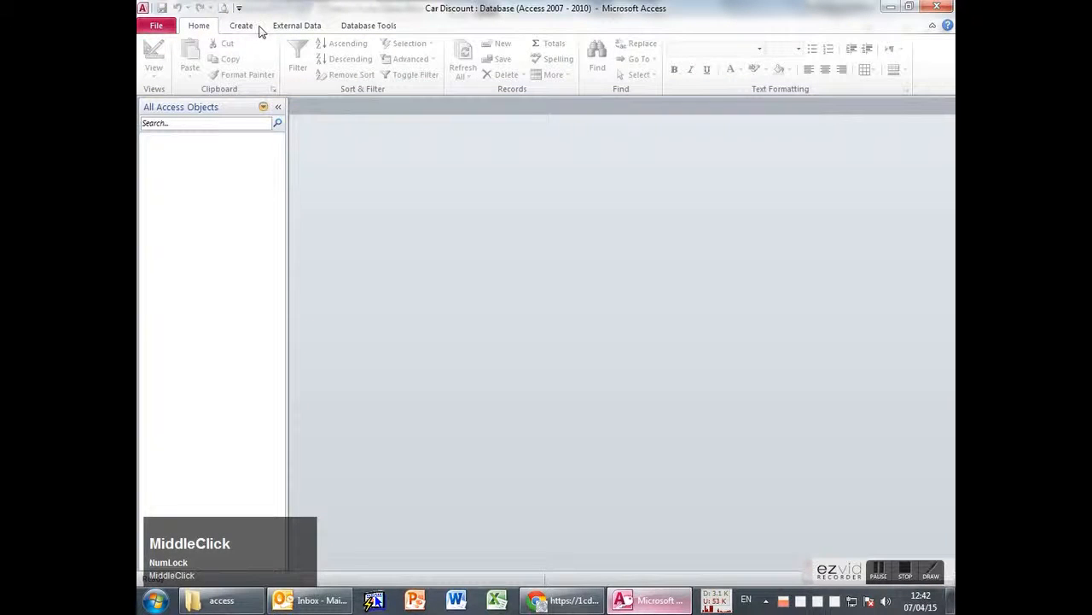
left_click(297, 26)
left_click(235, 58)
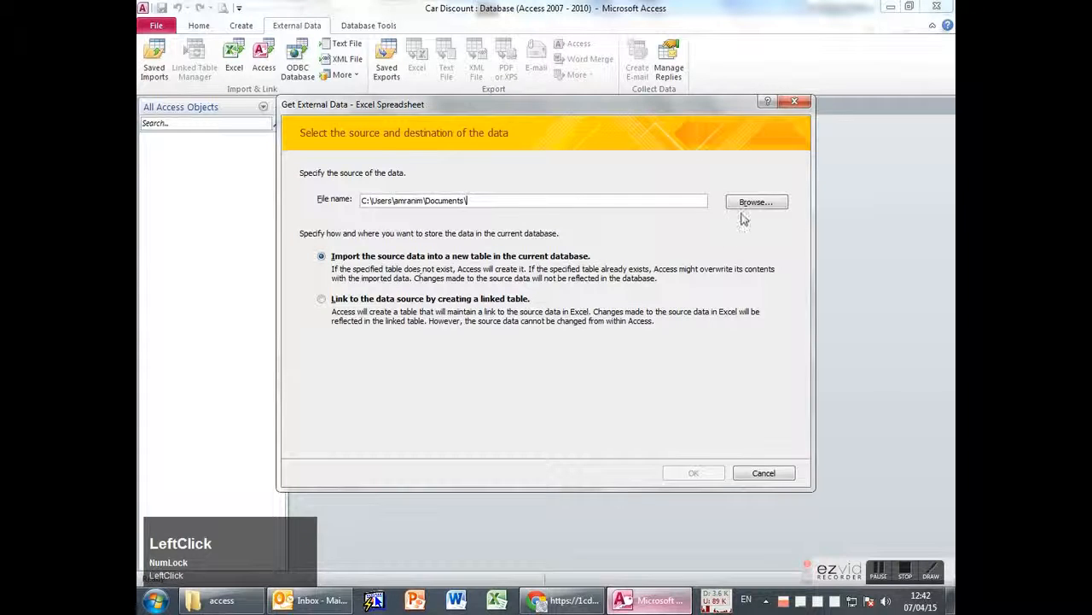
Choose DB-Forms-Reports-Car Discount Database.xlsx from CS002 > access as the import source.
left_click(739, 205)
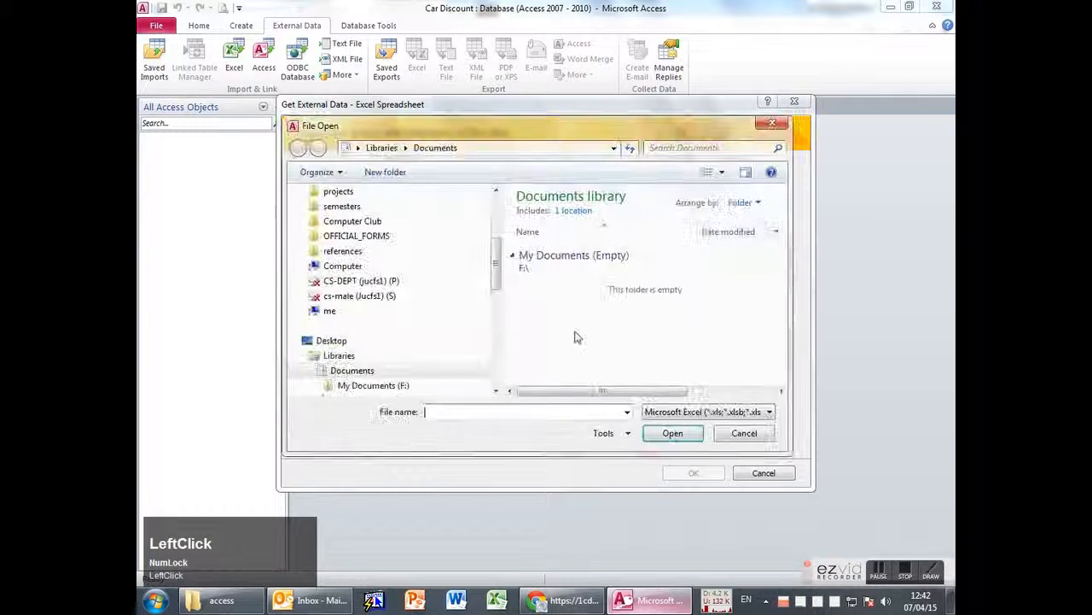
left_click_drag(497, 279, 501, 219)
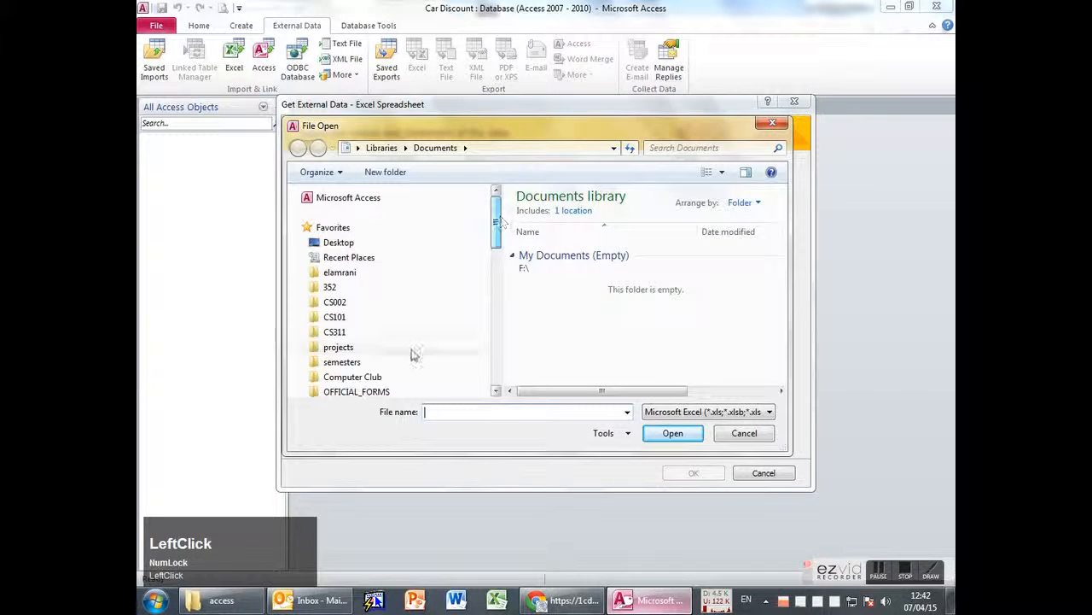
left_click(334, 302)
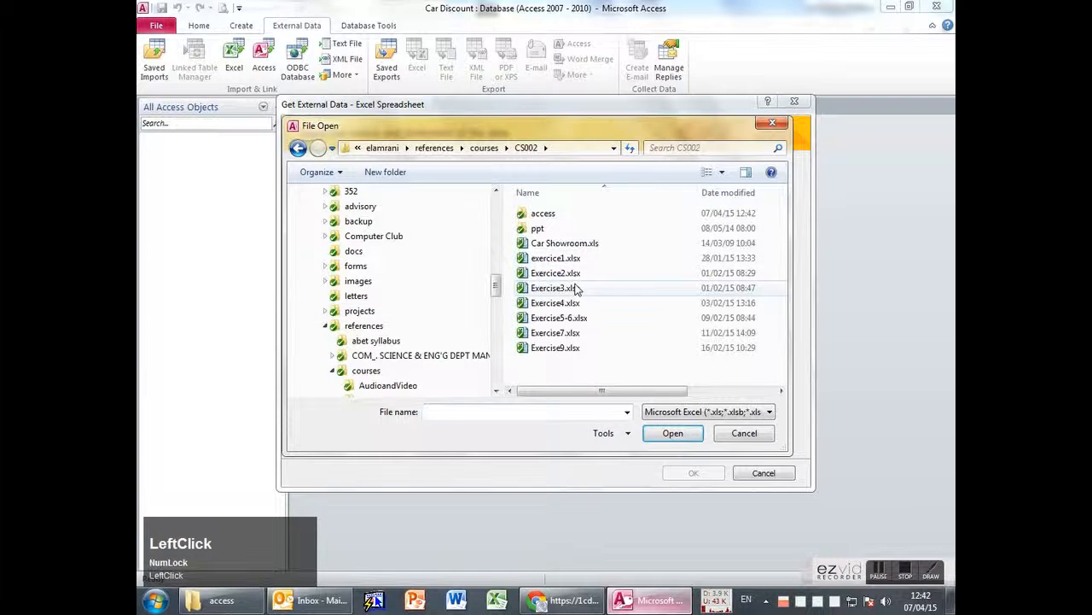
double_click(545, 214)
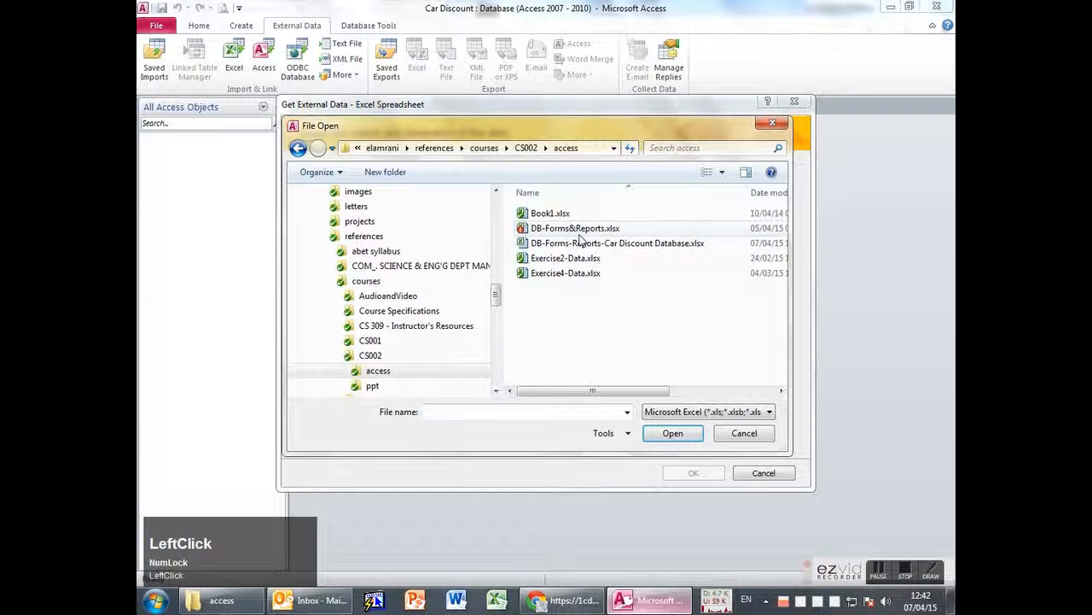
left_click(639, 248)
left_click(668, 439)
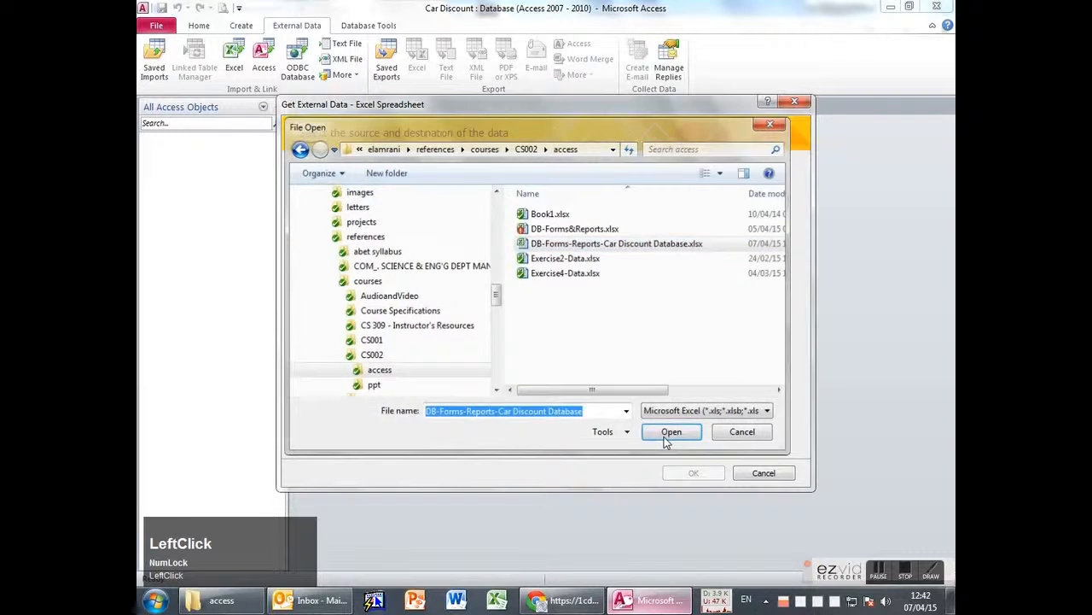
left_click(691, 472)
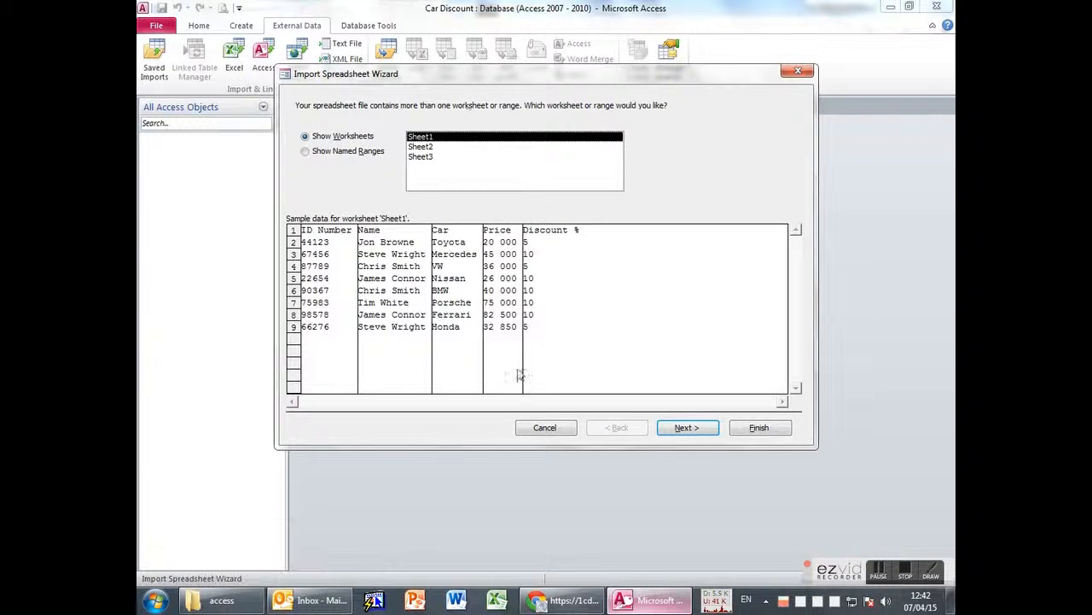
Keep 'First Row Contains Column Headings' checked and advance to the field options.
left_click(690, 429)
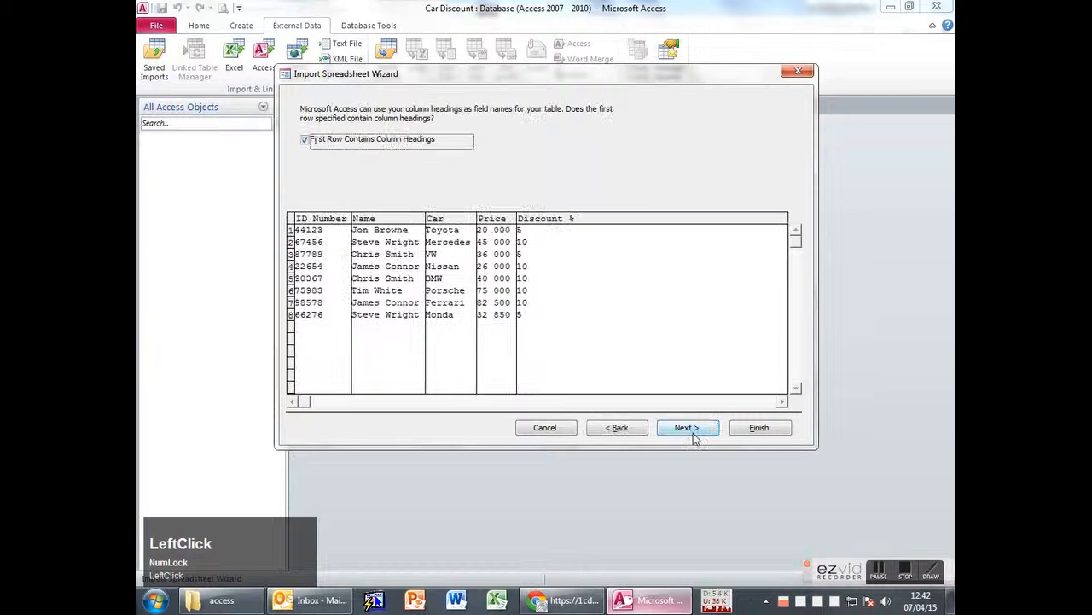
left_click(351, 146)
left_click(349, 145)
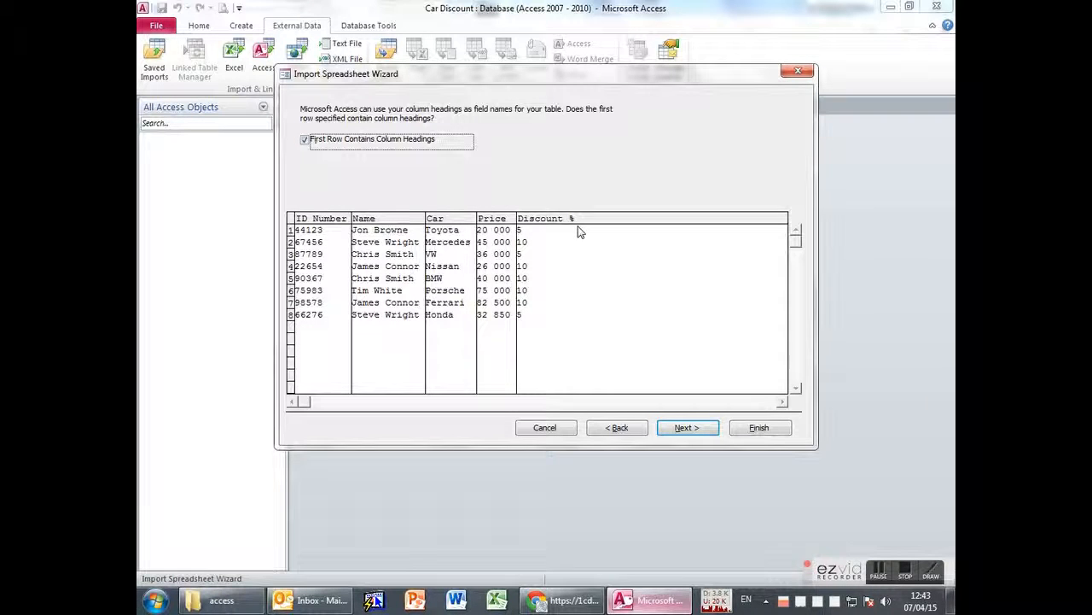
left_click(684, 429)
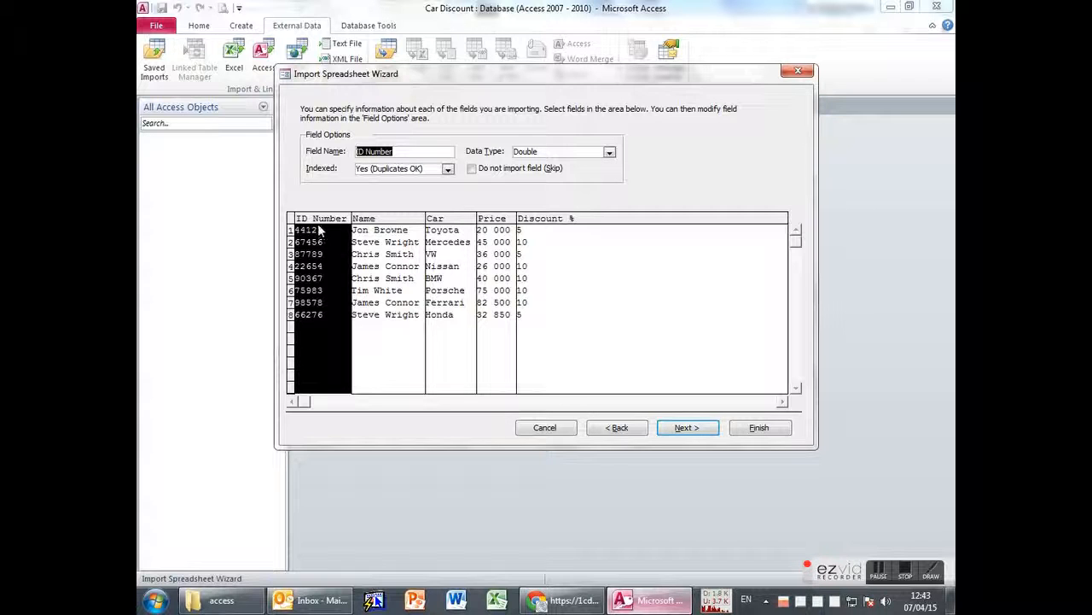
Set ID Number to Long Integer and Price to Currency in the import field options.
left_click(610, 151)
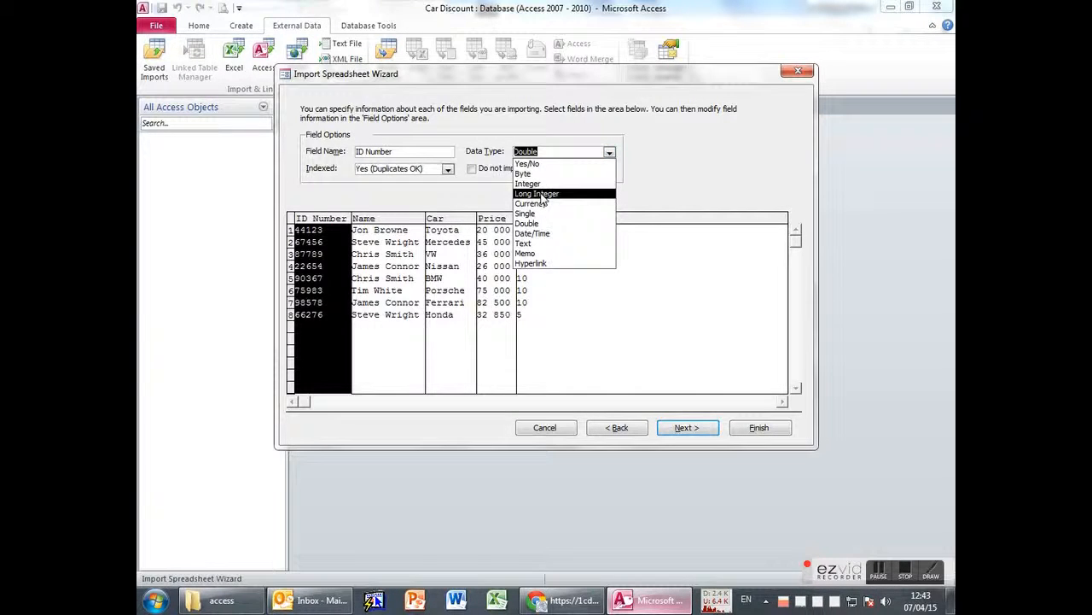
left_click(534, 195)
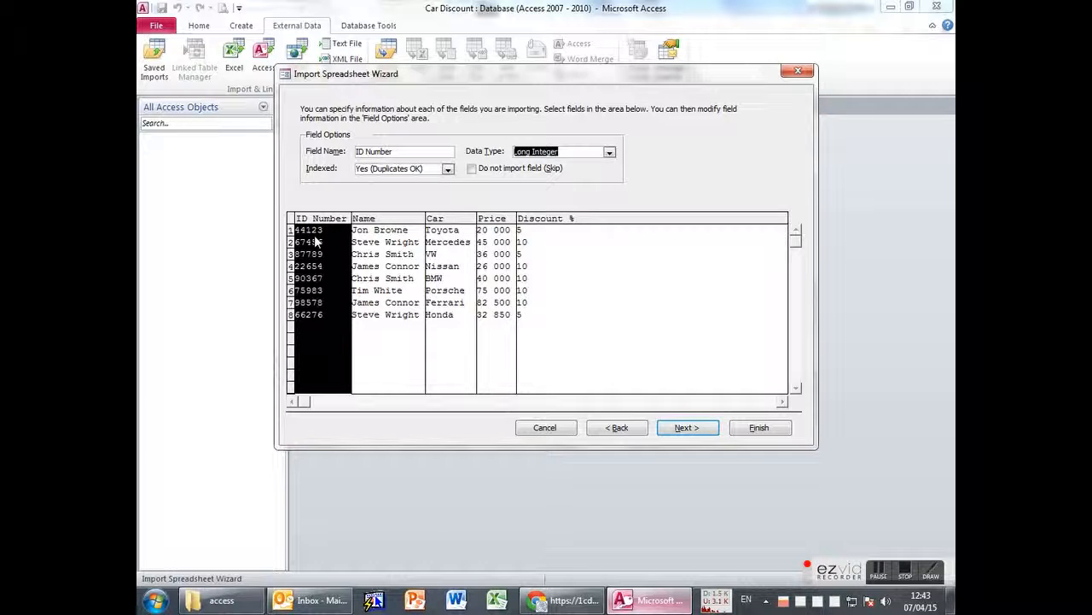
left_click(376, 227)
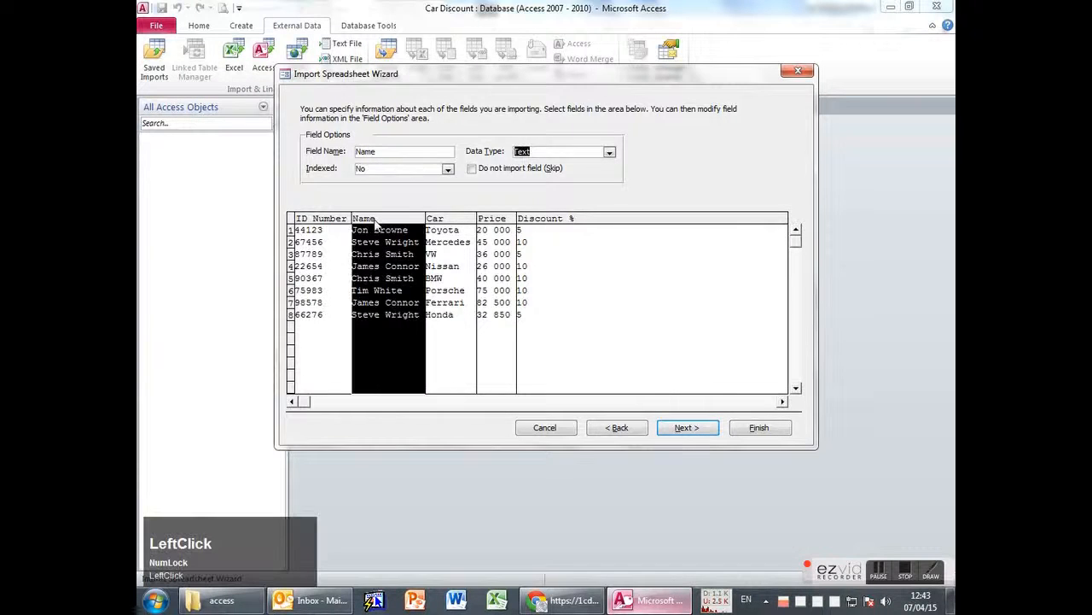
left_click(450, 221)
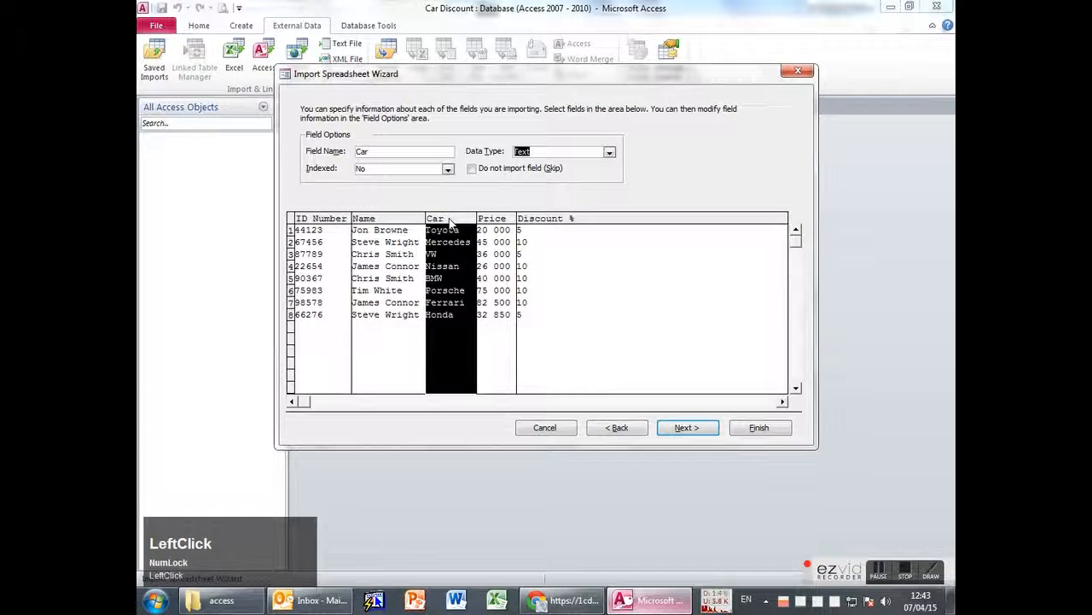
left_click(502, 228)
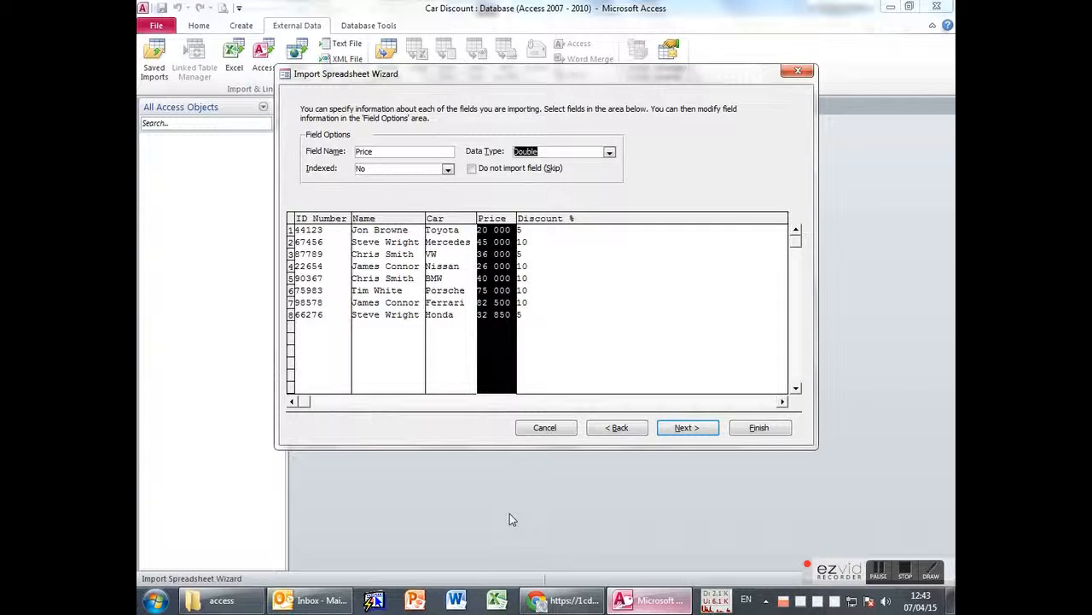
mouse_move(559, 600)
left_click(561, 517)
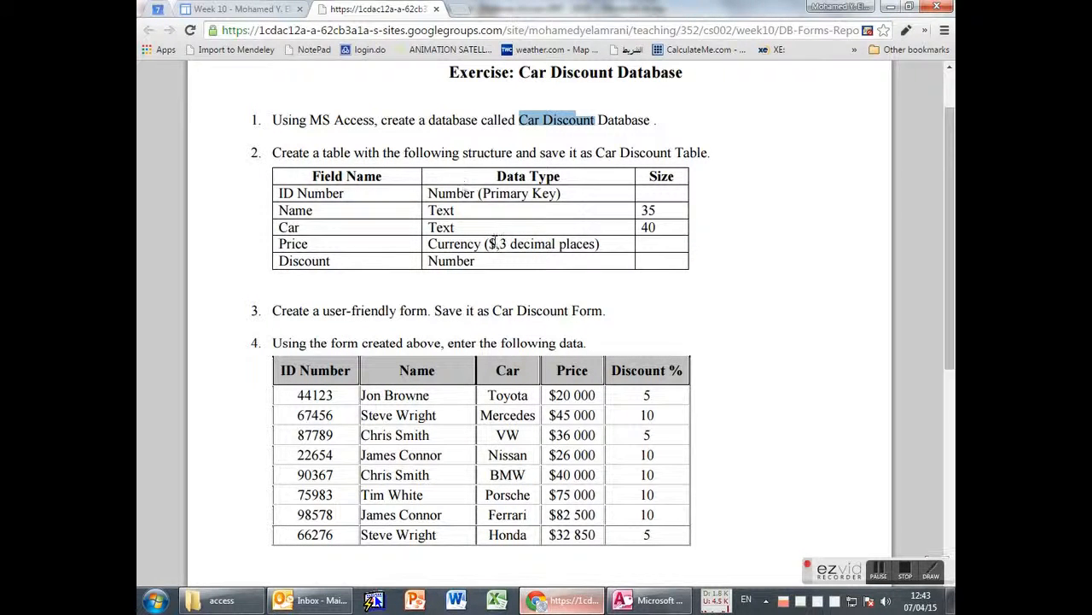
key("alt+Tab")
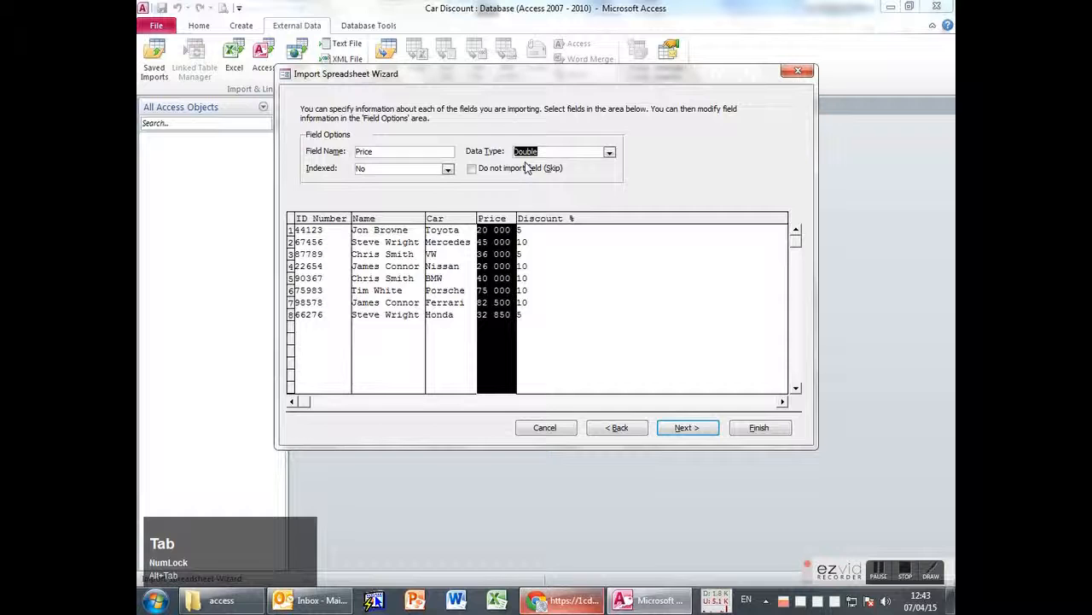
left_click(608, 151)
left_click(547, 200)
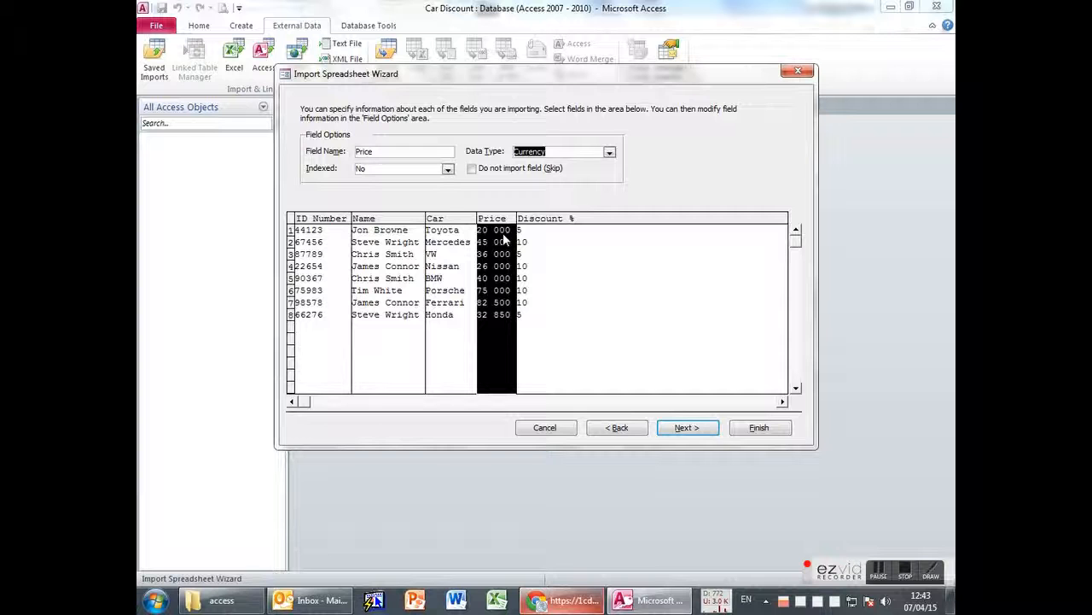
Set the Discount % field to Integer and advance to the primary key step.
left_click(536, 226)
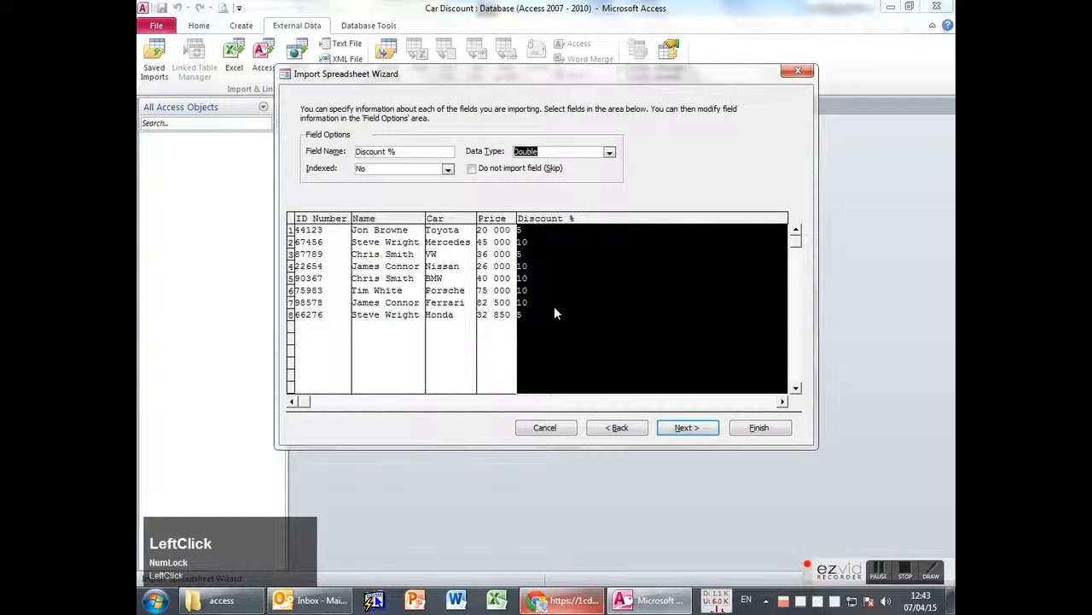
key("alt+Tab")
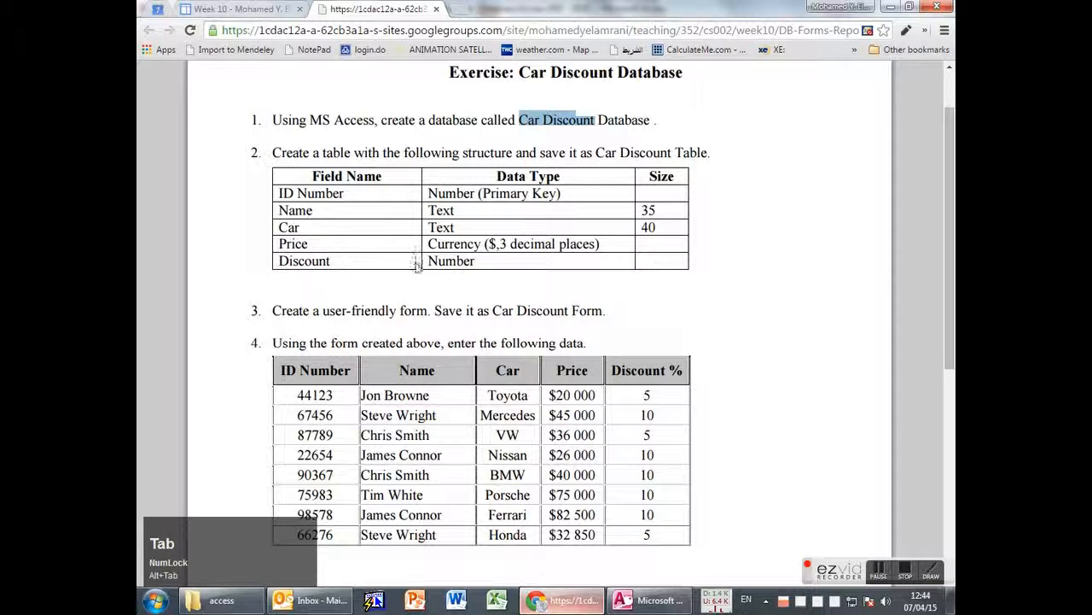
key("alt+Tab")
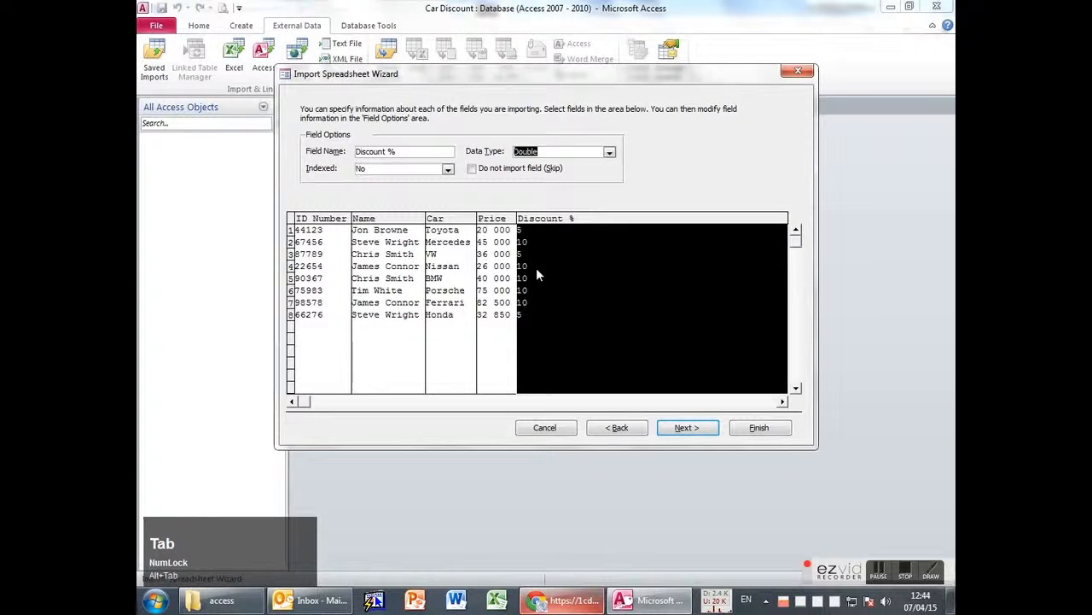
left_click(609, 151)
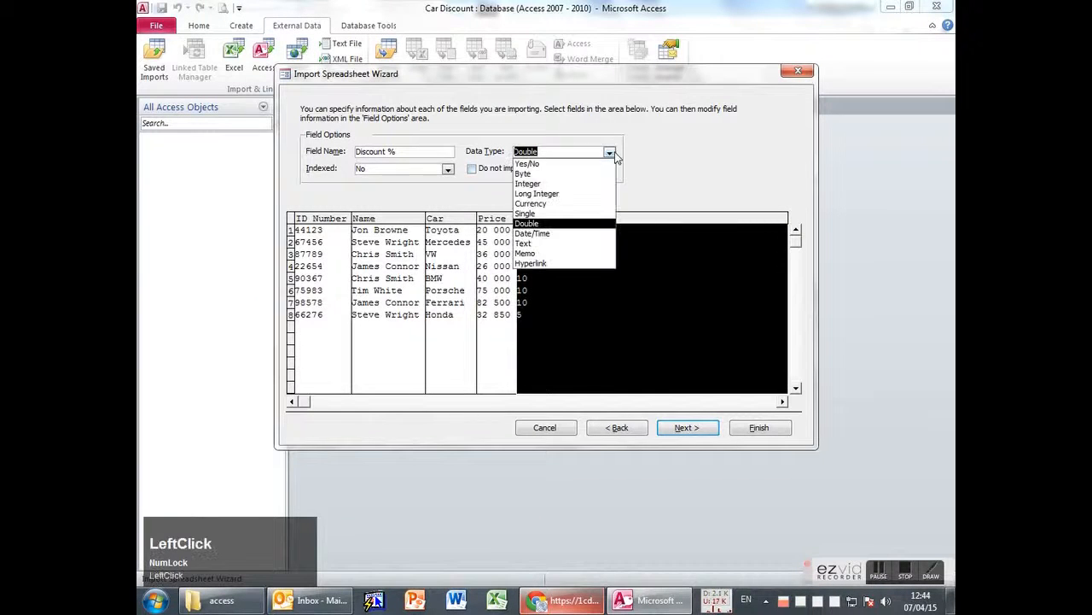
left_click(538, 194)
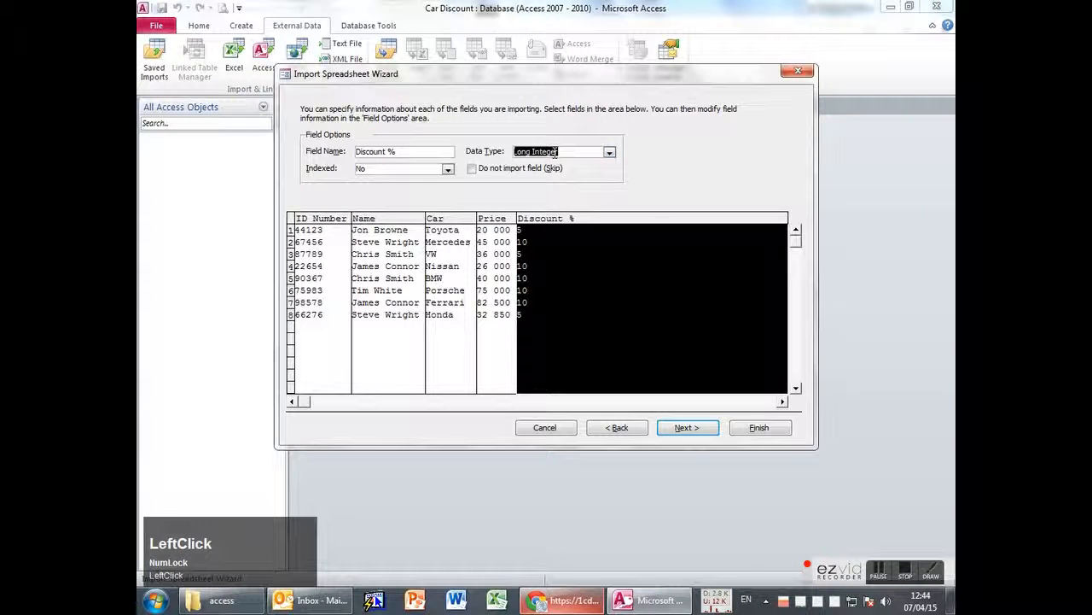
left_click(581, 154)
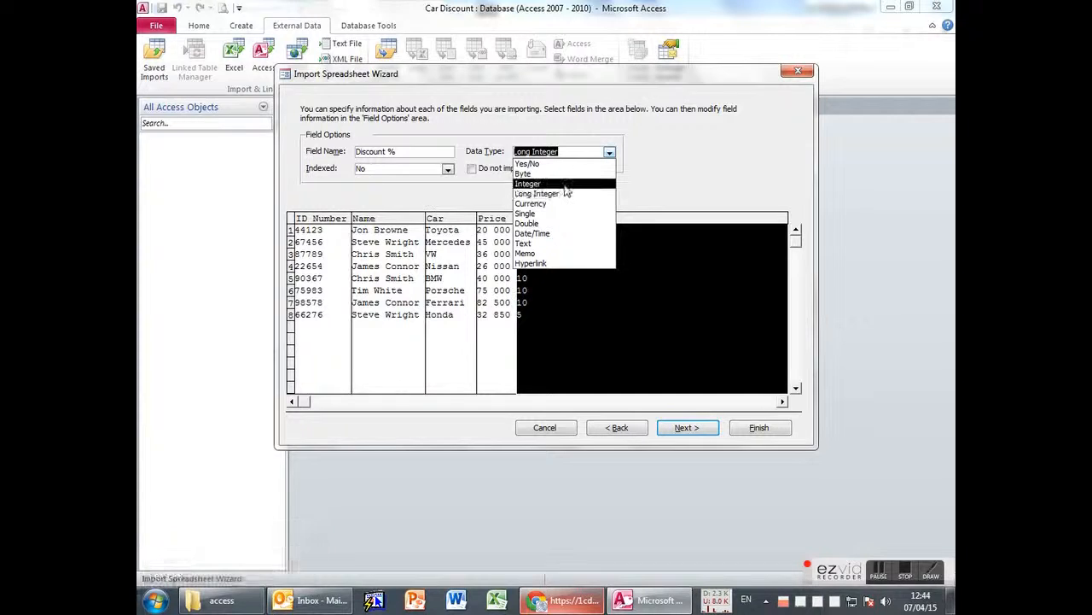
left_click(529, 184)
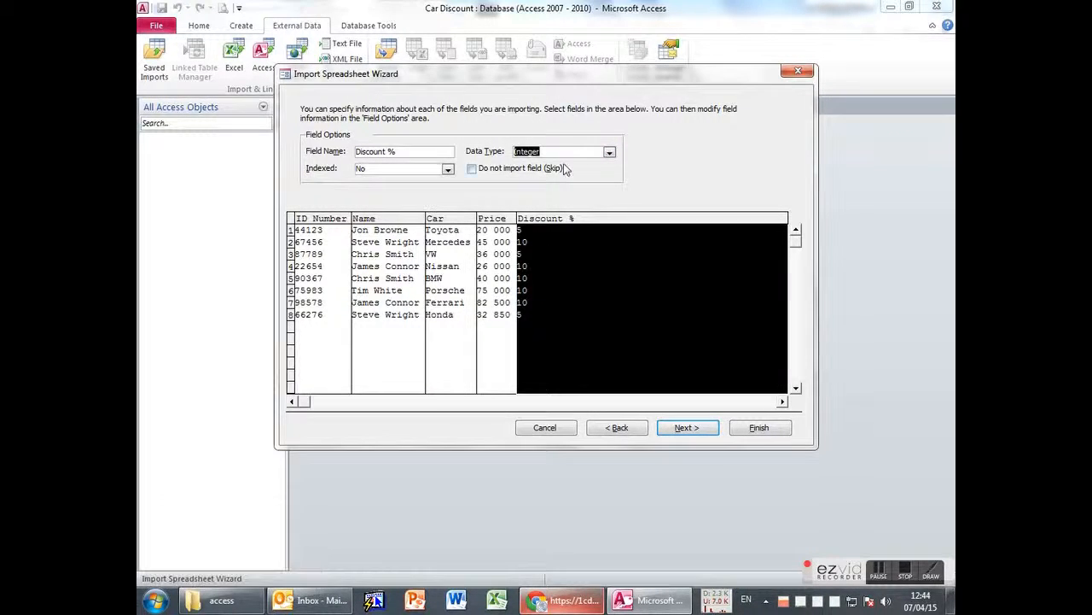
left_click(610, 152)
left_click(610, 152)
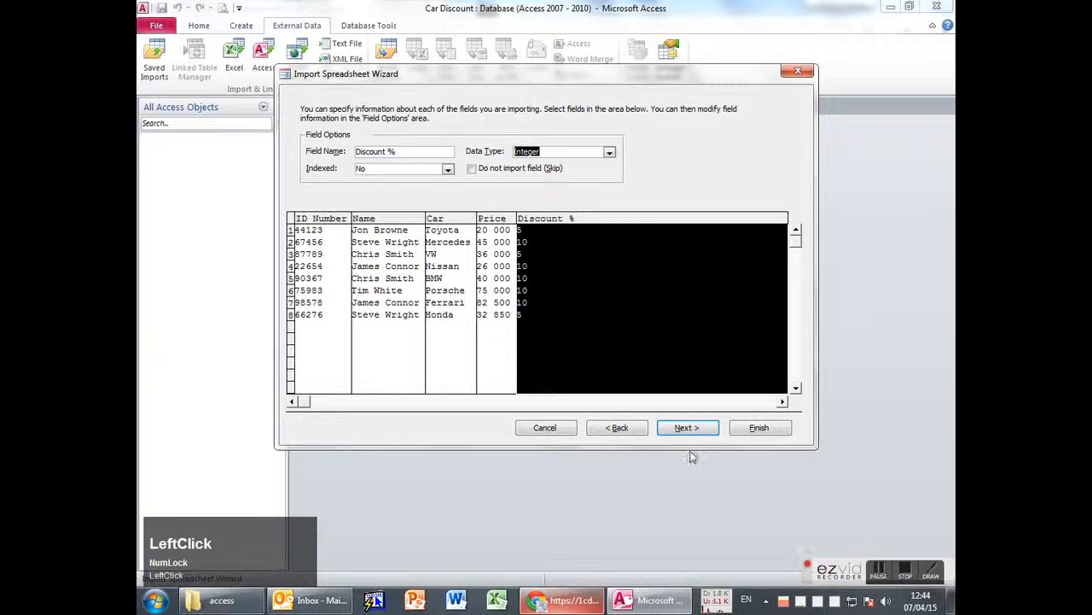
left_click(688, 429)
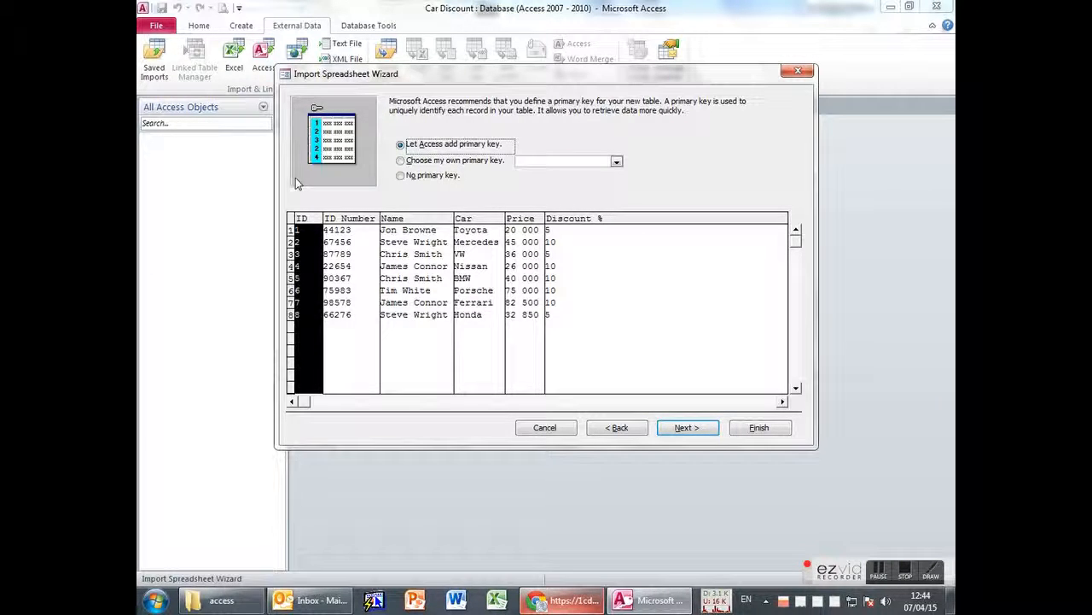
Use ID Number as primary key, name the table 'Car Discount', and finish the import.
left_click(459, 166)
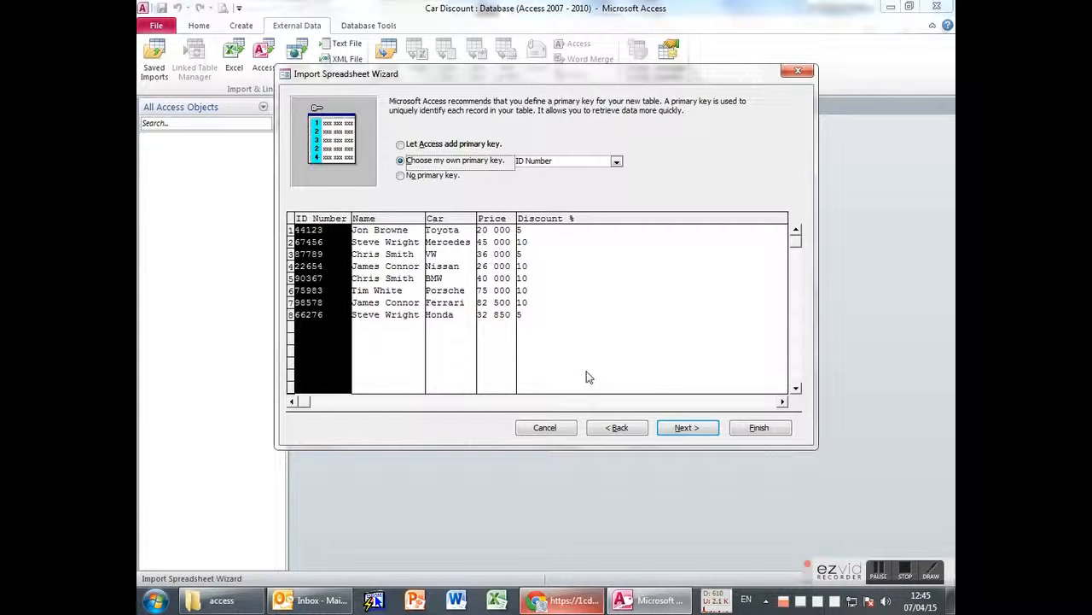
left_click(700, 437)
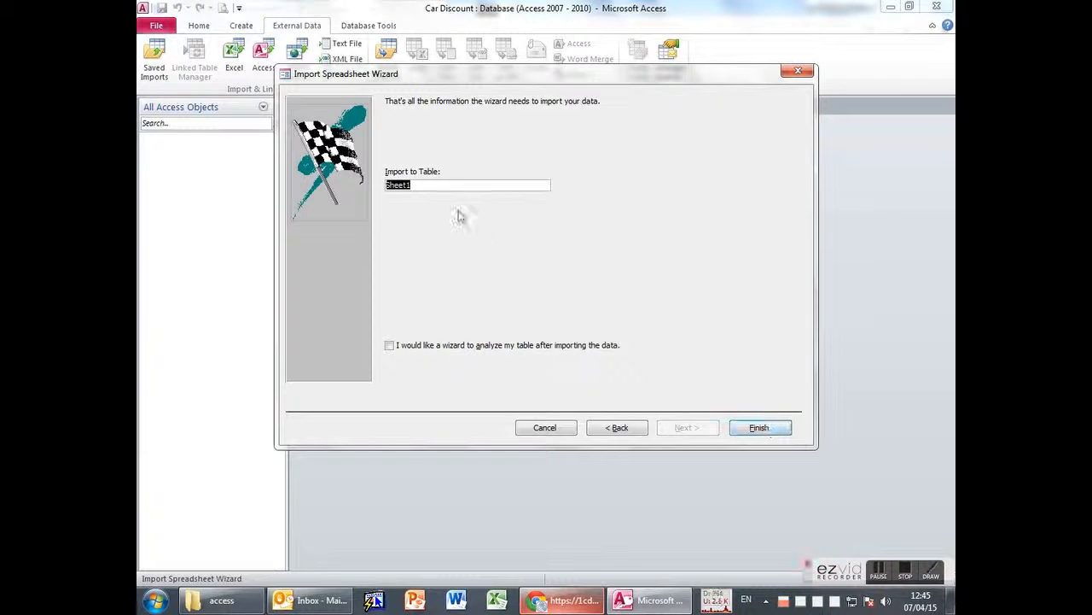
key("alt+Tab")
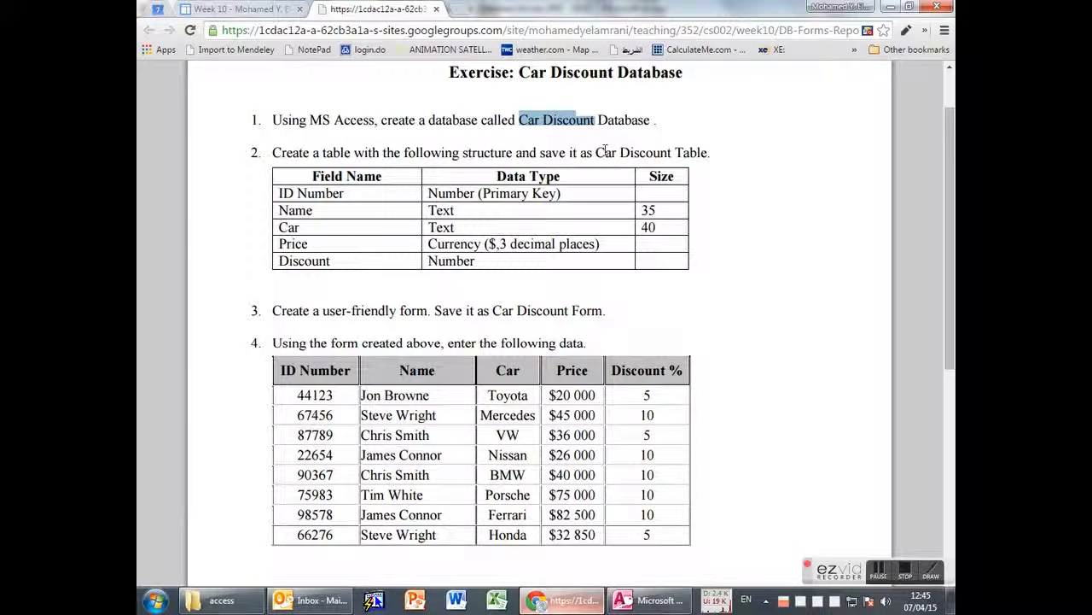
left_click_drag(596, 152, 672, 154)
key("ctrl+c")
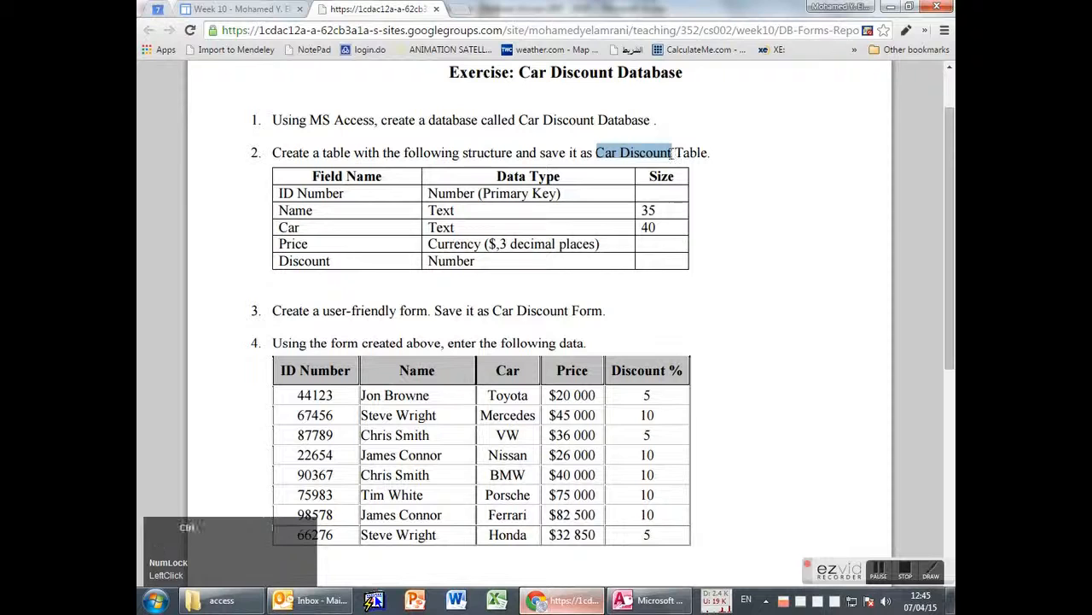
key("alt+Tab")
key("ctrl+v")
left_click(758, 428)
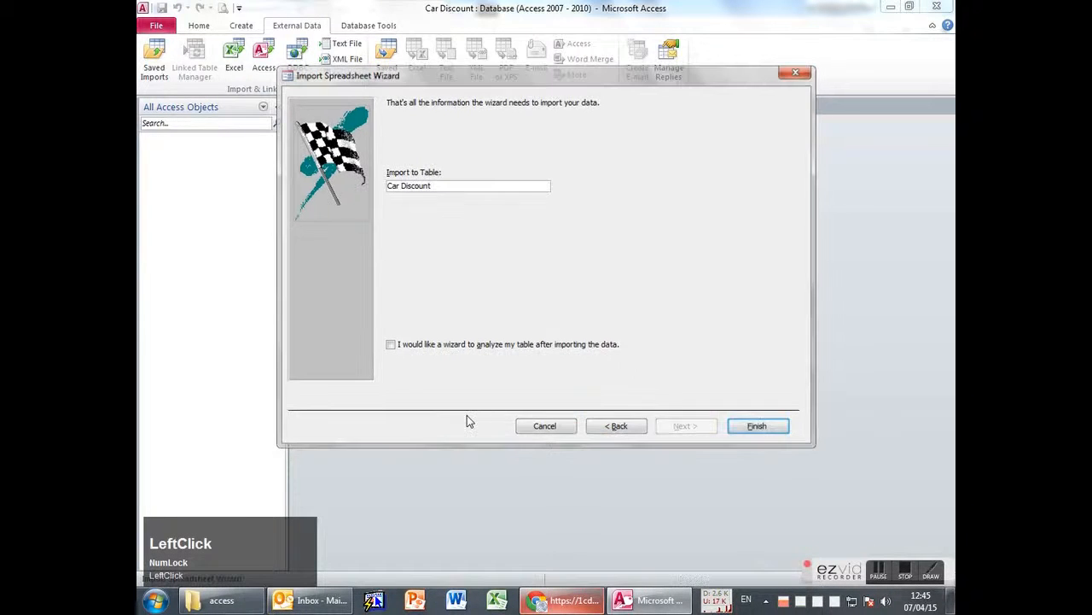
left_click(764, 472)
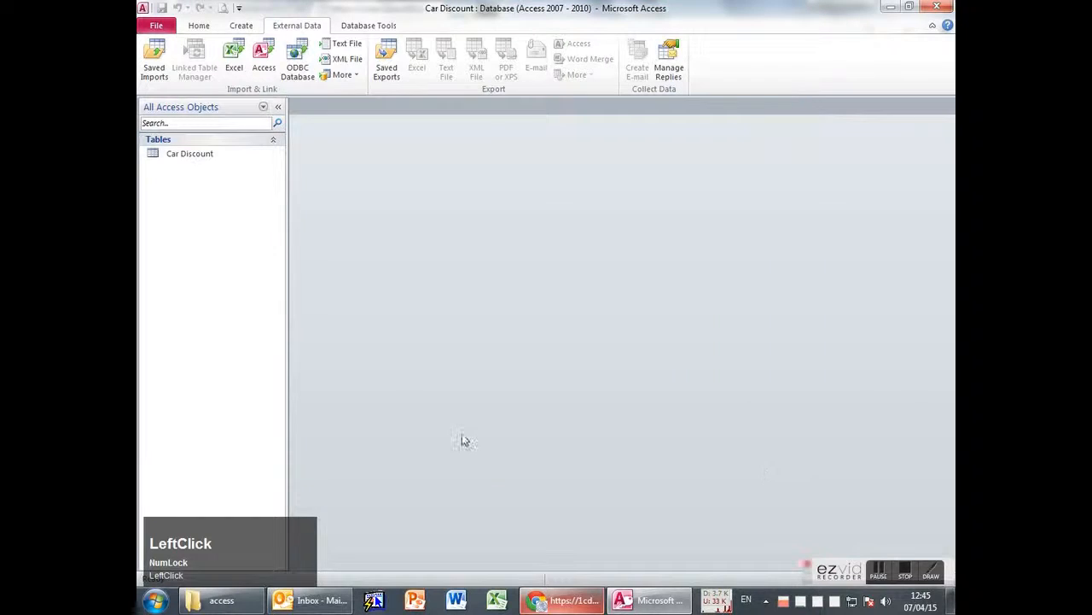
Open the Car Discount table and switch it to Design View.
left_click(178, 154)
double_click(178, 154)
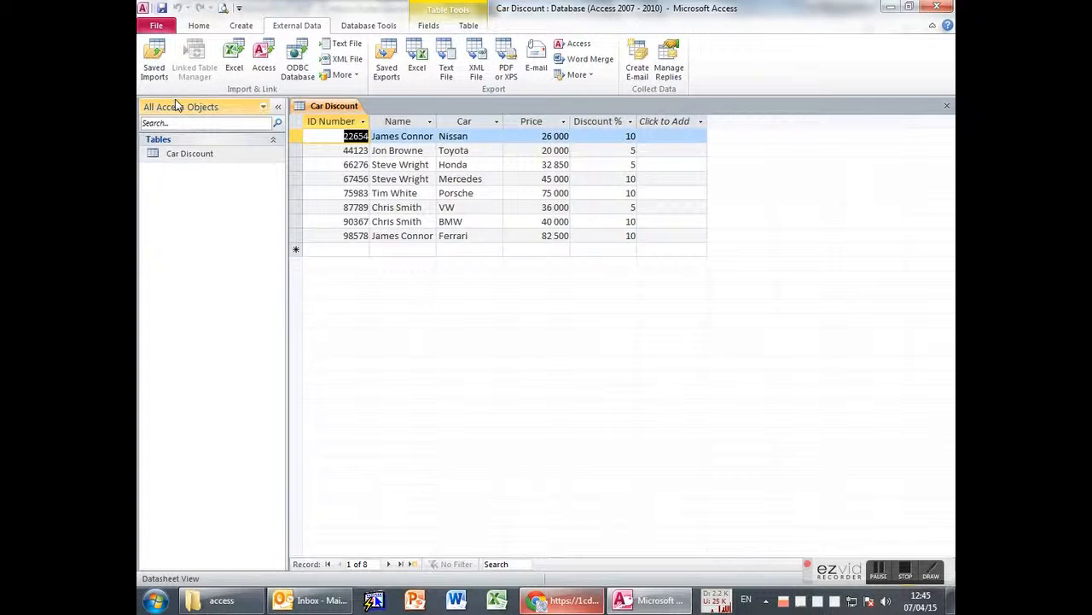
left_click(199, 25)
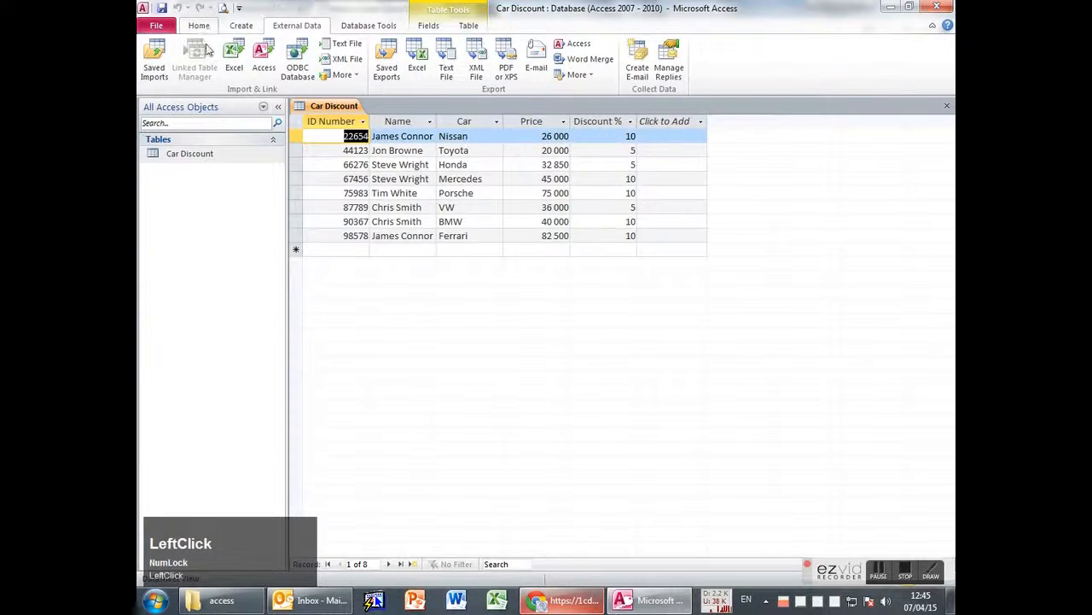
left_click(155, 60)
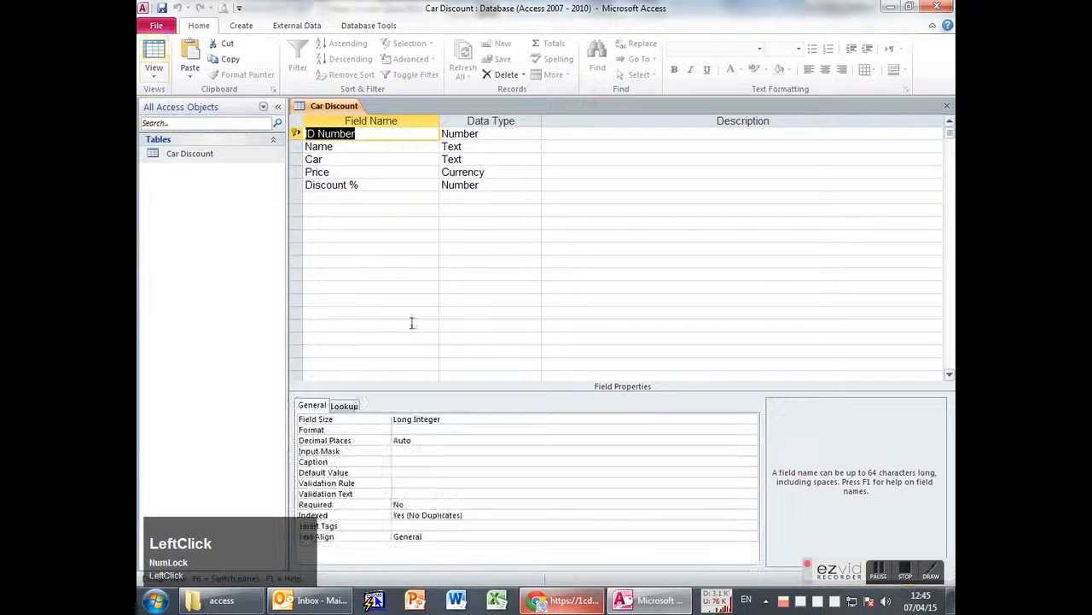
Select the Name field's 255 field size to replace it with 35.
key("alt+Tab")
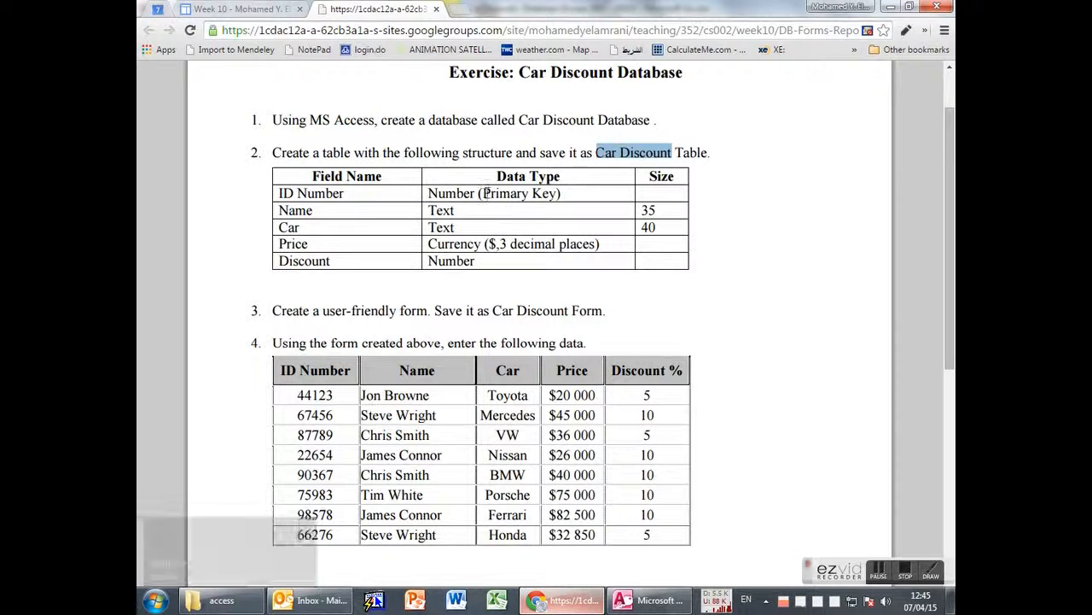
key("alt+Tab")
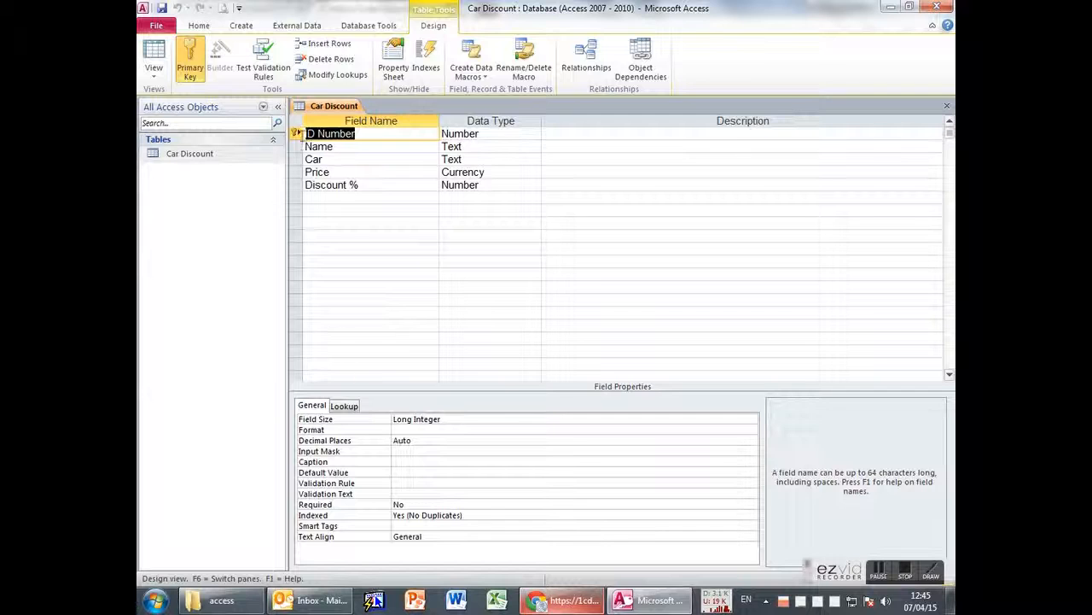
key("alt+Tab")
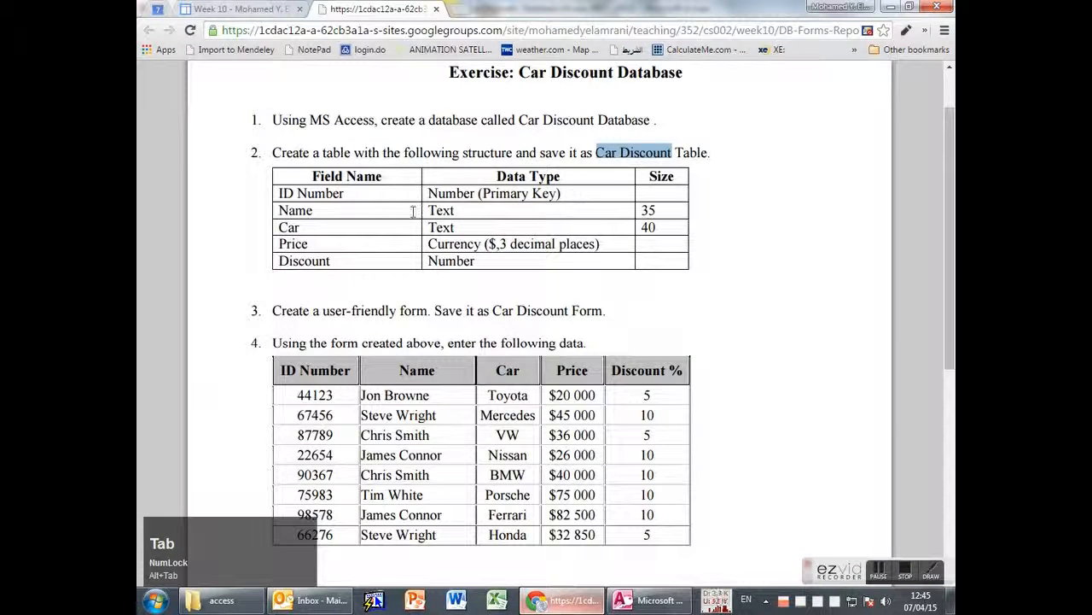
key("alt+Tab")
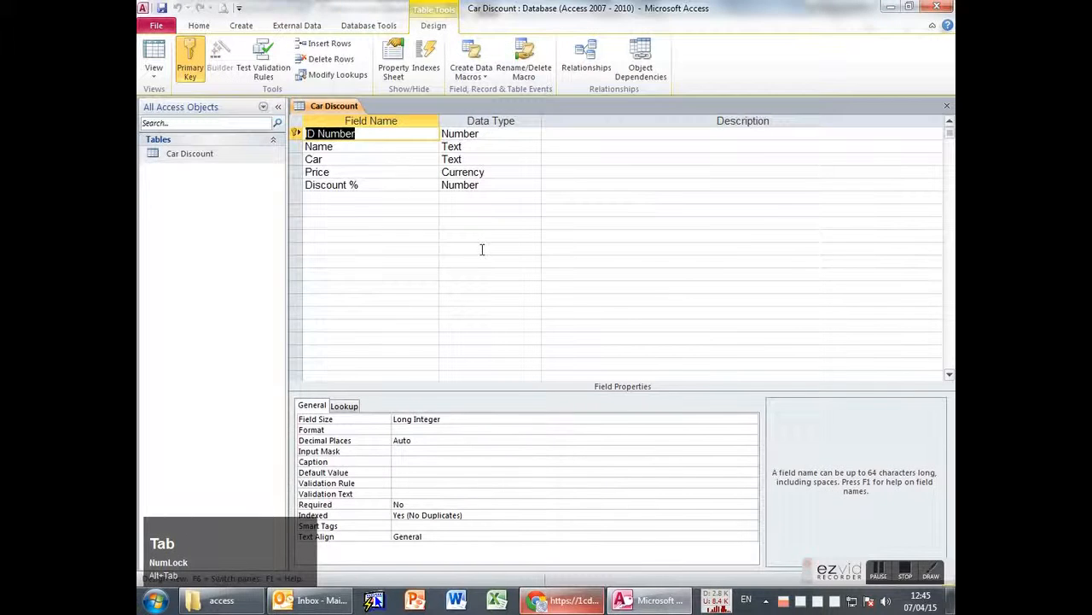
left_click(370, 151)
left_click_drag(435, 419, 371, 418)
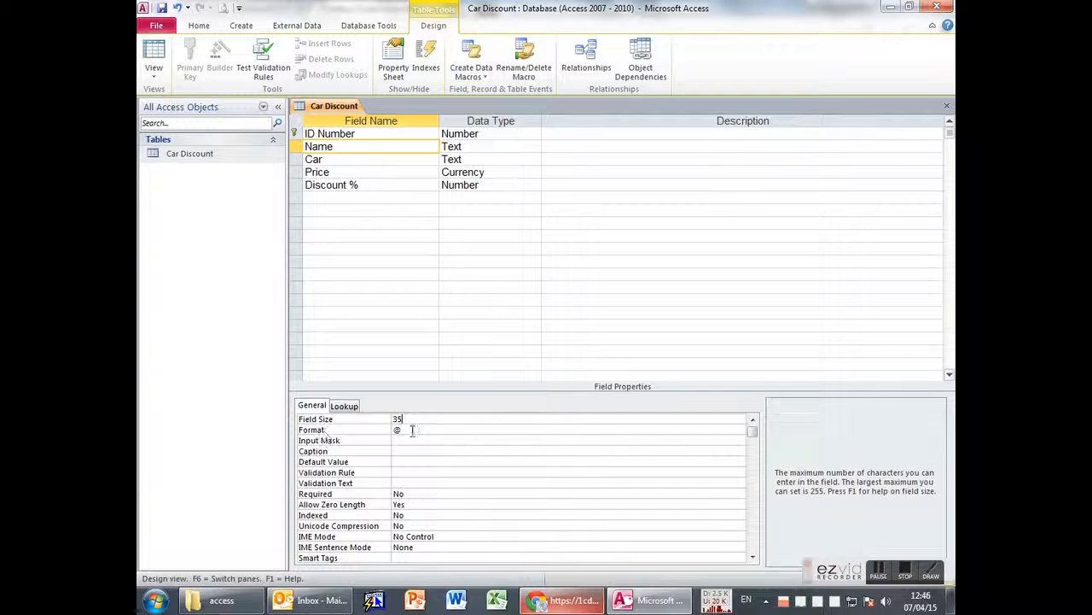
Set Name's size to 35, clear the @ format on Name and Car, and set Car's size to 40.
left_click(360, 429)
key("BackSpace")
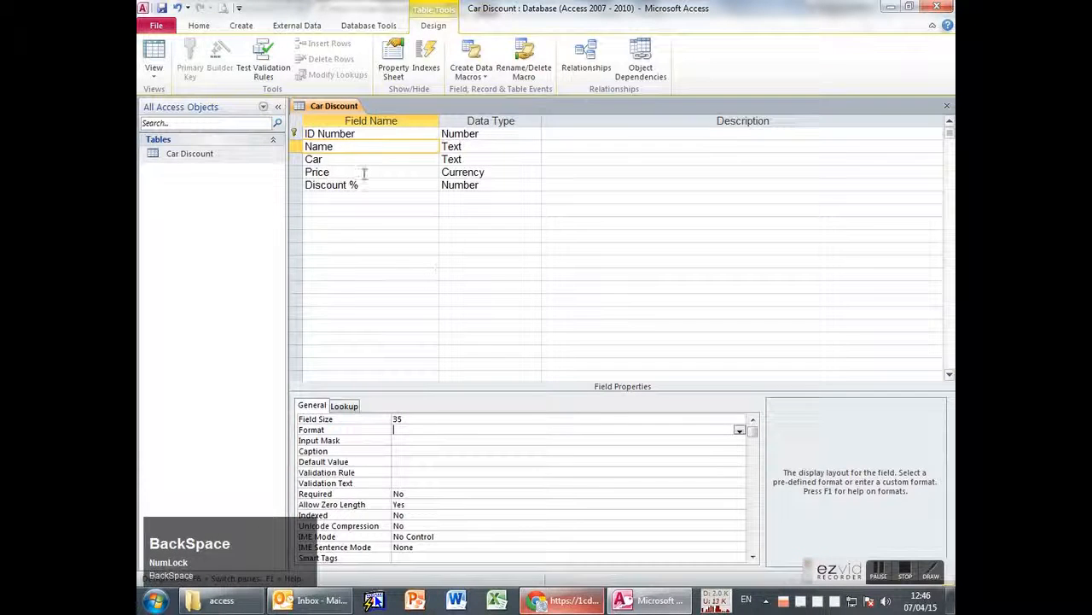
left_click(354, 160)
left_click(397, 430)
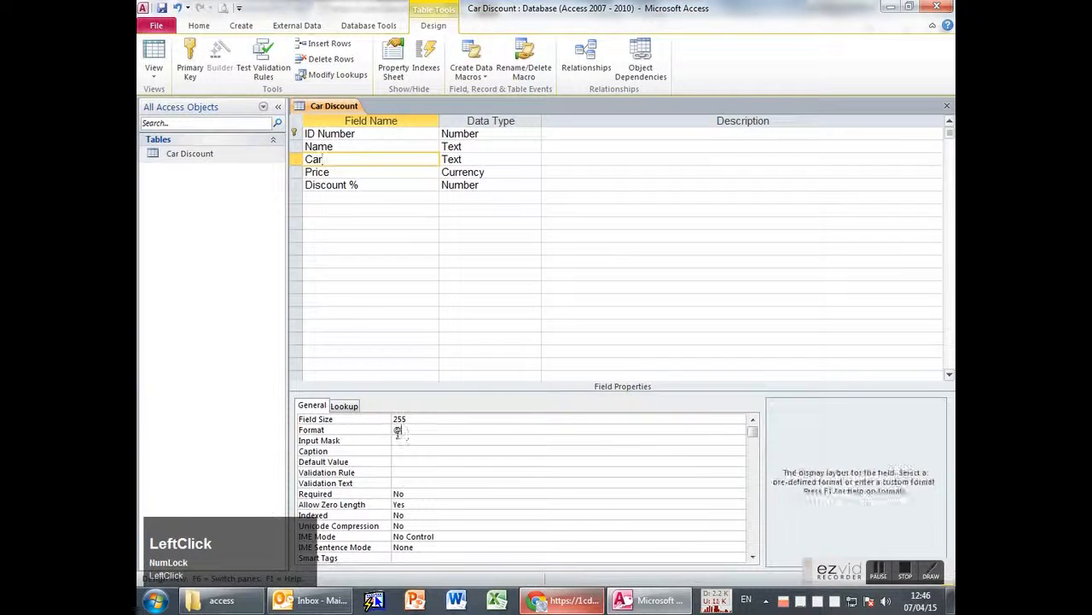
key("BackSpace")
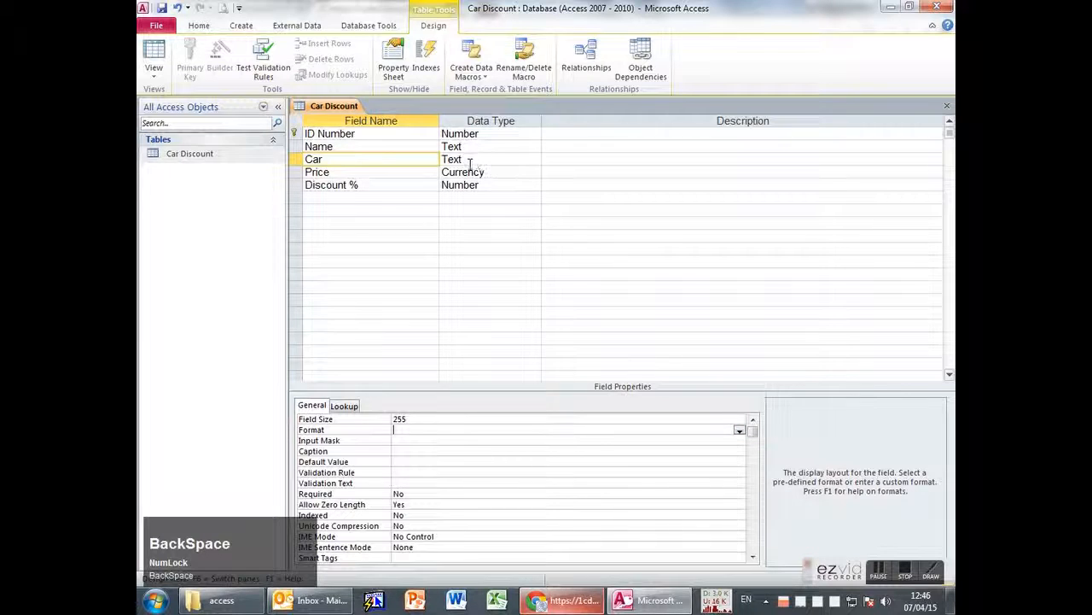
key("alt+Tab")
key("alt+Tab")
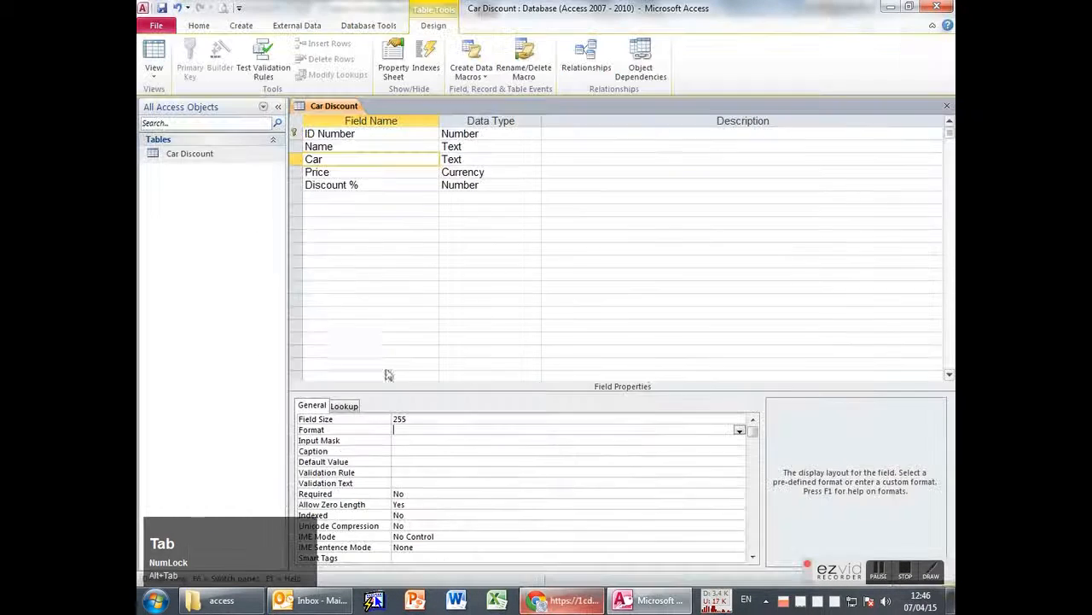
left_click(359, 419)
type("4")
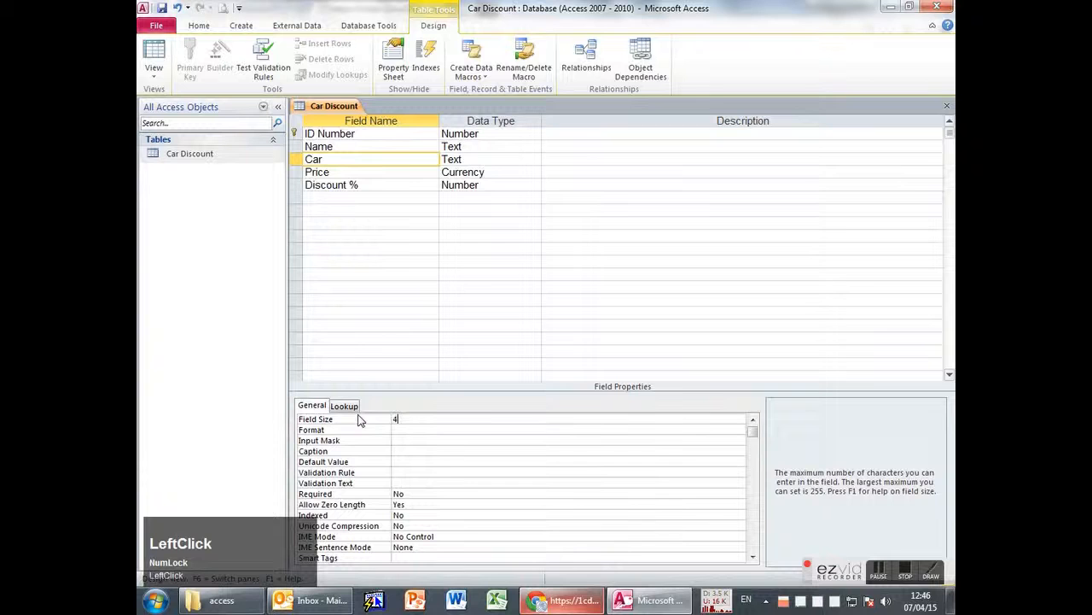
left_click(344, 158)
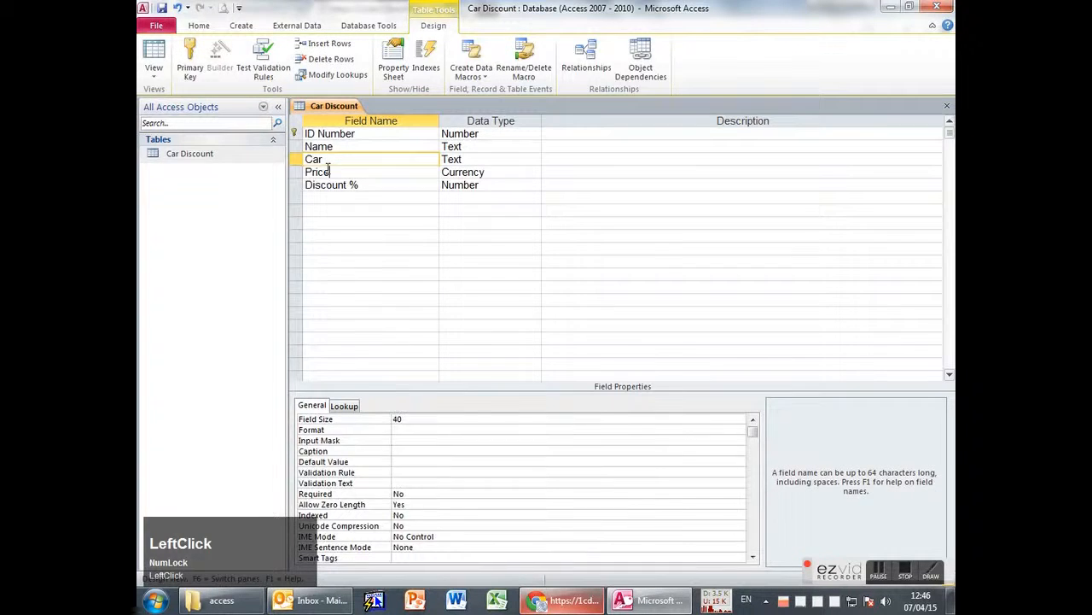
key("alt+Tab")
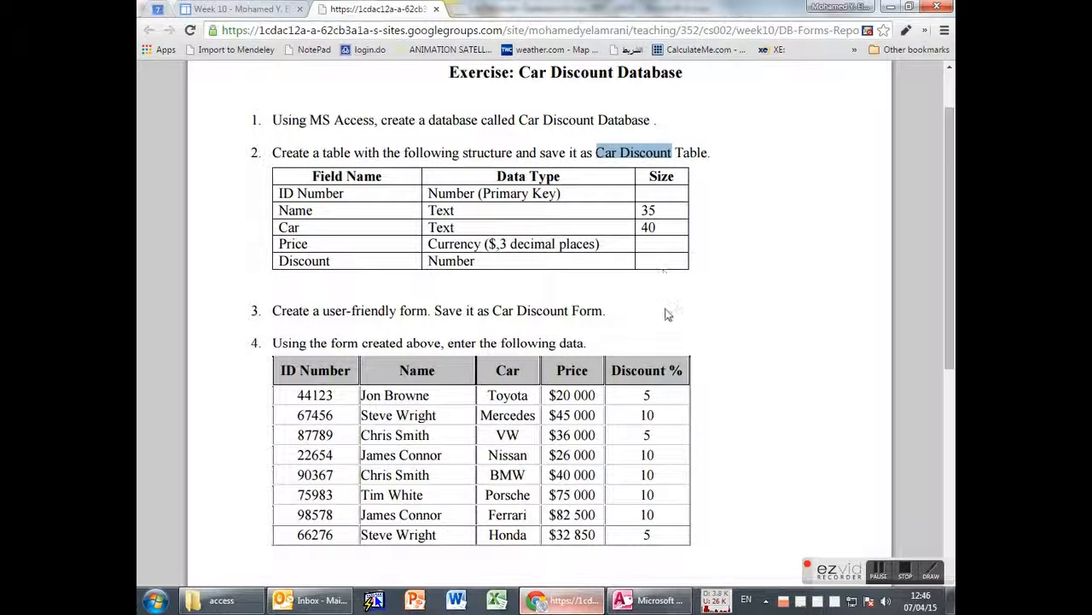
key("alt+Tab")
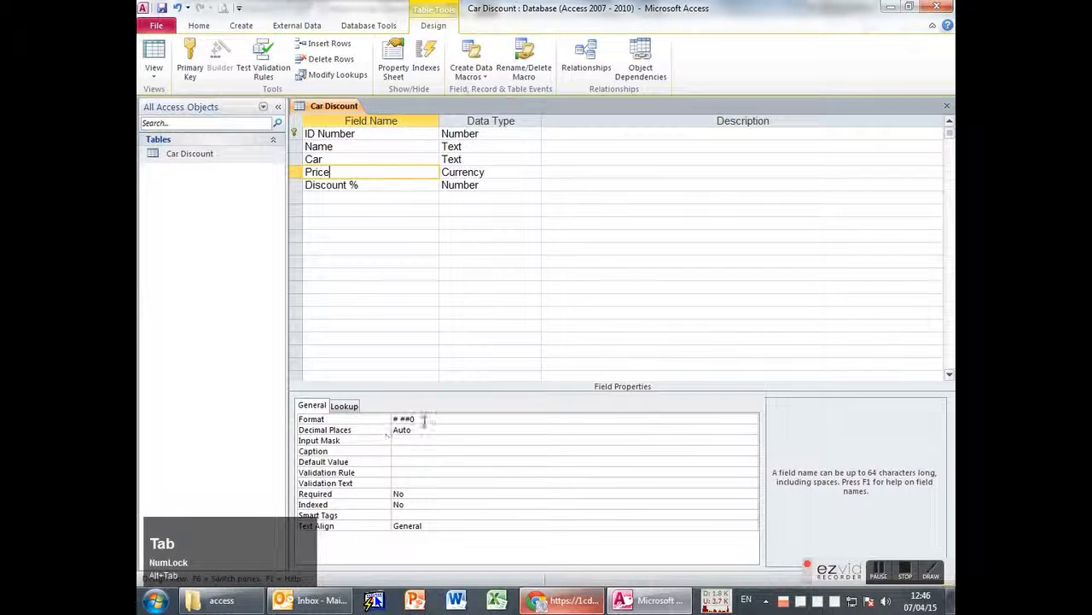
Give Price Currency format with 3 decimal places, then return to Datasheet view.
left_click(740, 419)
left_click(751, 419)
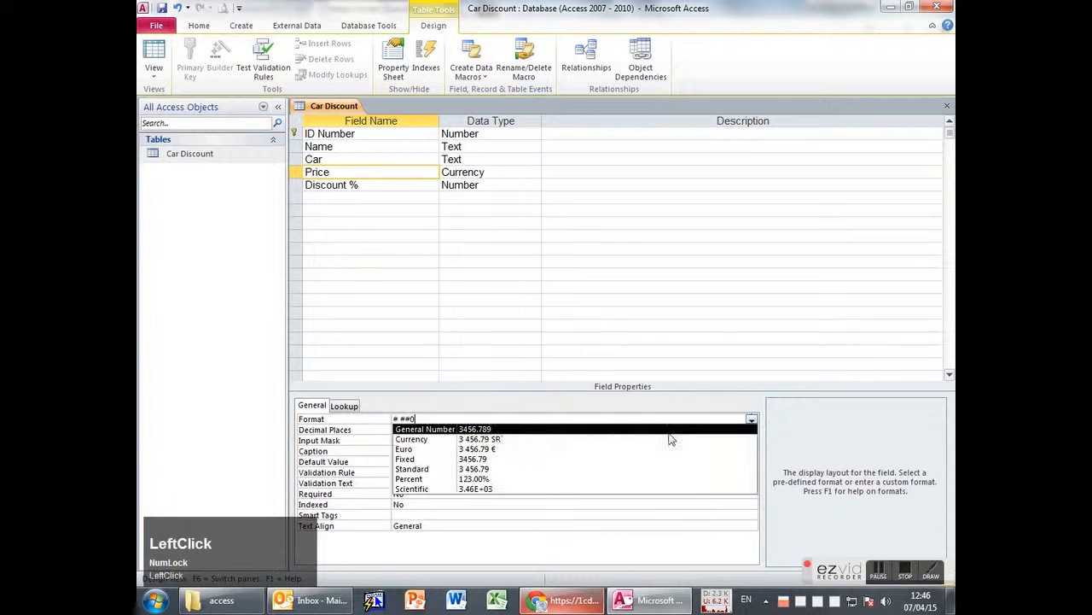
left_click(446, 441)
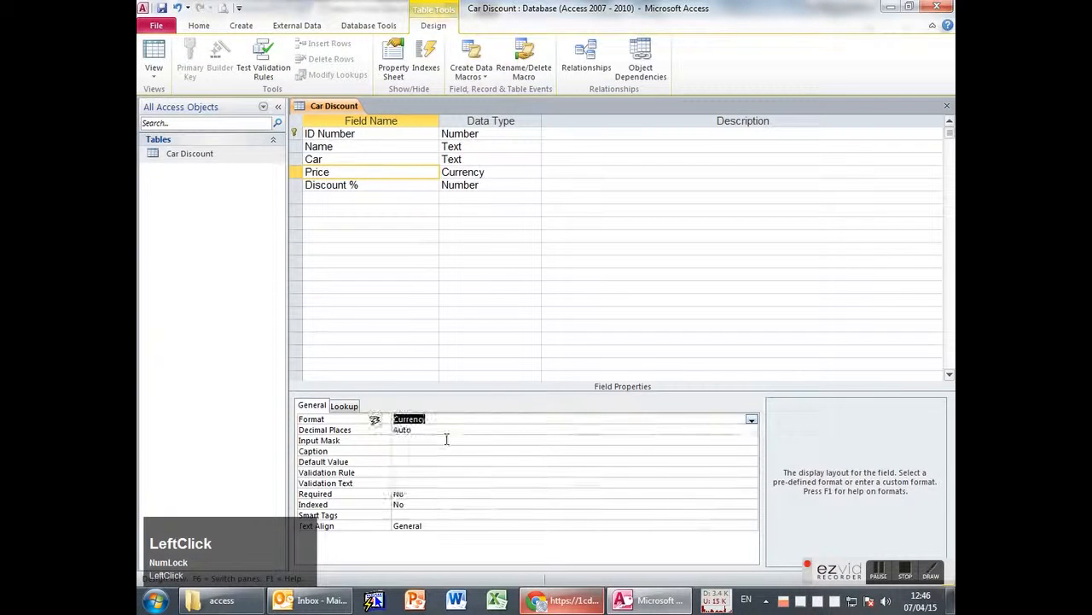
left_click(422, 429)
left_click(357, 429)
type("3")
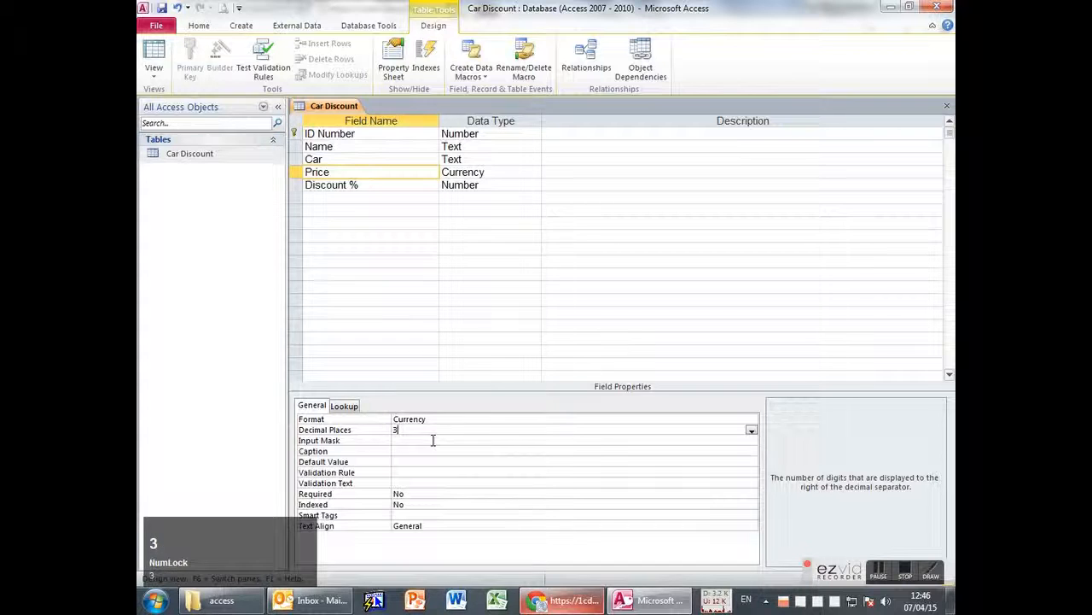
left_click(463, 453)
key("alt+Tab")
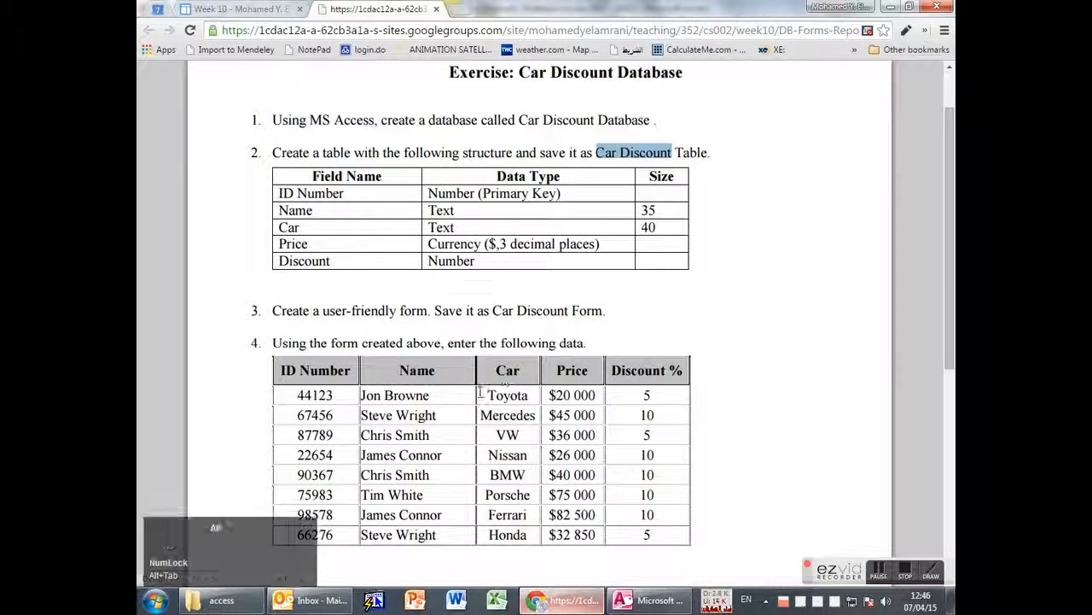
key("alt+Tab")
left_click(401, 184)
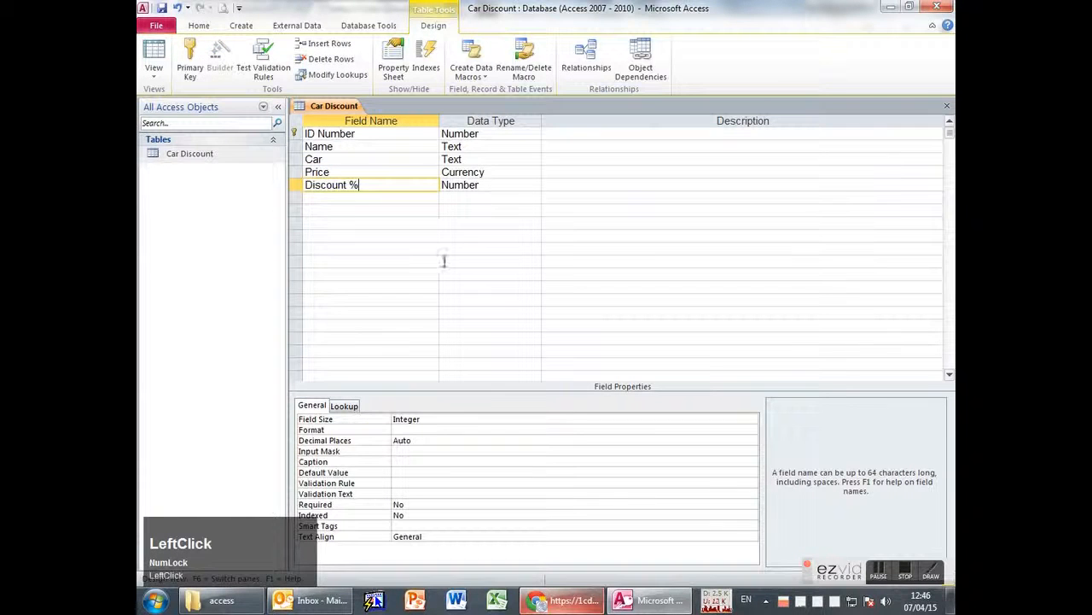
left_click(153, 60)
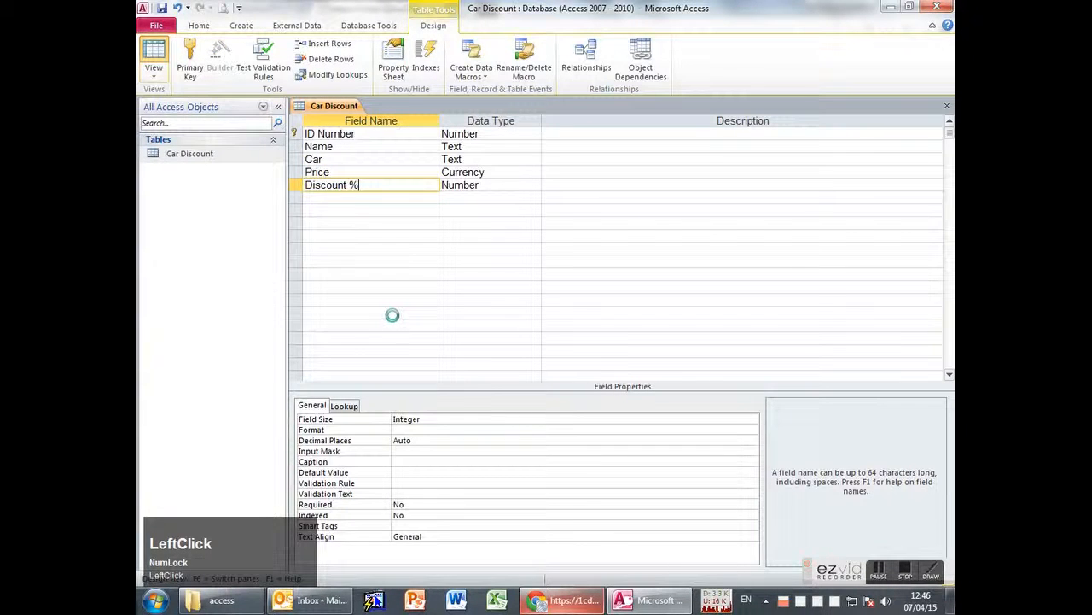
Save the table with Price as 3-decimal SR currency, recheck Price in Design View, and open Start.
left_click(516, 338)
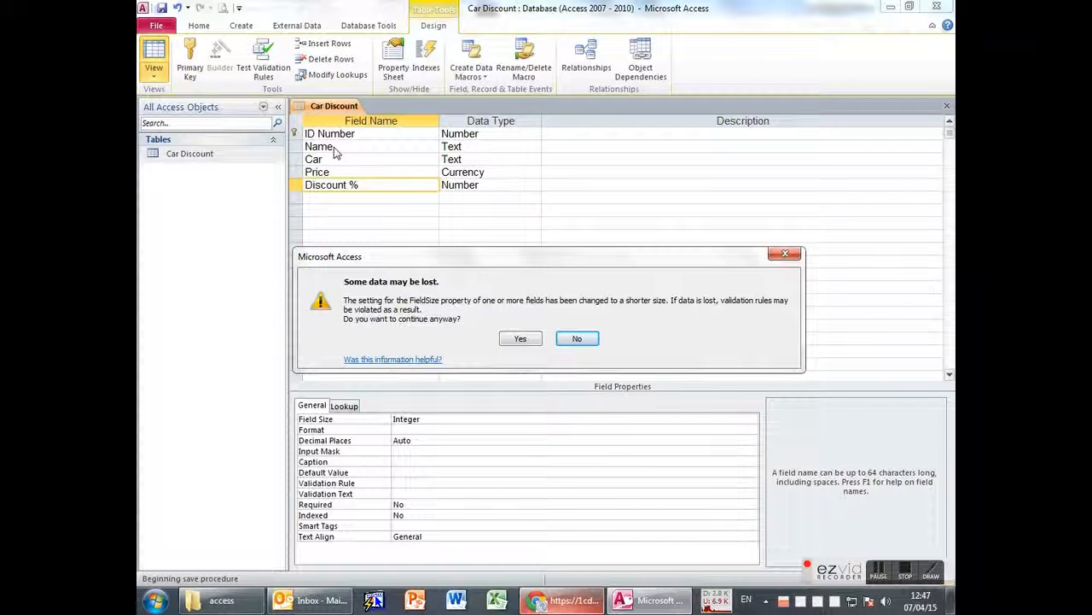
left_click(522, 339)
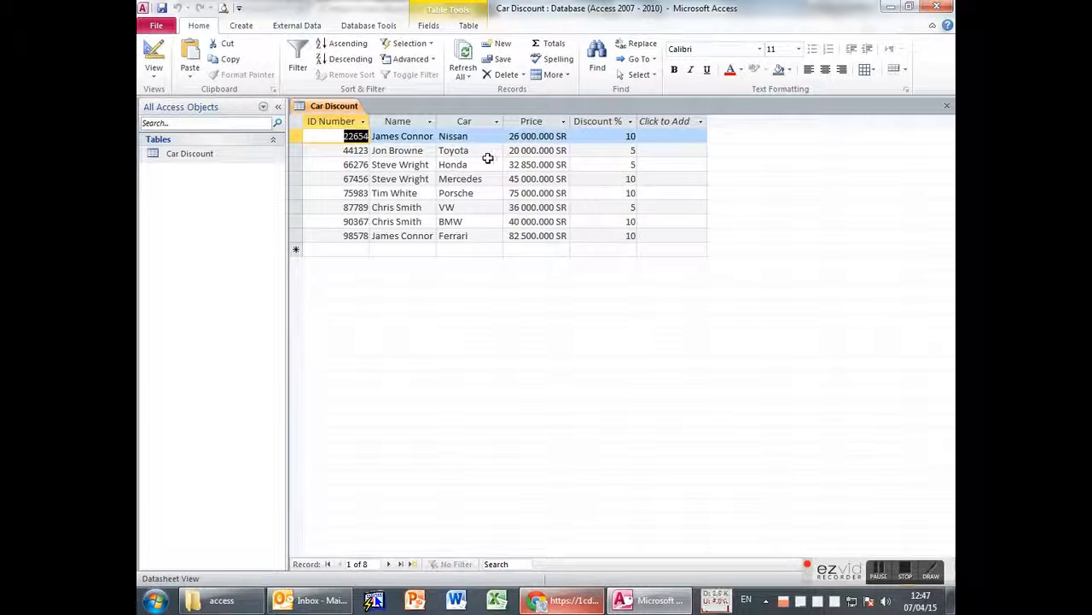
left_click(156, 64)
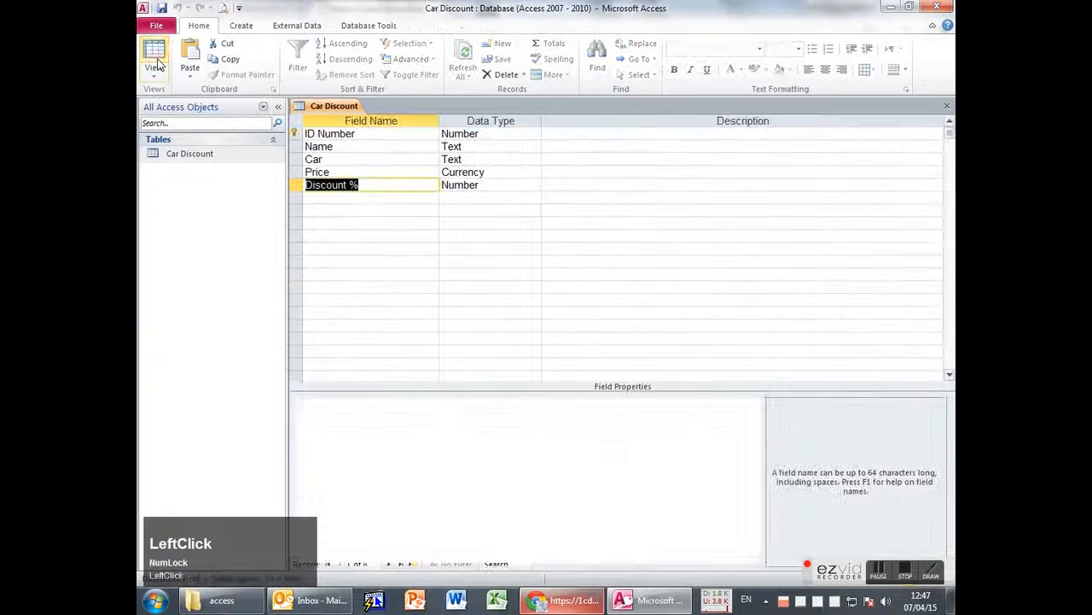
left_click(515, 172)
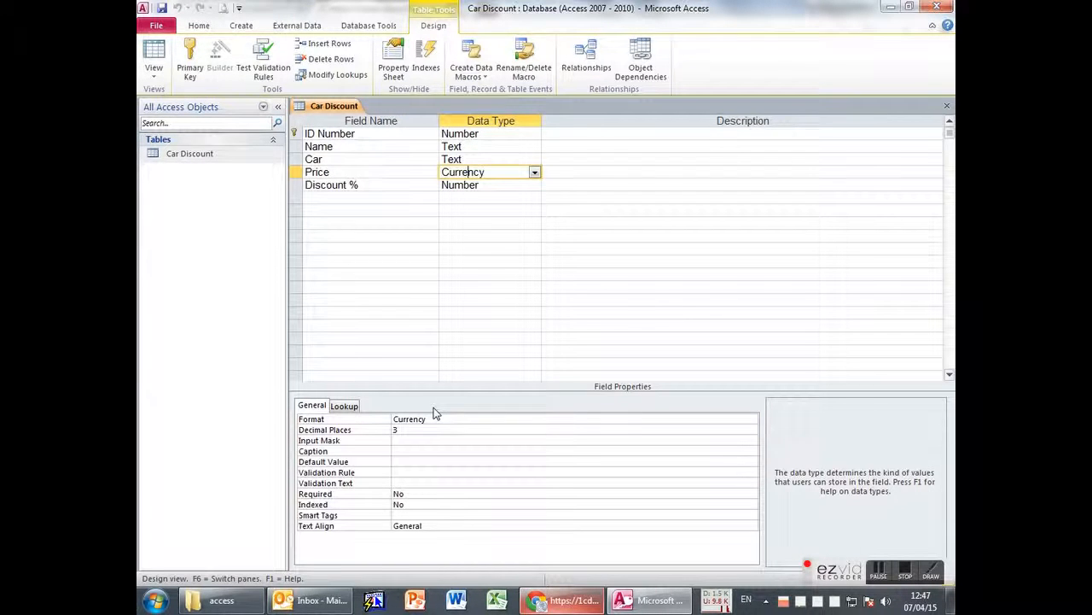
left_click(154, 601)
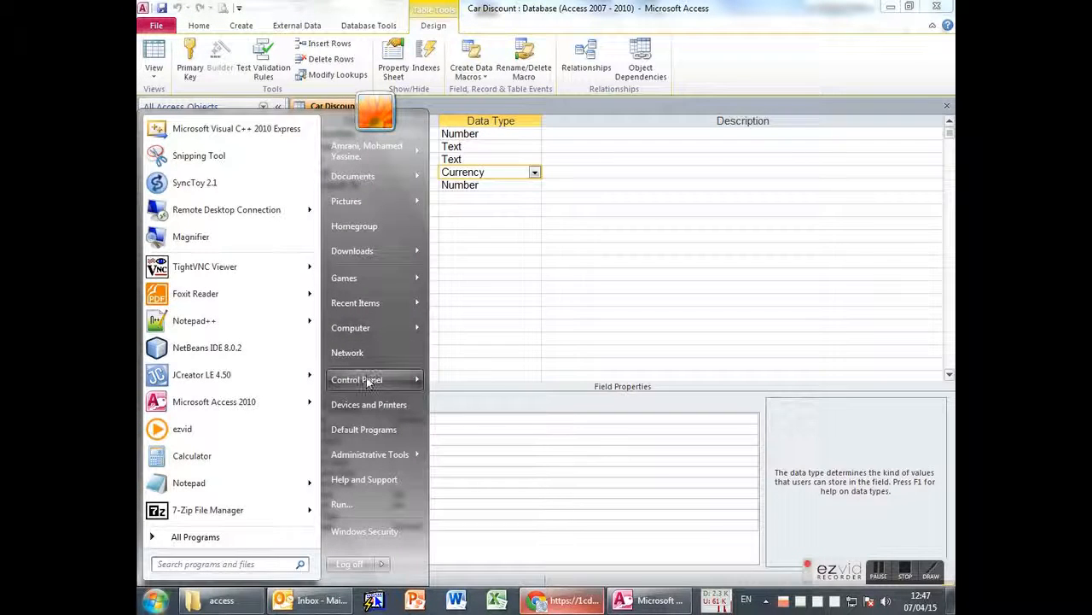
Try $ as the Region and Language currency symbol, then cancel without applying changes.
mouse_move(371, 381)
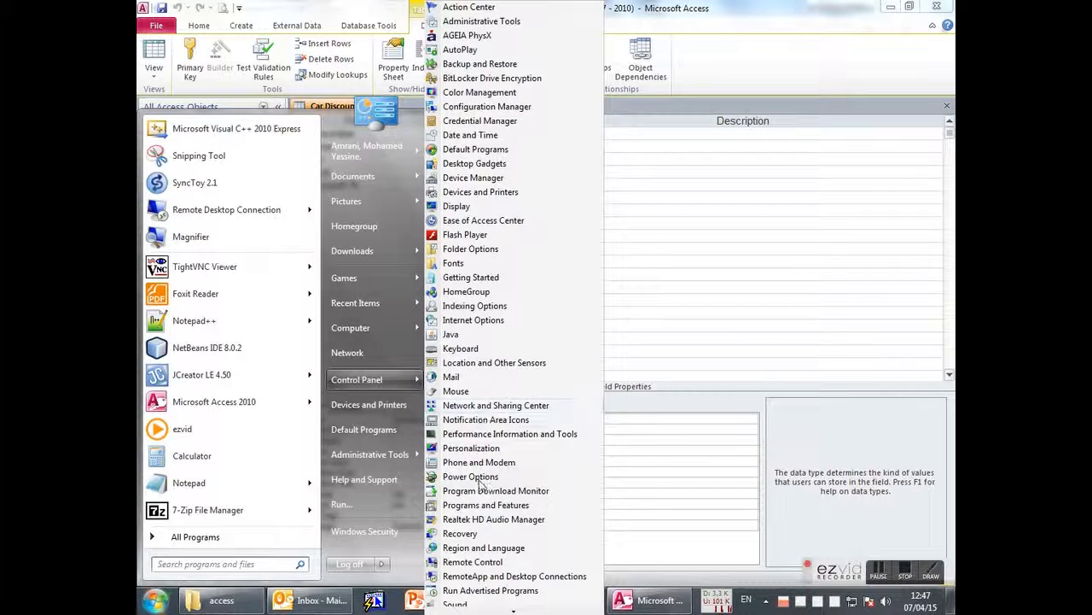
left_click(496, 547)
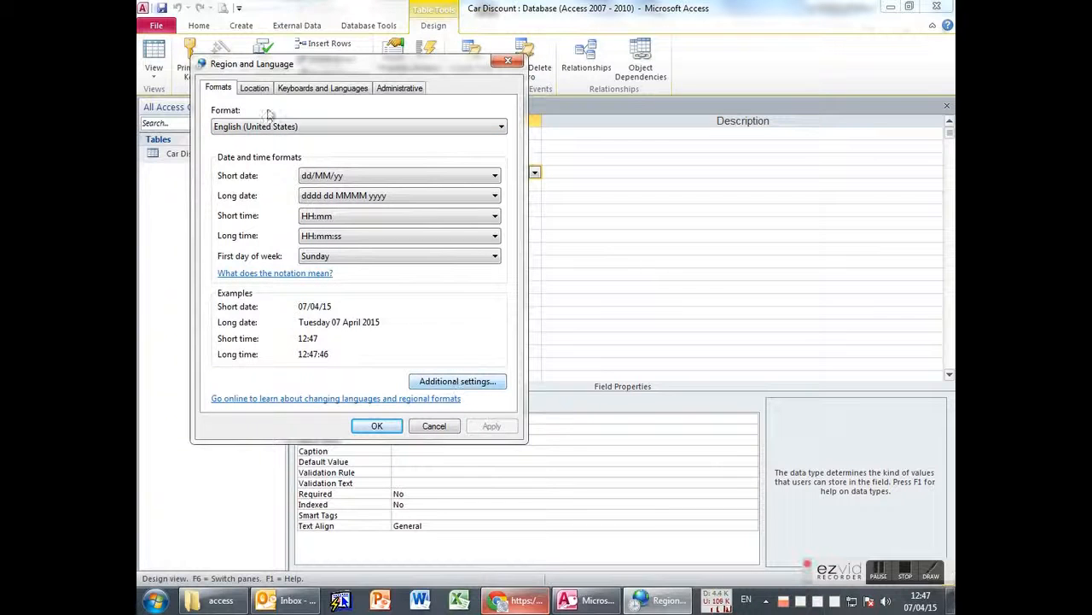
left_click(447, 385)
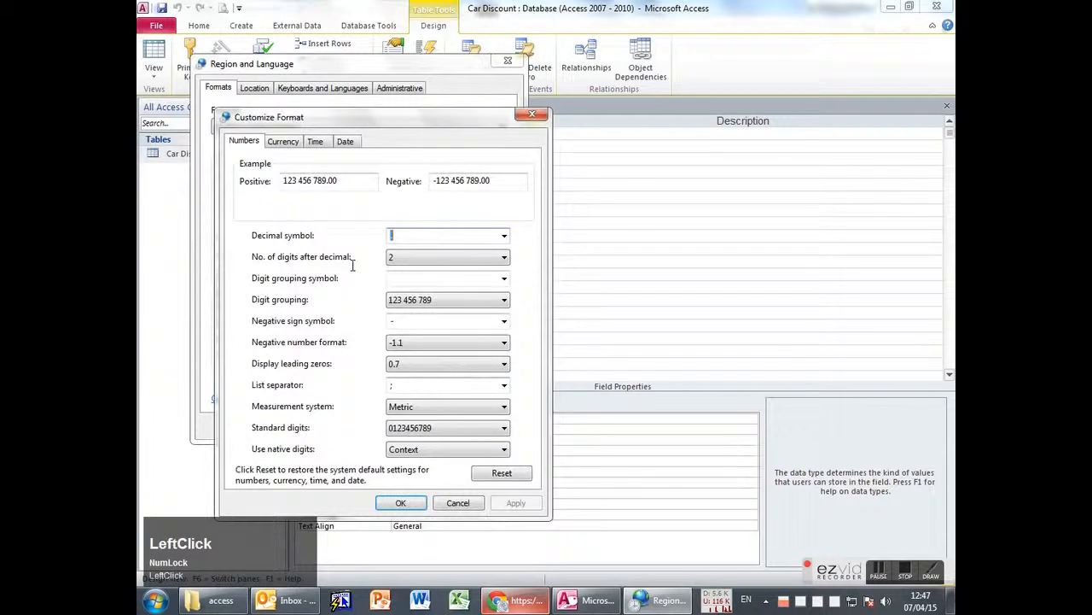
left_click_drag(341, 112, 433, 47)
left_click(337, 75)
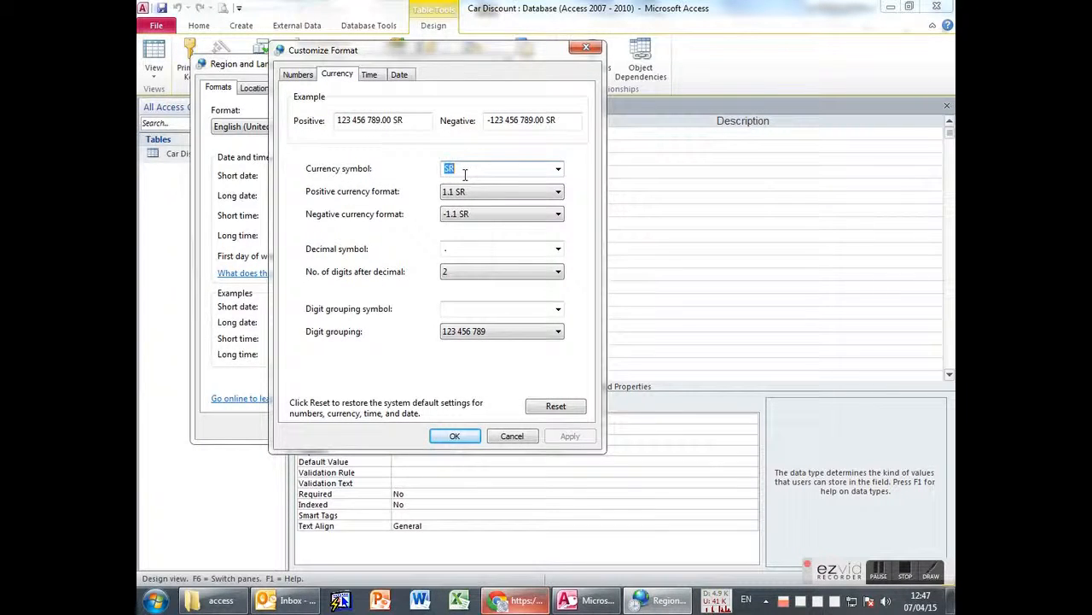
type("$")
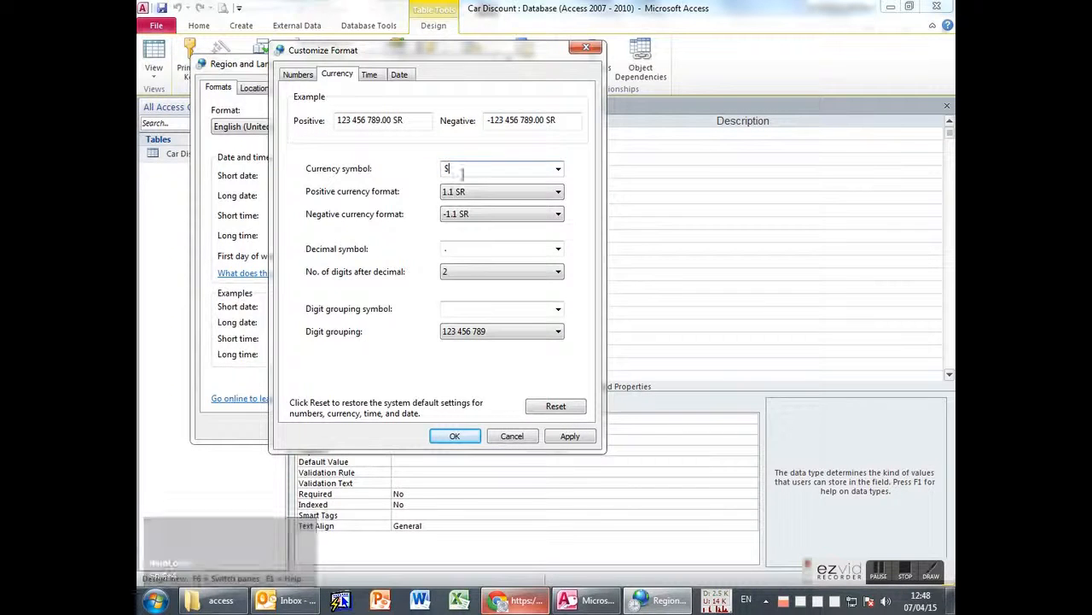
key("Escape")
left_click(433, 429)
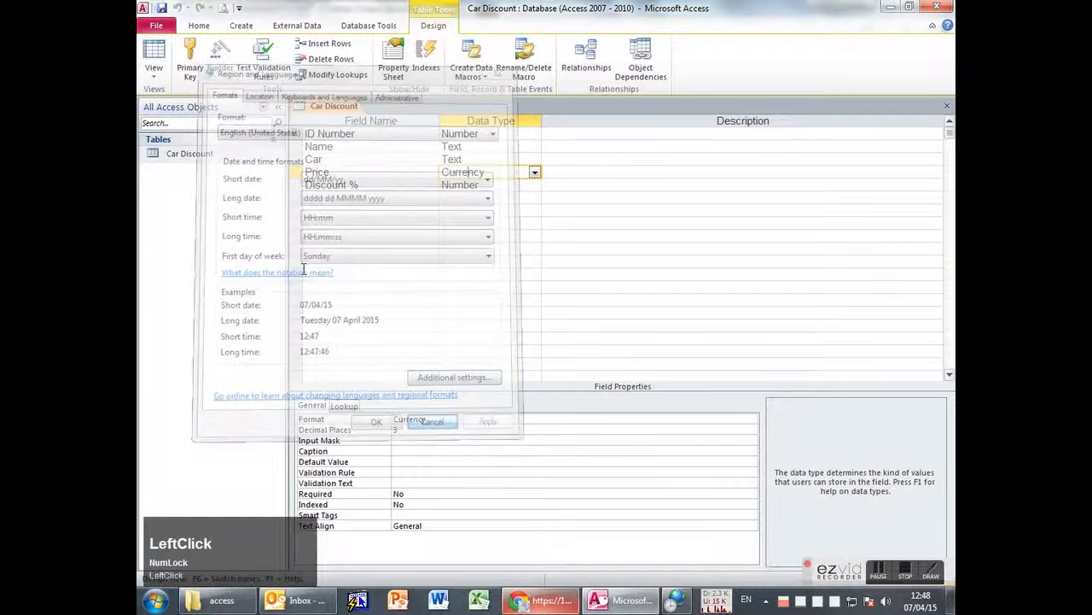
Check Price's Currency format, view the eight records, close the table and switch to Chrome.
left_click(441, 420)
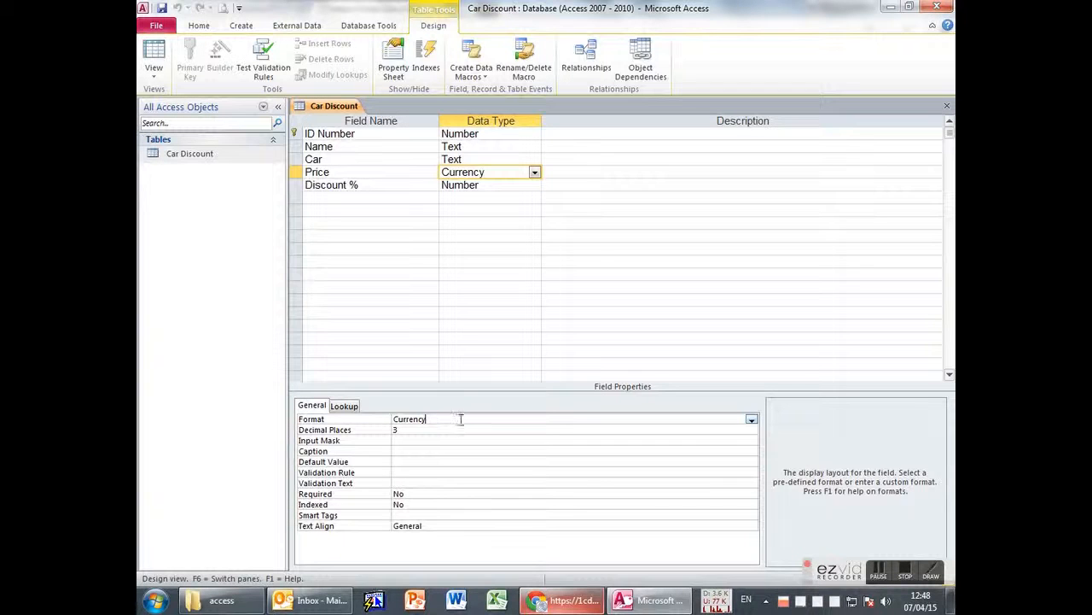
left_click(154, 57)
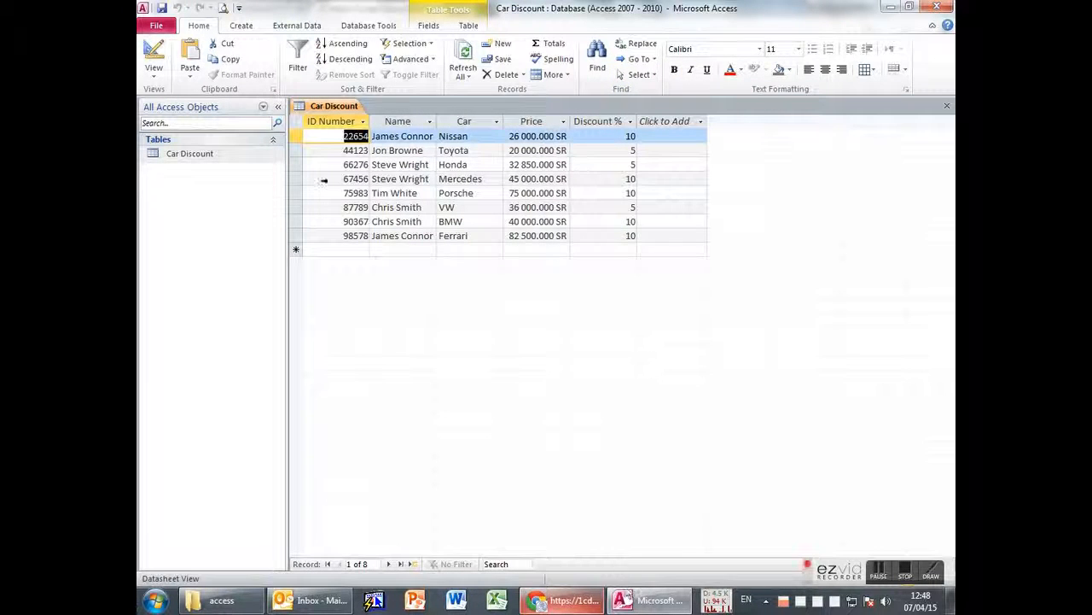
middle_click(335, 107)
key("alt+Tab")
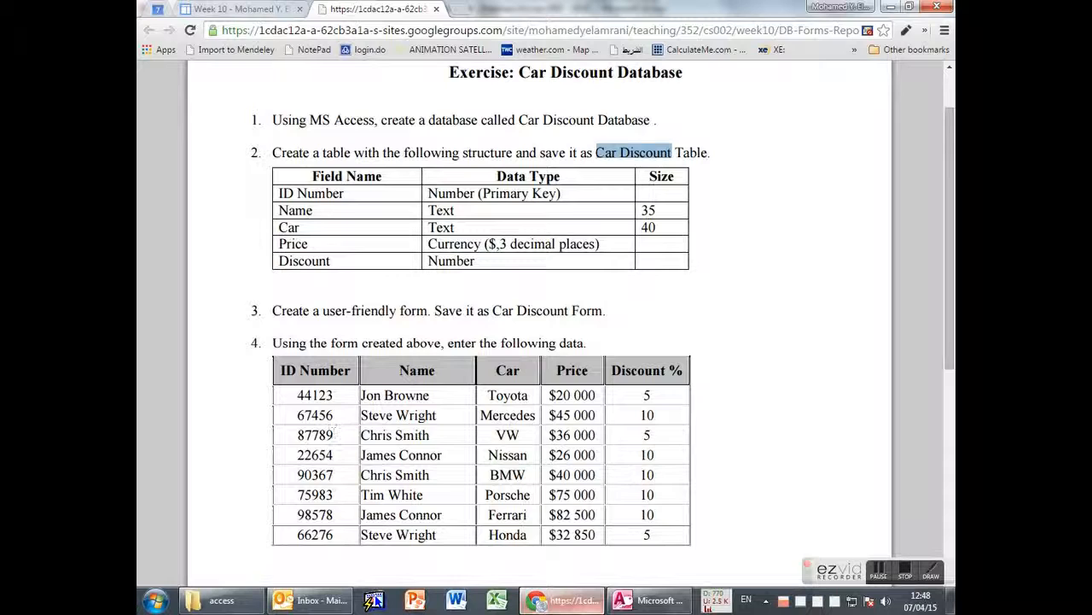
Build a Car Discount form with all five fields in the Form Wizard, close it, and return to Chrome.
left_click(627, 607)
left_click(241, 25)
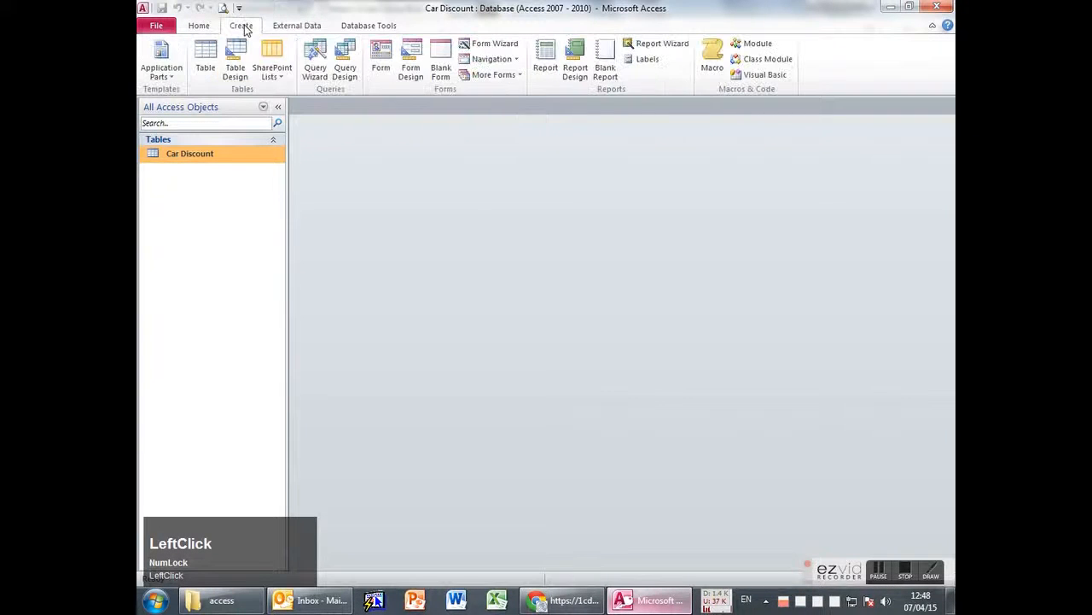
left_click(489, 42)
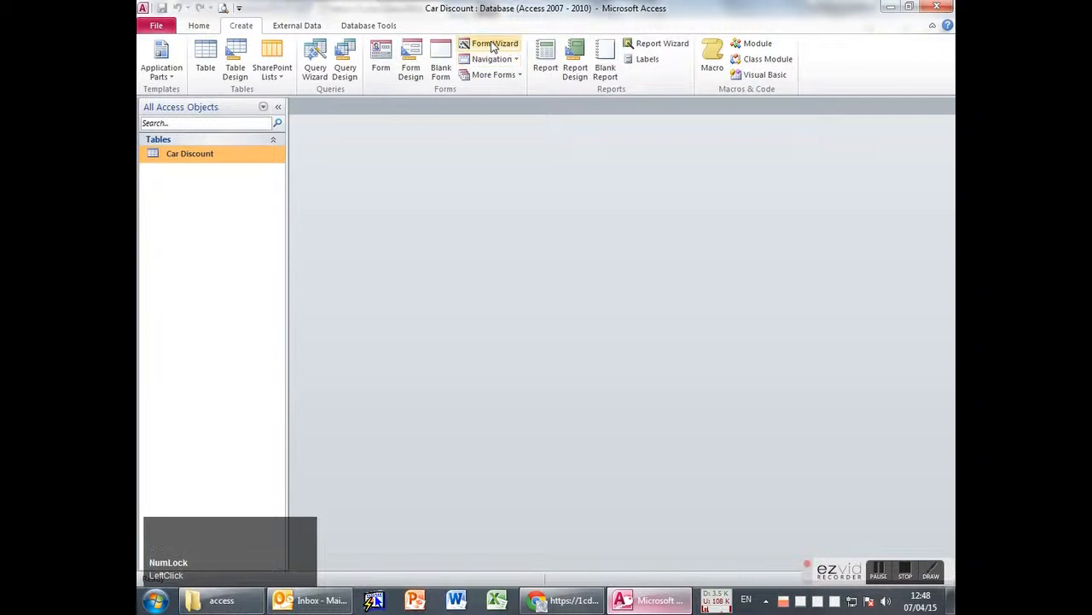
left_click(523, 267)
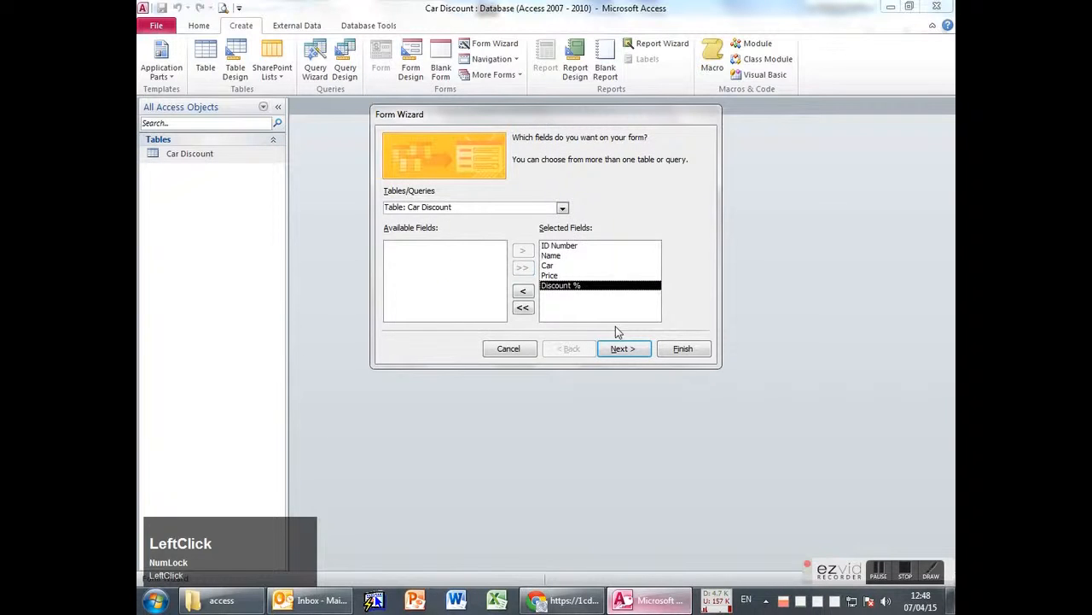
left_click(683, 350)
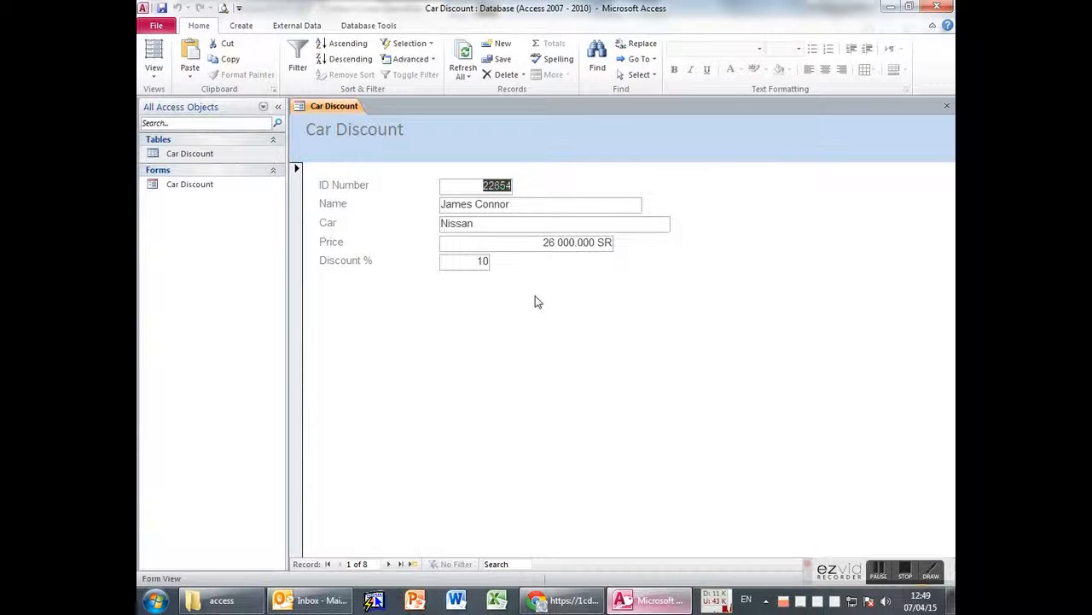
middle_click(334, 113)
key("alt+Tab")
Scroll the exercise page to item 5's report specs, then open the Car Discount table in Access.
left_click(444, 345)
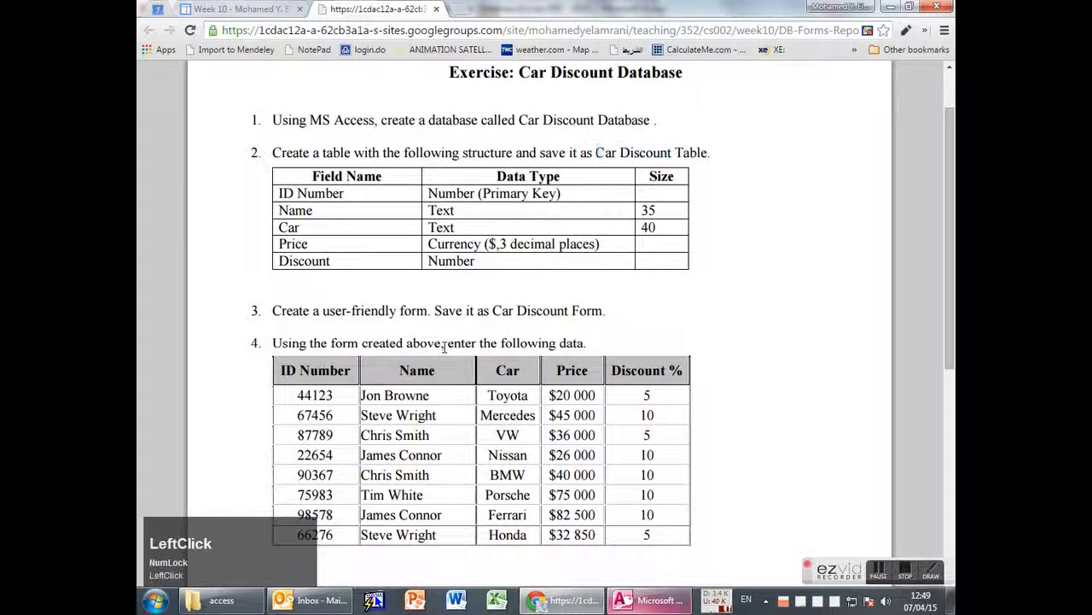
scroll(444, 346, "down", 3)
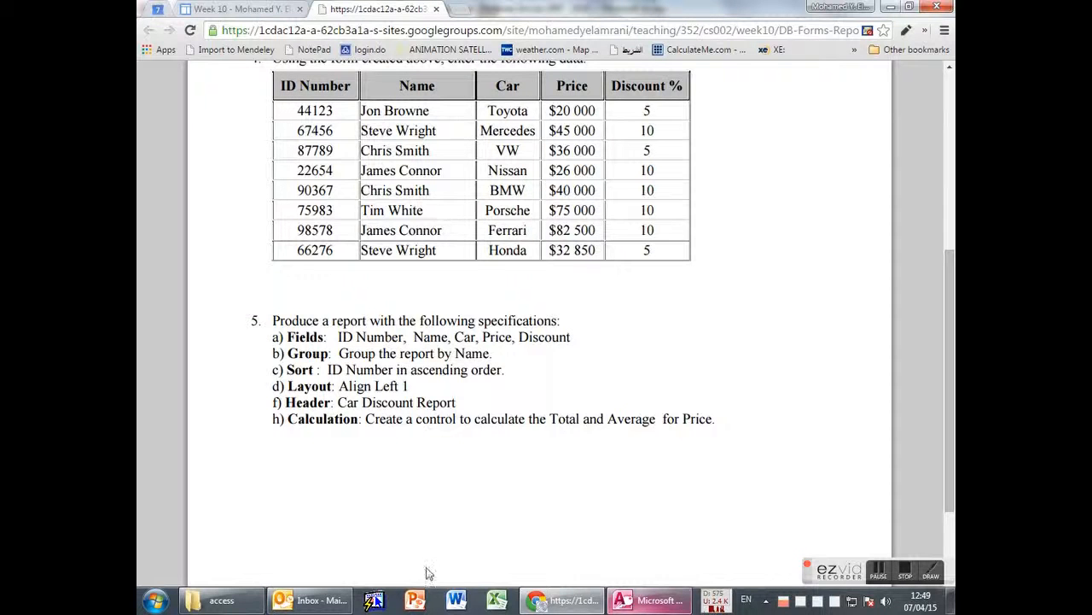
left_click(651, 602)
double_click(189, 154)
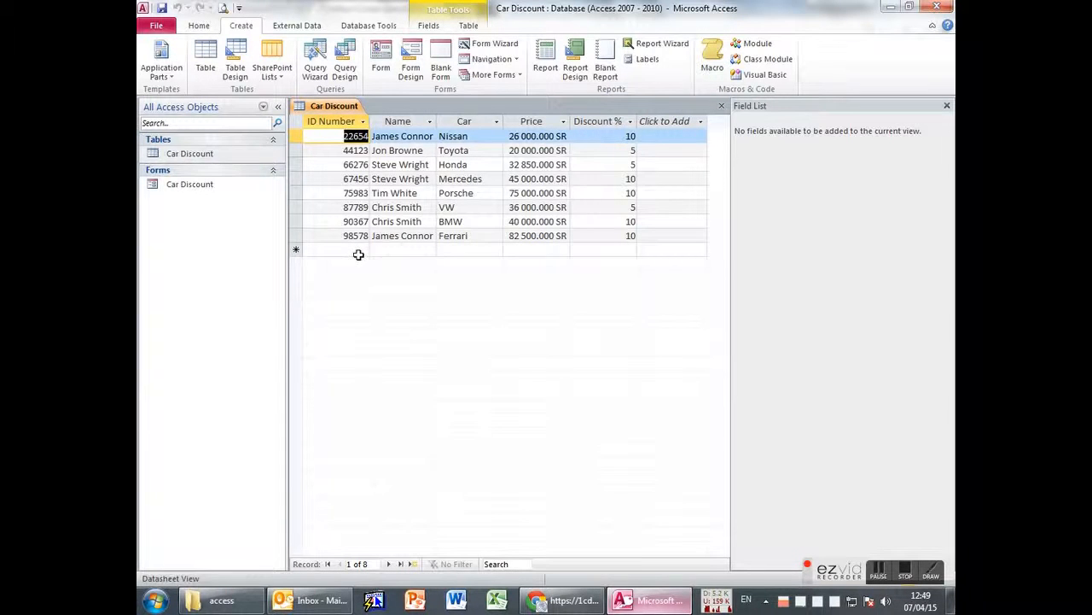
Select the record with ID 66276, then close the Car Discount table.
left_click(346, 164)
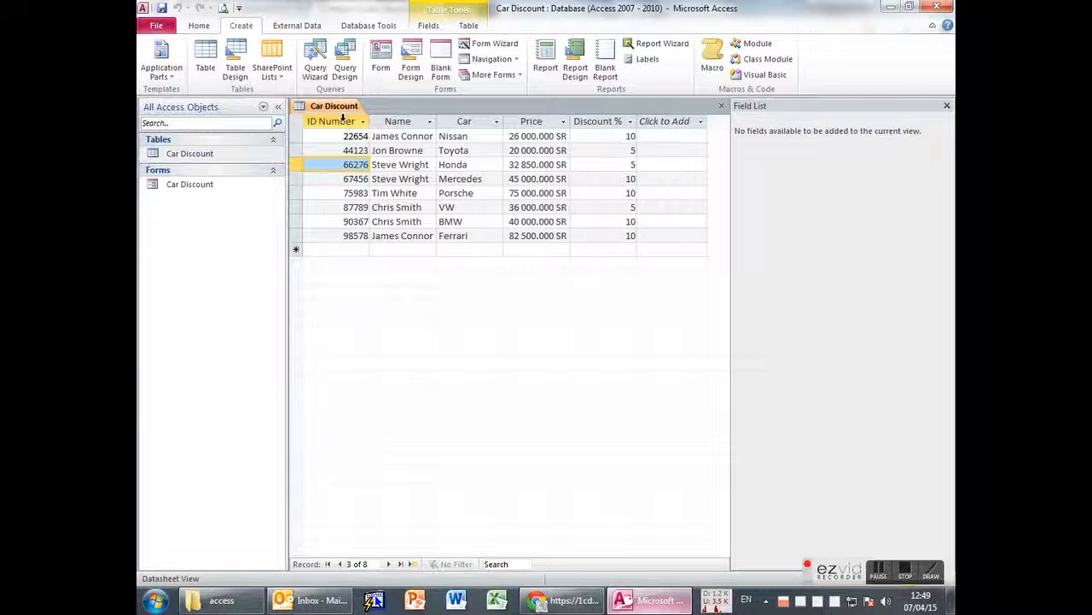
middle_click(320, 106)
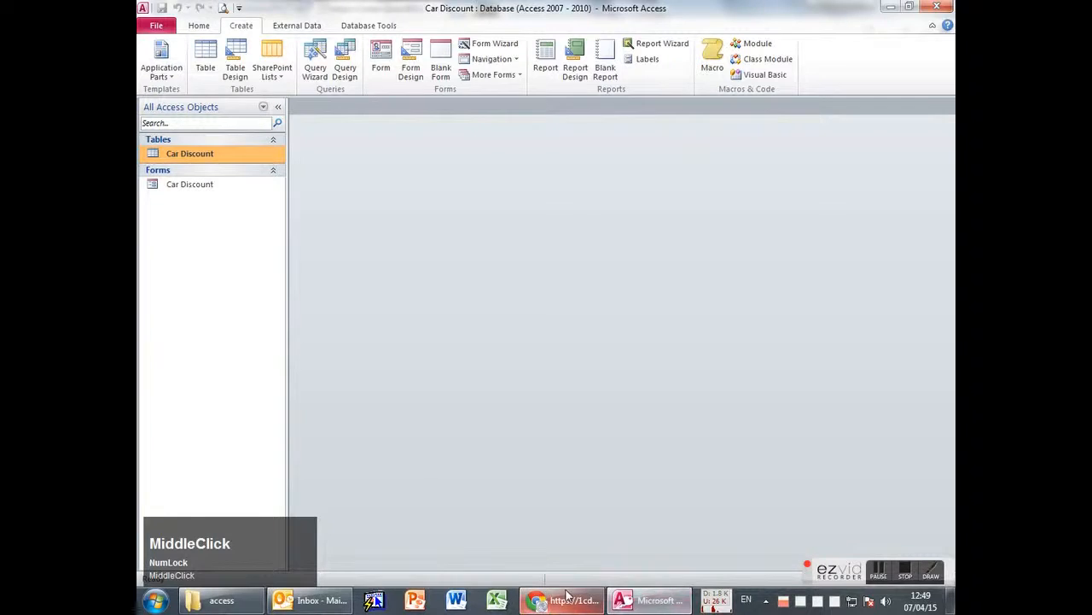
left_click(564, 600)
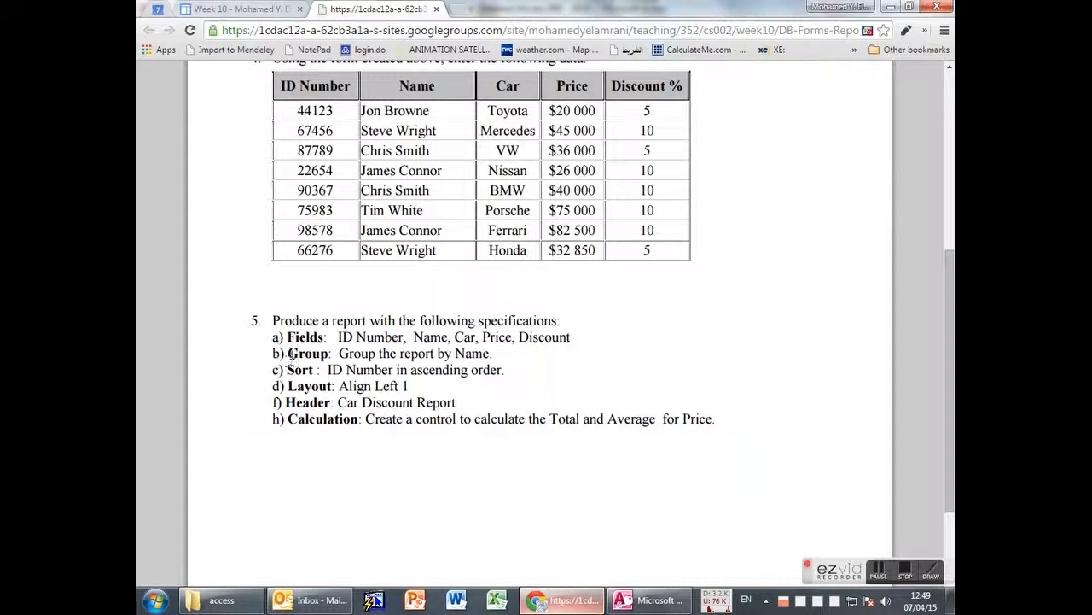
left_click_drag(289, 356, 326, 353)
left_click(320, 354)
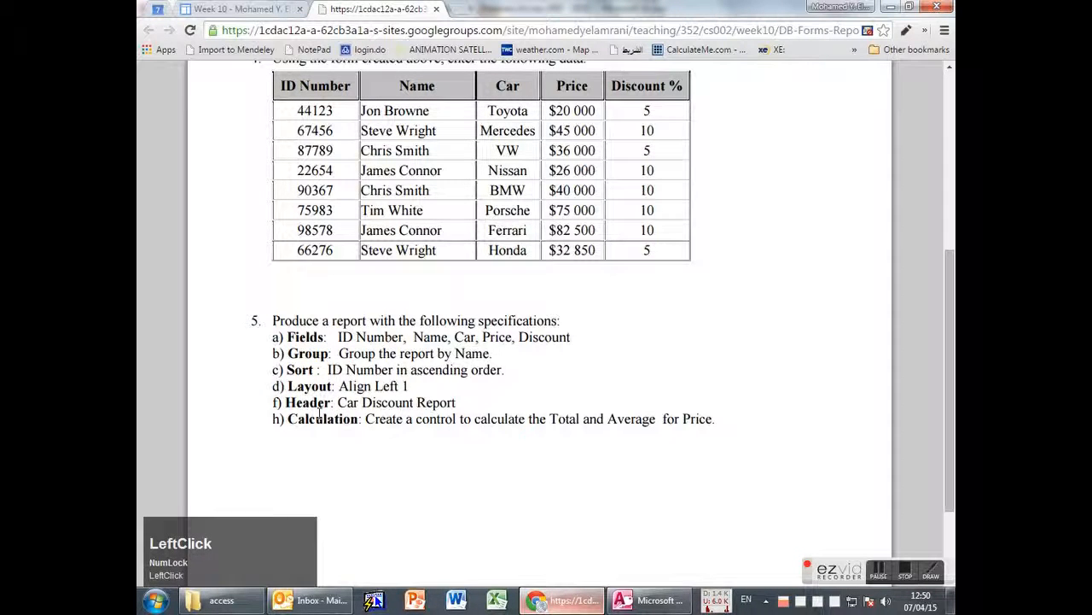
double_click(320, 415)
left_click(444, 476)
left_click(649, 602)
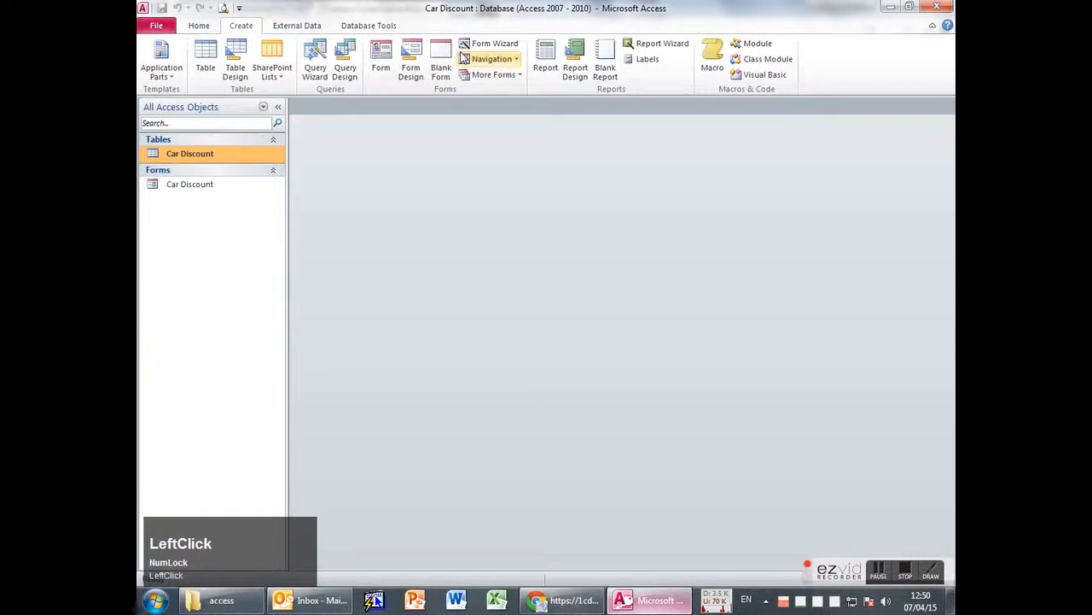
left_click(651, 46)
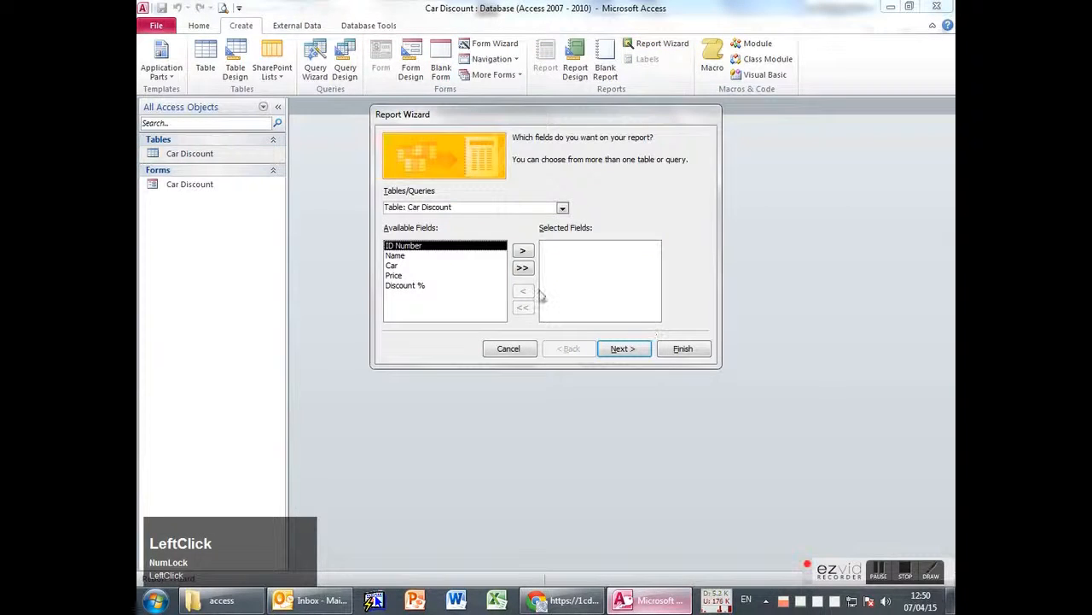
key("alt+Tab")
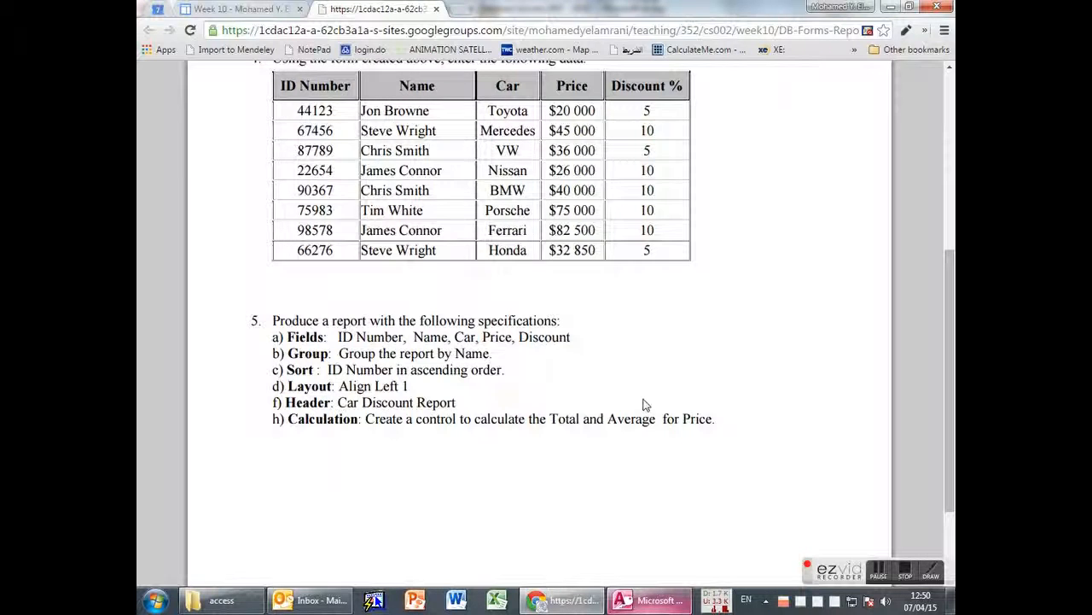
key("alt+Tab")
left_click(523, 268)
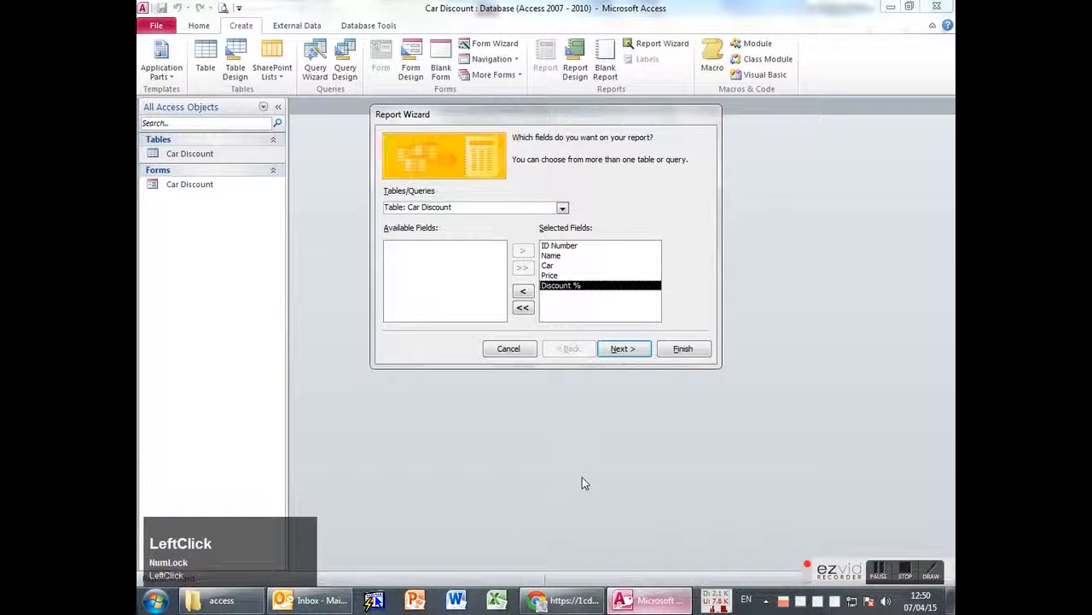
left_click(581, 276)
left_click(577, 285)
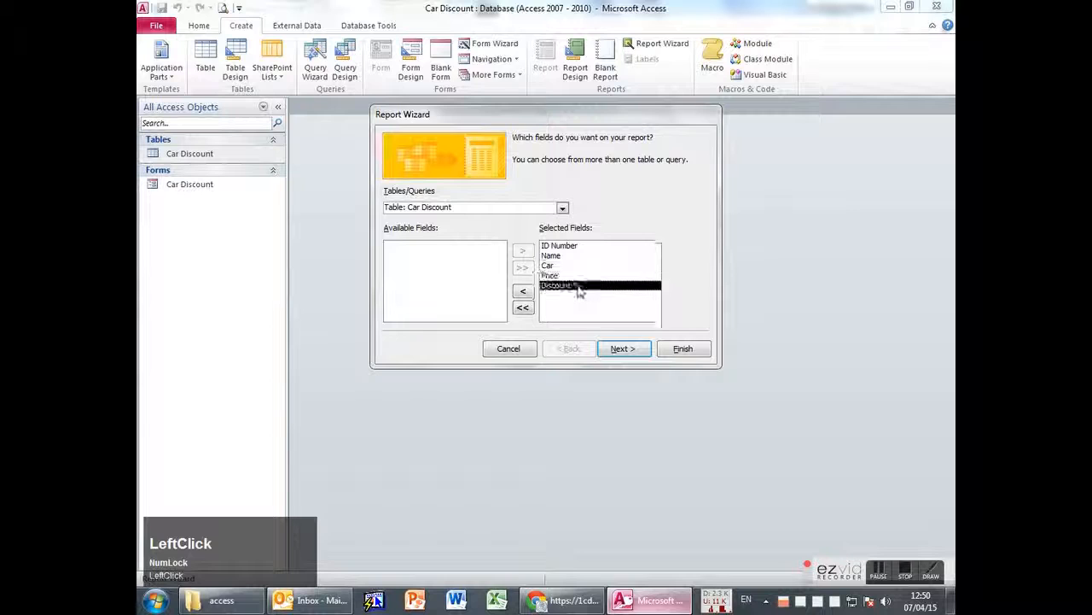
key("alt+Tab")
scroll(622, 290, "up", 1)
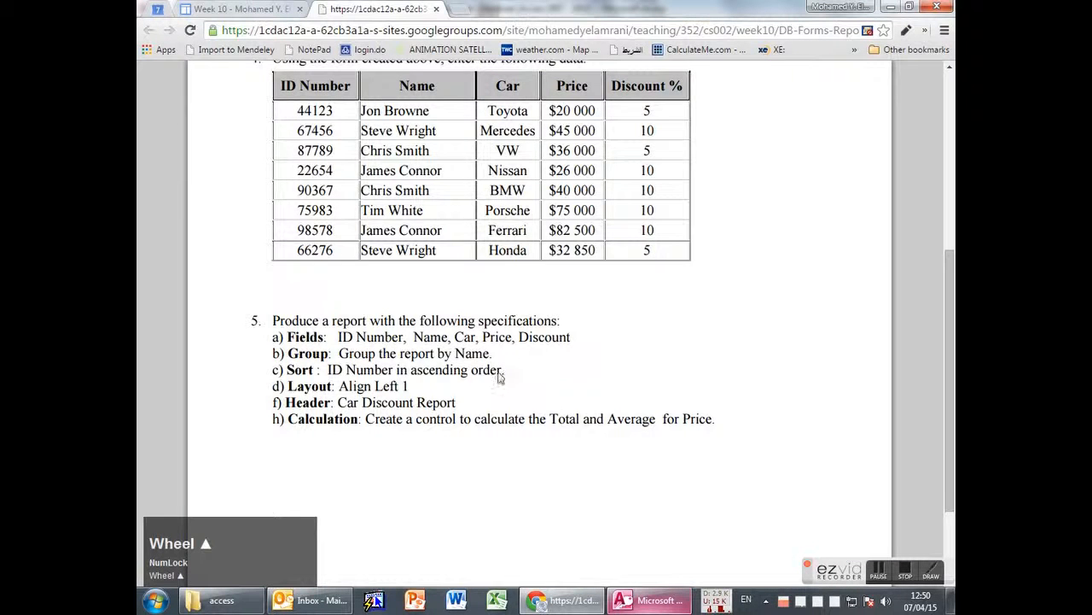
scroll(501, 377, "up", 2)
left_click(570, 479)
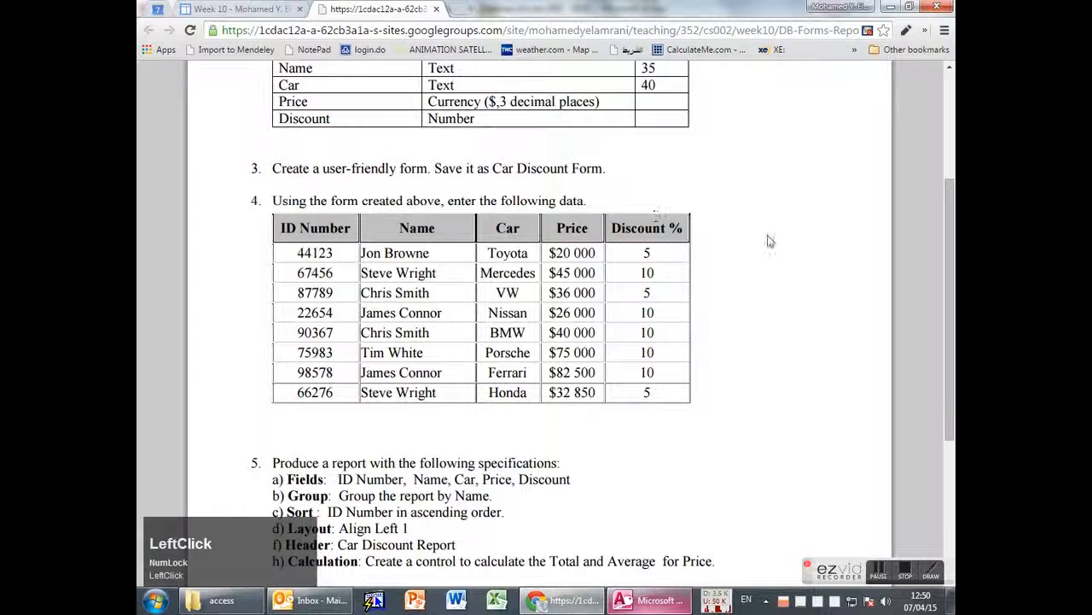
scroll(786, 249, "up", 2)
left_click_drag(278, 260, 338, 260)
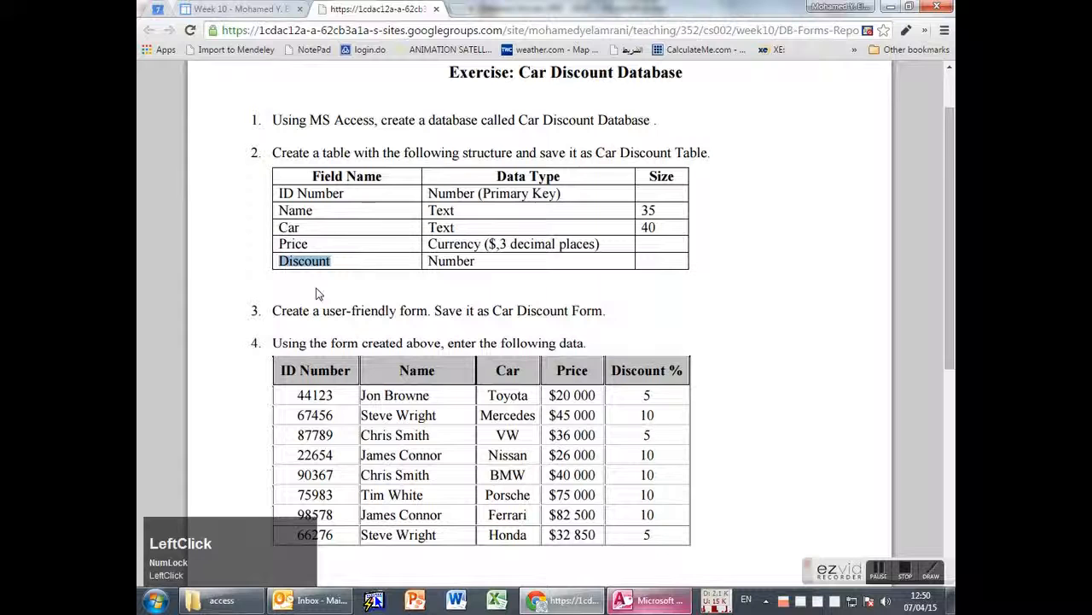
left_click(636, 389)
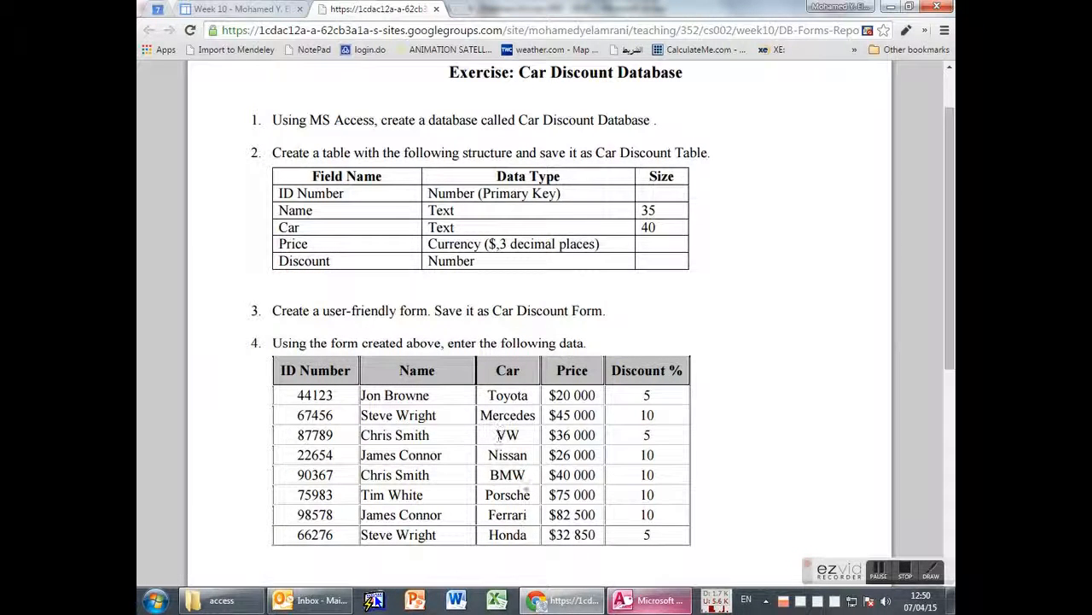
double_click(317, 262)
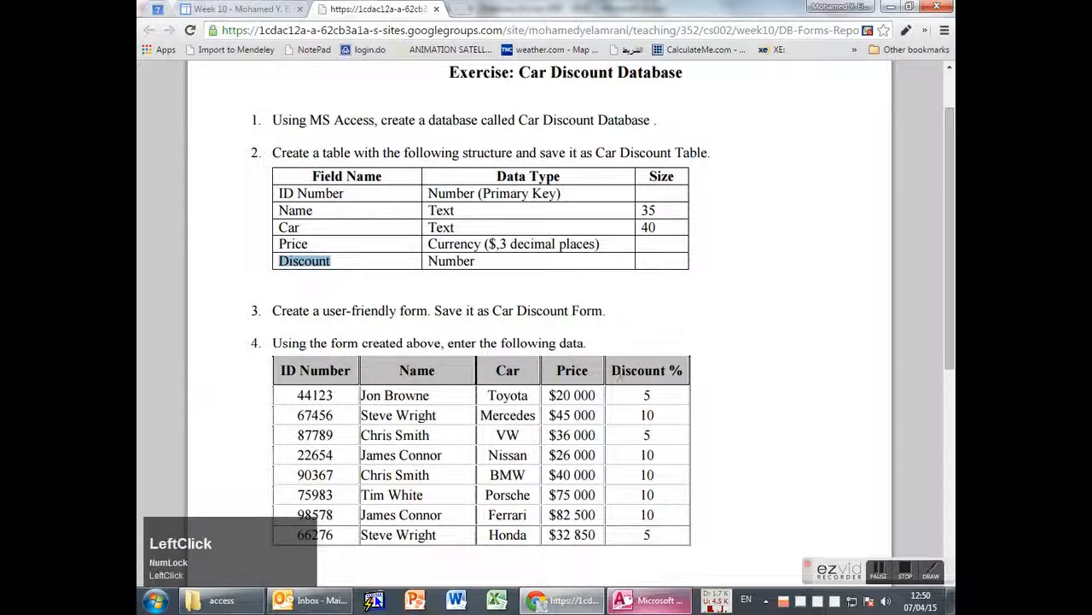
left_click(621, 378)
left_click_drag(622, 378, 679, 374)
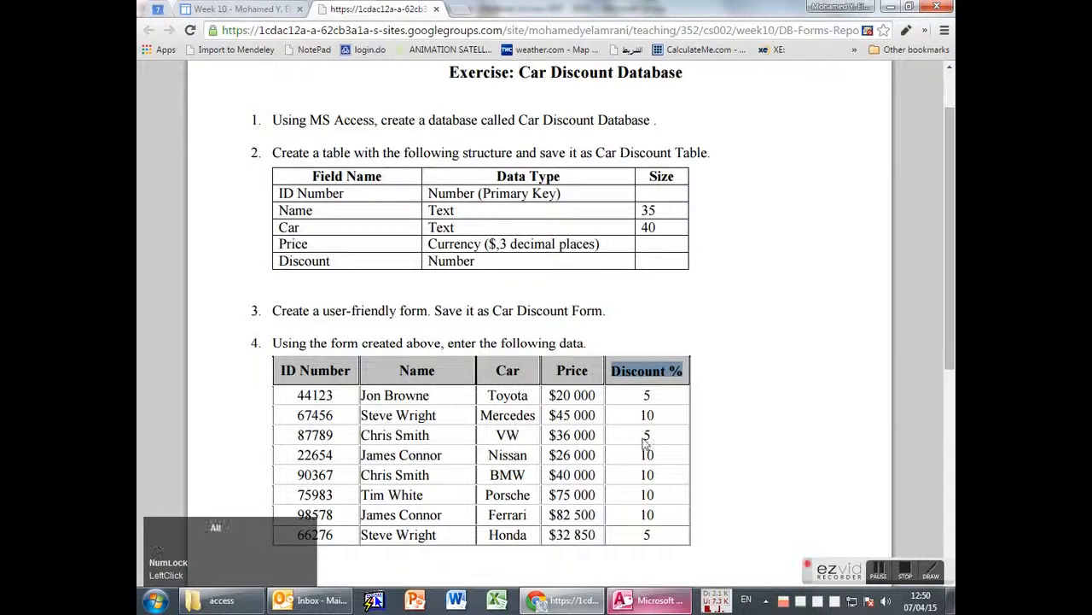
key("alt+Tab")
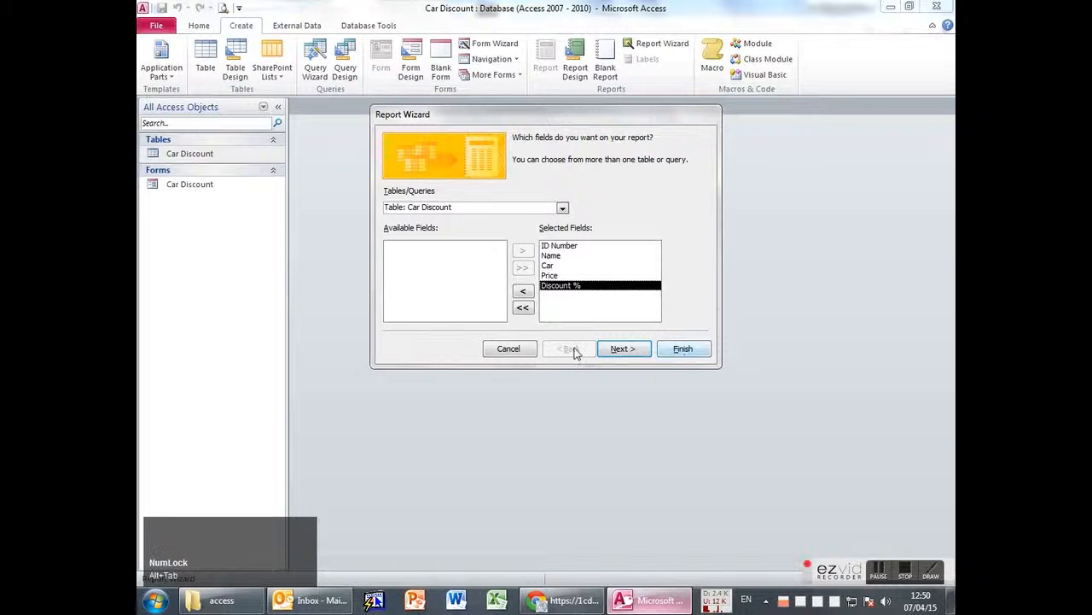
left_click(516, 350)
Rename the Discount % field to Discount in Design View and save the table.
right_click(209, 155)
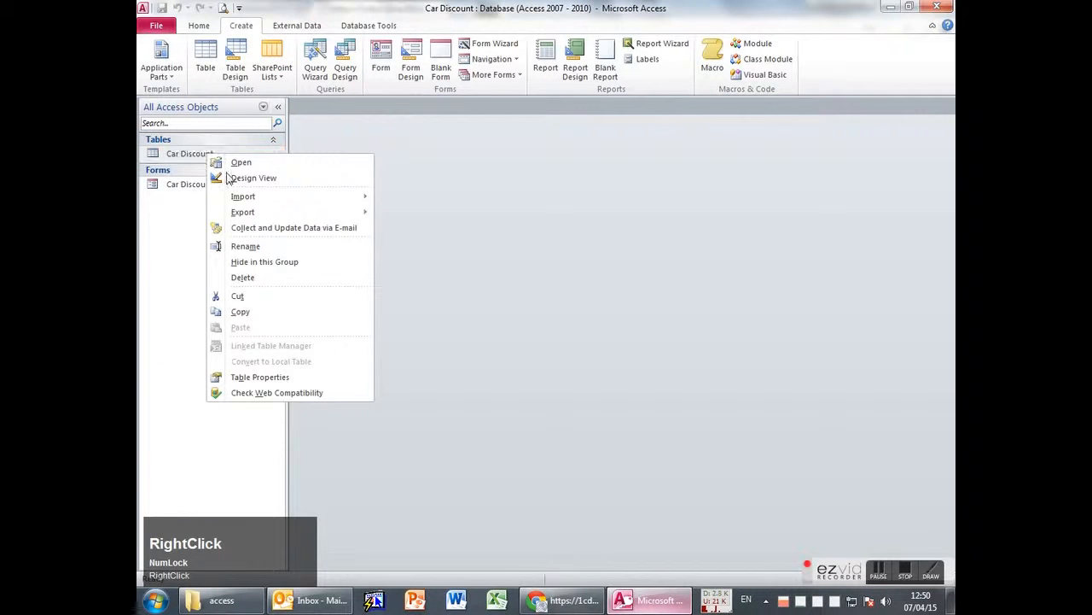
left_click(230, 179)
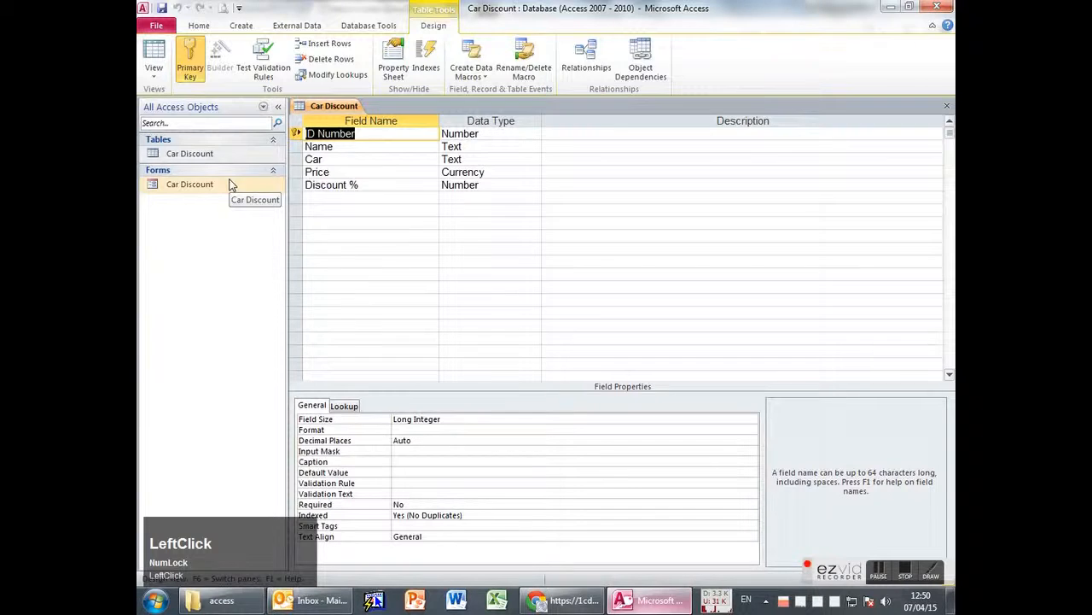
left_click(397, 186)
key("BackSpace")
key("BackSpace")
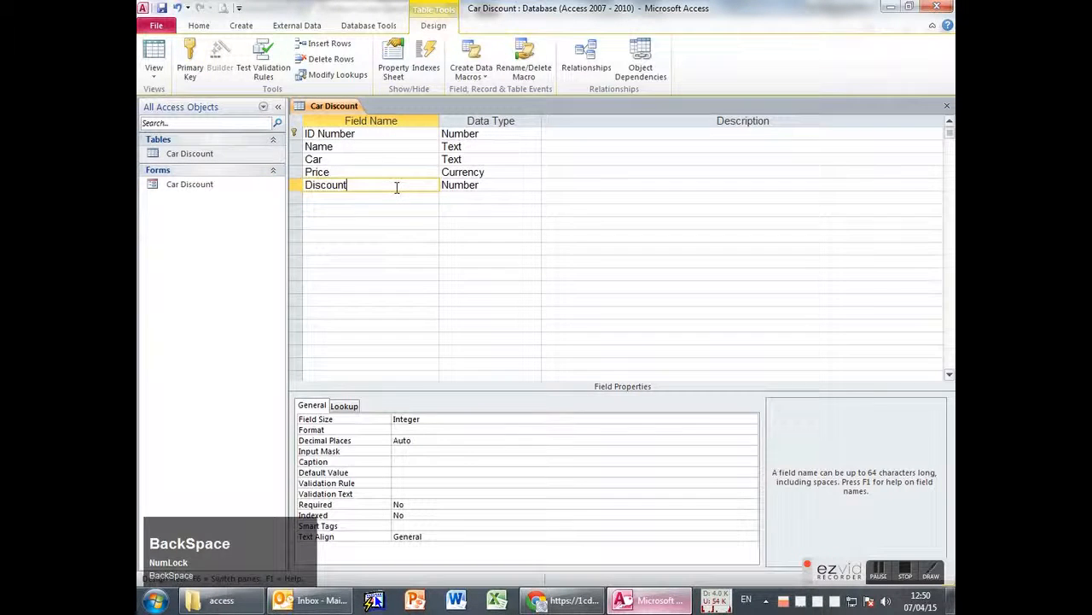
left_click(154, 56)
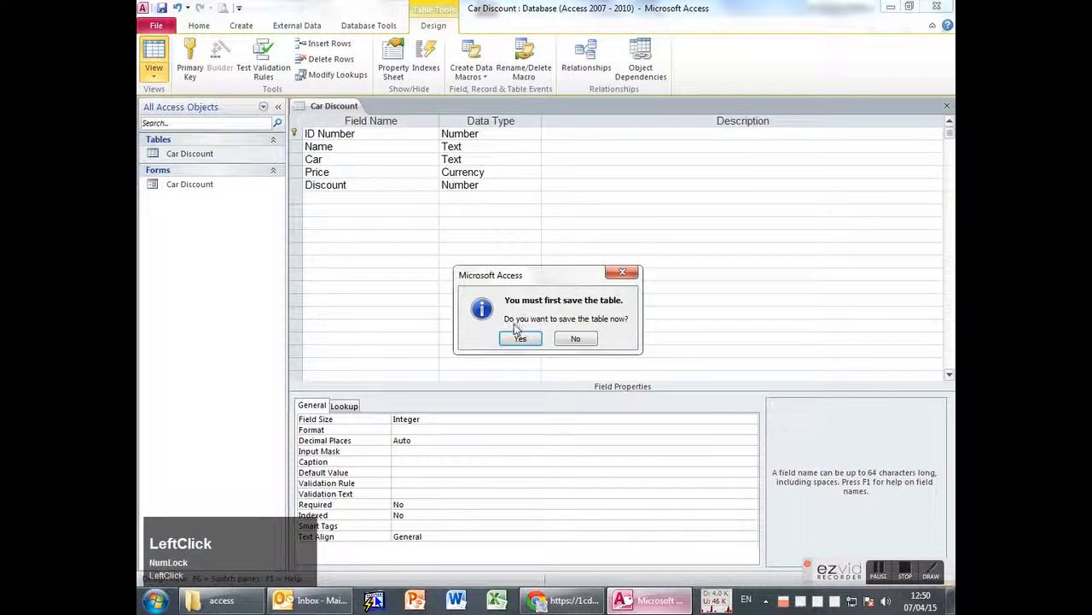
left_click(517, 335)
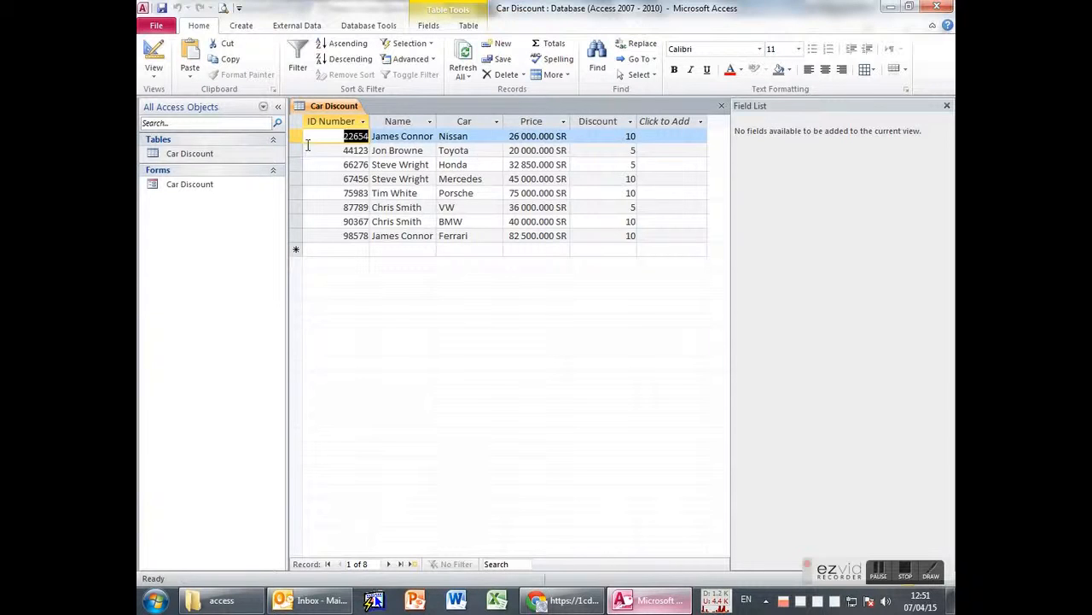
Give the Discount field the caption 'Discount %', save the table, and close its design.
right_click(600, 122)
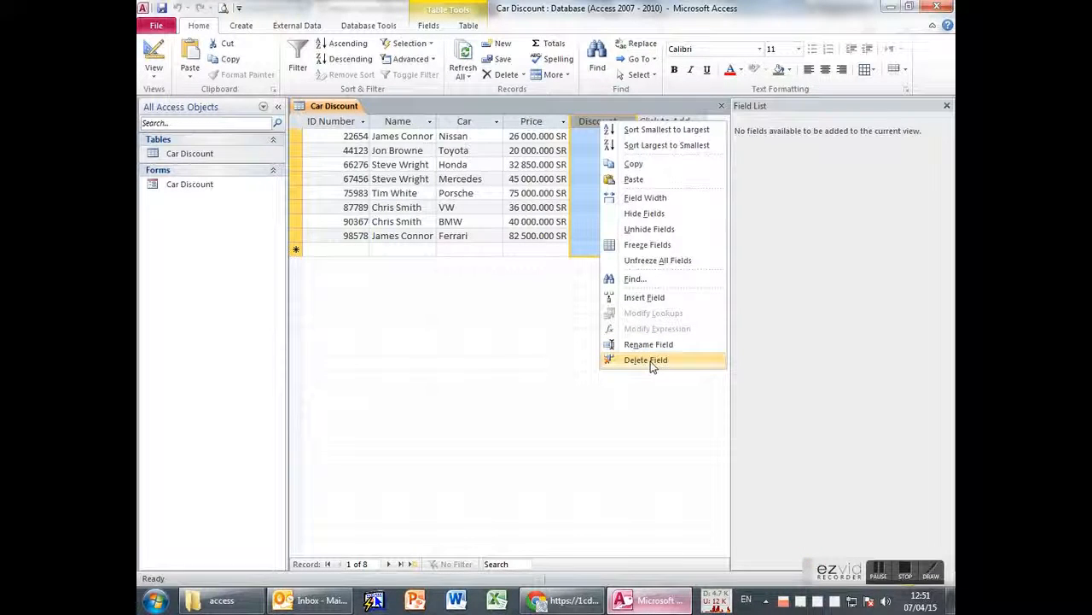
left_click(650, 361)
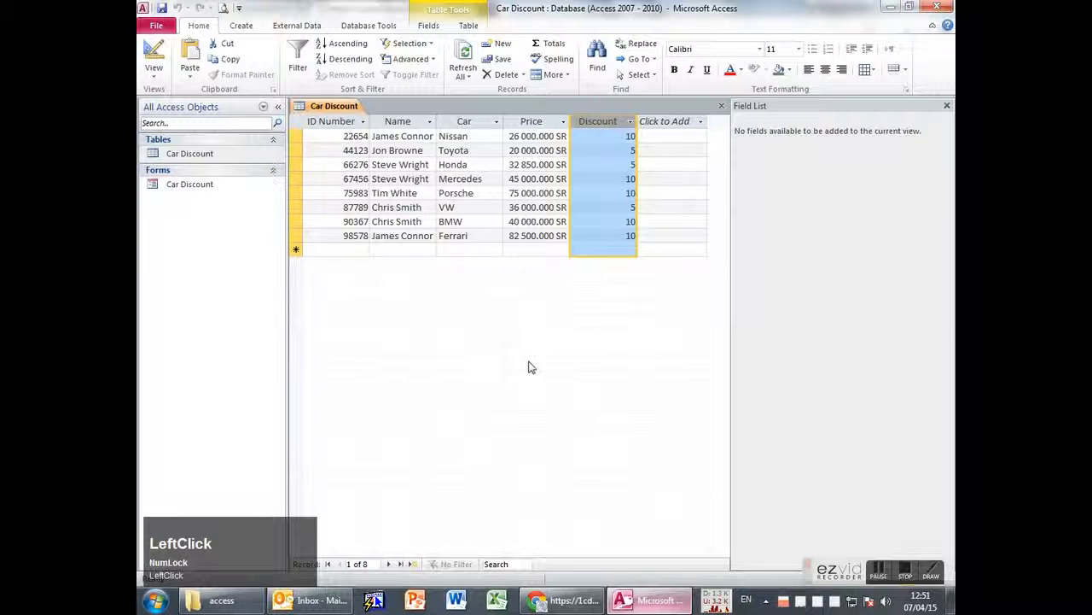
left_click(153, 73)
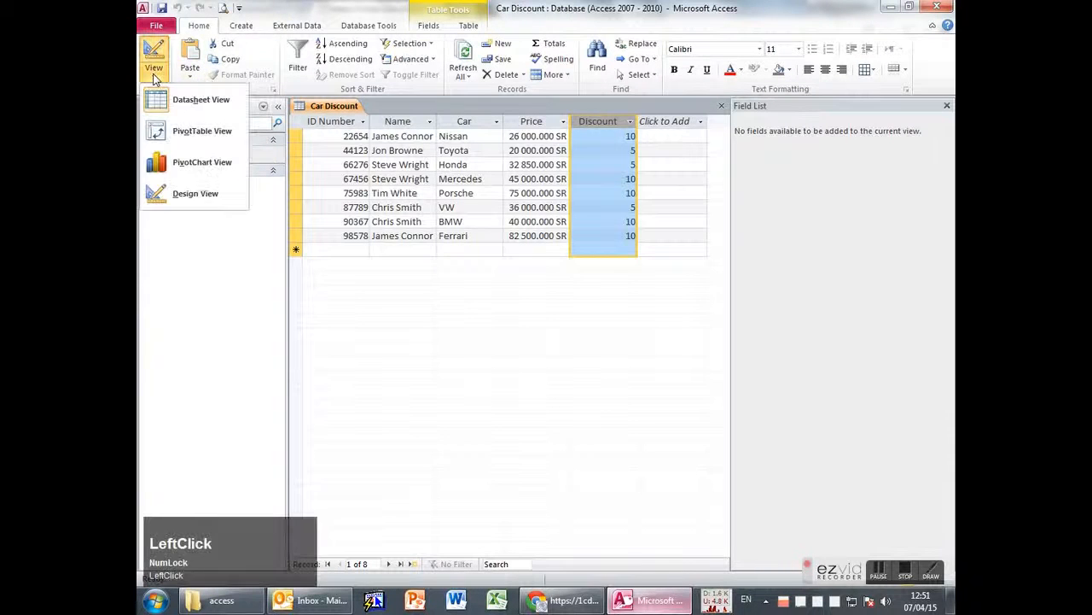
left_click(179, 194)
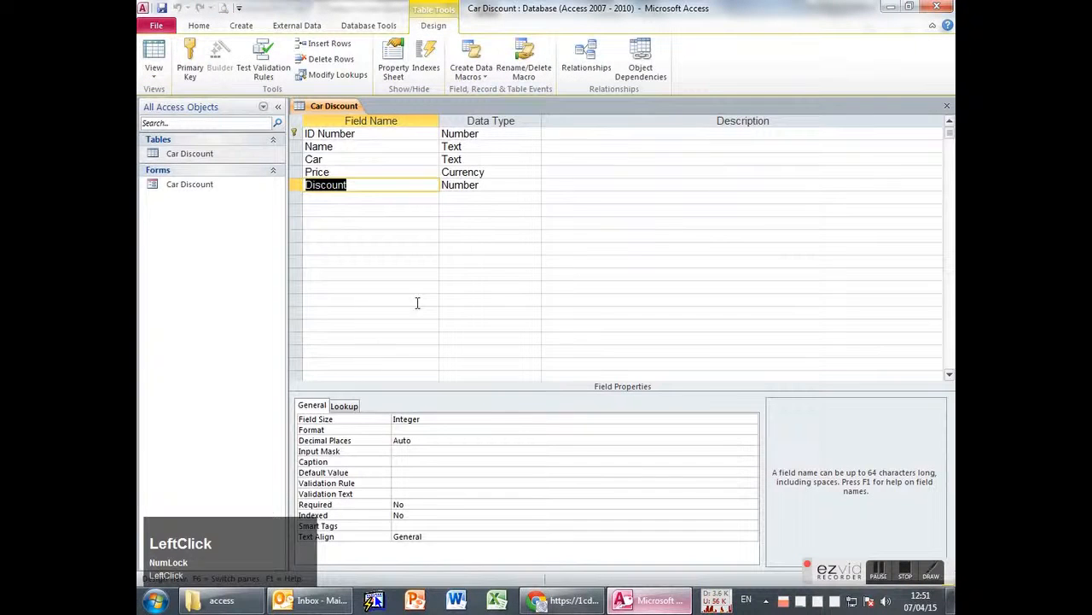
left_click(405, 460)
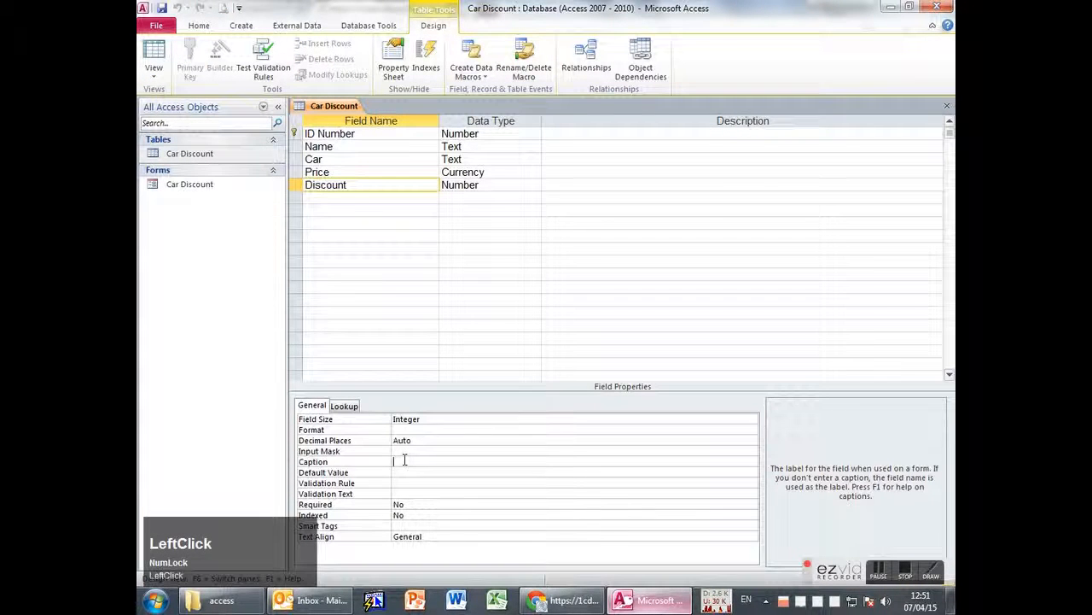
type("Discount")
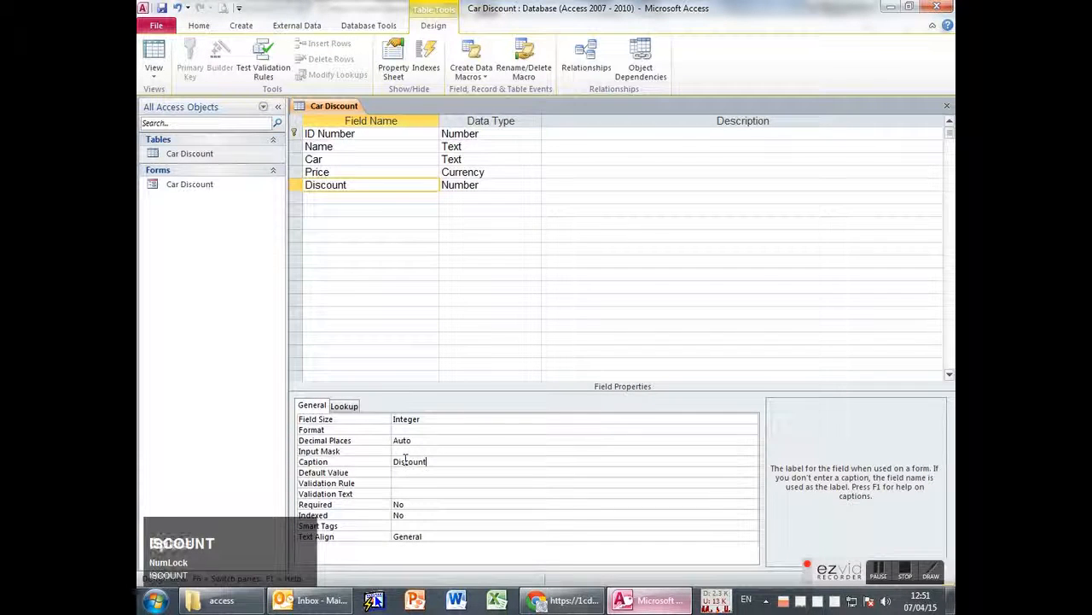
type(" %")
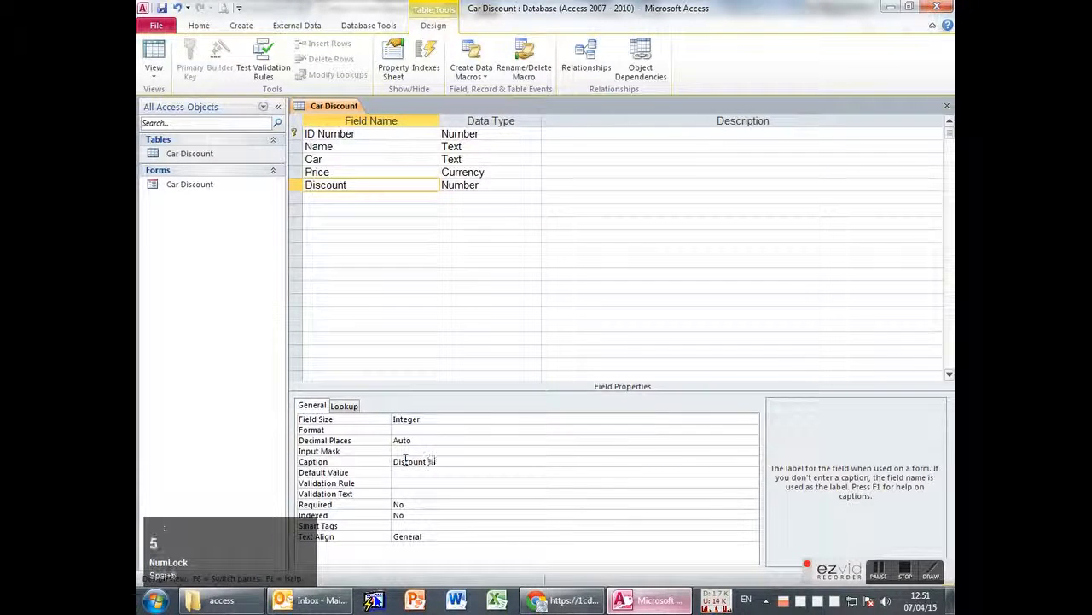
left_click(339, 461)
left_click(153, 62)
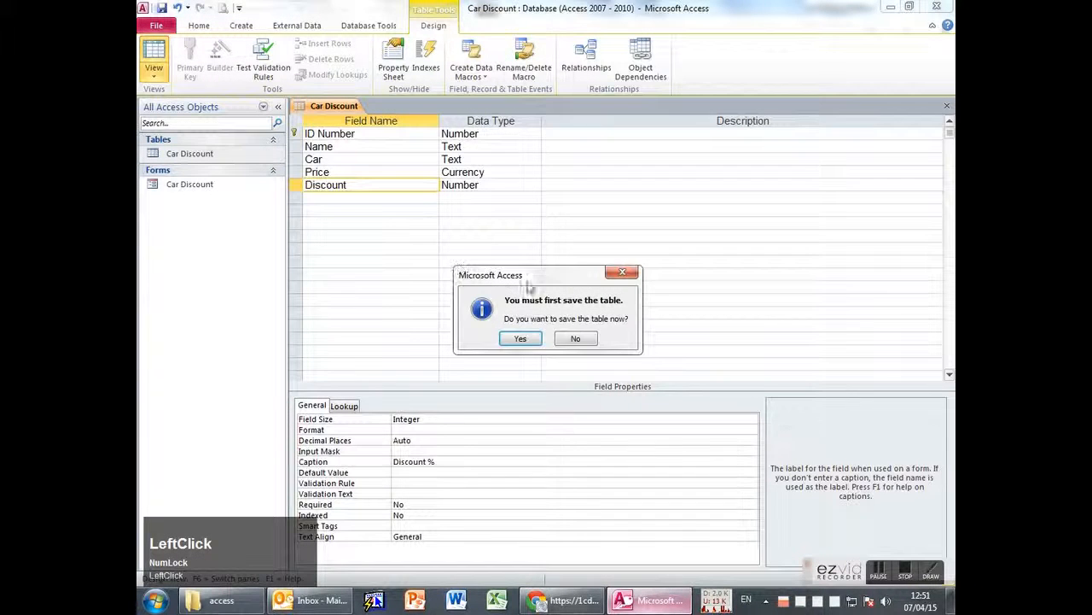
left_click(520, 338)
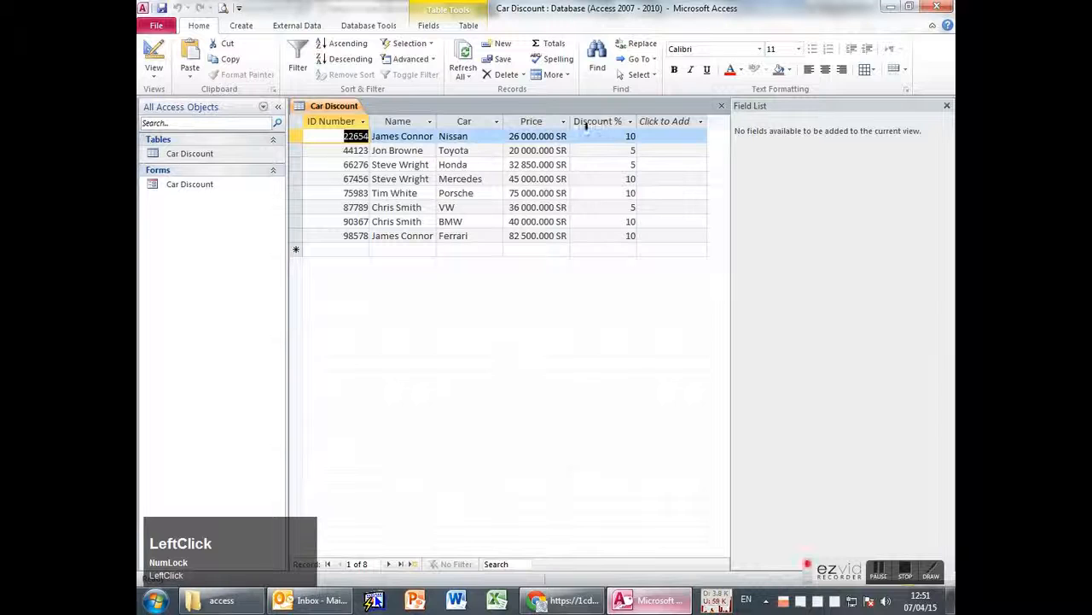
left_click(155, 60)
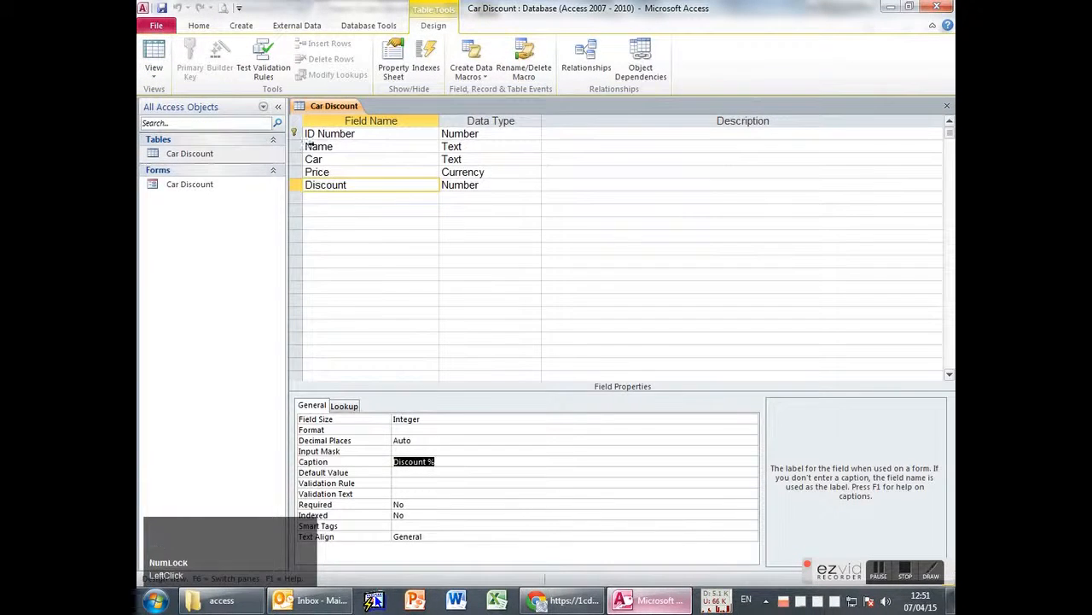
middle_click(321, 106)
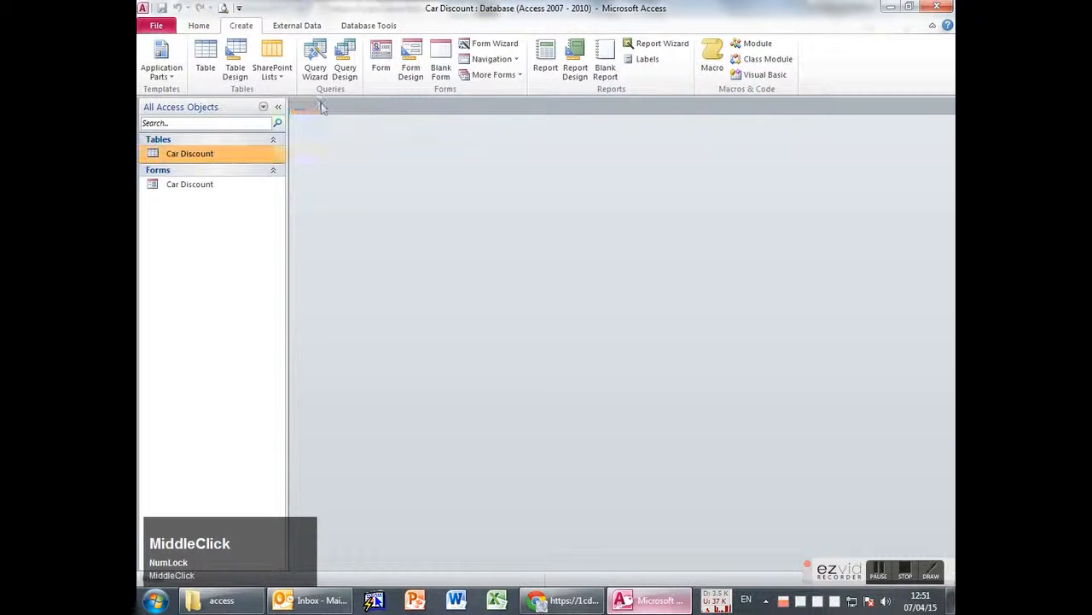
Start the Report Wizard with all five Car Discount fields selected.
left_click(662, 43)
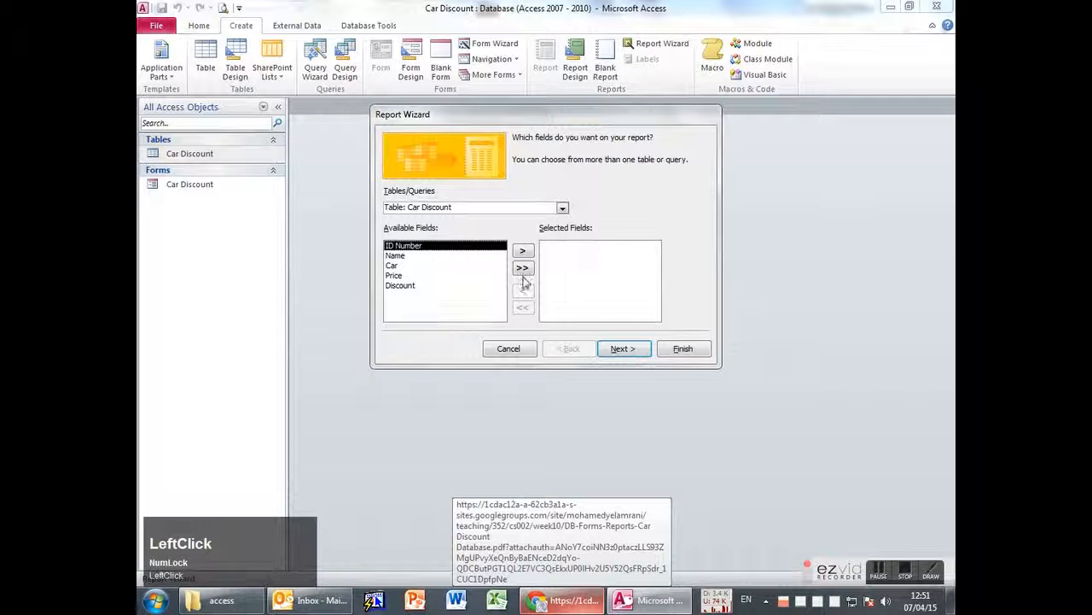
left_click(524, 270)
left_click(622, 349)
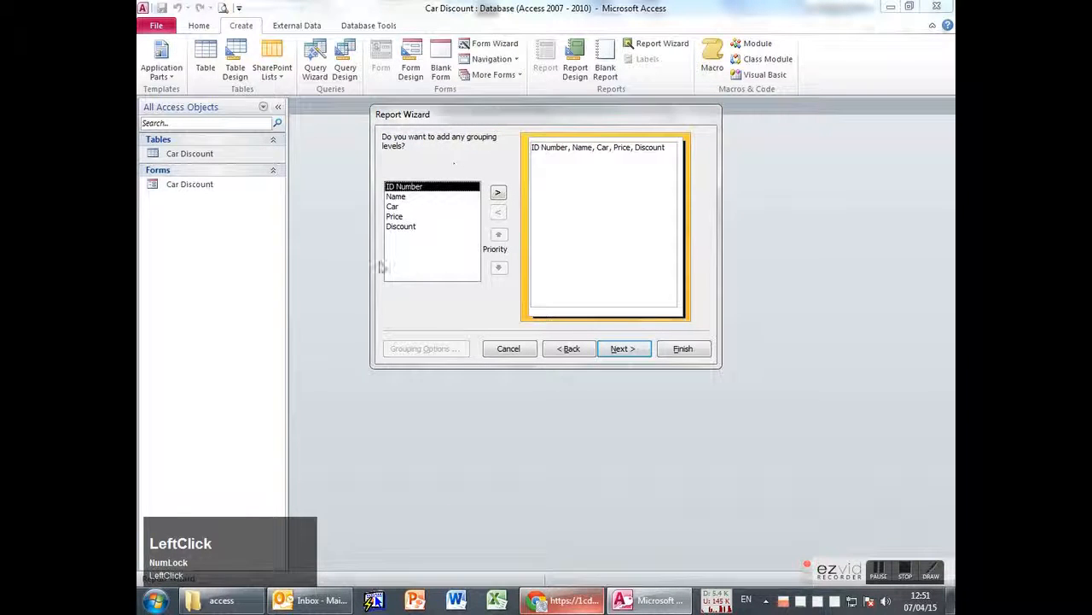
Check the exercise's report specs, then add Name as the grouping level.
key("alt+Tab")
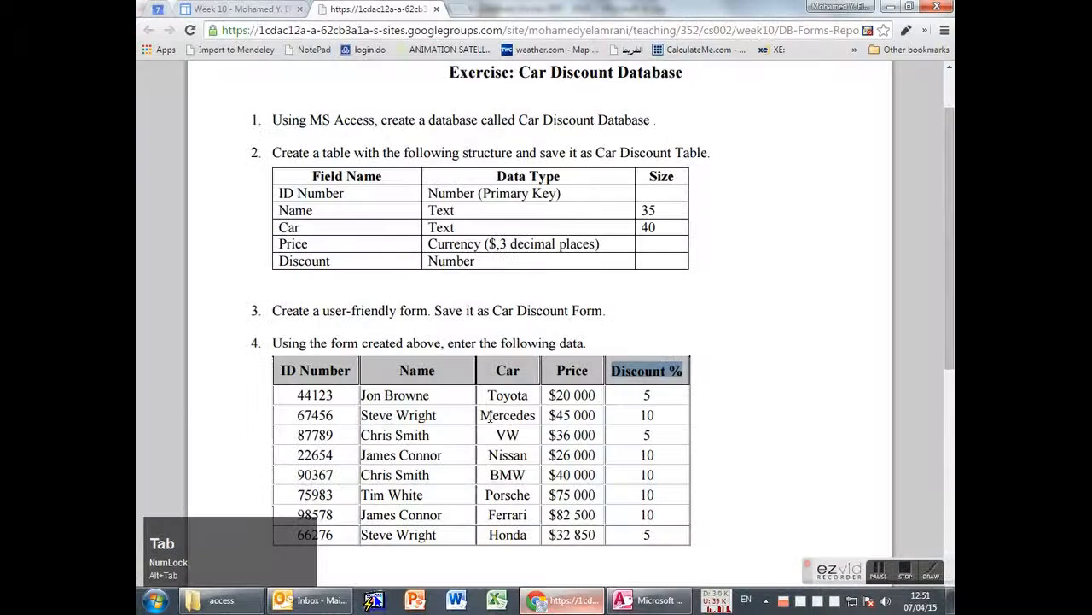
scroll(485, 386, "down", 3)
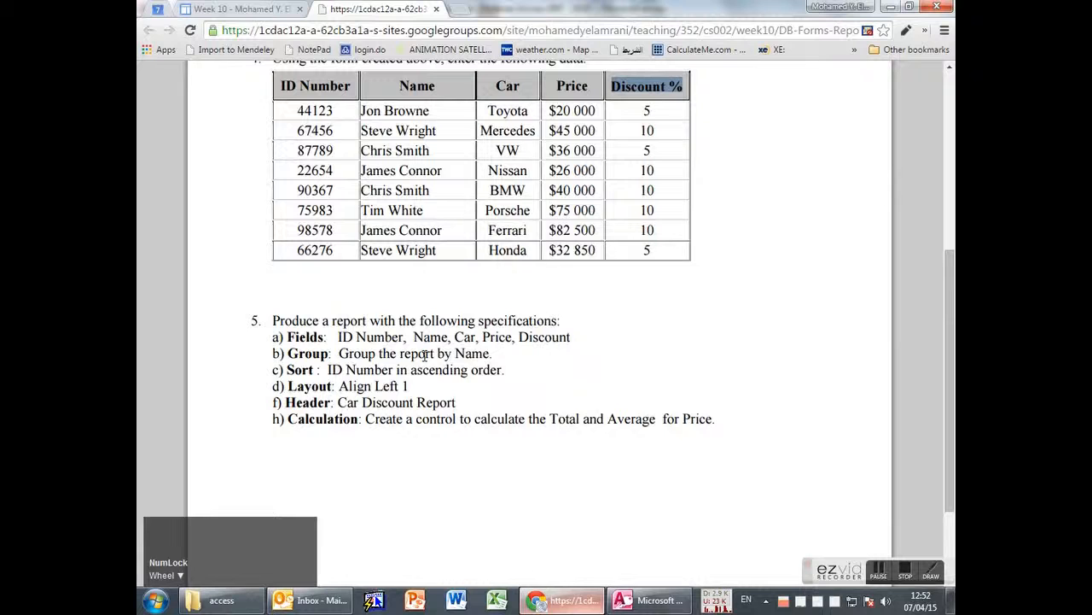
key("alt+Tab")
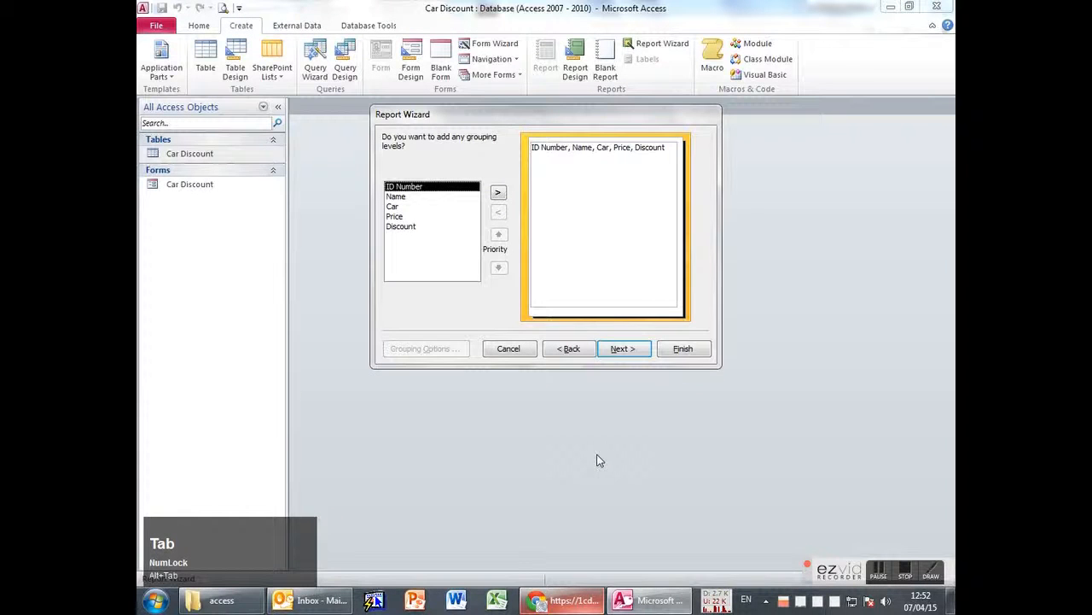
left_click(401, 197)
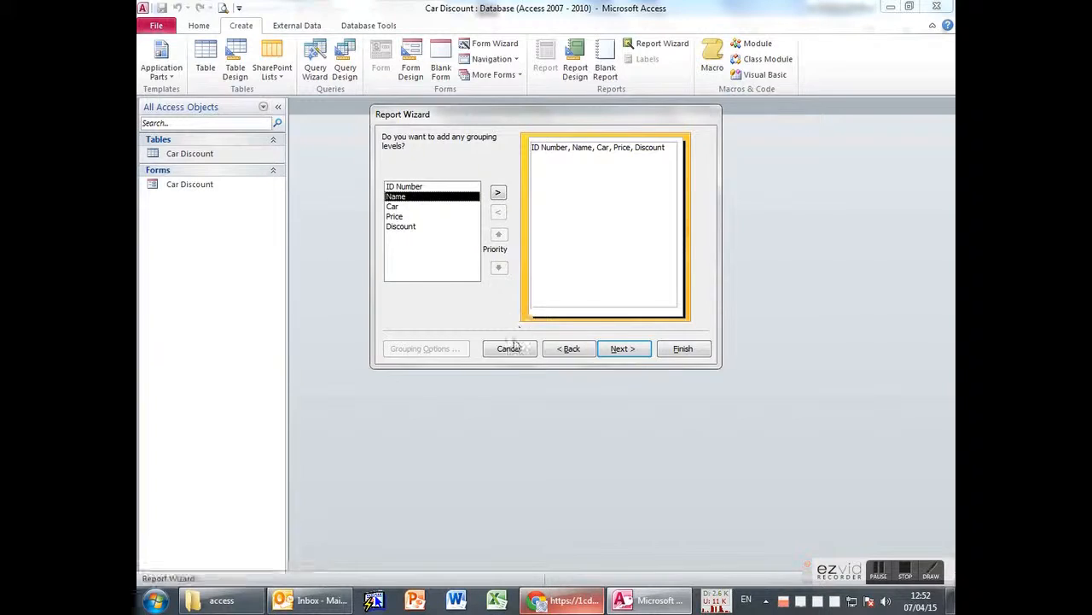
key("alt+Tab")
key("alt+Tab")
left_click(192, 159)
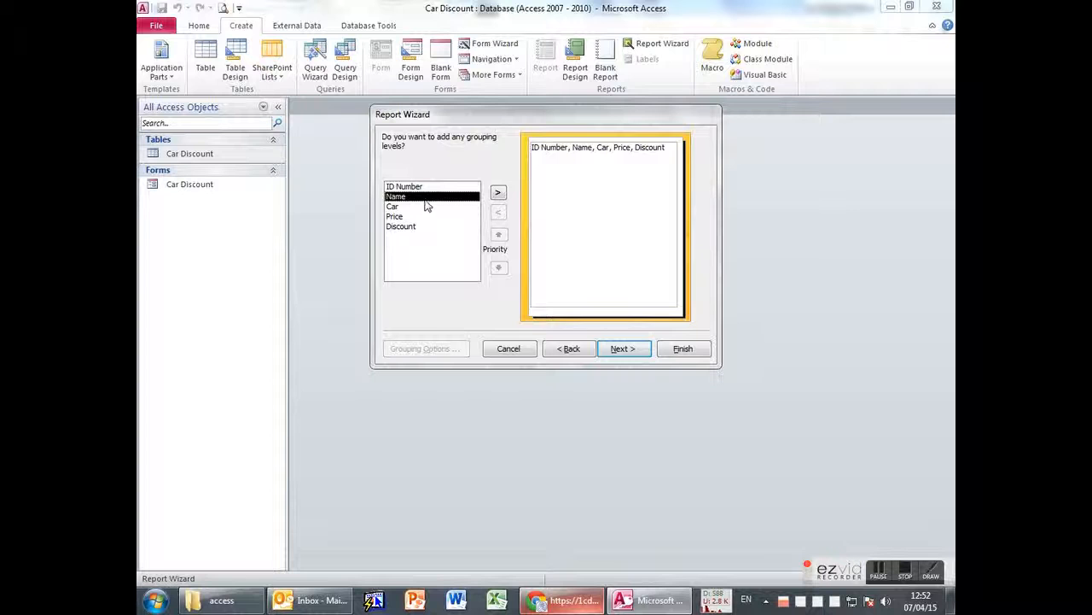
left_click(497, 192)
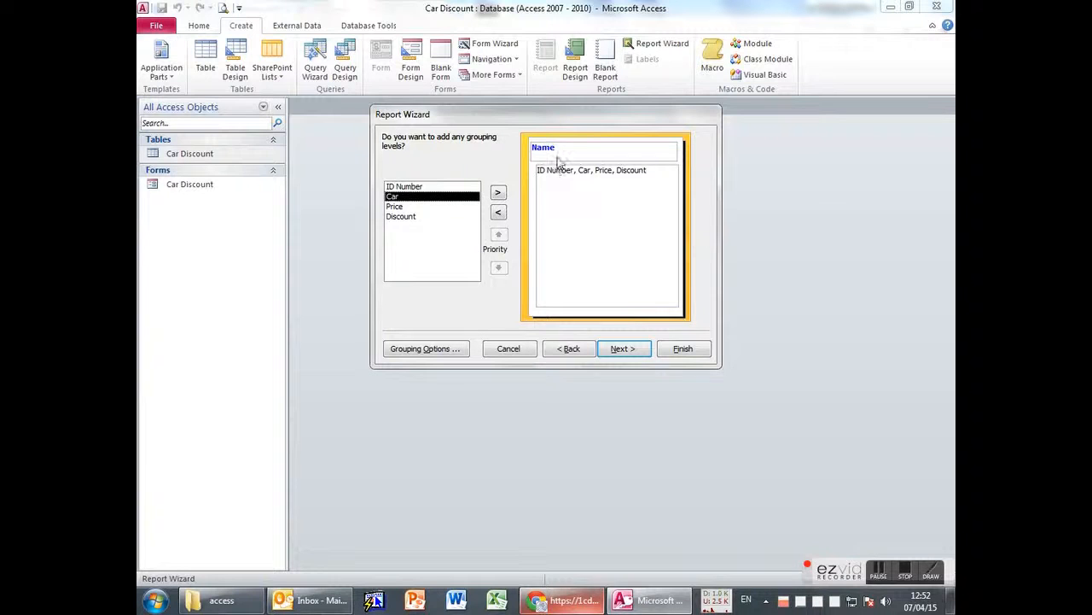
Try ID Number and Price as grouping levels, ending with the report grouped by Name only.
left_click(498, 215)
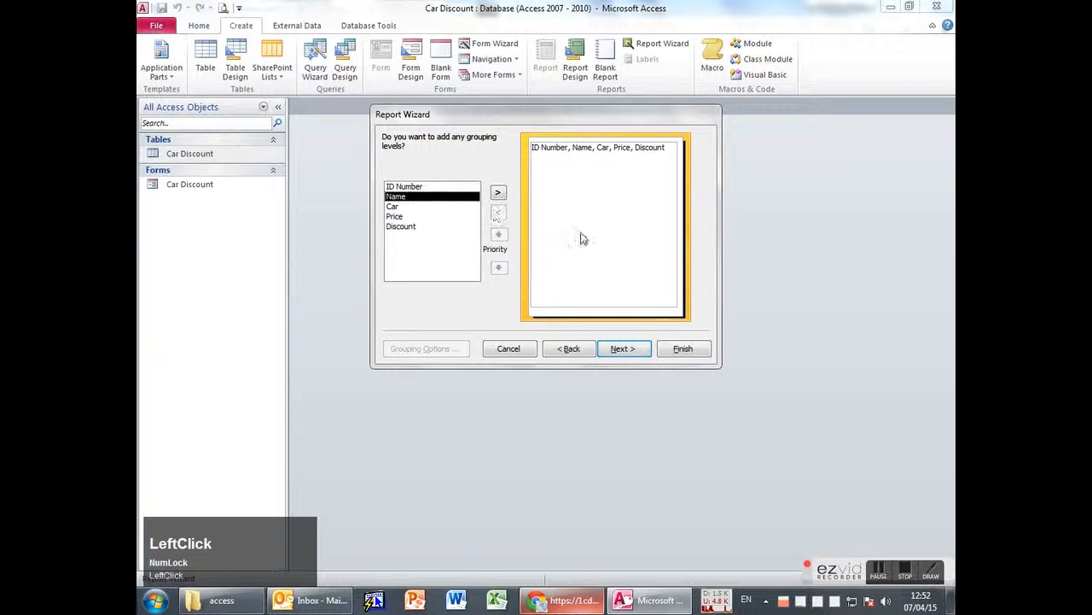
left_click(431, 187)
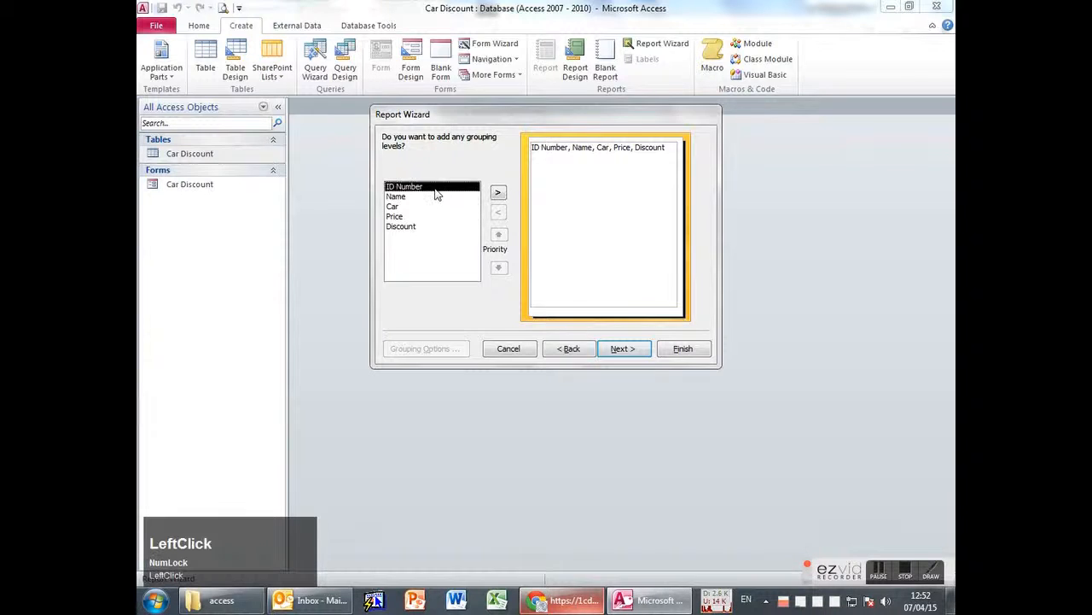
left_click(500, 193)
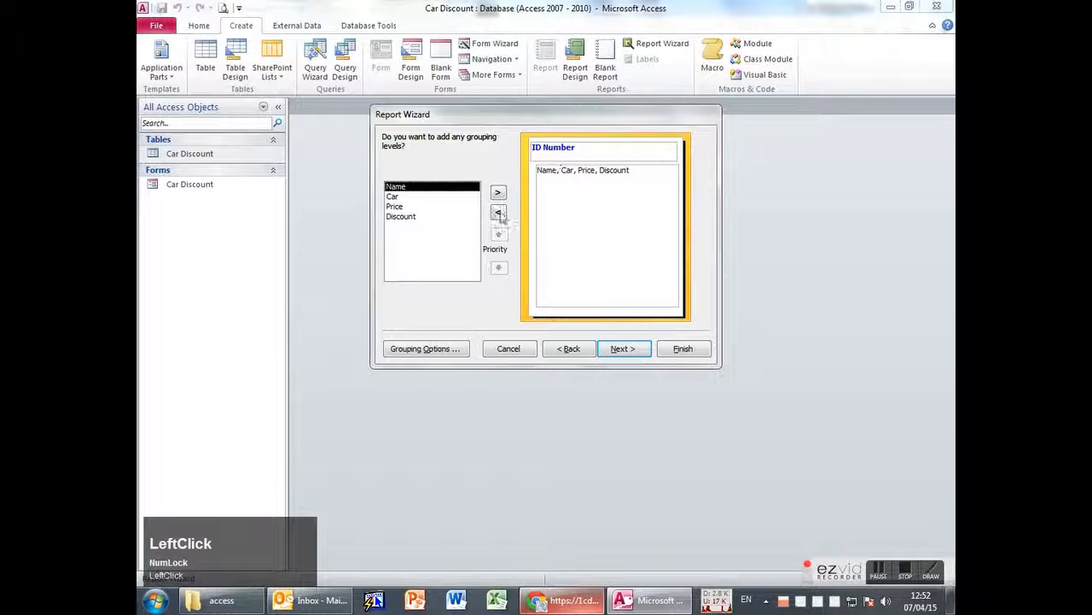
left_click(499, 212)
left_click(401, 197)
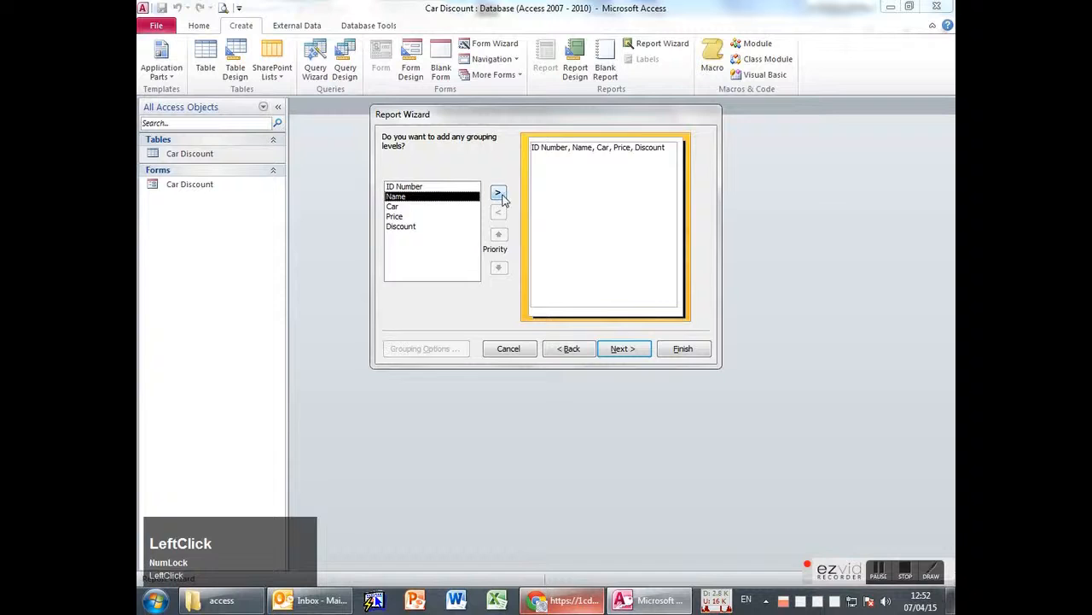
left_click(499, 193)
left_click(466, 209)
left_click(499, 193)
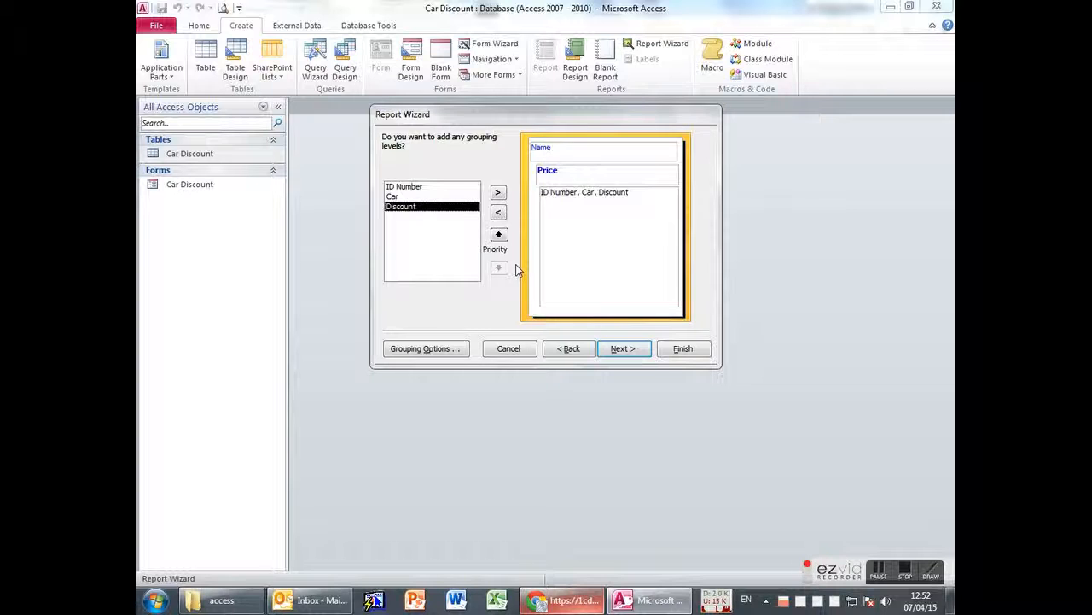
left_click(502, 212)
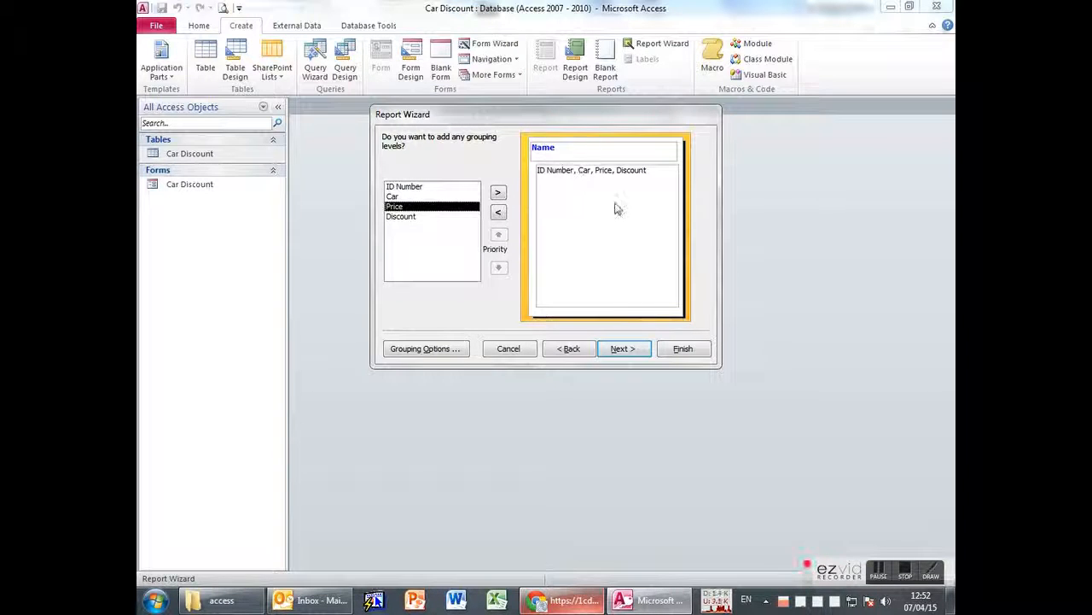
Return to the exercise sheet and highlight the shared name on the VW and BMW rows.
key("alt+Tab")
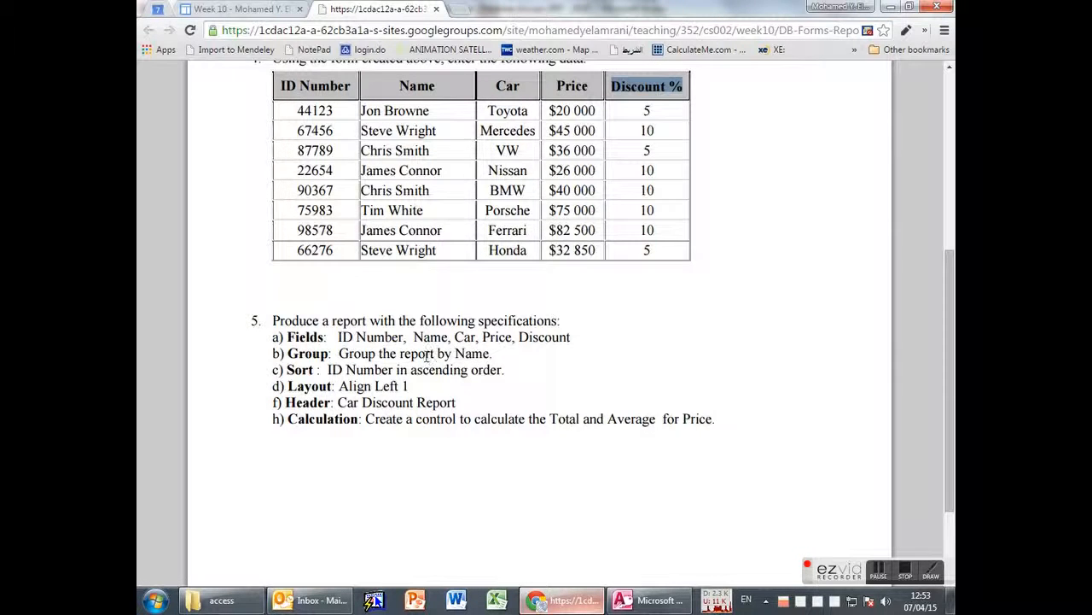
key("alt+Tab")
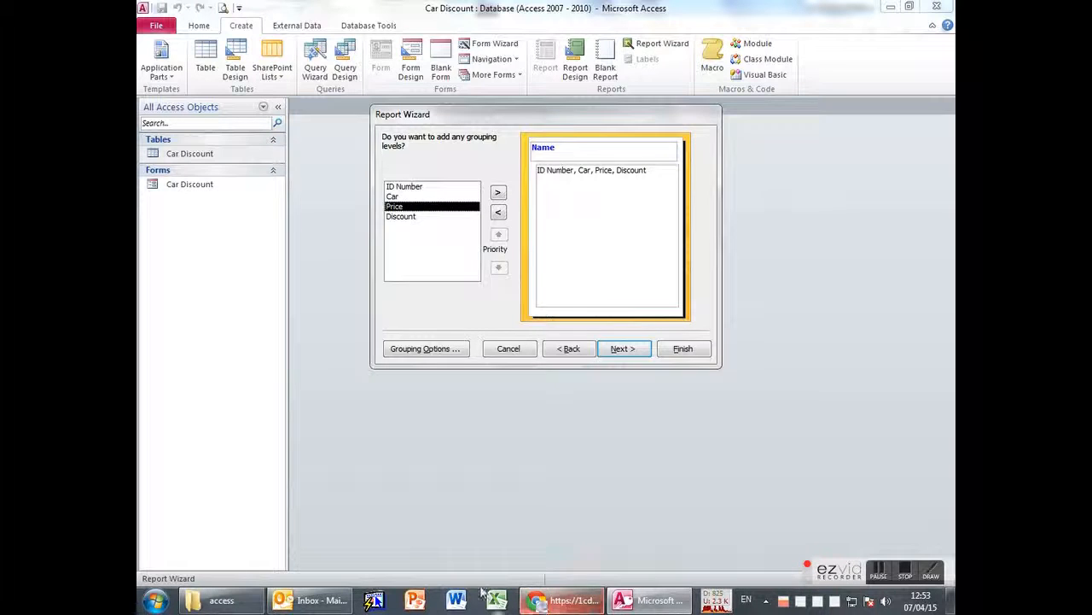
left_click(559, 600)
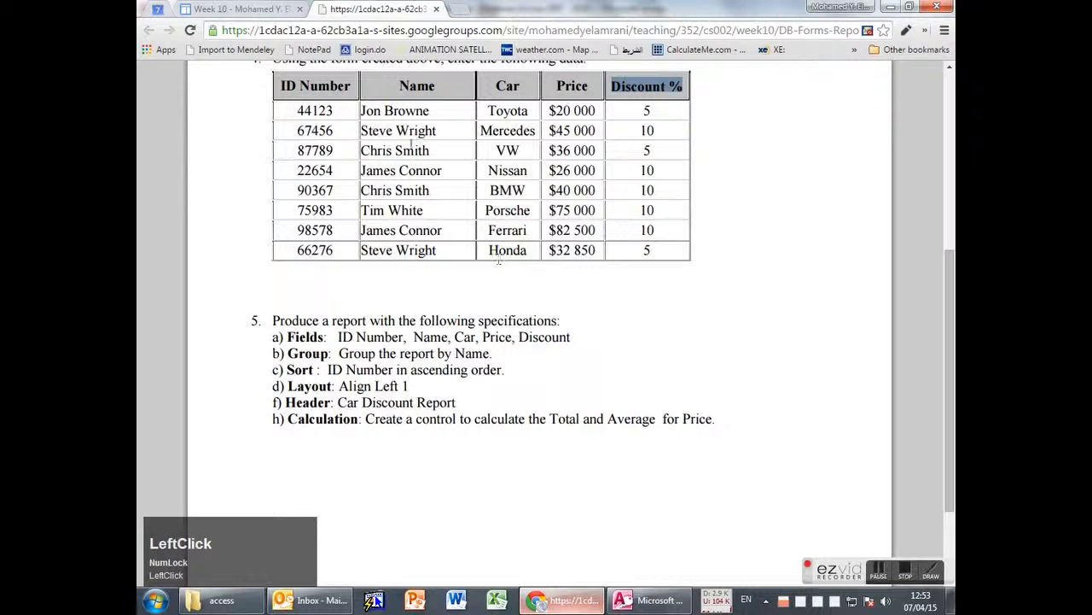
left_click_drag(362, 151, 431, 151)
left_click_drag(433, 190, 360, 191)
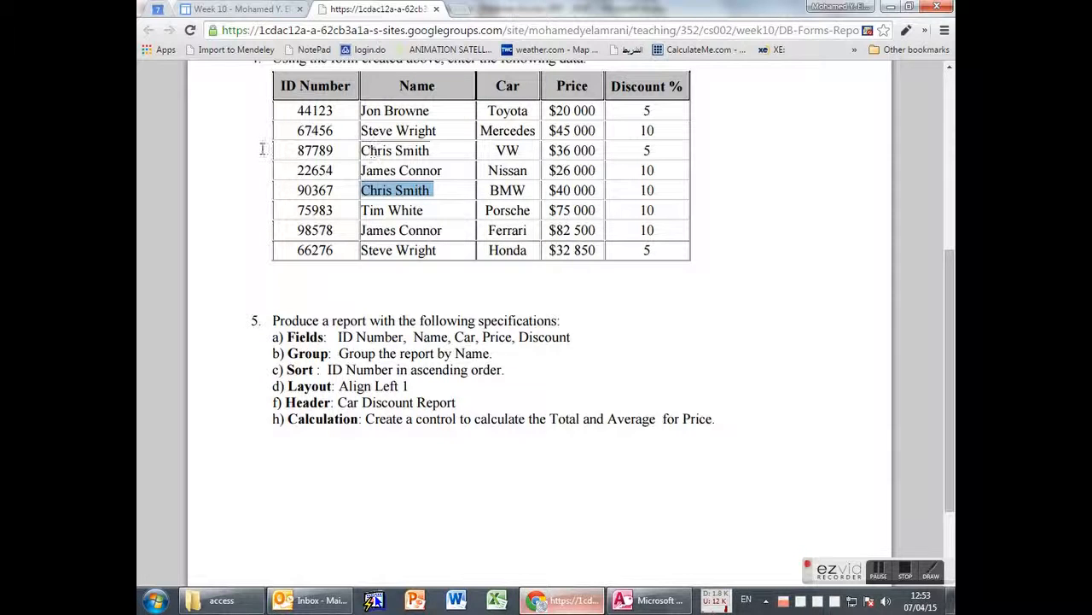
Compare the VW row's values and matching names on Ferrari/Nissan and Honda/Mercedes rows, then return to Access.
left_click_drag(295, 151, 343, 152)
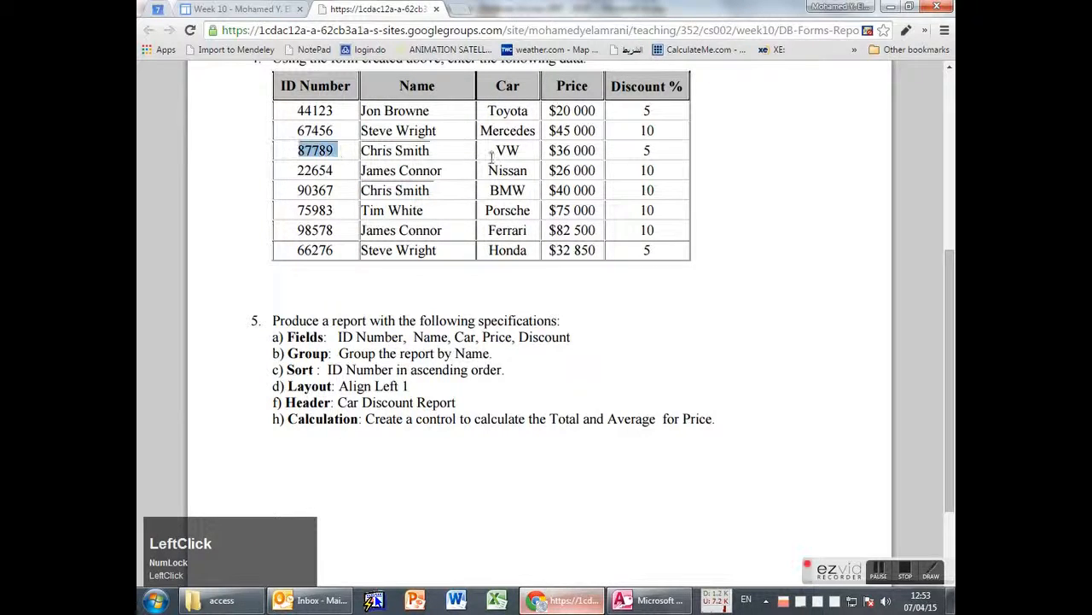
left_click_drag(501, 150, 666, 149)
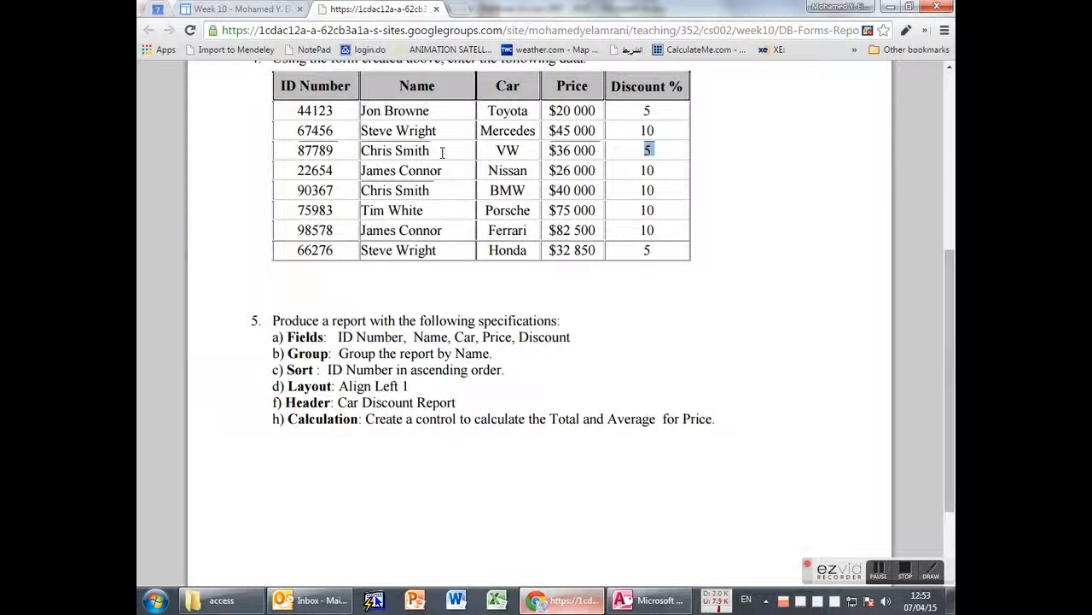
left_click_drag(444, 231, 361, 230)
left_click_drag(447, 171, 361, 171)
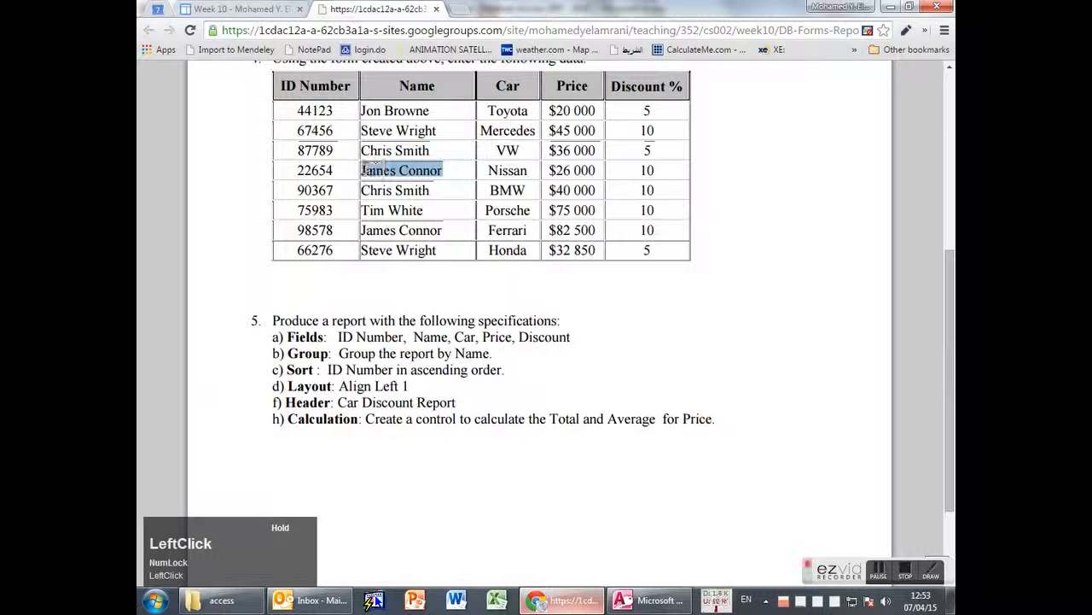
left_click_drag(437, 251, 371, 250)
left_click_drag(440, 131, 383, 131)
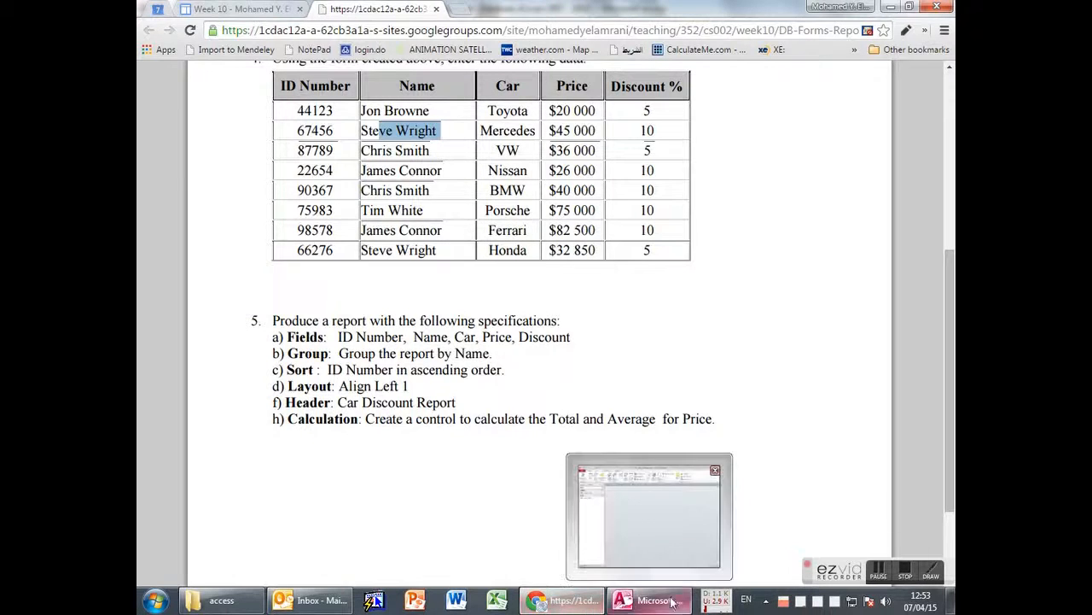
left_click(632, 597)
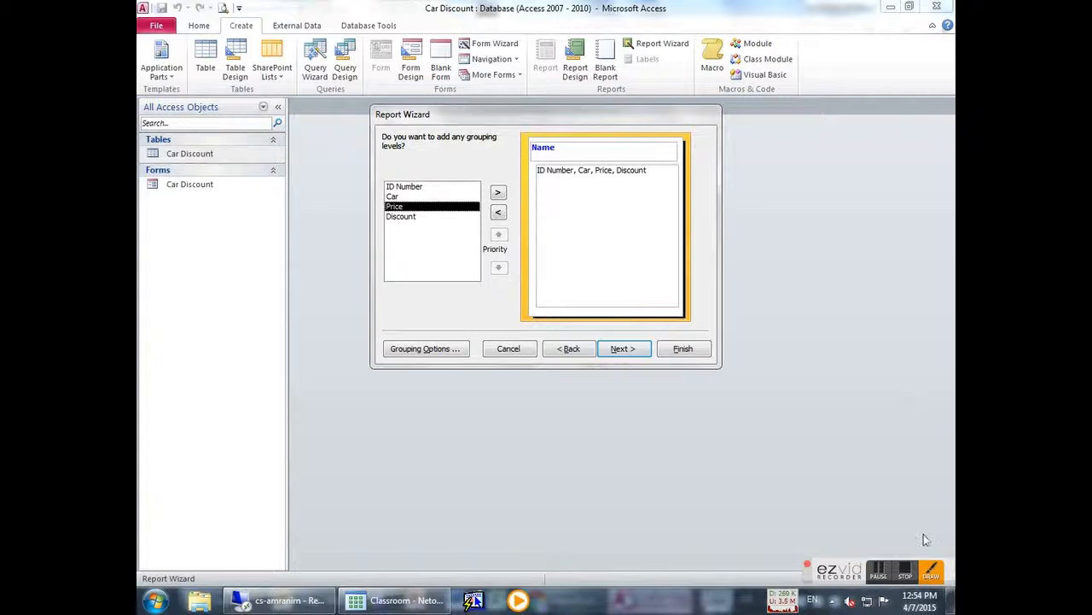
Remove Name from the grouping levels and add it back so the report groups by Name.
left_click(931, 571)
left_click_drag(154, 317, 917, 331)
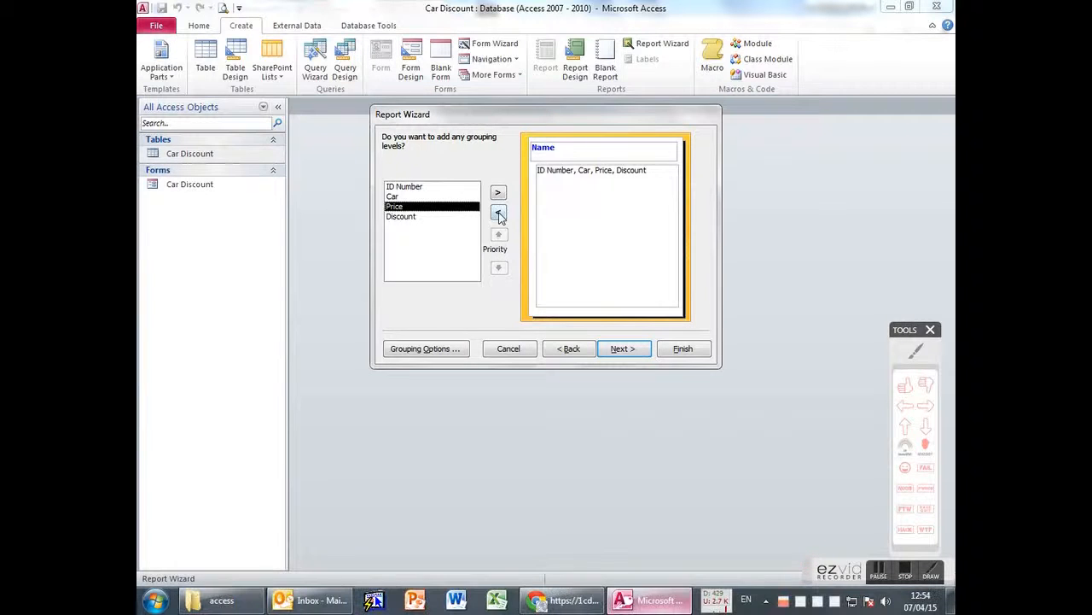
left_click(498, 211)
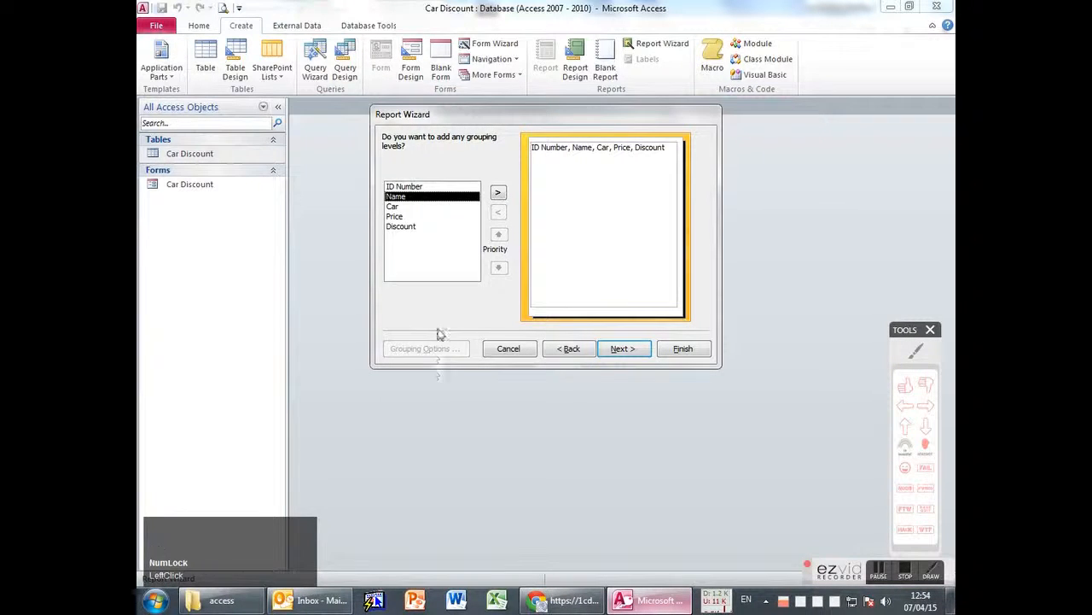
left_click(916, 348)
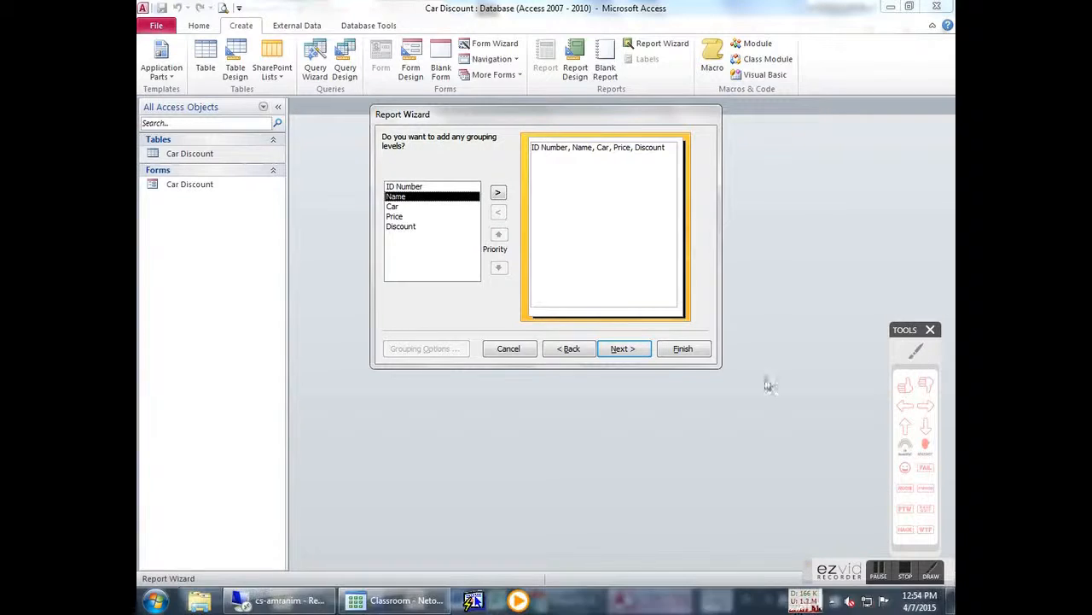
left_click(455, 328)
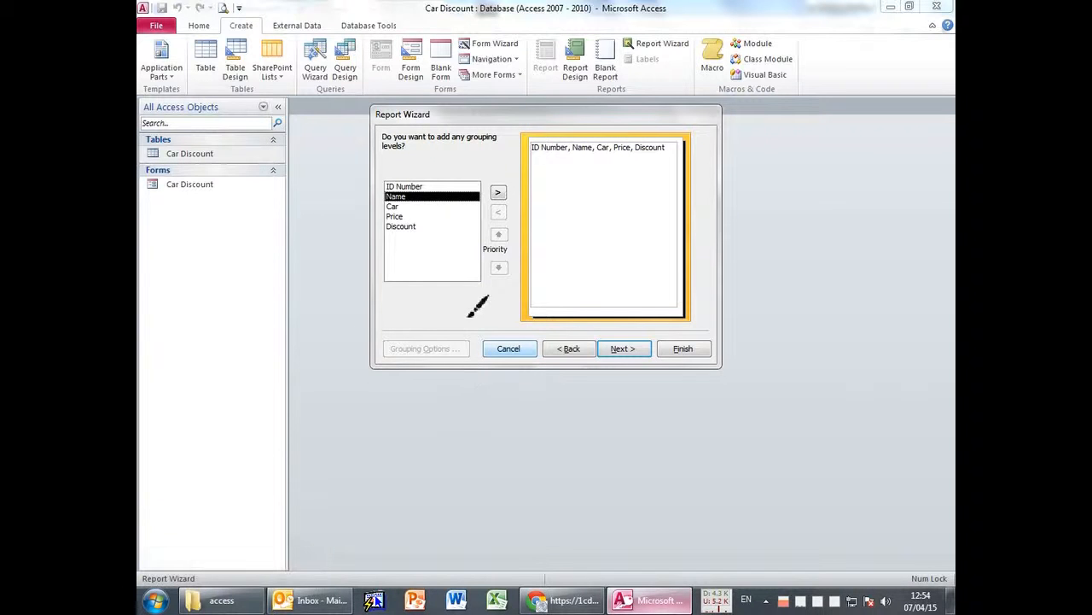
left_click_drag(383, 358, 476, 374)
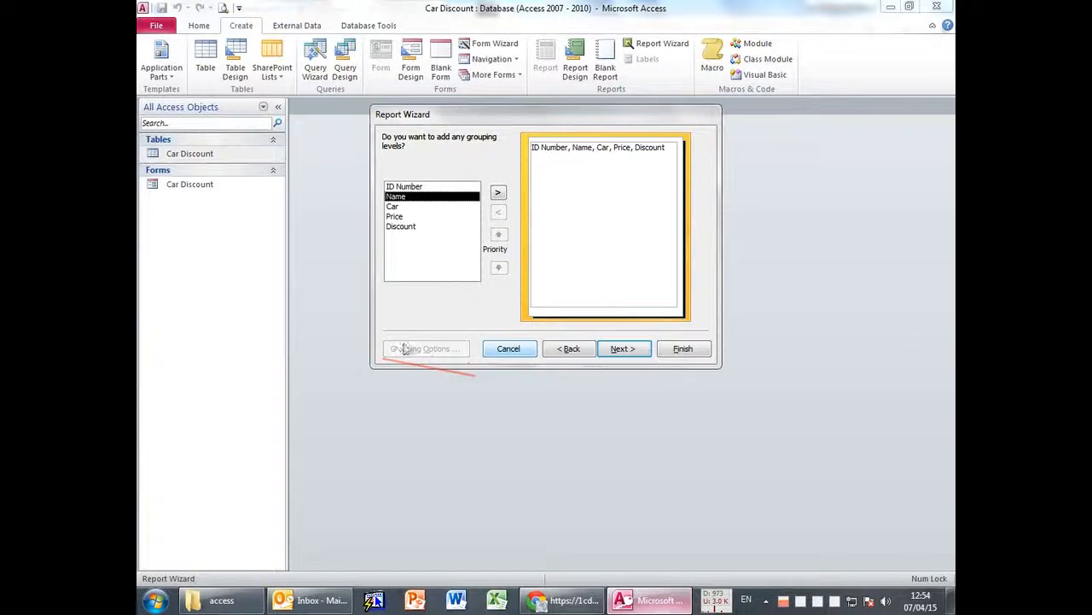
left_click(495, 192)
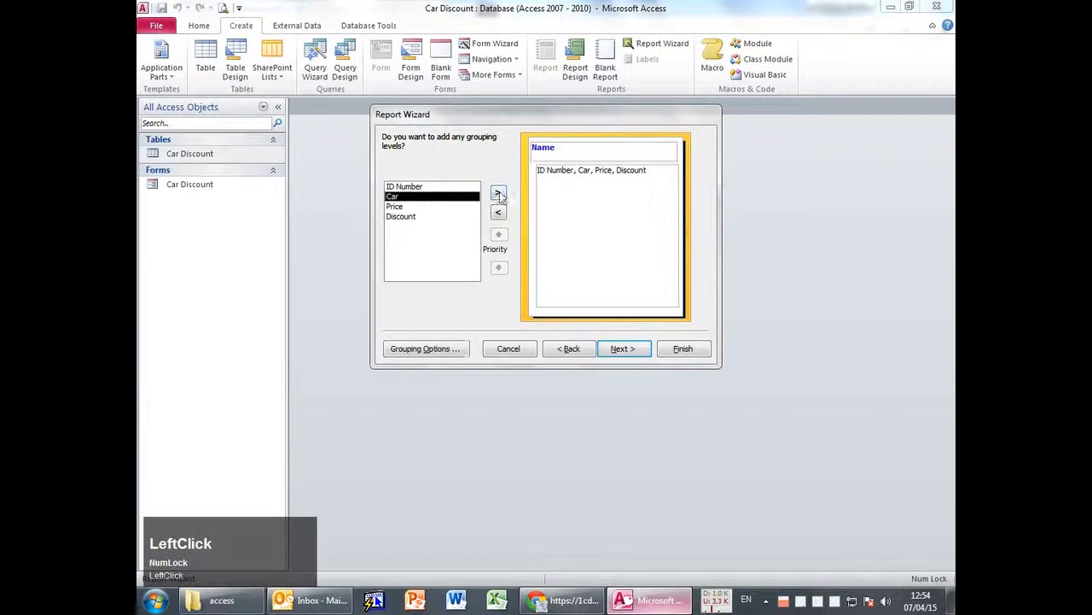
left_click(412, 353)
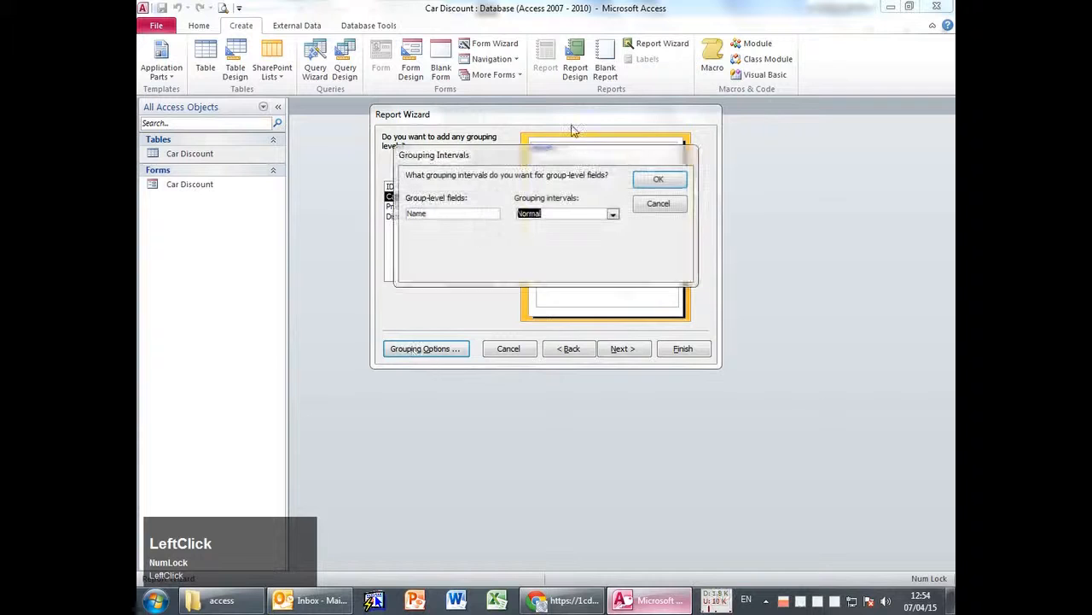
left_click_drag(516, 156, 759, 125)
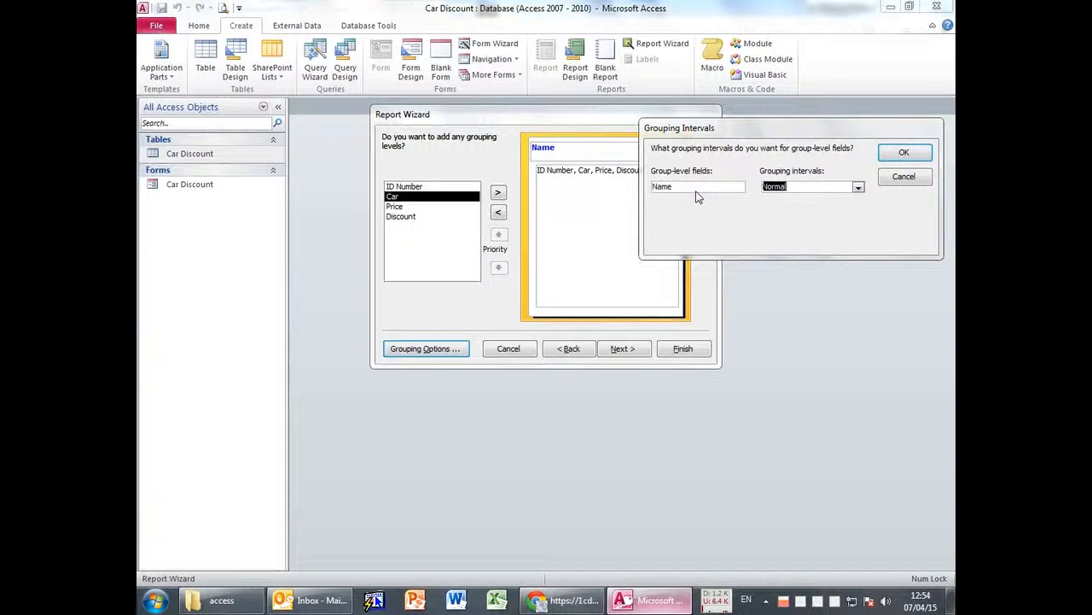
left_click(858, 187)
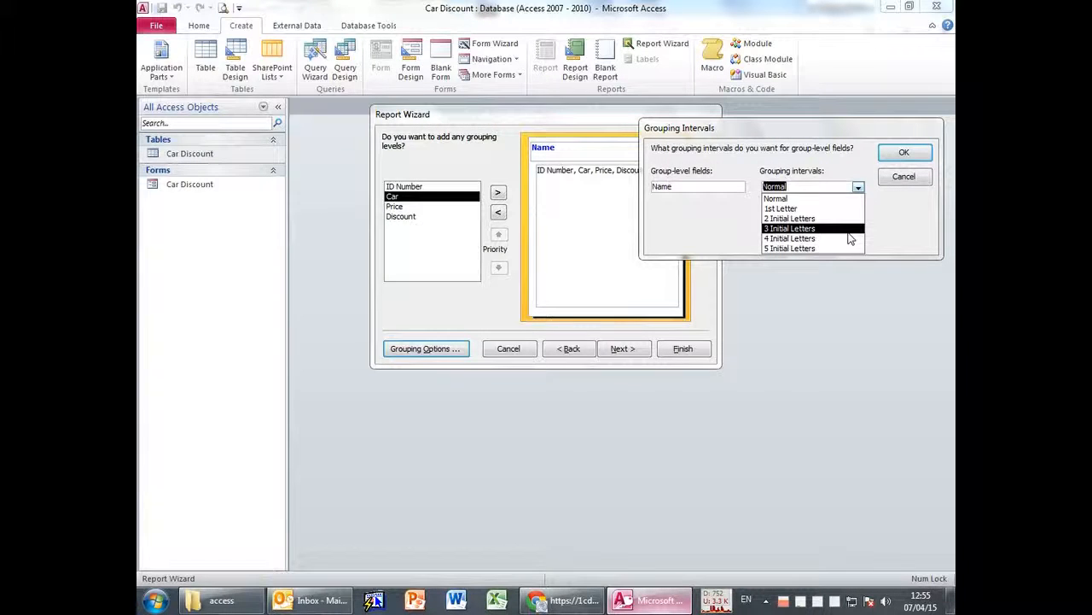
left_click(708, 201)
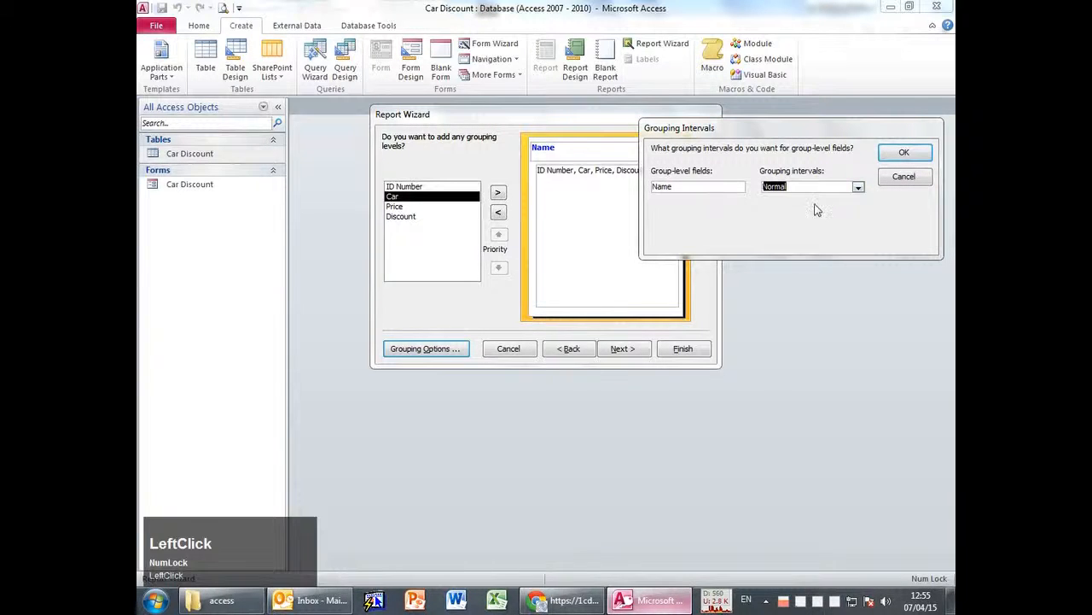
left_click(908, 181)
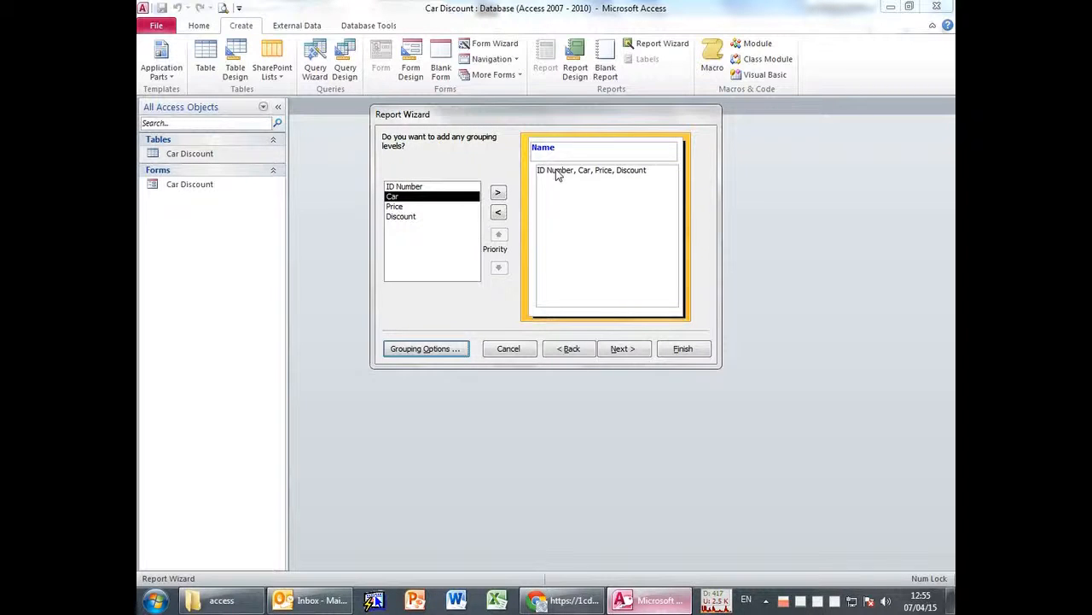
Try ID Number as the grouping level instead of Name and view its grouping intervals without changes.
left_click(499, 213)
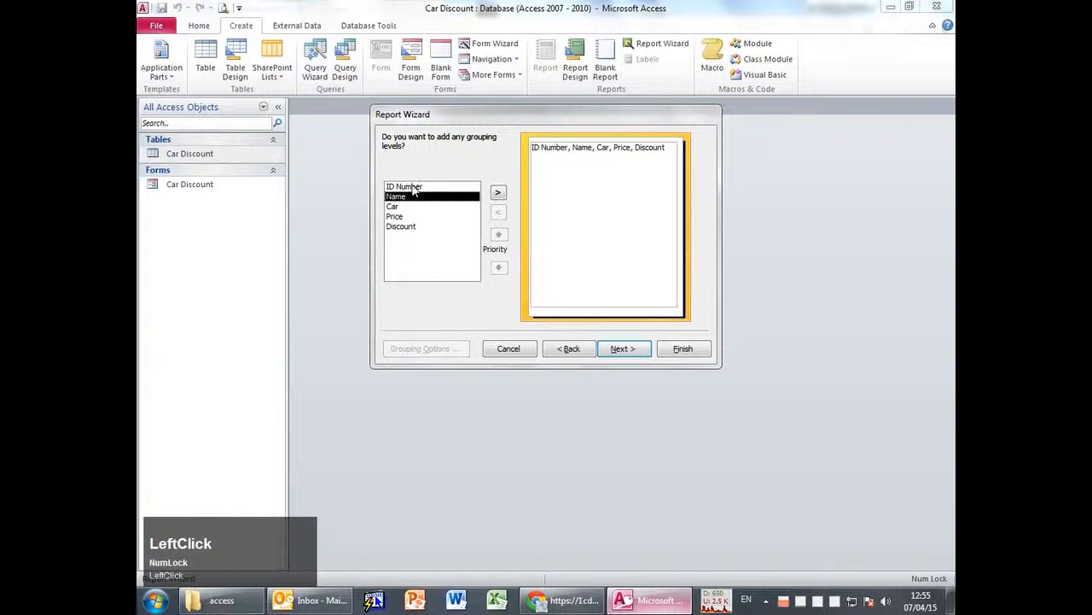
left_click(404, 186)
left_click(500, 193)
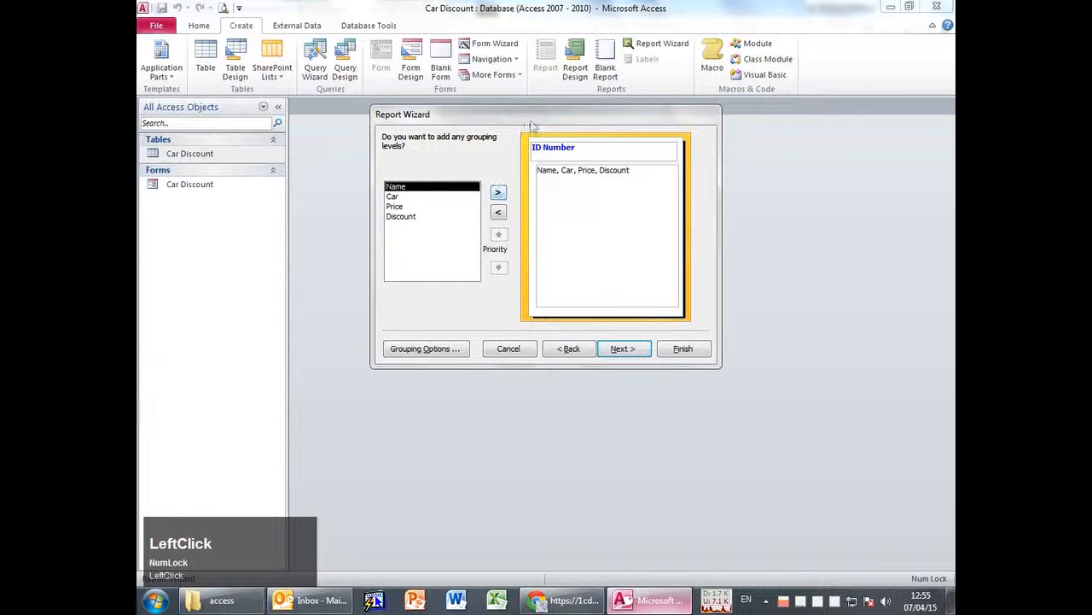
left_click(423, 348)
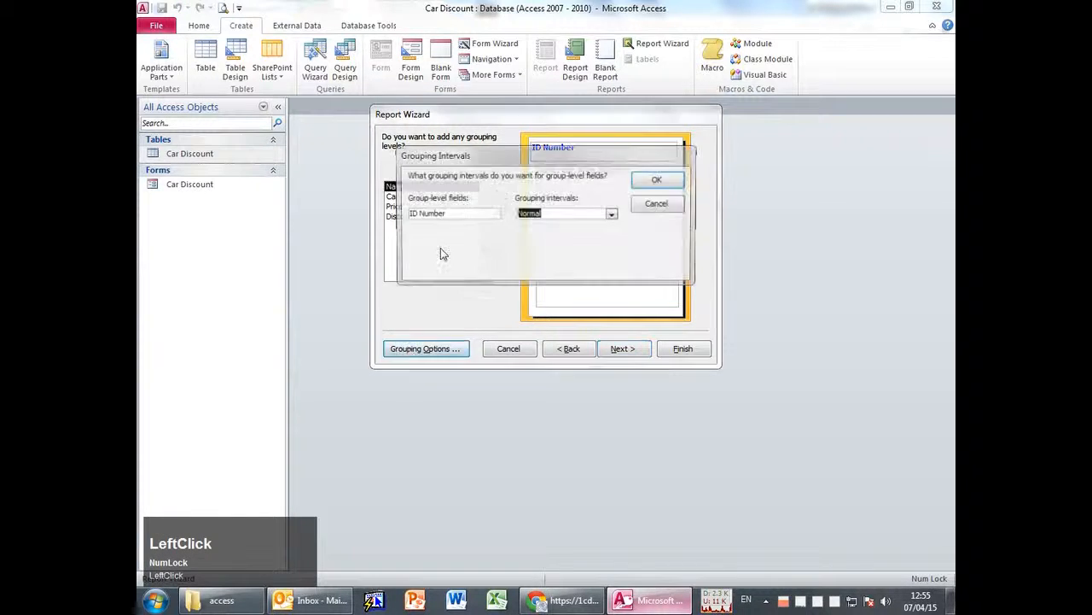
left_click(612, 214)
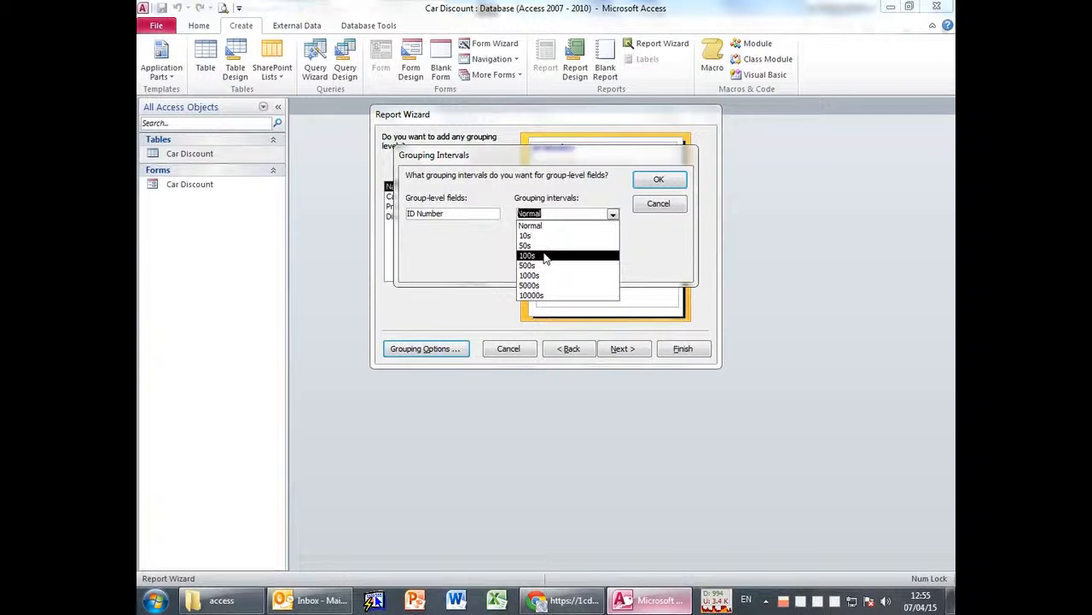
left_click(658, 203)
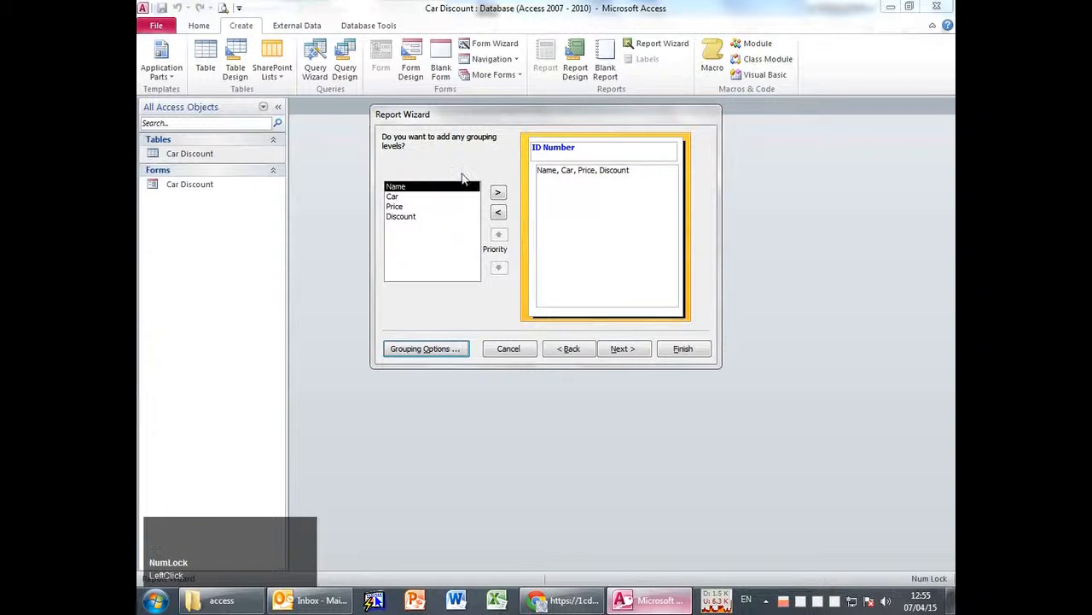
Remove ID Number and restore Name as the grouping level.
left_click(499, 212)
left_click(475, 197)
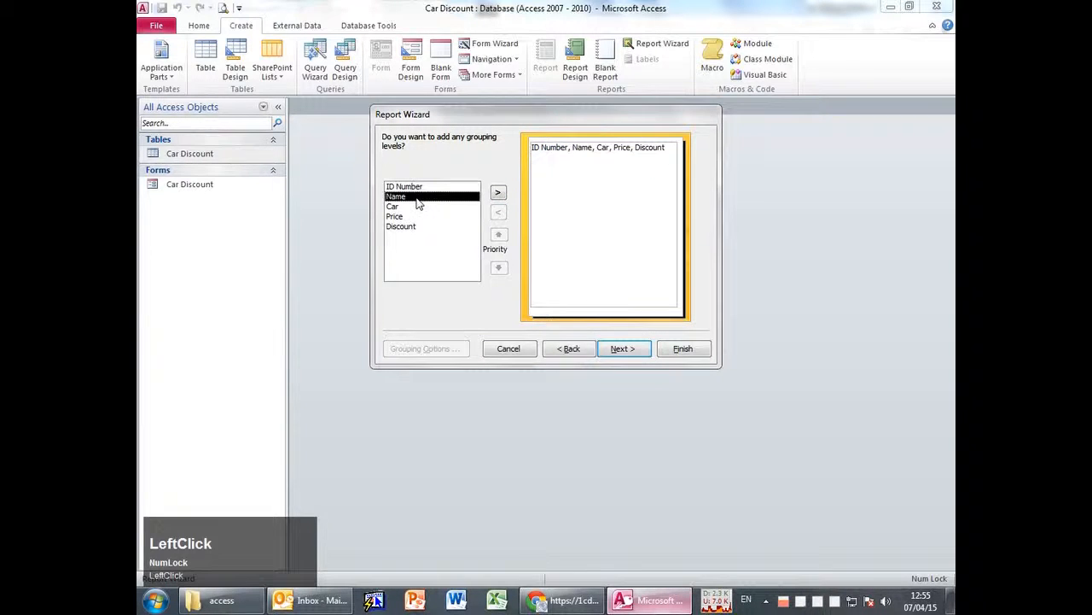
left_click(499, 193)
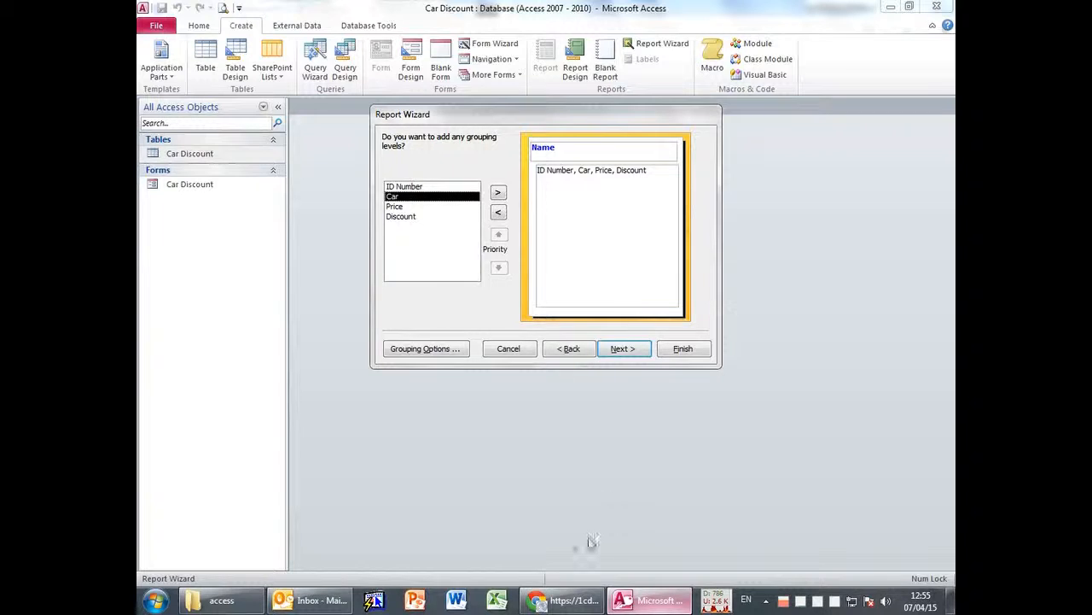
key("alt+Tab")
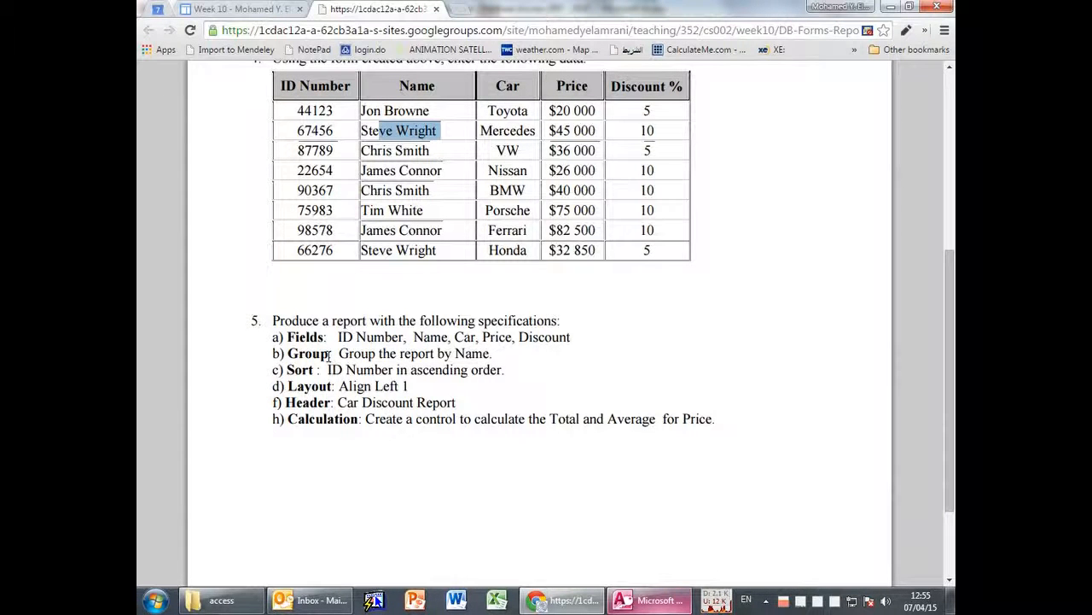
Check a customer name in the assignment's data table, then advance the wizard to the sort-order step.
left_click(364, 147)
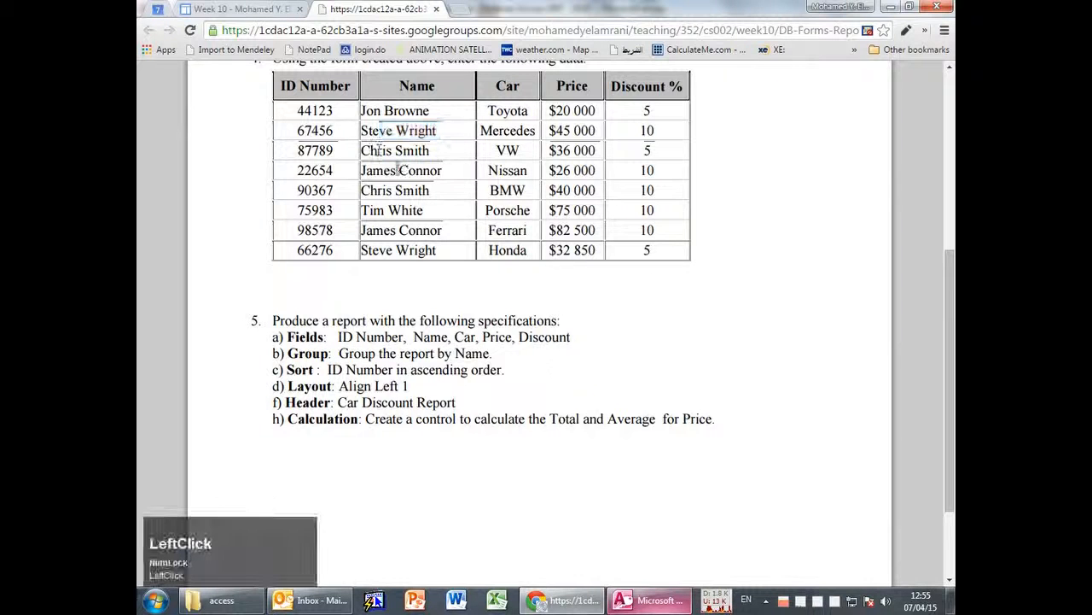
left_click_drag(361, 130, 436, 134)
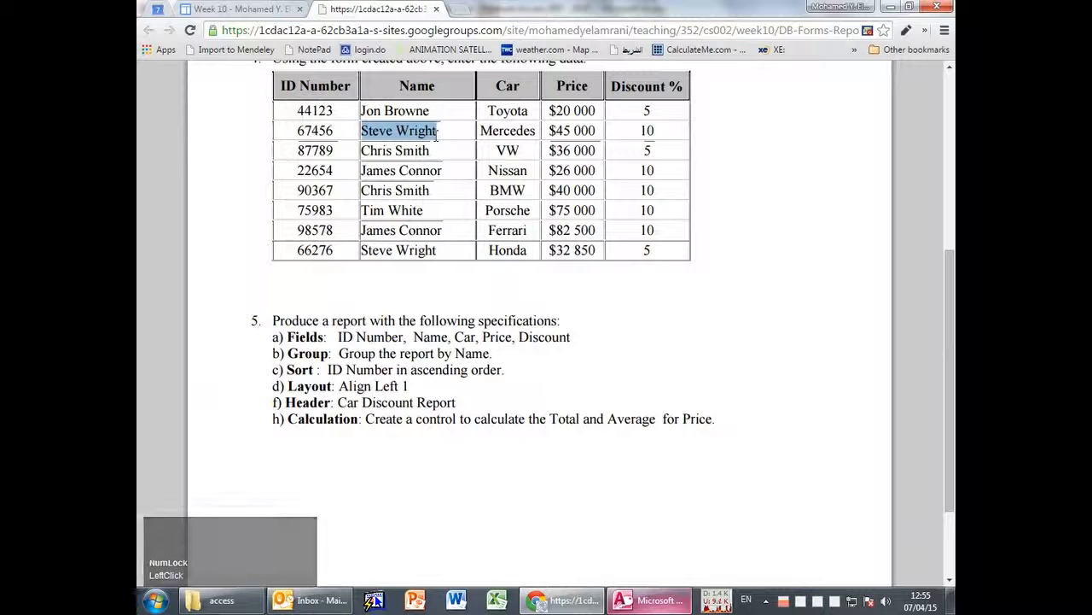
key("alt+Tab")
key("alt+Tab")
key("alt+Tab")
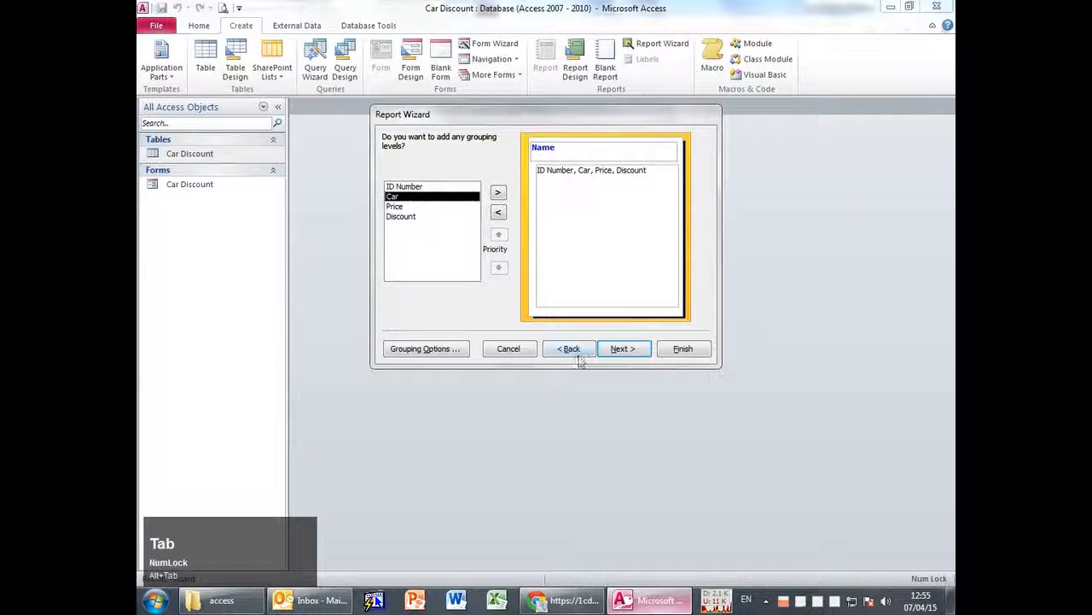
left_click(623, 349)
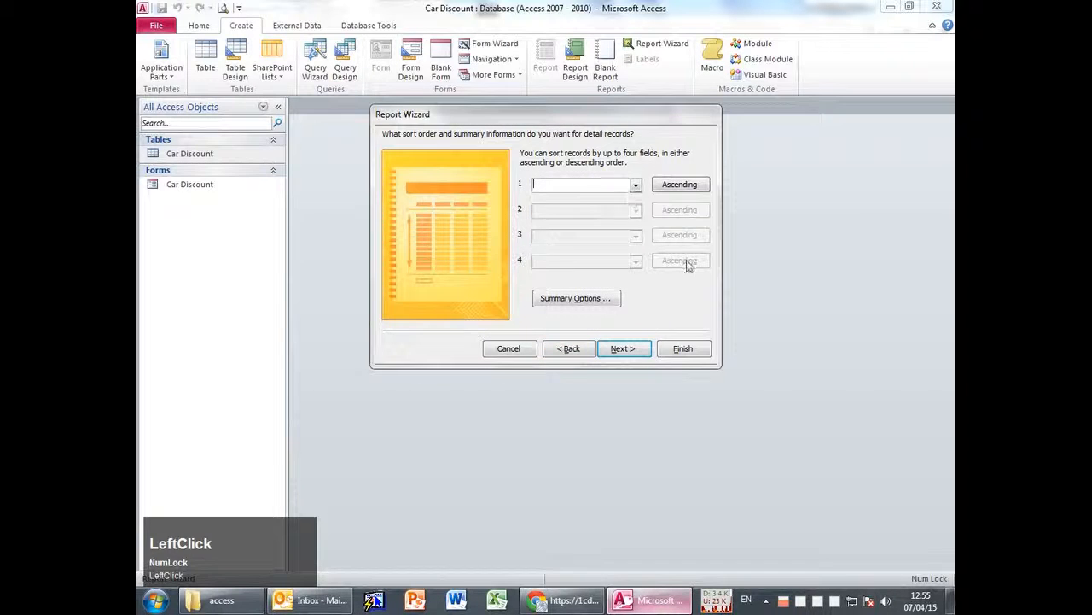
Choose ID Number as the first sort field.
key("alt+Tab")
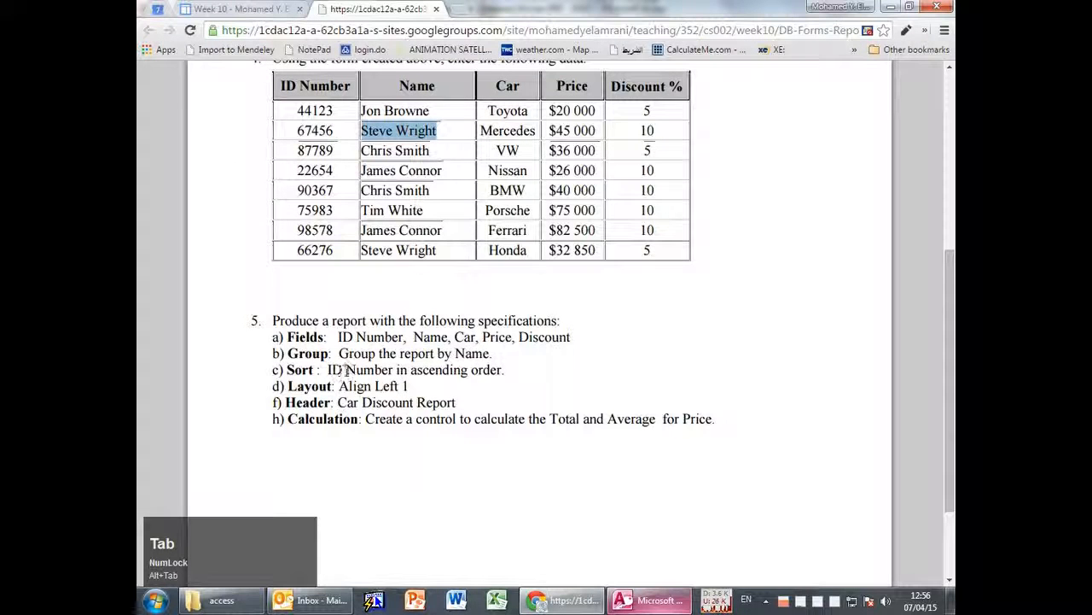
key("alt+Tab")
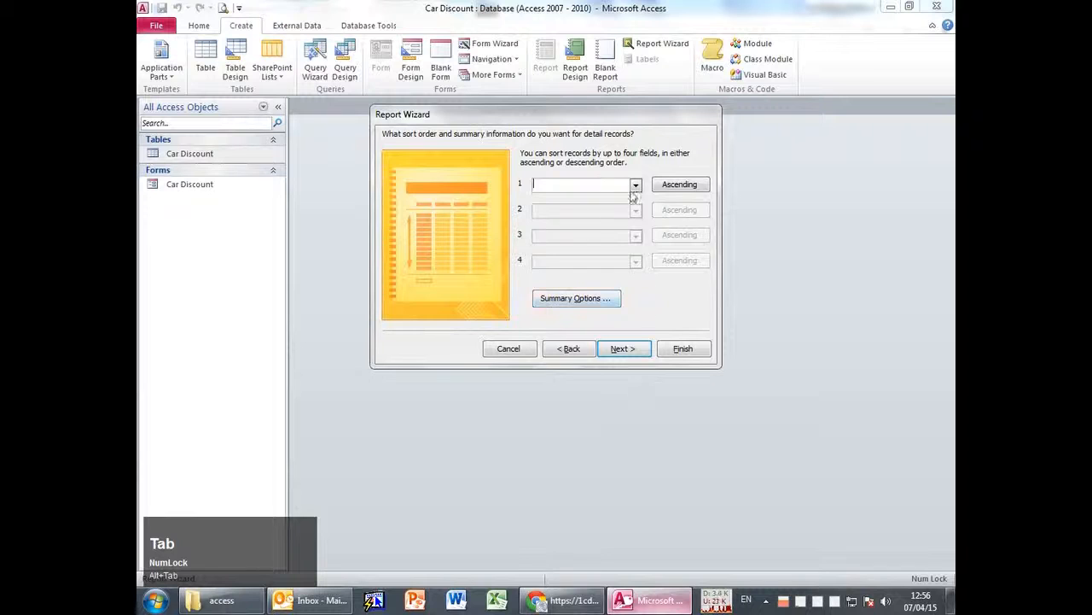
left_click(636, 185)
left_click(593, 215)
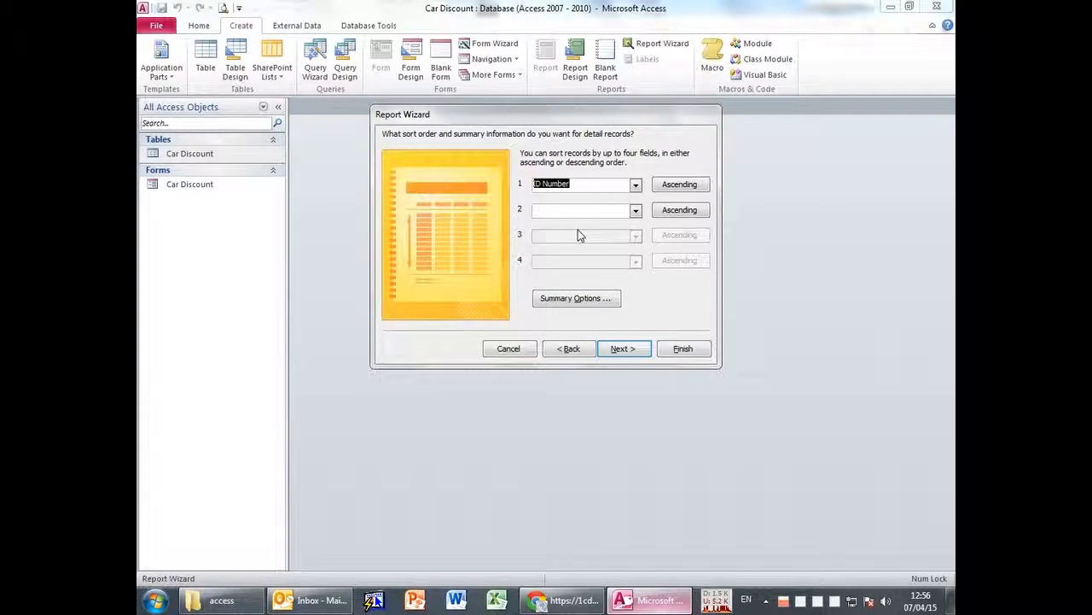
Review the Layout, Header and Calculation requirements in the assignment's report specifications.
key("alt+Tab")
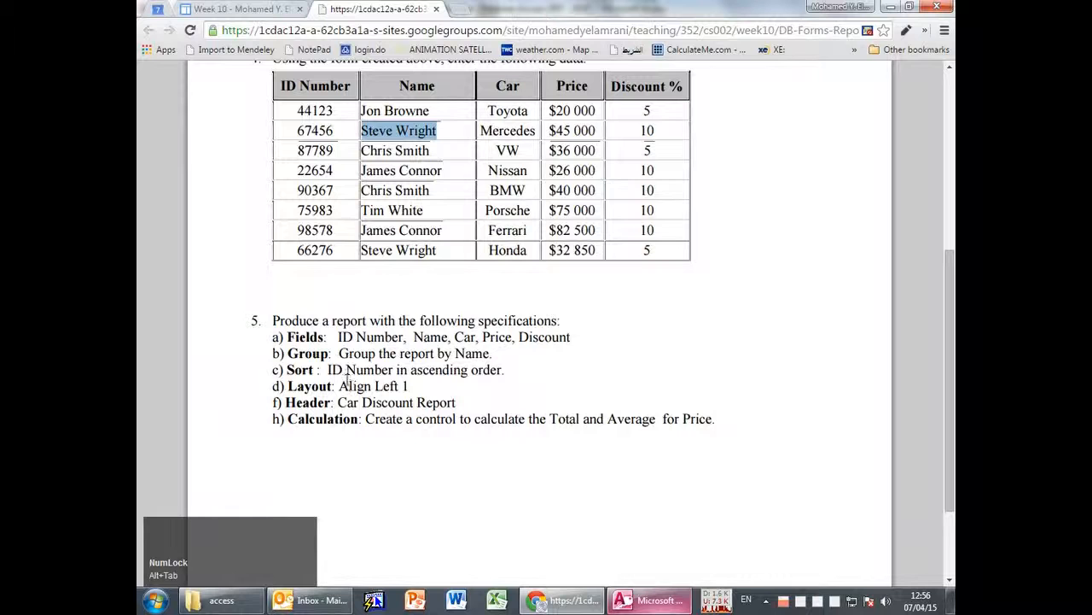
left_click_drag(288, 386, 416, 386)
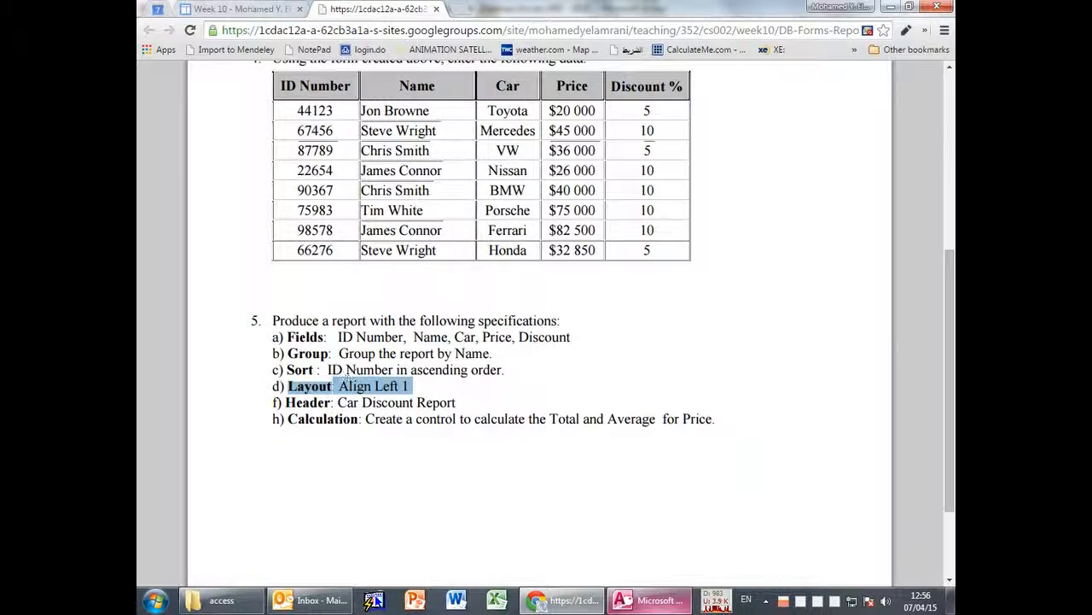
left_click_drag(281, 402, 461, 402)
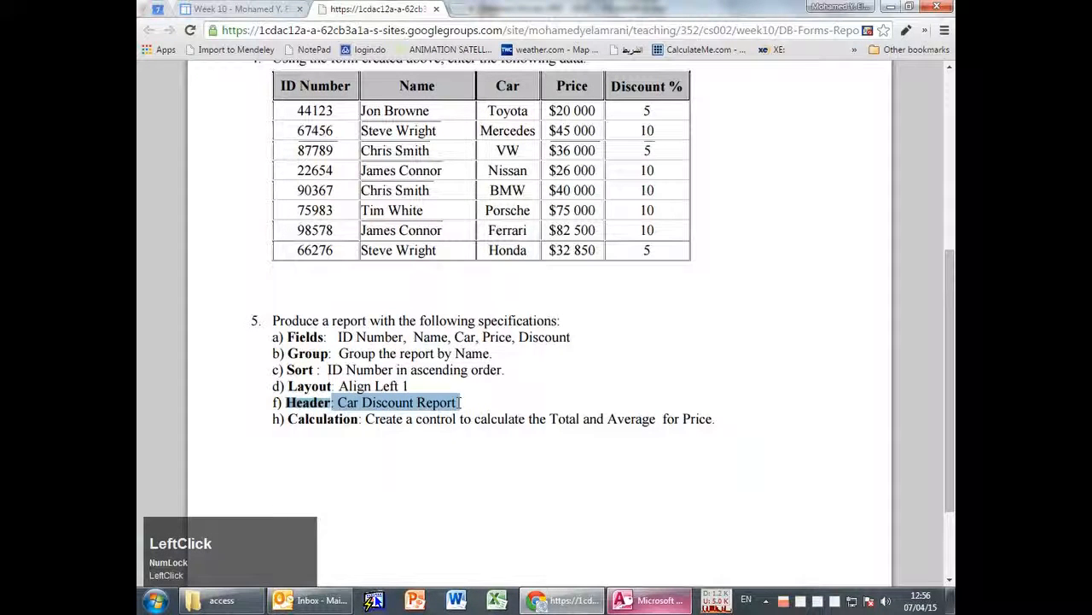
left_click(289, 419)
left_click_drag(289, 420, 482, 419)
key("alt+Tab")
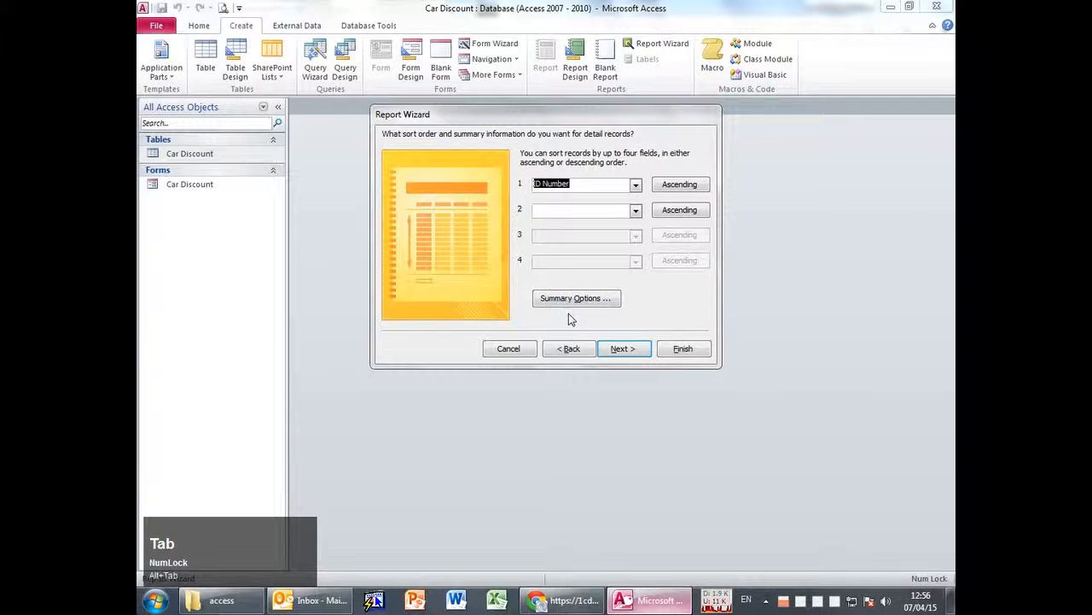
key("alt+Tab")
left_click(431, 443)
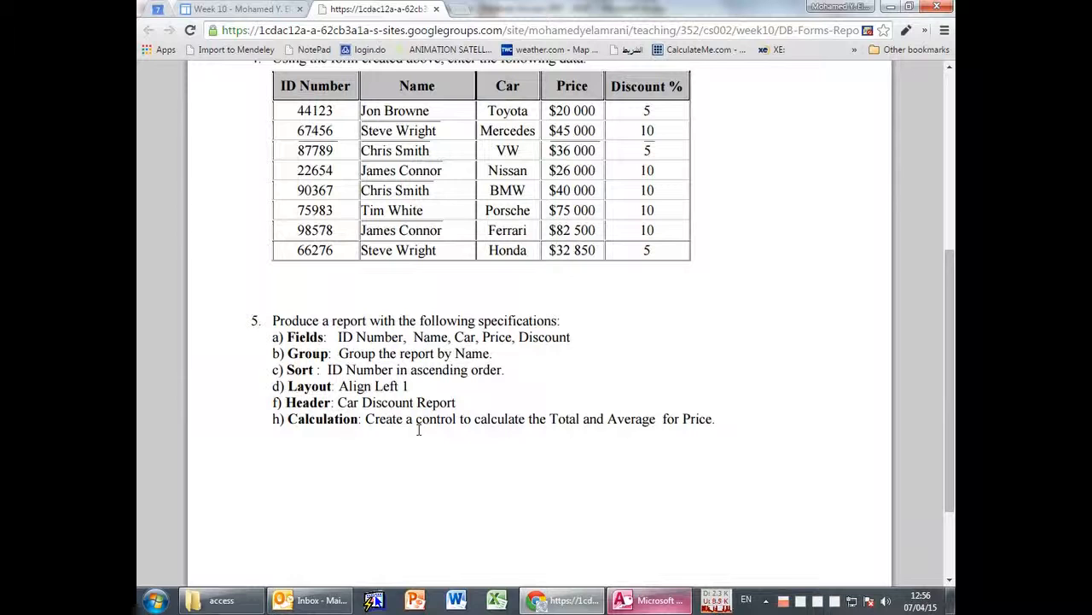
key("alt+Tab")
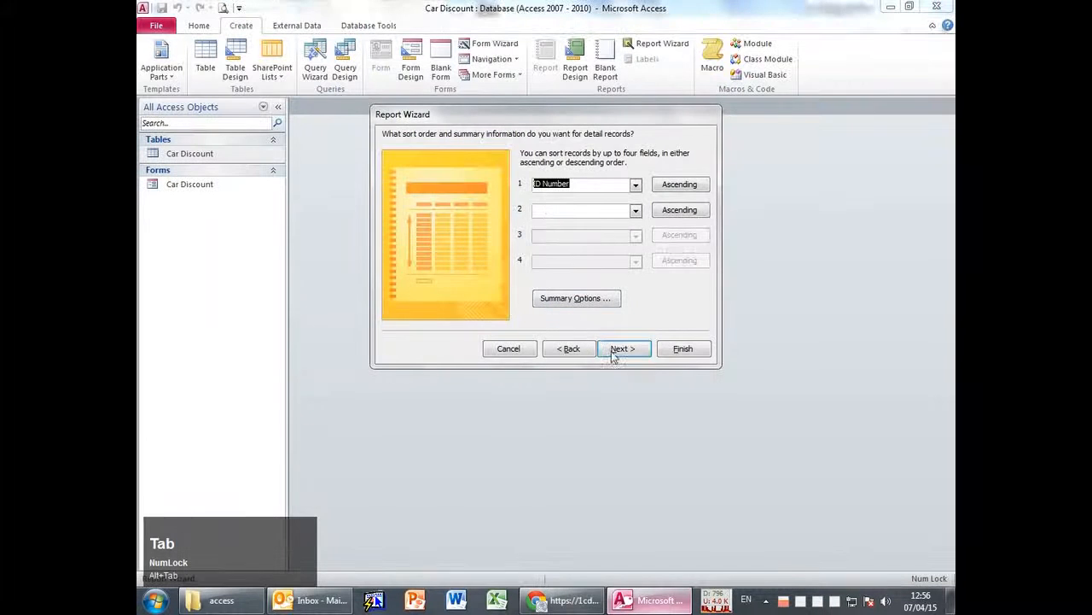
key("alt+Tab")
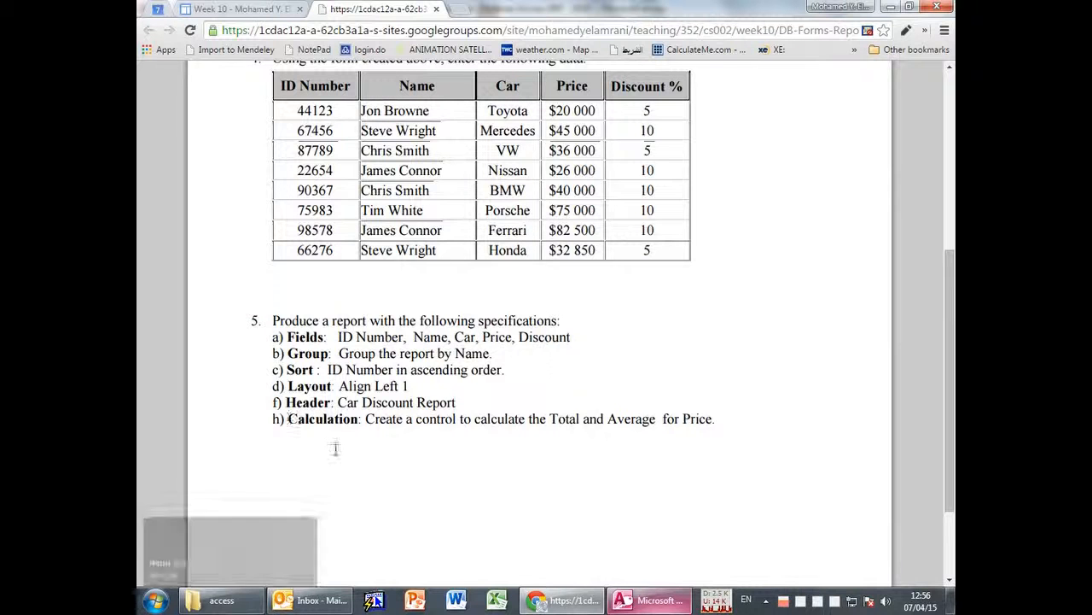
left_click_drag(289, 419, 739, 426)
left_click(739, 426)
key("alt+Tab")
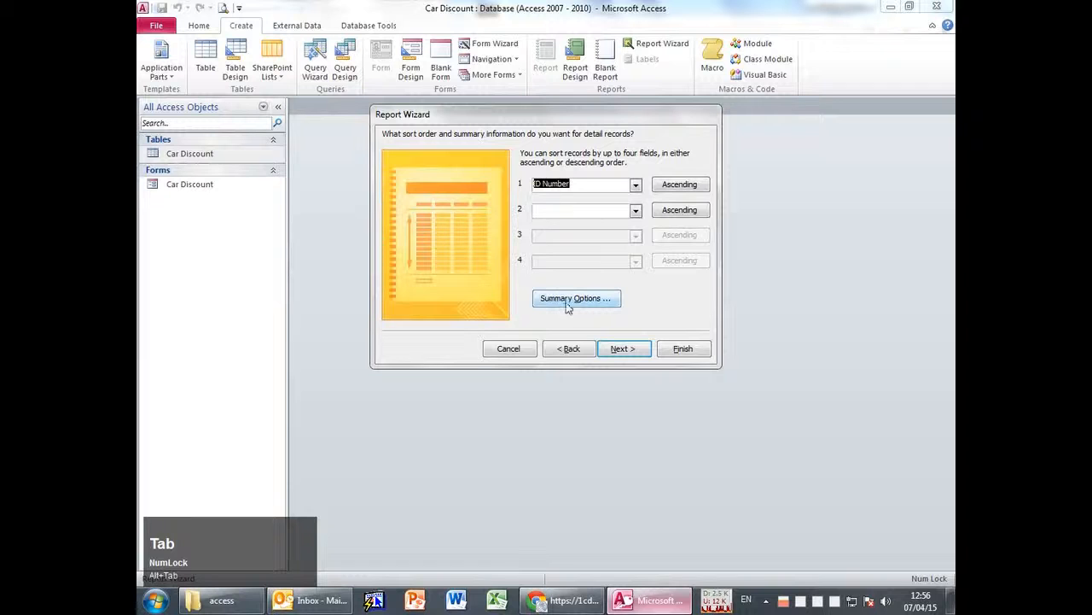
Go to the layout page and back to sort order, then recheck the Layout, Header and Calculation specs.
left_click(624, 348)
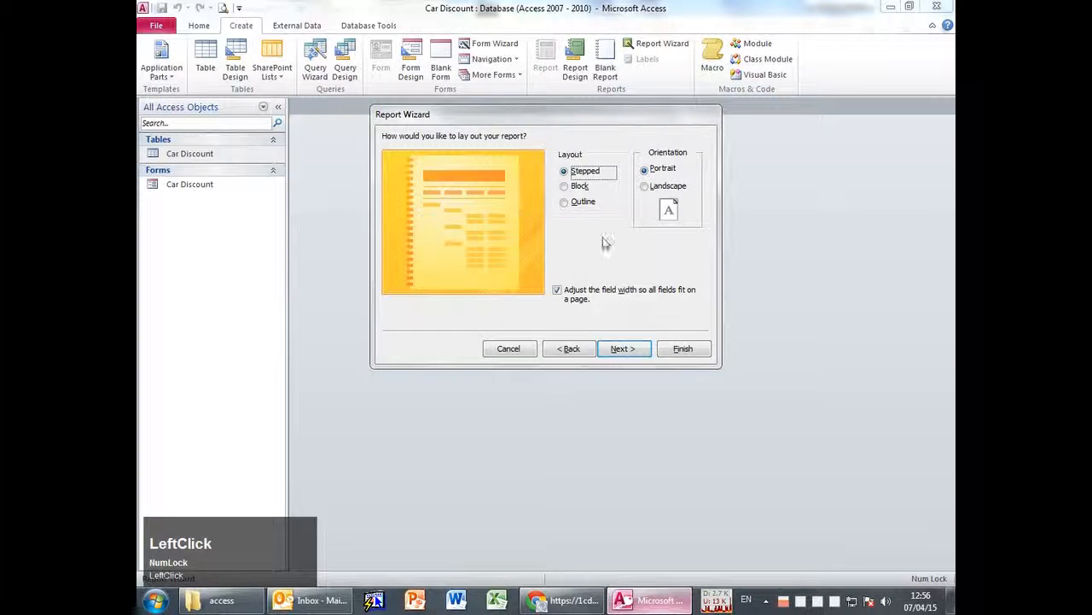
left_click(572, 350)
key("alt+Tab")
left_click_drag(287, 386, 425, 404)
left_click(441, 456)
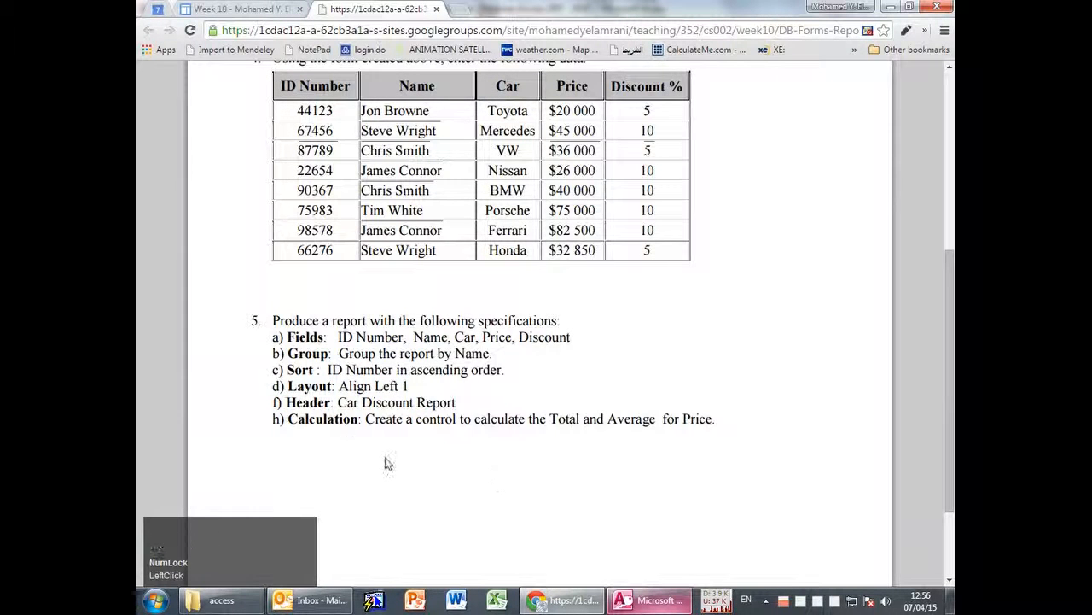
left_click_drag(289, 418, 357, 418)
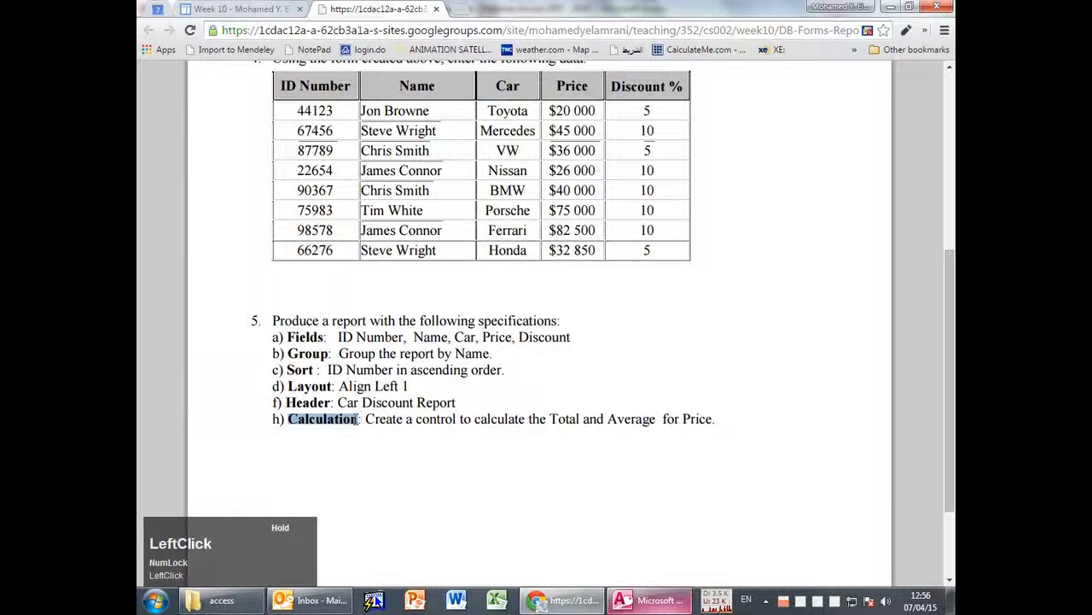
left_click(315, 369)
key("alt+Tab")
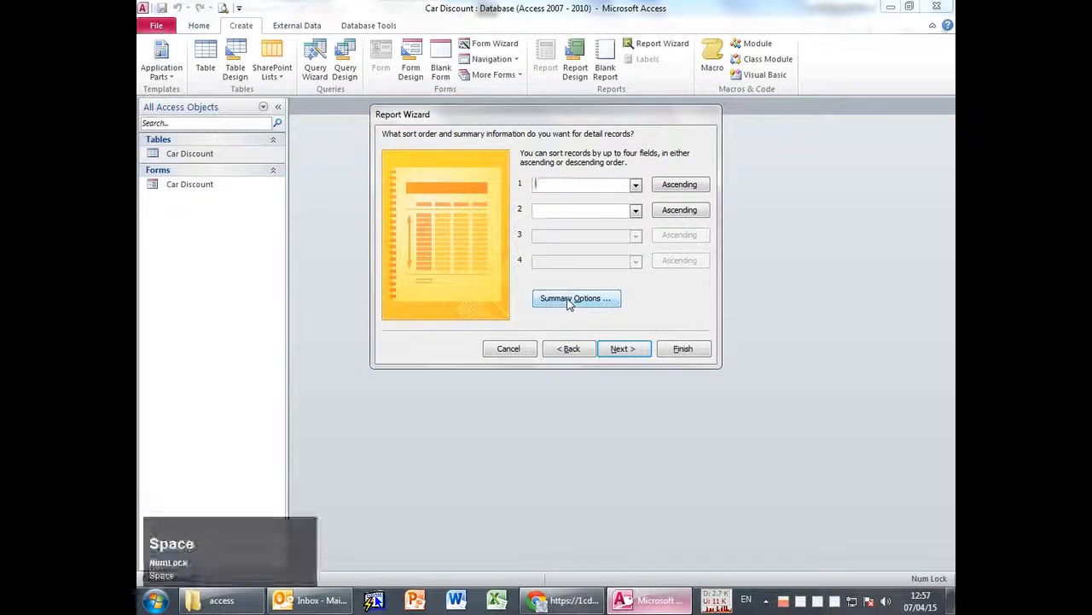
Sort by ID Number ascending and open Summary Options.
left_click(635, 184)
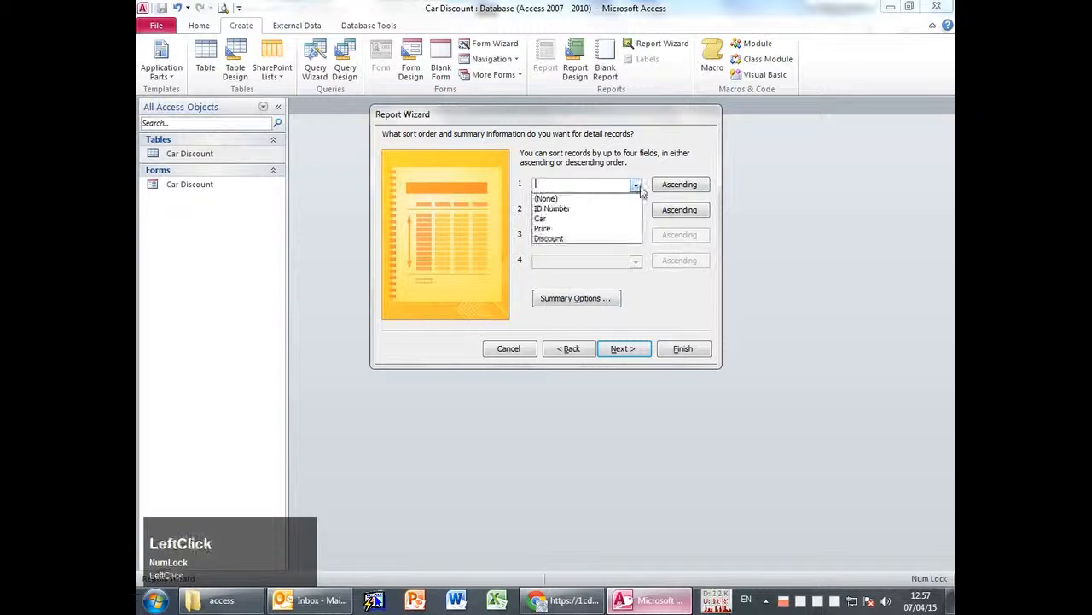
left_click(578, 211)
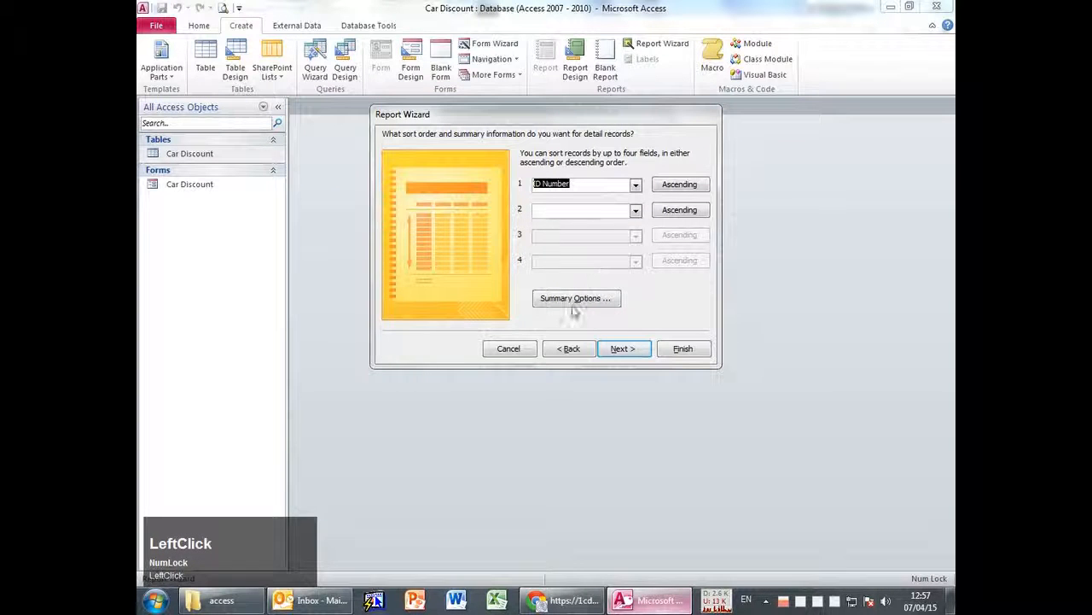
left_click(577, 299)
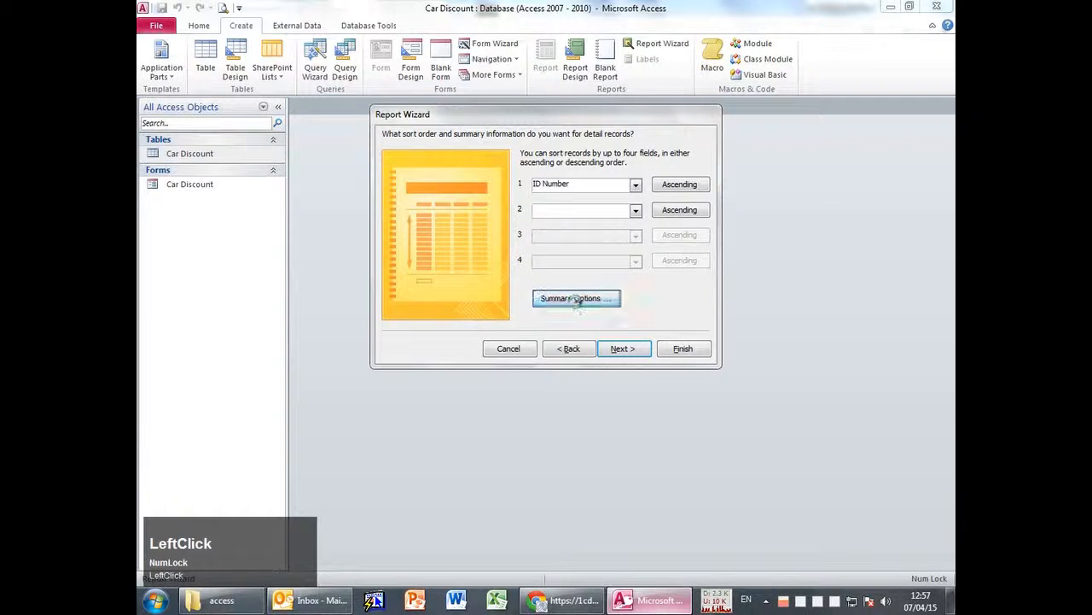
Reposition the Summary Options dialog so its Price and Discount rows are visible.
left_click_drag(545, 190, 333, 155)
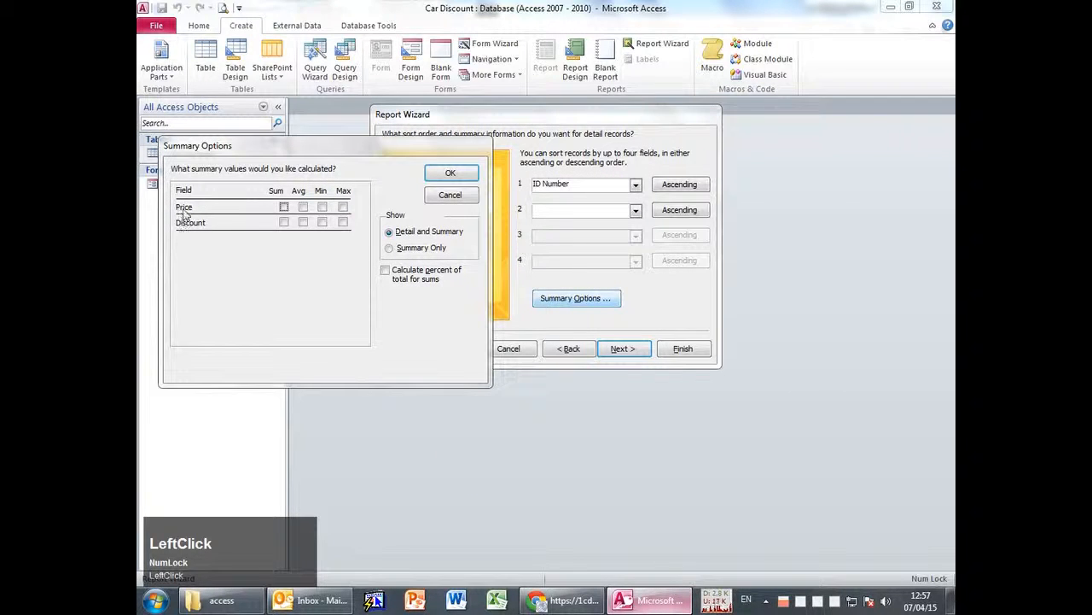
left_click_drag(282, 155, 389, 176)
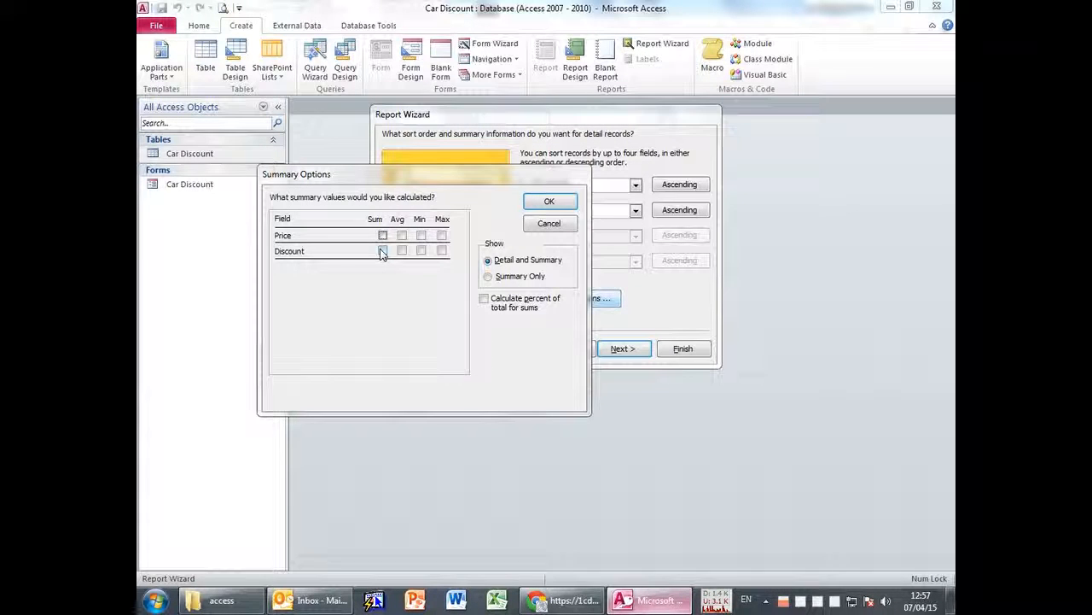
left_click_drag(400, 173, 495, 232)
left_click_drag(578, 263, 348, 151)
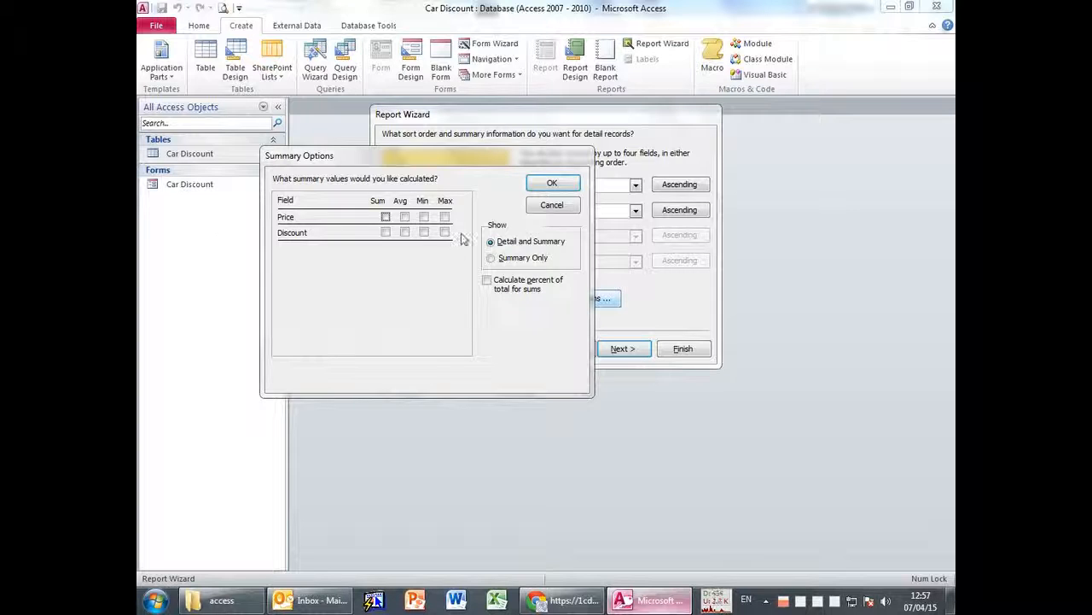
left_click(456, 183)
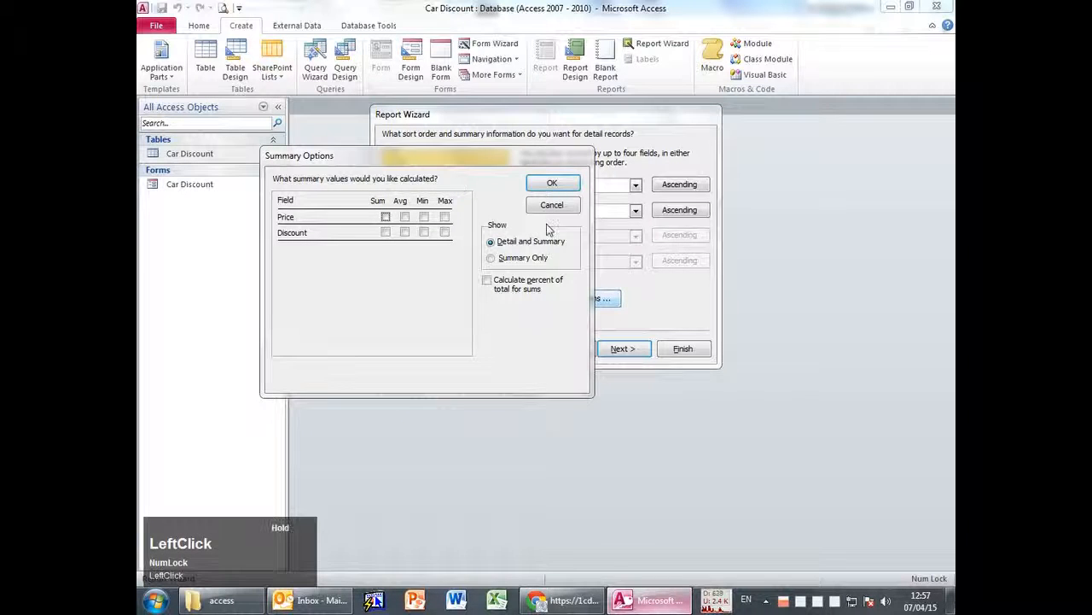
left_click_drag(460, 159, 692, 276)
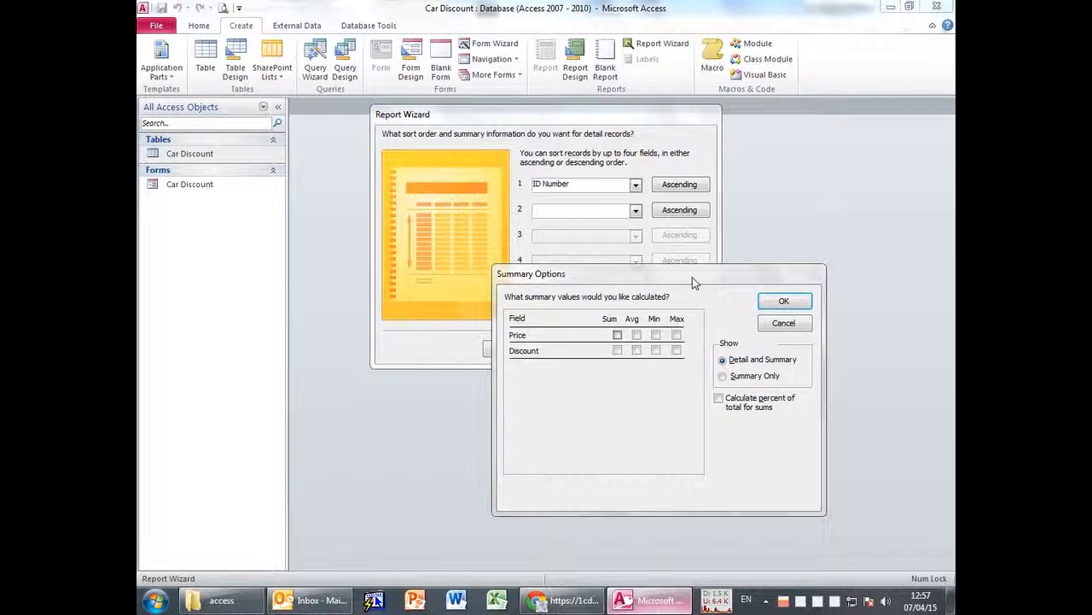
left_click(678, 336)
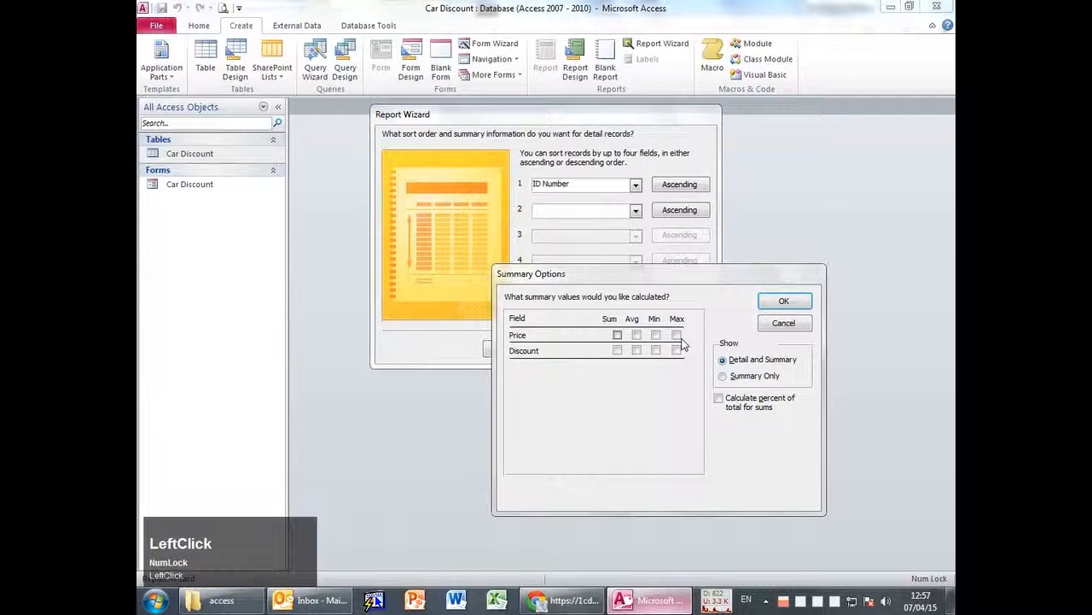
Toggle the Discount Sum, Avg, Min and Max checkboxes on and off, then check the specs.
left_click(636, 350)
left_click(617, 350)
left_click(656, 350)
left_click(677, 350)
left_click(676, 350)
left_click(656, 350)
left_click(637, 350)
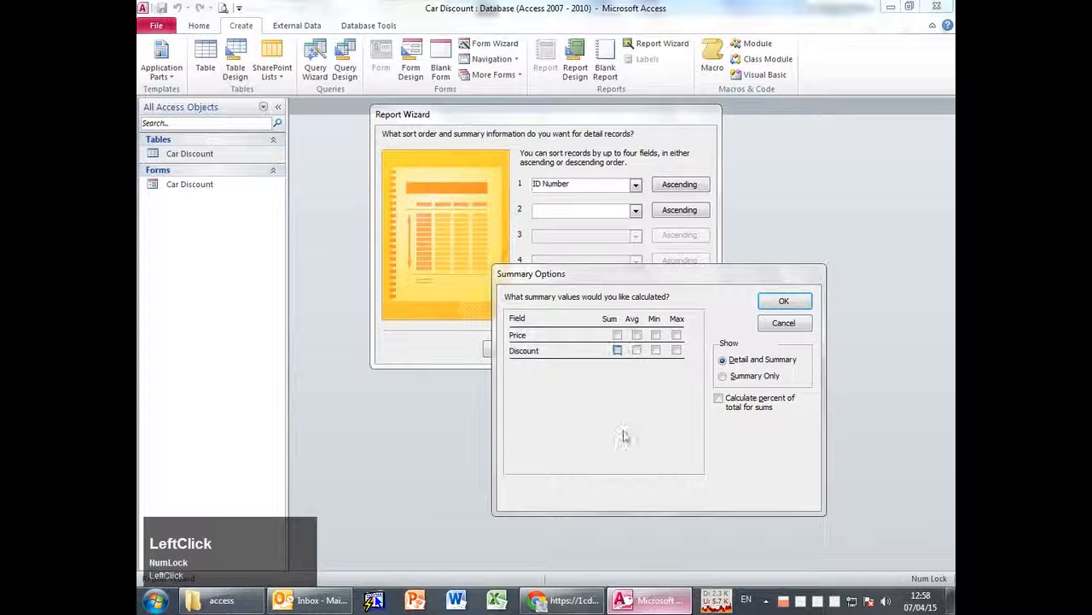
left_click(564, 600)
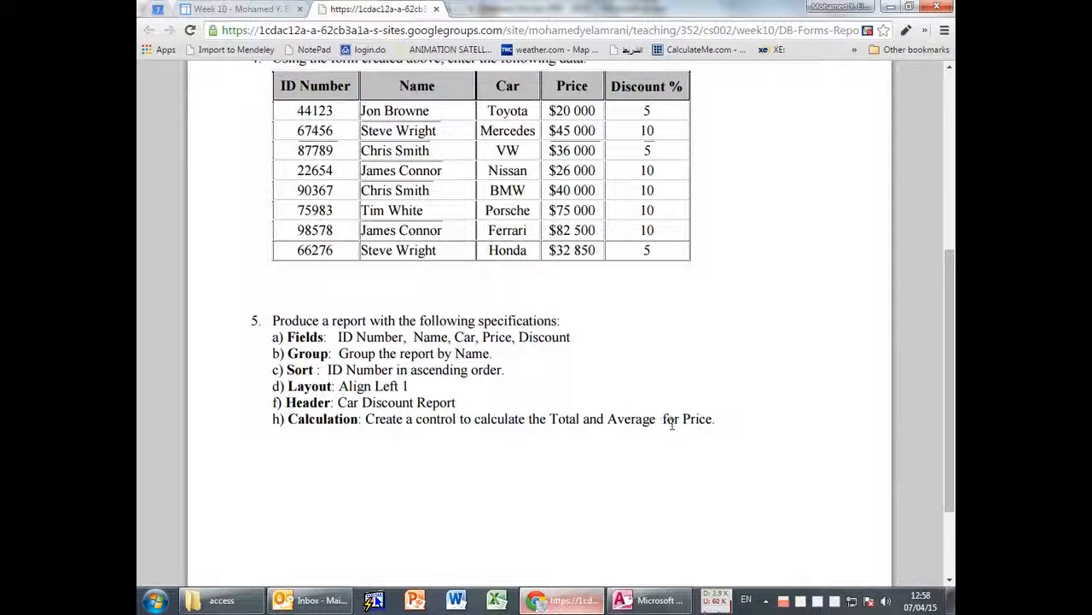
left_click(593, 515)
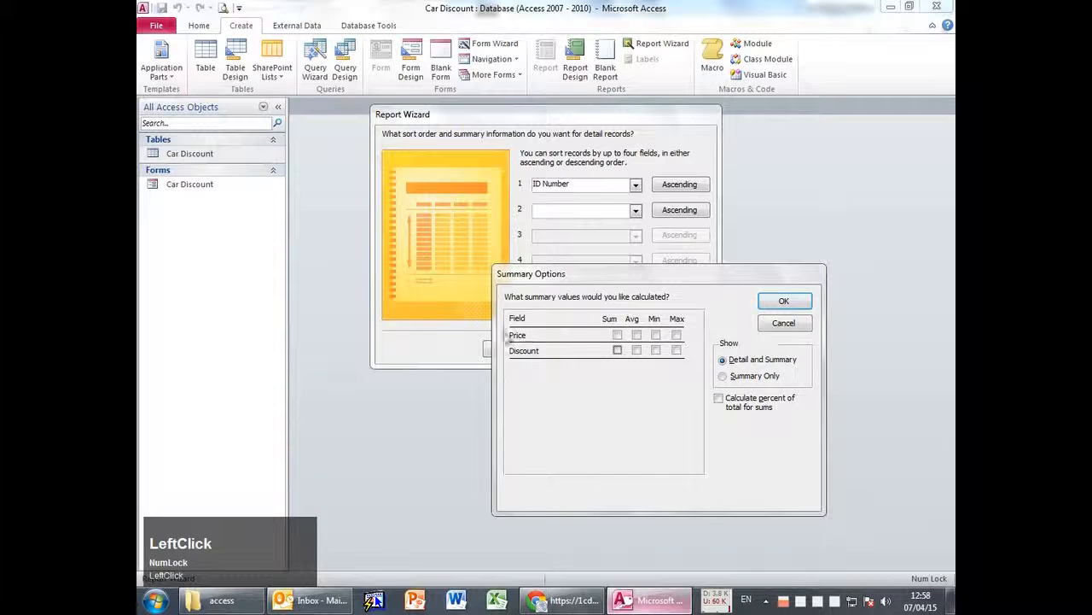
Tick Sum and Avg for Price, leaving Discount without summaries.
left_click(617, 333)
left_click(635, 334)
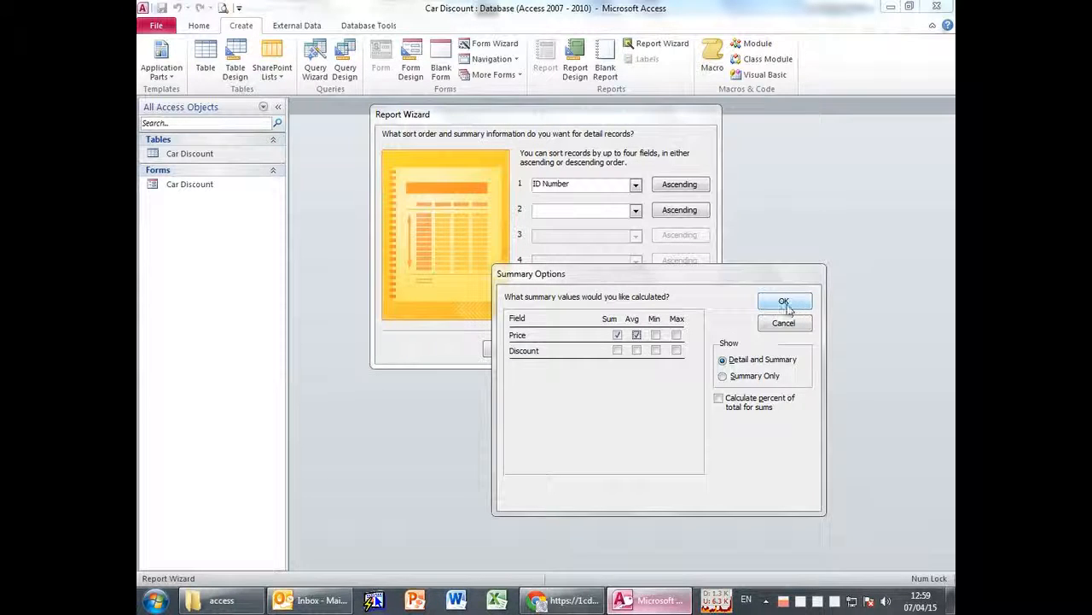
left_click(636, 335)
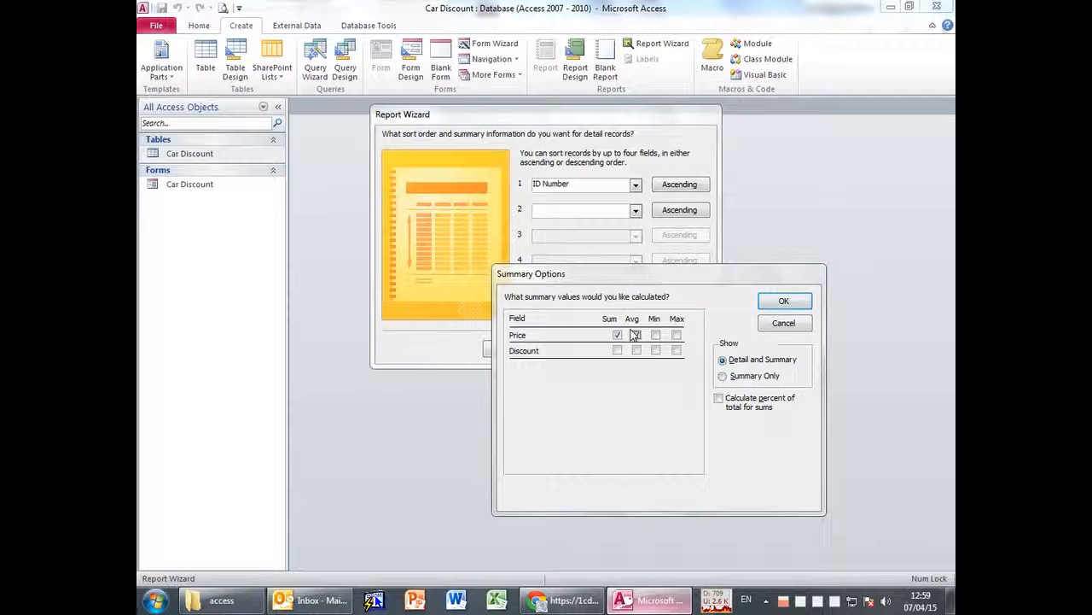
left_click(636, 334)
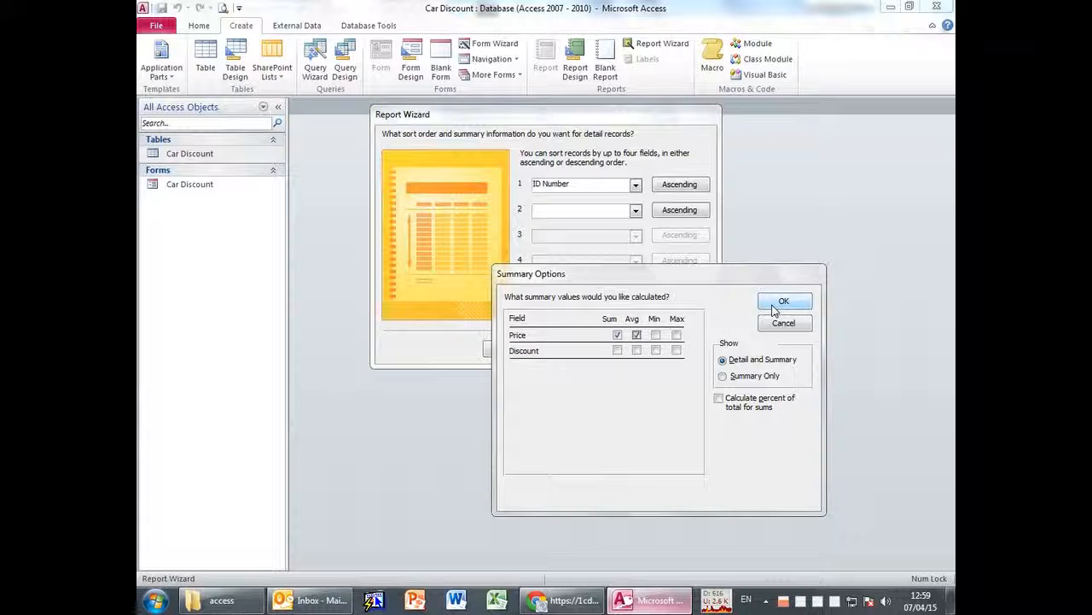
Confirm the Price summary options and recheck the assignment specifications.
left_click(775, 309)
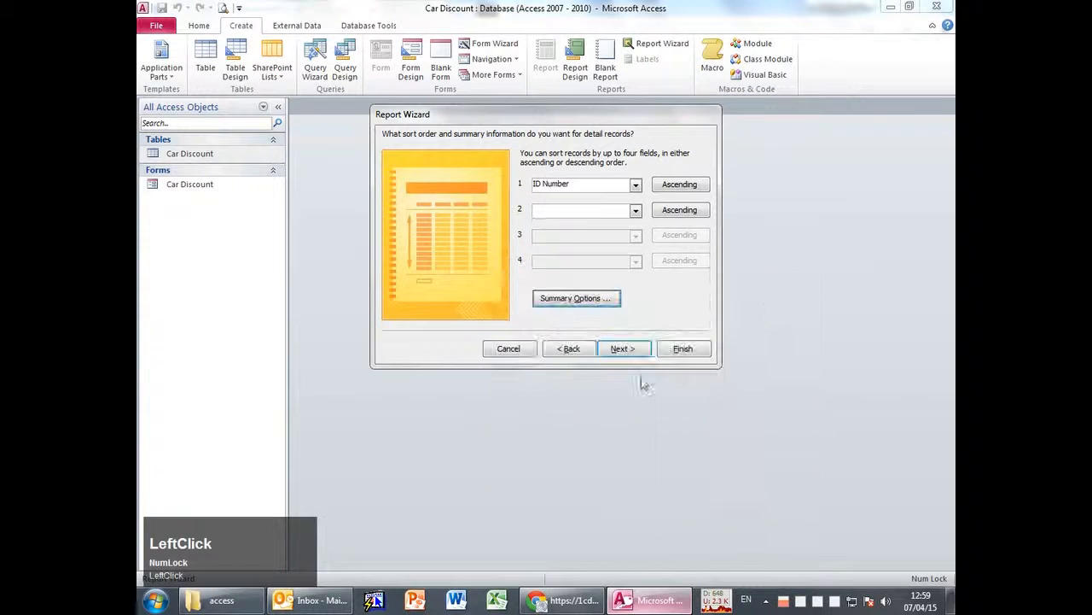
key("alt+Tab")
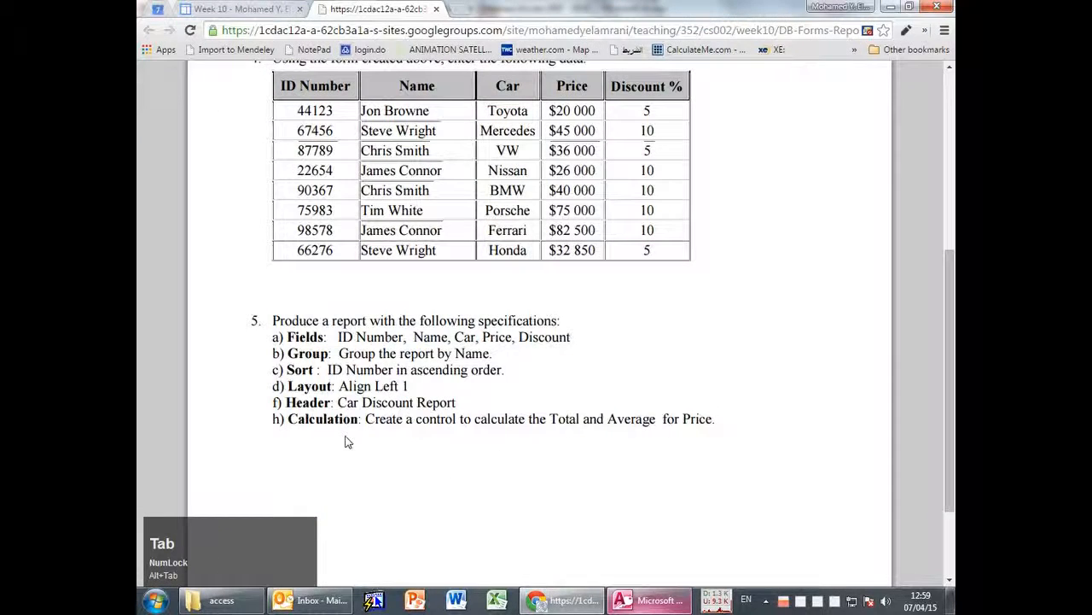
left_click(347, 430)
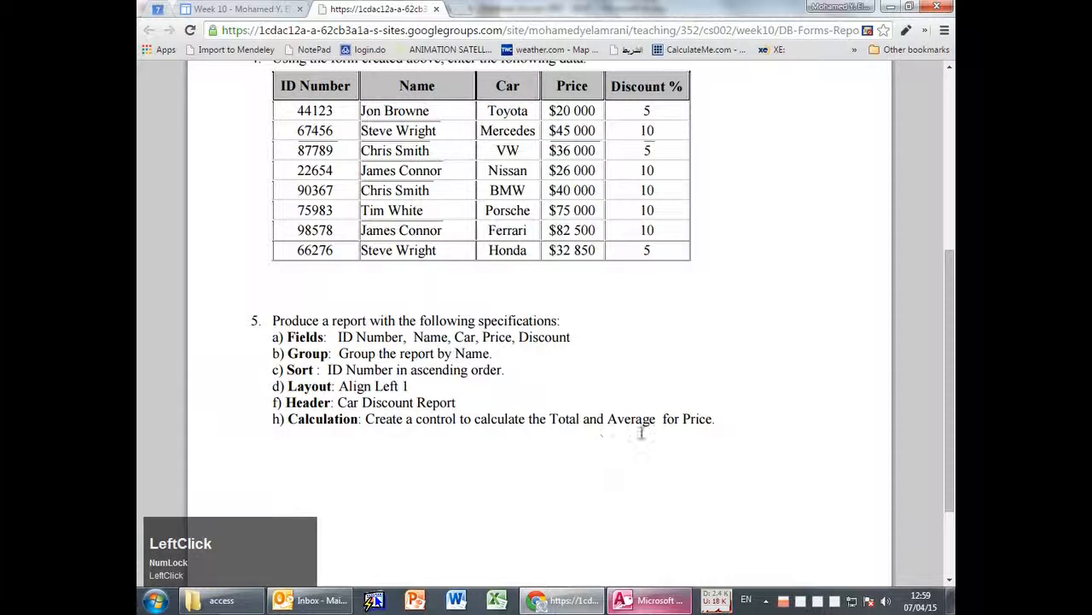
key("alt+Tab")
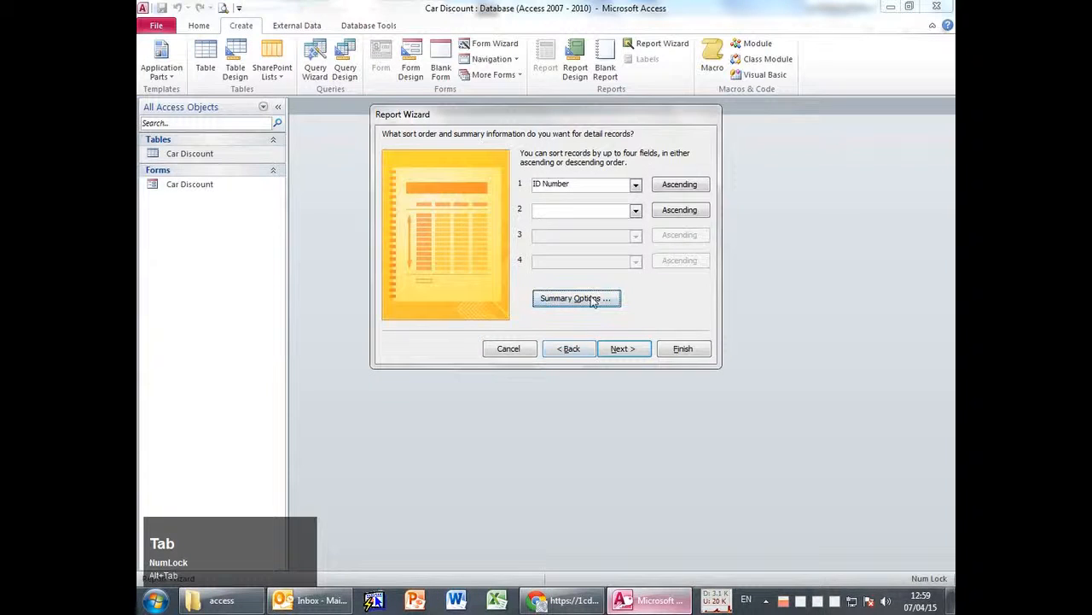
On the layout page, compare Block and Outline, then keep Stepped layout with Portrait orientation.
left_click(618, 351)
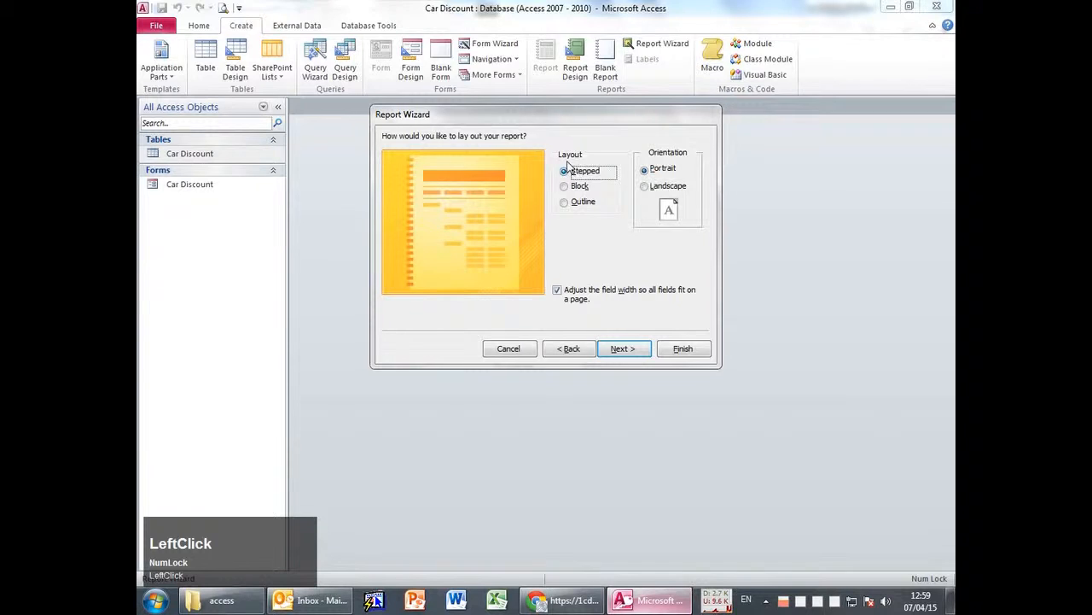
key("alt+Tab")
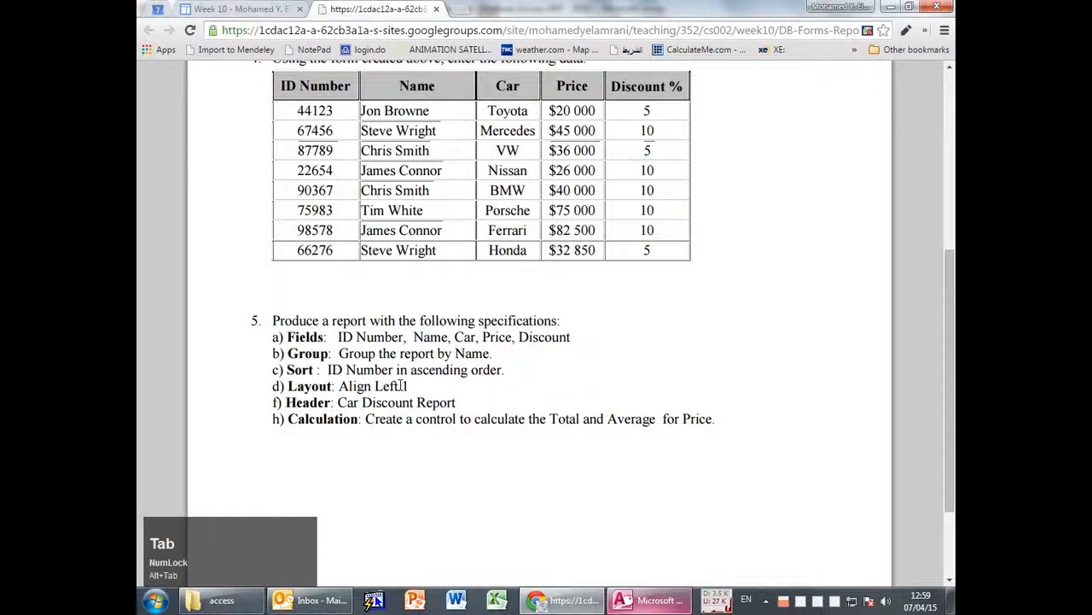
key("alt+Tab")
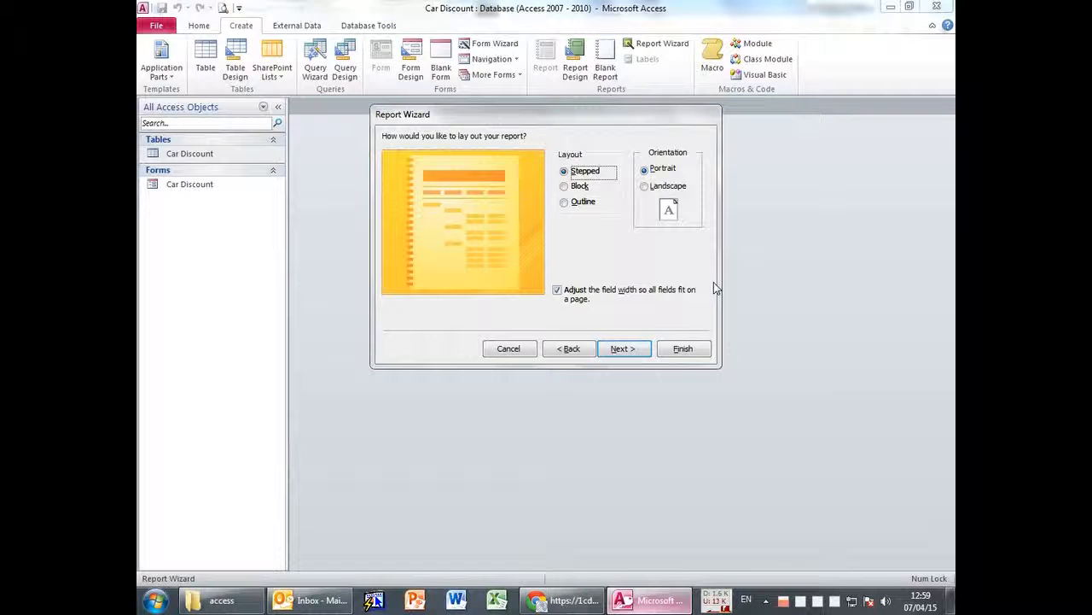
left_click(580, 185)
left_click(584, 203)
left_click(584, 172)
Paste 'Car Discount Report' from the assignment as the report title, removing the trailing space.
left_click(621, 351)
left_click_drag(544, 154, 498, 155)
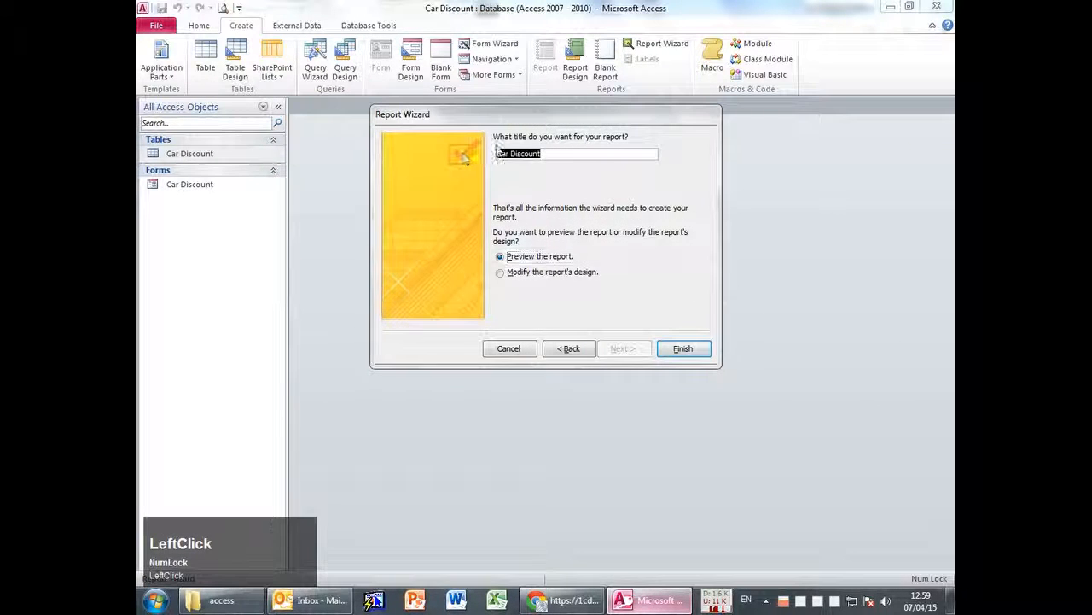
key("alt+Tab")
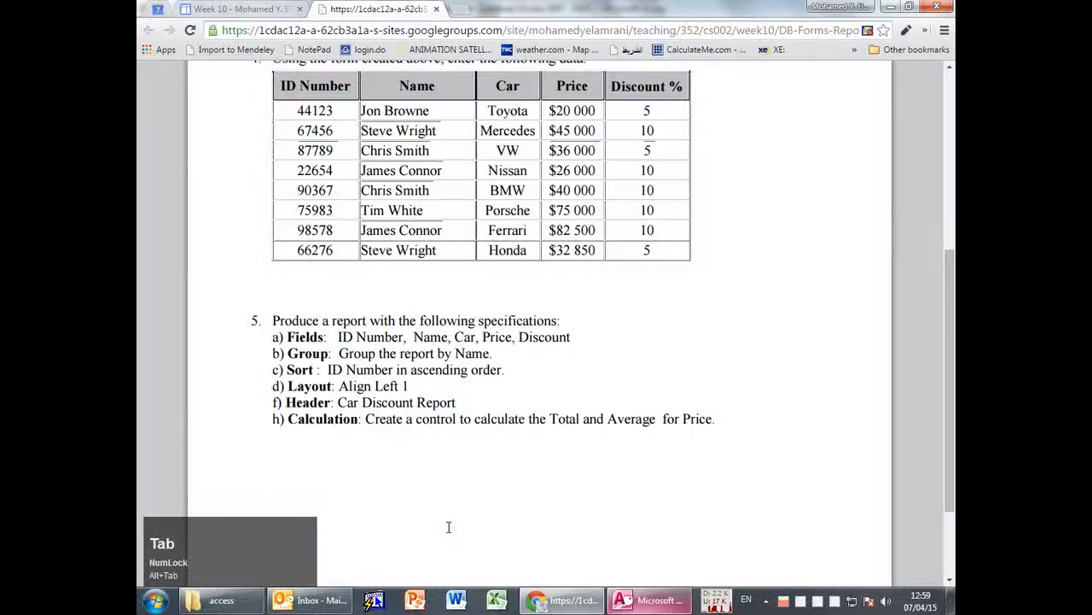
mouse_move(470, 413)
left_mouse_down()
mouse_move(360, 403)
mouse_move(462, 402)
left_mouse_up()
key("ctrl+c")
left_click(335, 422)
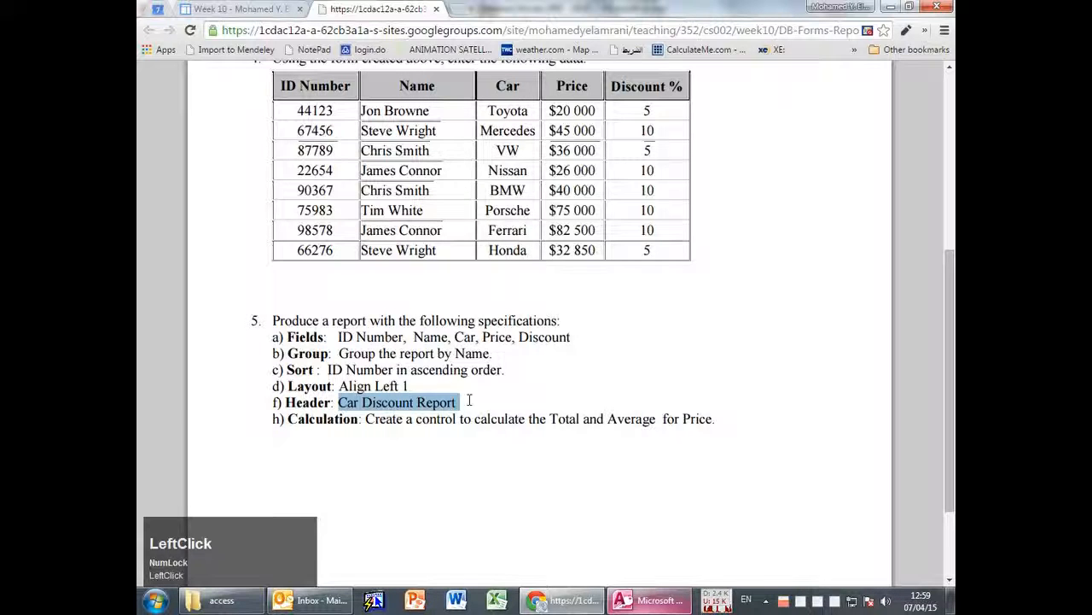
key("alt+Tab")
key("ctrl+v")
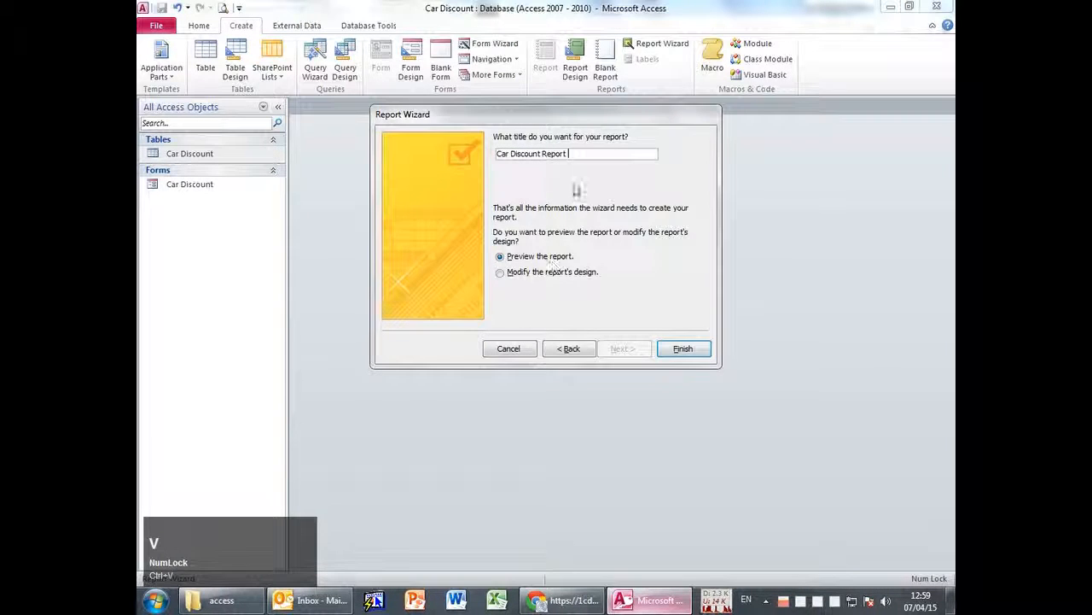
key("BackSpace")
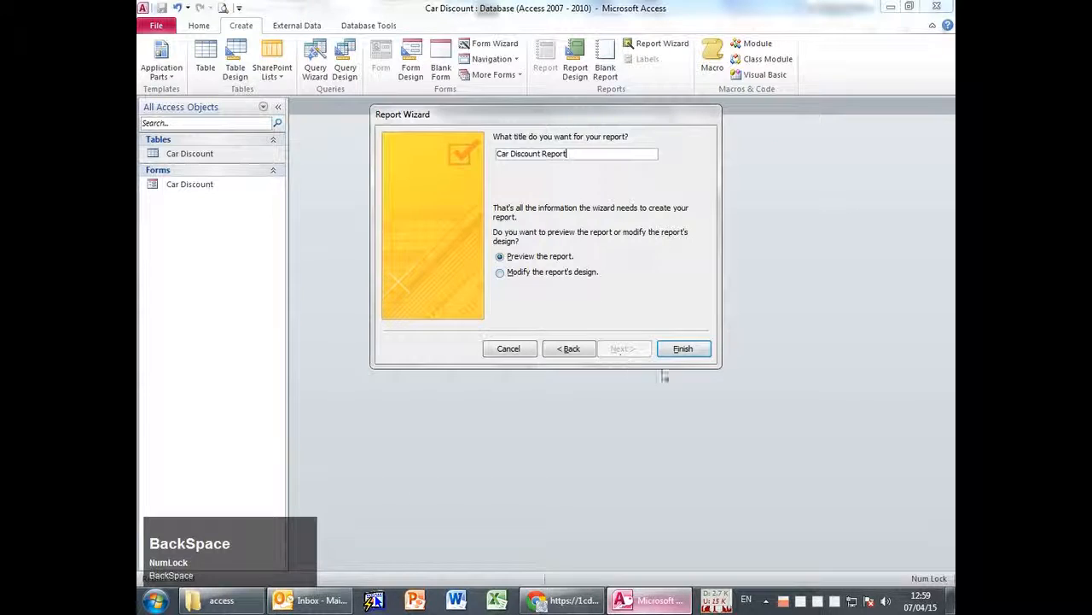
Finish the wizard, then close the print preview, Field List and report tab.
left_click(682, 350)
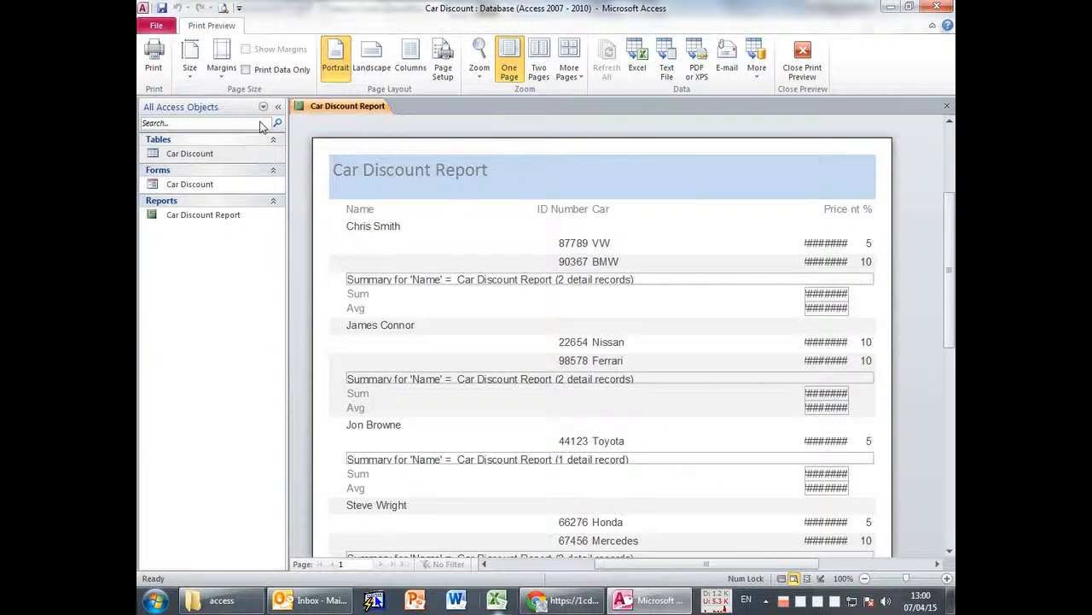
left_click(801, 56)
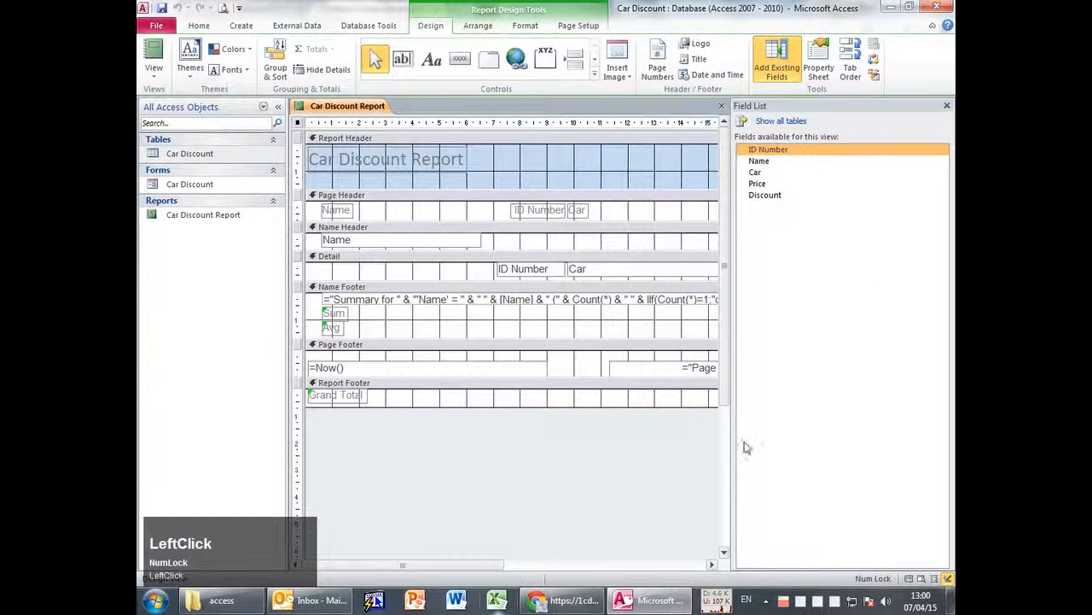
left_click(946, 106)
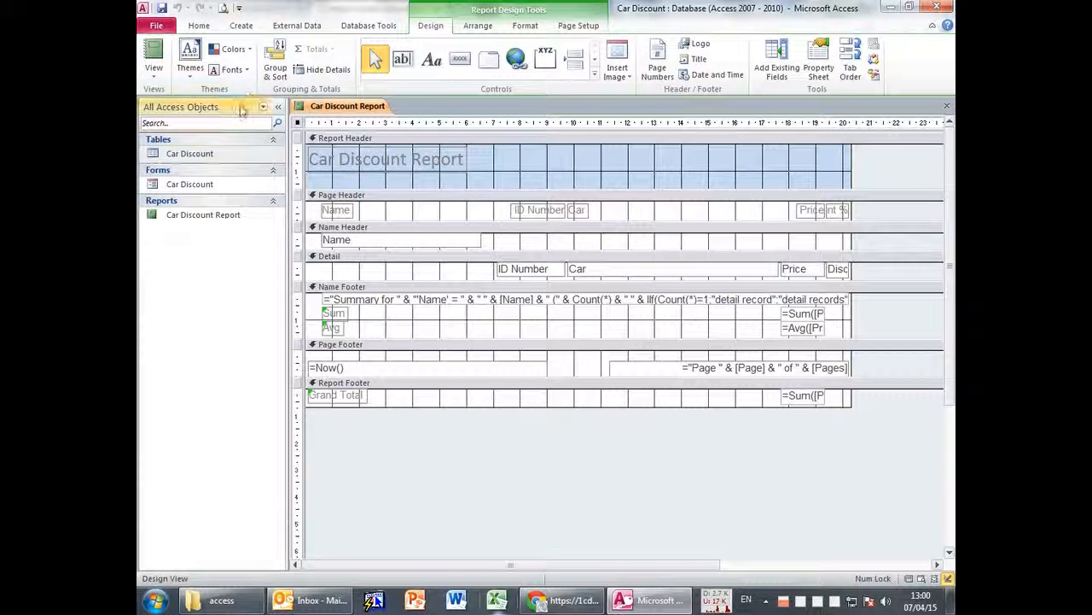
middle_click(331, 106)
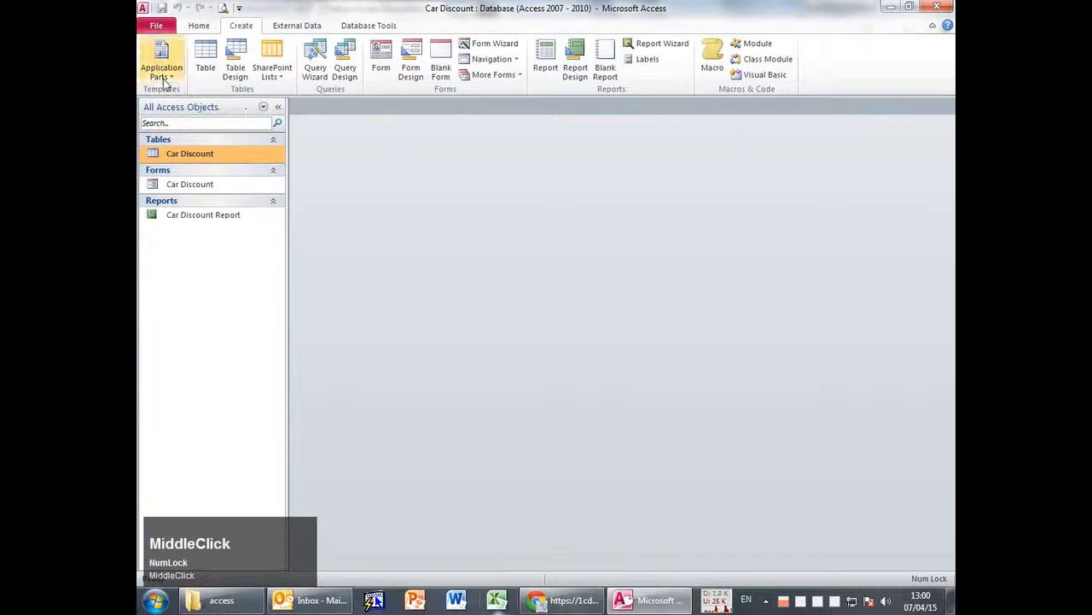
Reopen Car Discount Report in Layout View from the Navigation Pane.
left_click(206, 30)
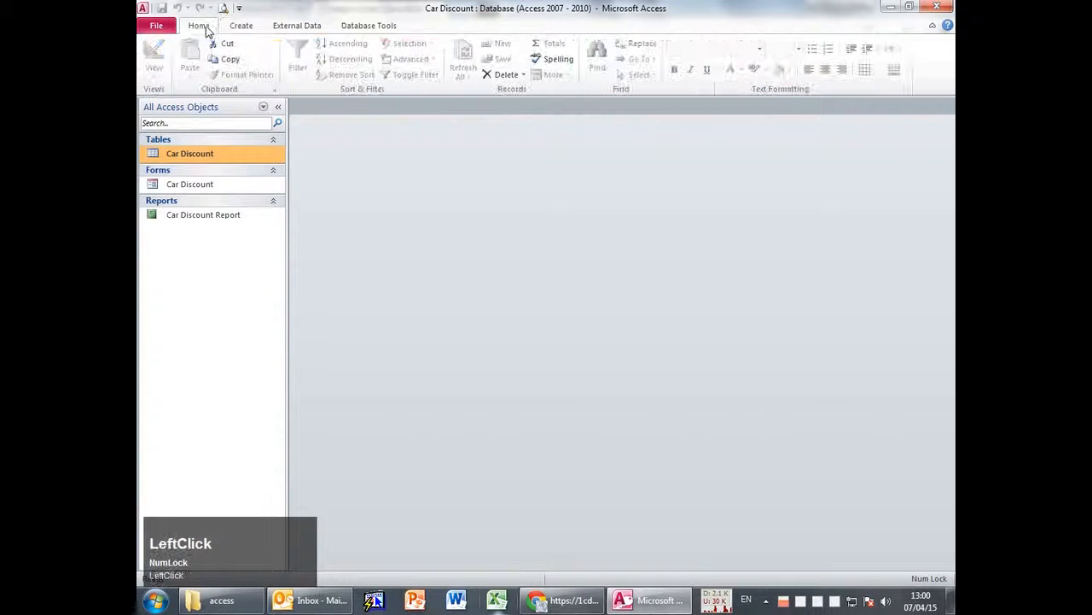
right_click(182, 216)
left_click(221, 237)
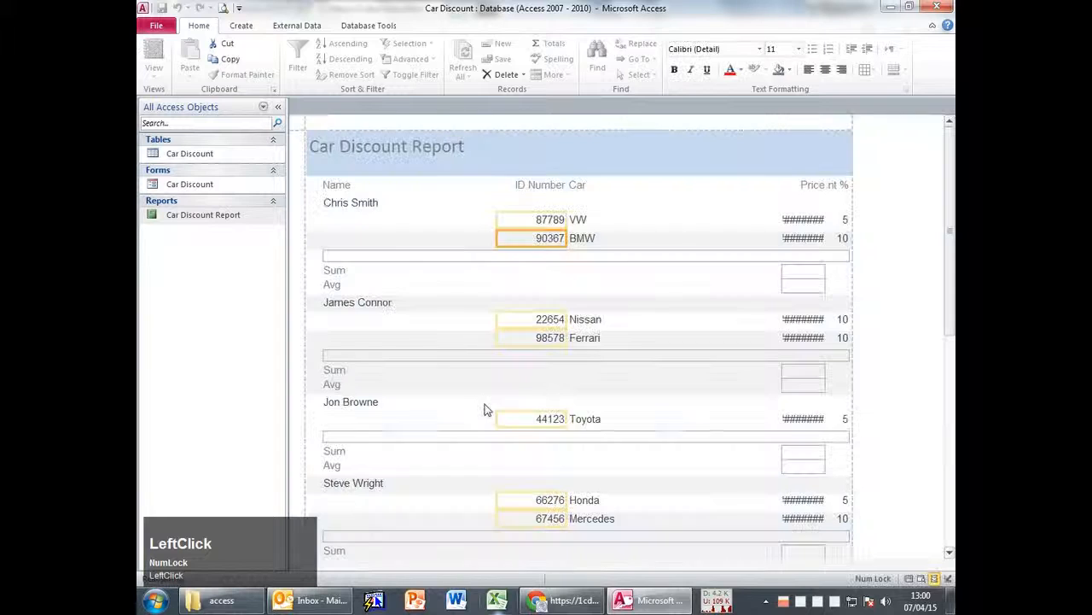
Narrow the Car column and widen the Price column so prices display fully.
left_click(782, 220)
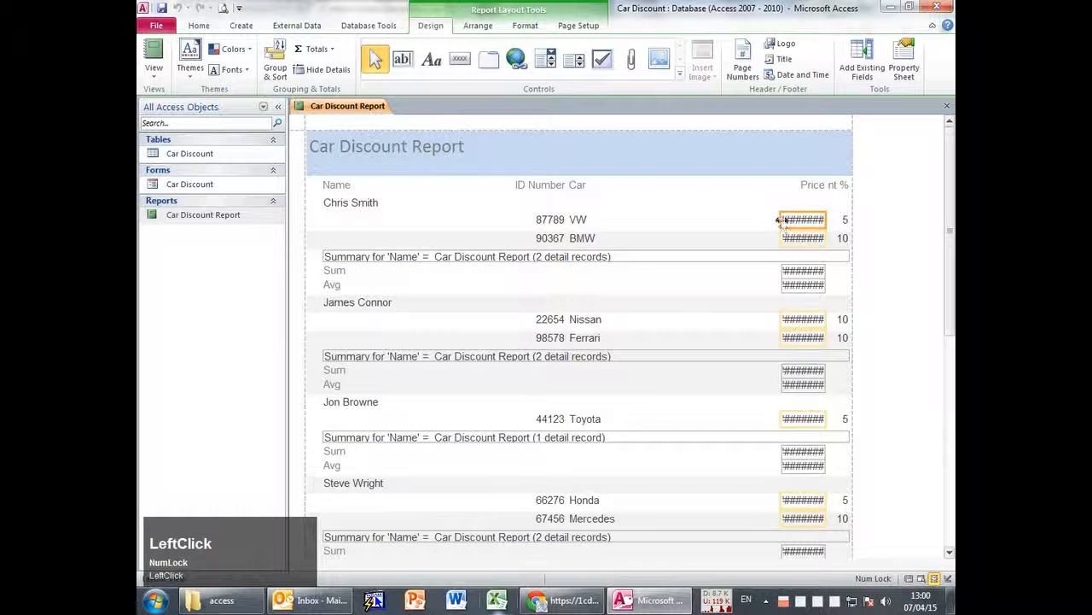
left_click(757, 222)
left_click_drag(779, 219, 745, 220)
left_click(798, 197)
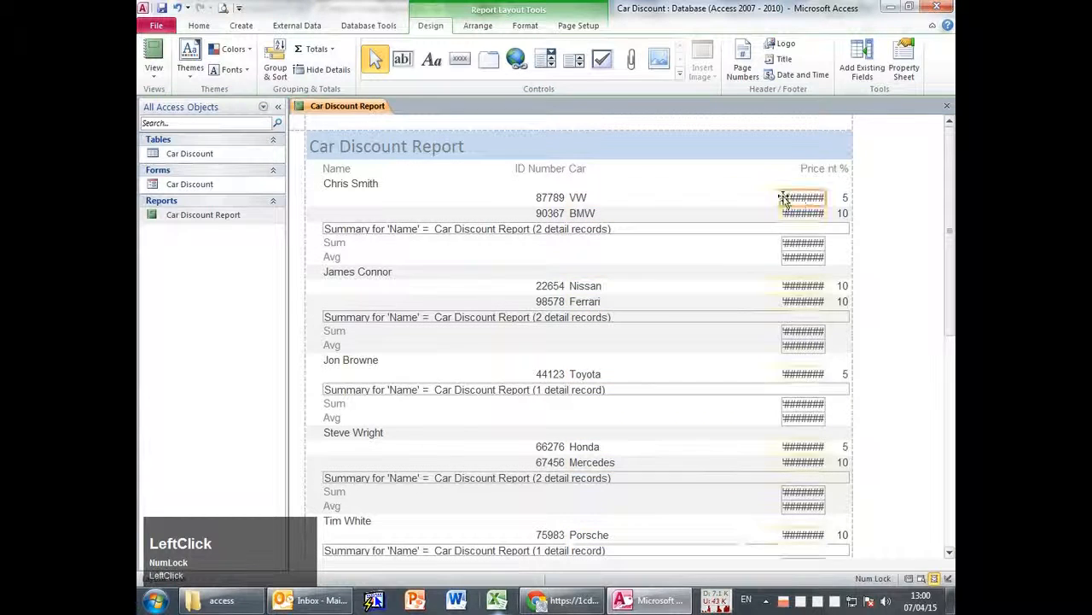
left_click(749, 197)
left_click(756, 197)
left_click_drag(755, 198, 723, 197)
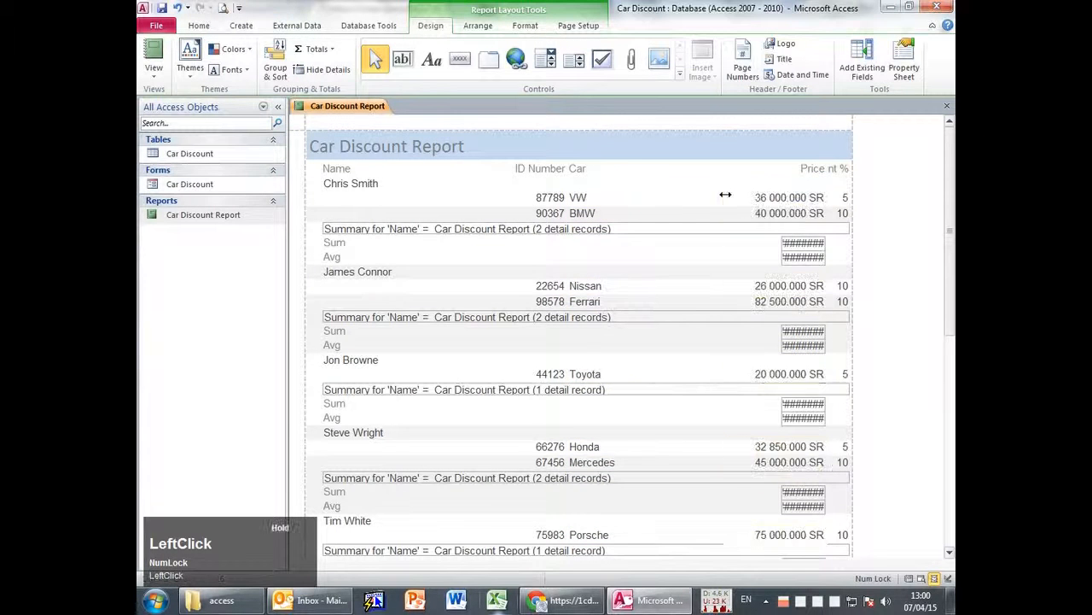
left_click(708, 198)
left_click(778, 202)
Widen the Sum and Avg boxes in every Name group so their totals show.
left_click(797, 249)
left_click_drag(782, 243, 752, 258)
left_click(781, 258)
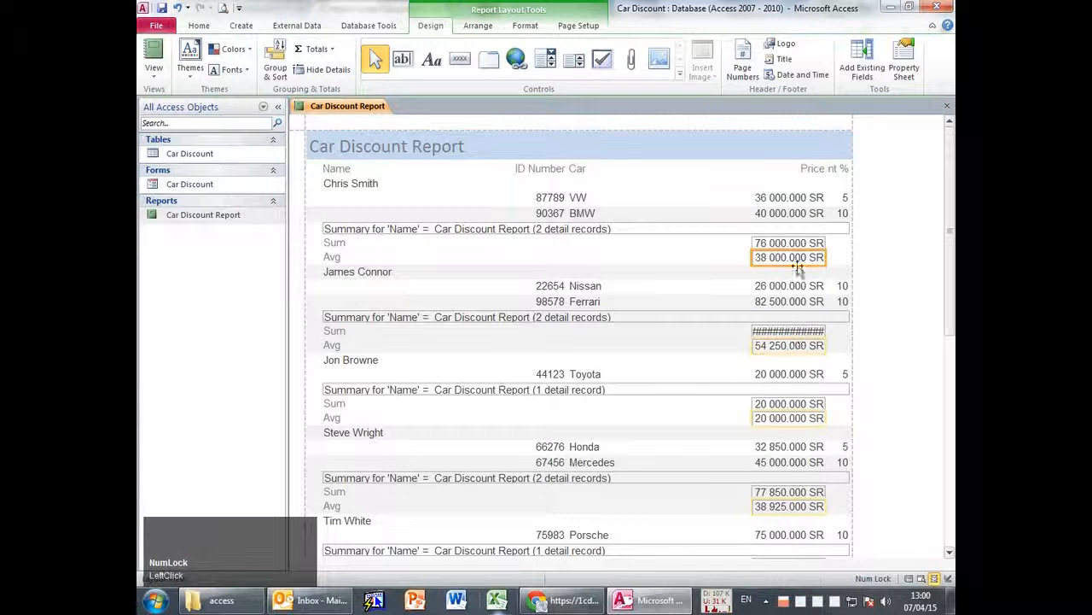
left_click(783, 200)
left_click(779, 244, "ctrl")
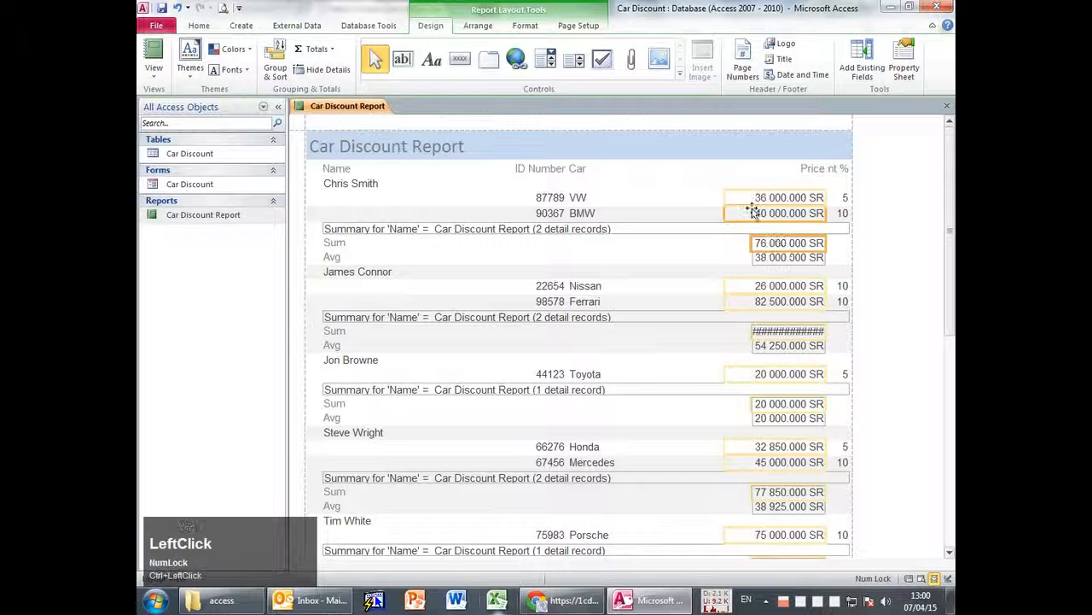
left_click(721, 253)
left_click(756, 244)
left_click_drag(752, 243, 732, 257)
left_click(760, 256)
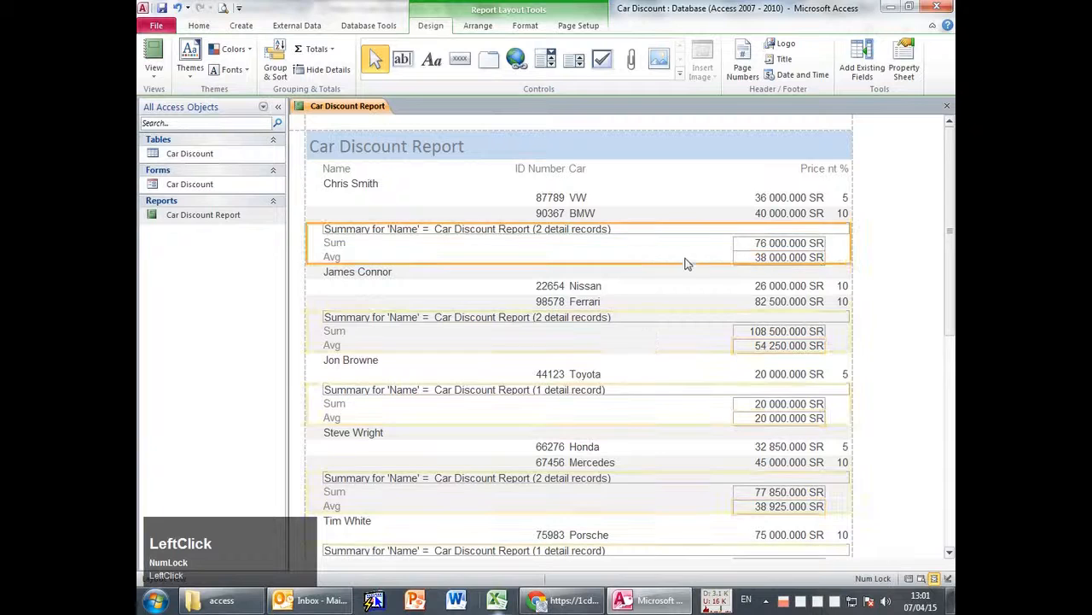
Widen the Grand Total box so it shows 357 350.000 SR.
scroll(893, 330, "down", 2)
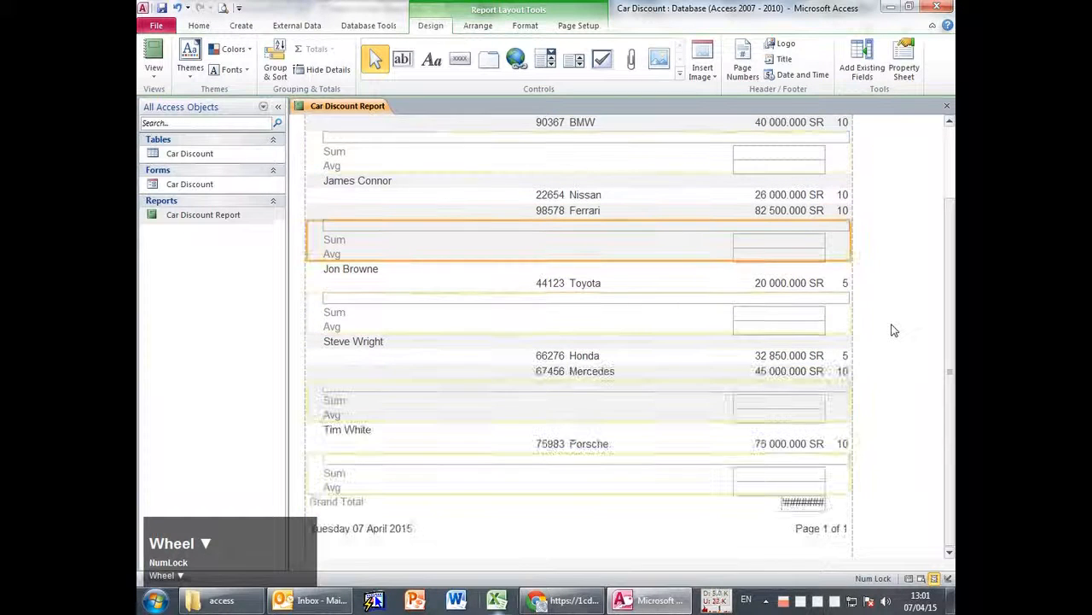
scroll(868, 449, "up", 1)
left_click(803, 526)
left_click_drag(781, 528, 726, 527)
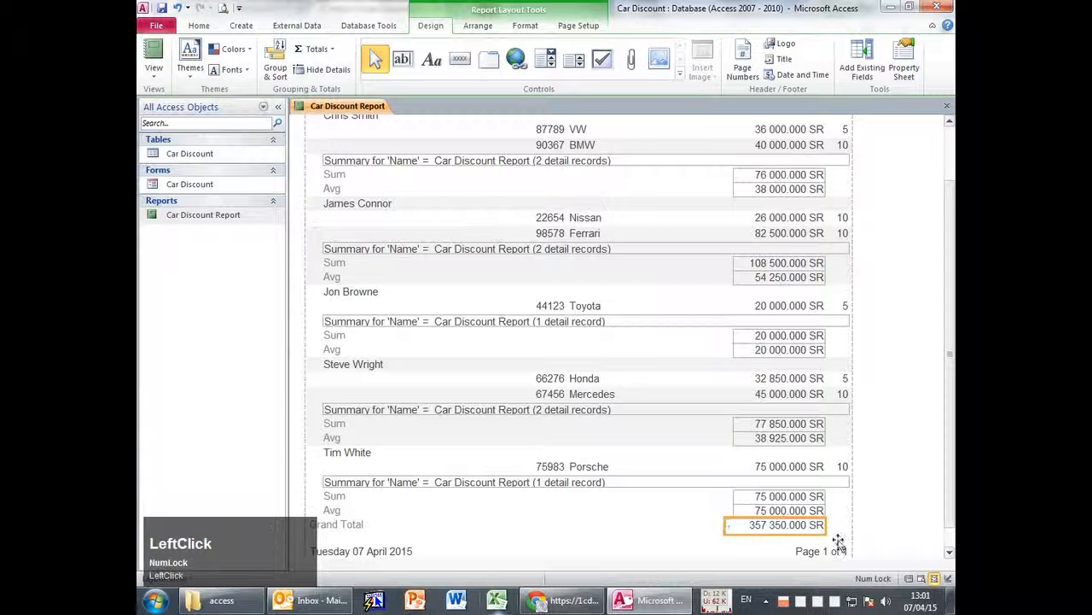
View the report in Report View and inspect the Price and discount headings.
left_click(154, 60)
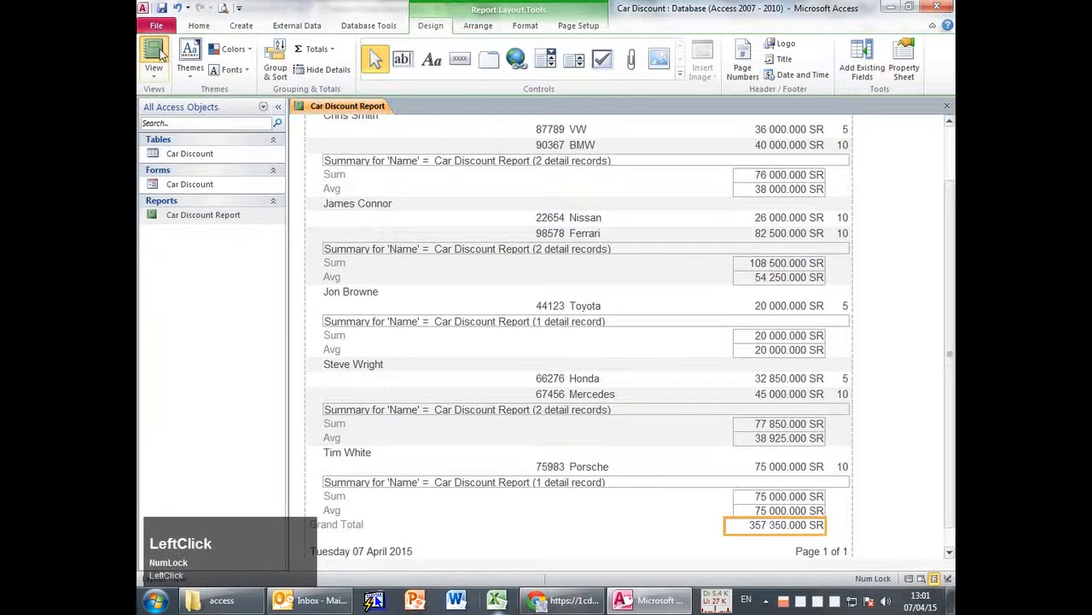
left_click(922, 309)
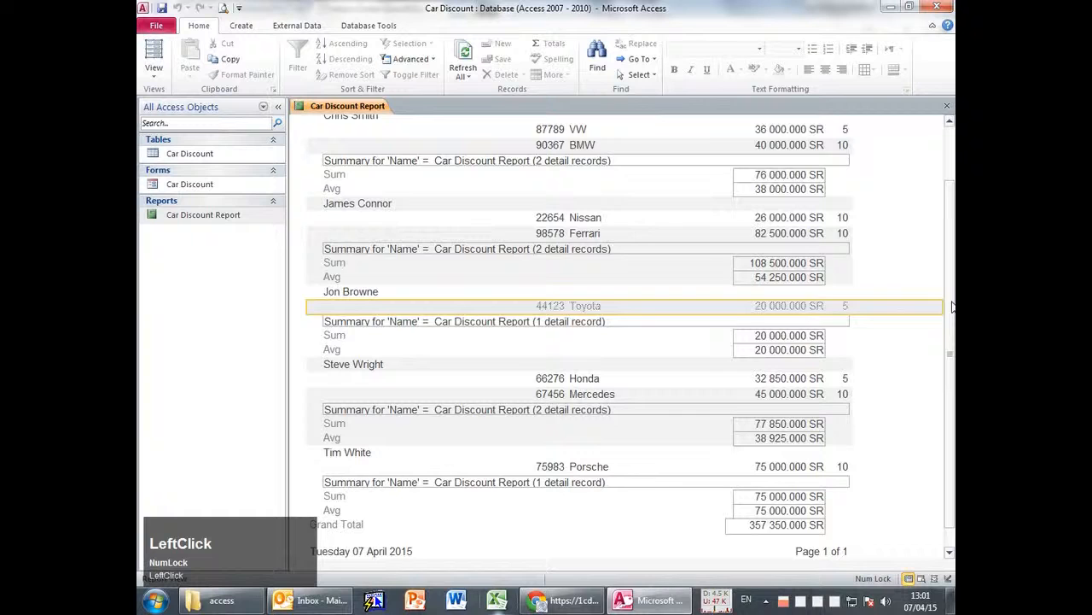
left_click(940, 278)
scroll(930, 177, "up", 2)
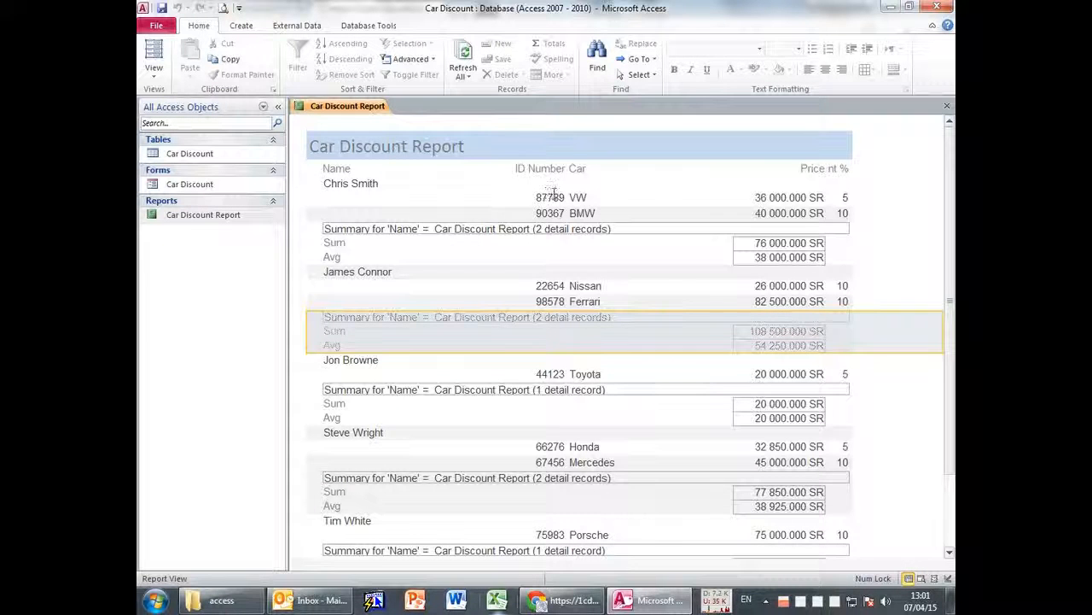
left_click(822, 173)
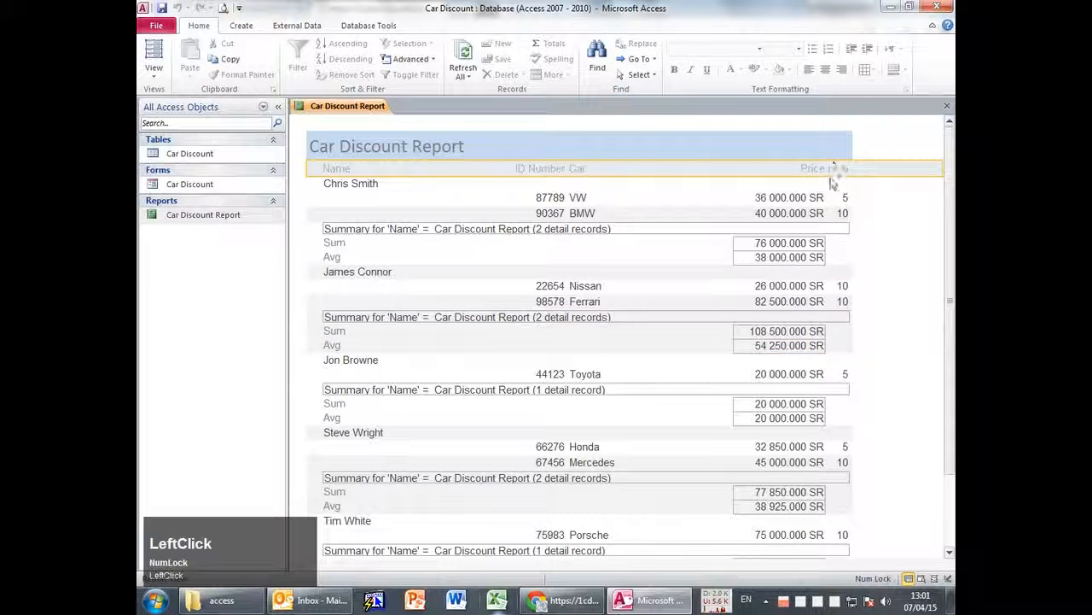
In Layout View, move the Price heading over its column and widen the heading to read 'Discount %'.
left_click(834, 175)
left_click_drag(834, 171, 756, 170)
left_click(837, 170)
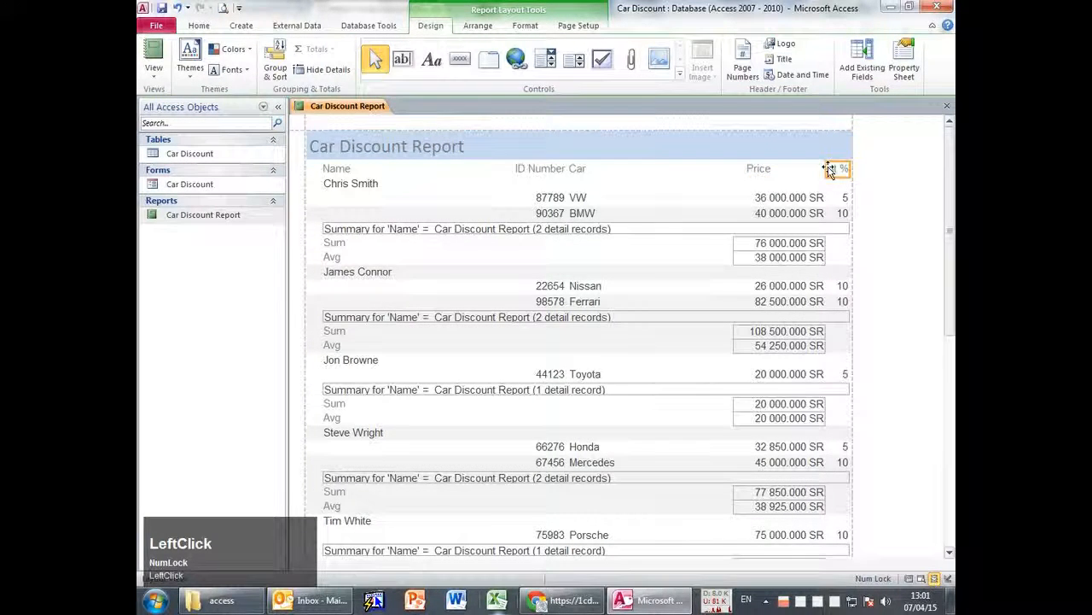
left_click_drag(829, 170, 794, 168)
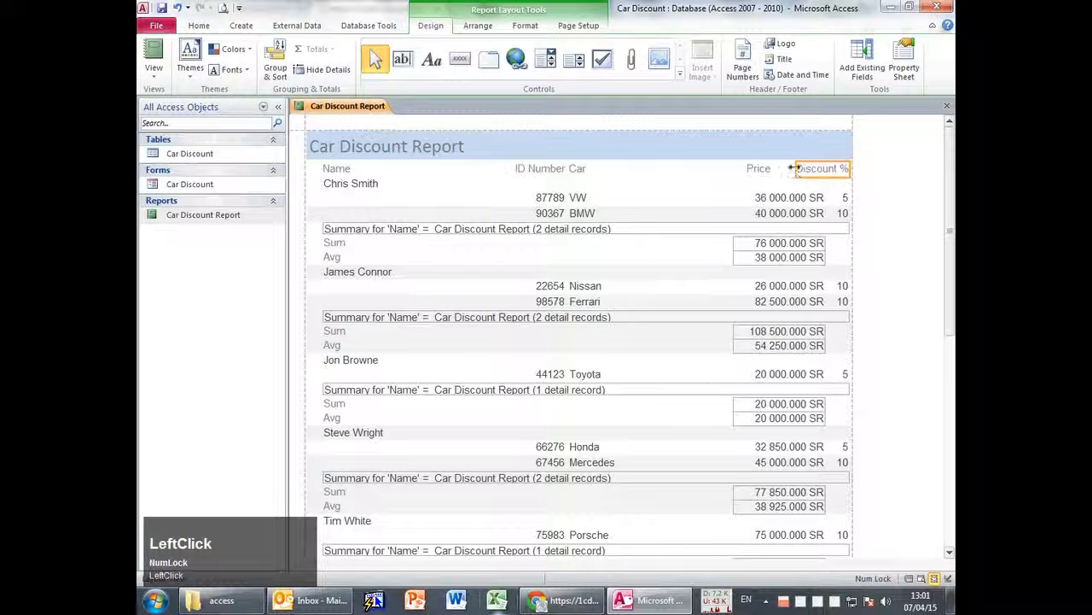
Return to Report View to confirm the Discount % heading shows in full.
left_click(156, 49)
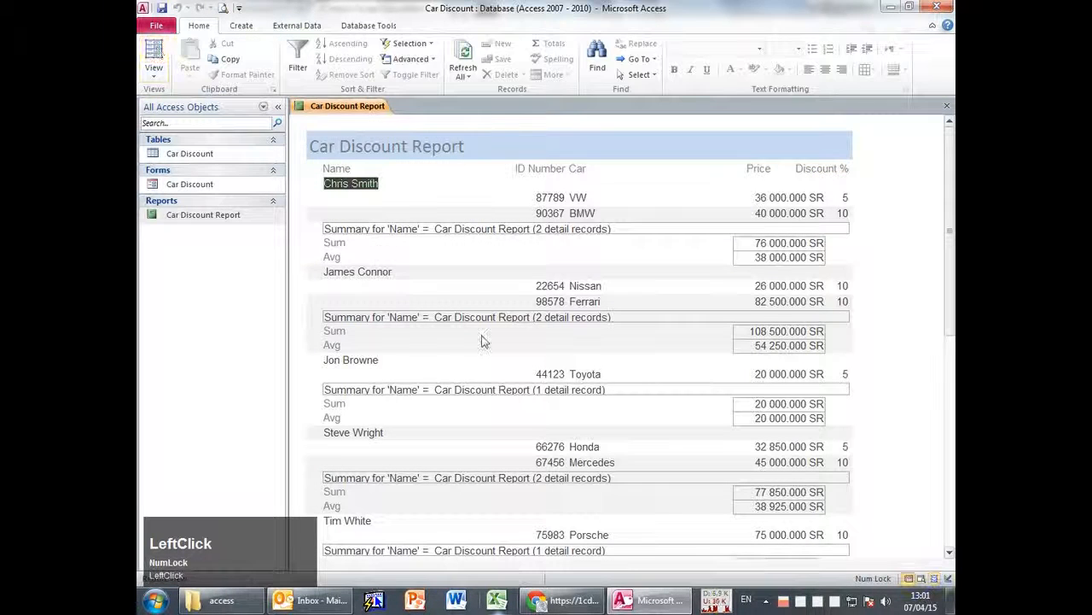
left_click(649, 373)
left_click(910, 261)
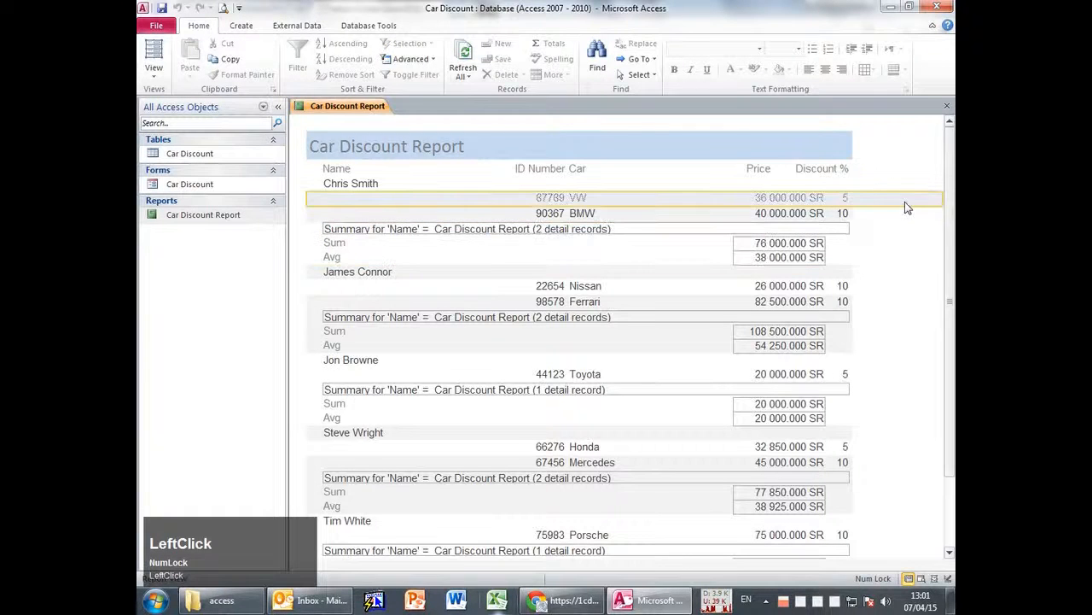
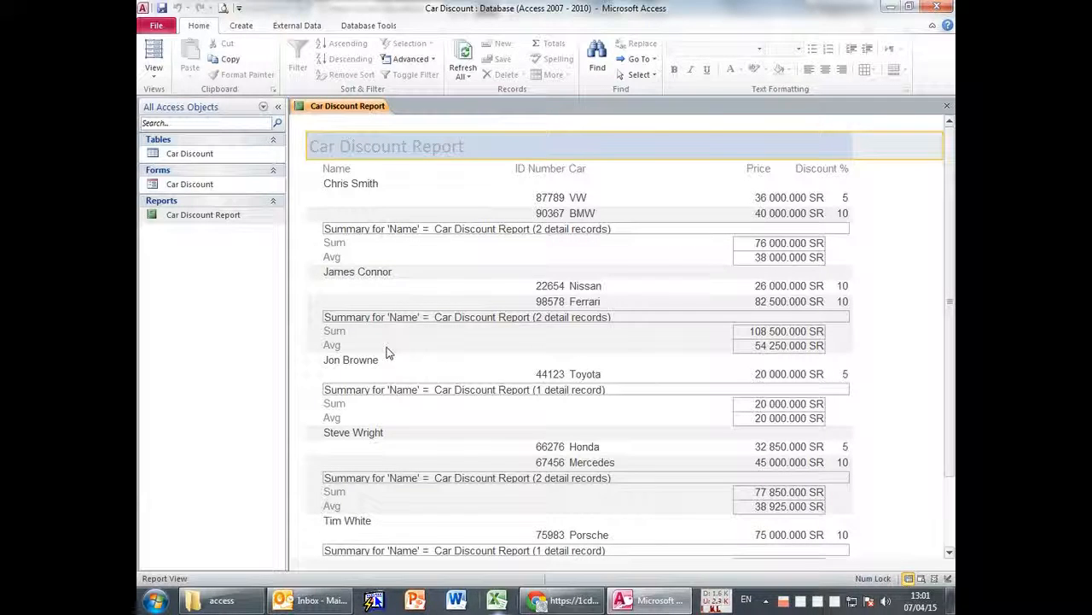
Select a group summary section and the BMW detail row, then clear the selection.
left_click(450, 229)
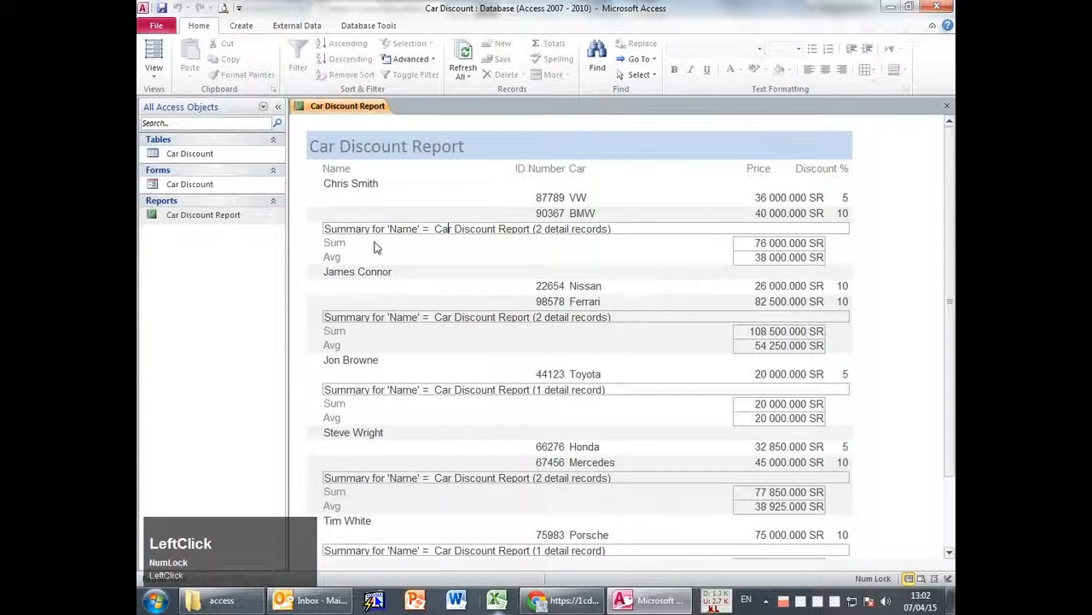
left_click(308, 230)
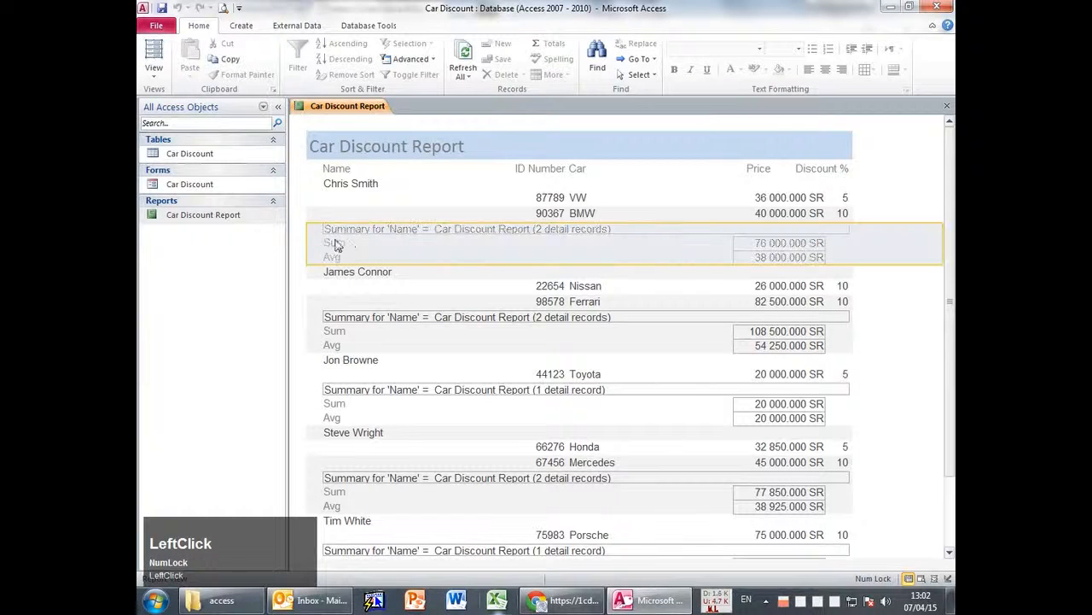
left_click(297, 214)
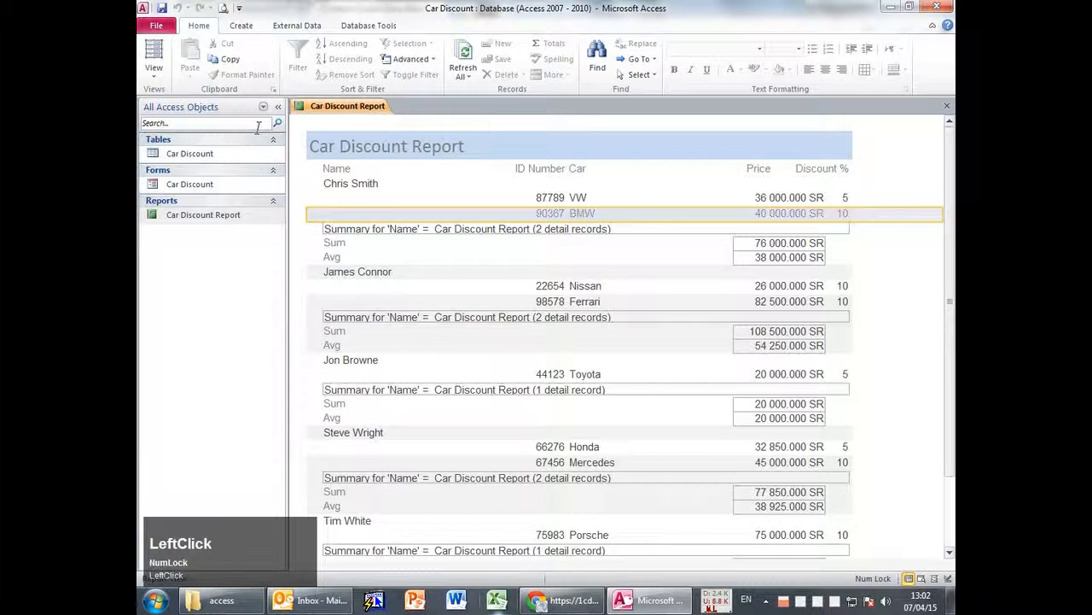
left_click(552, 285)
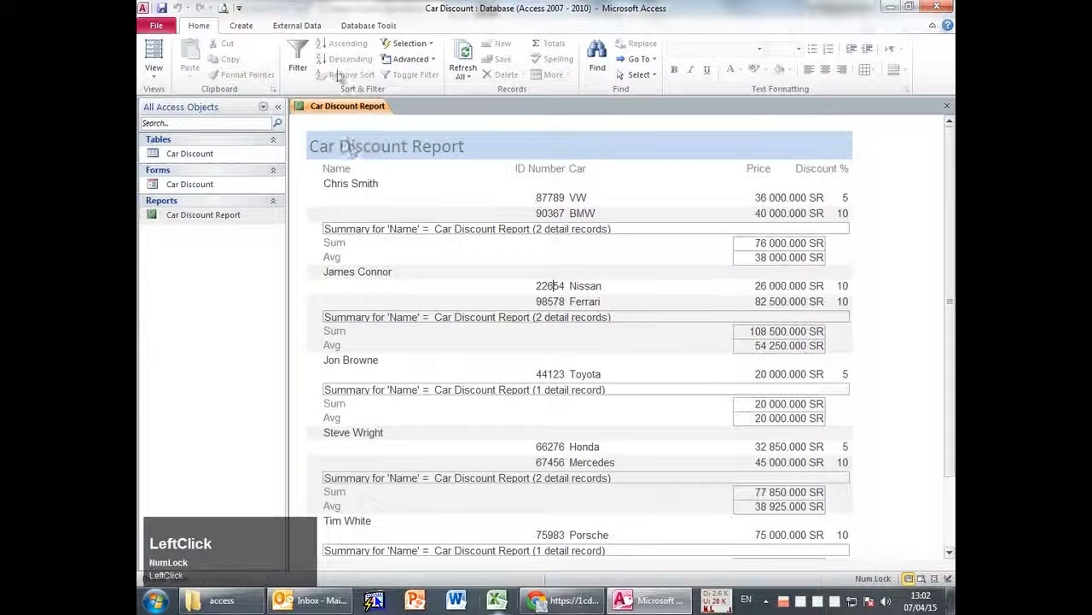
Start a Report Wizard report with all fields, grouped by Name.
left_click(245, 28)
left_click(657, 43)
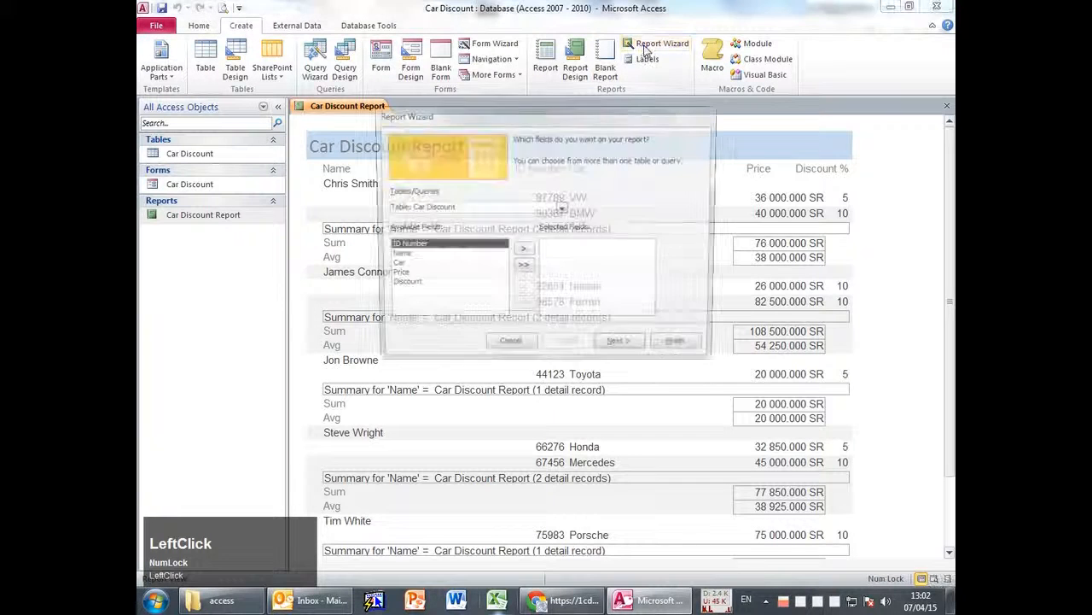
left_click(523, 267)
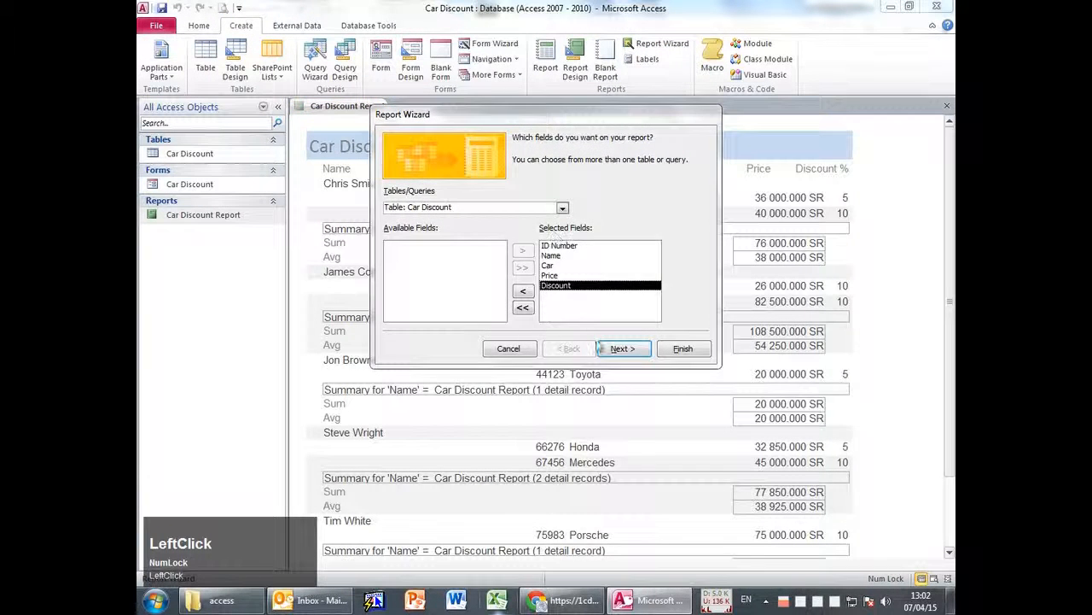
left_click(618, 348)
left_click(461, 197)
left_click(499, 192)
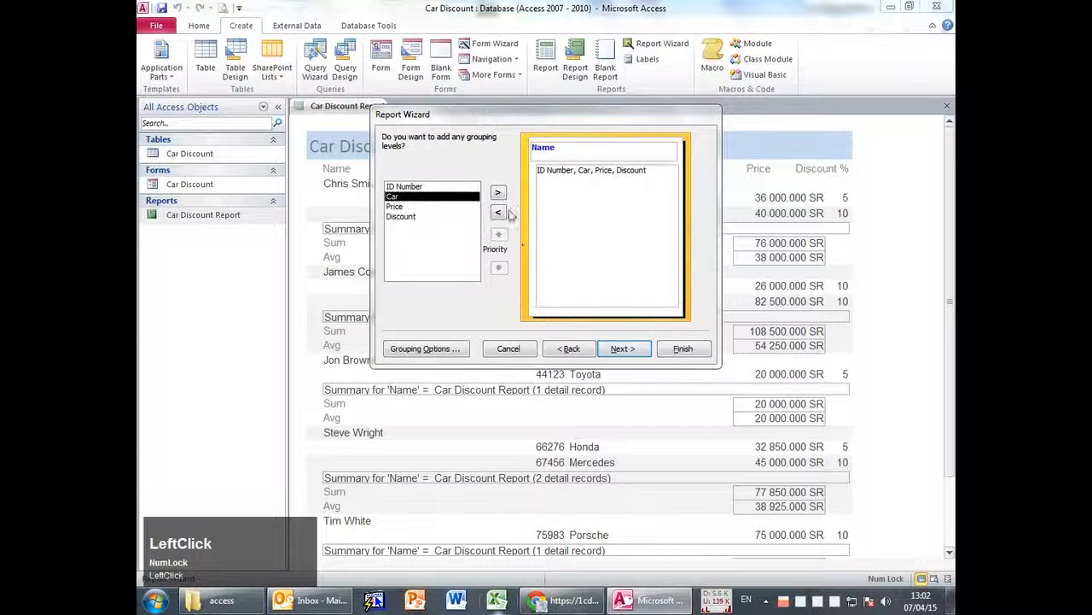
left_click(622, 348)
Sort by ID Number, summarize Price with Sum and Avg as Summary Only, and finish.
left_click(636, 184)
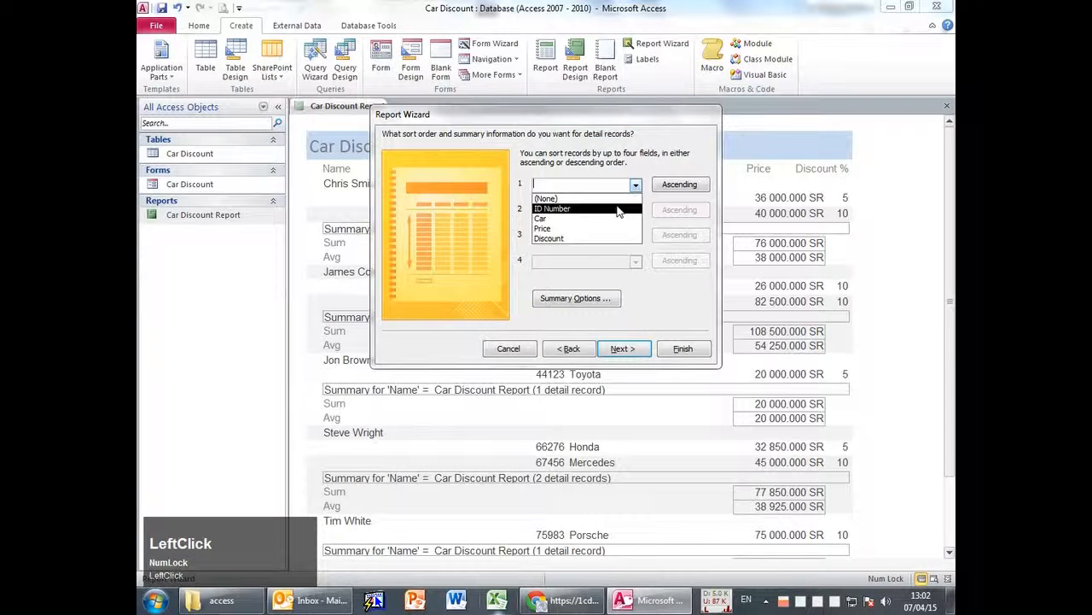
left_click(624, 209)
left_click(576, 298)
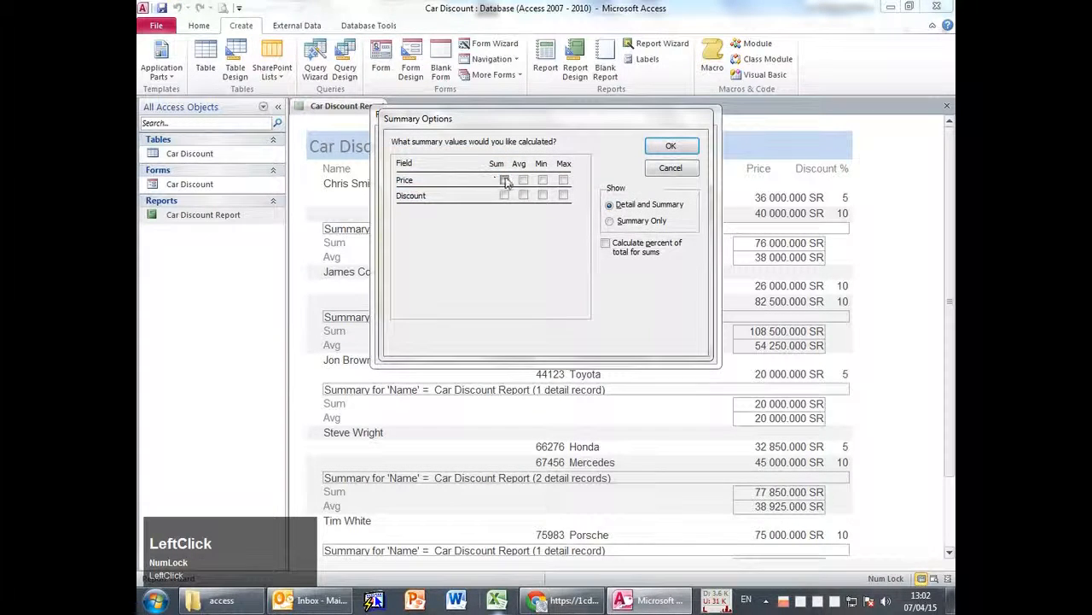
left_click(505, 180)
left_click(632, 224)
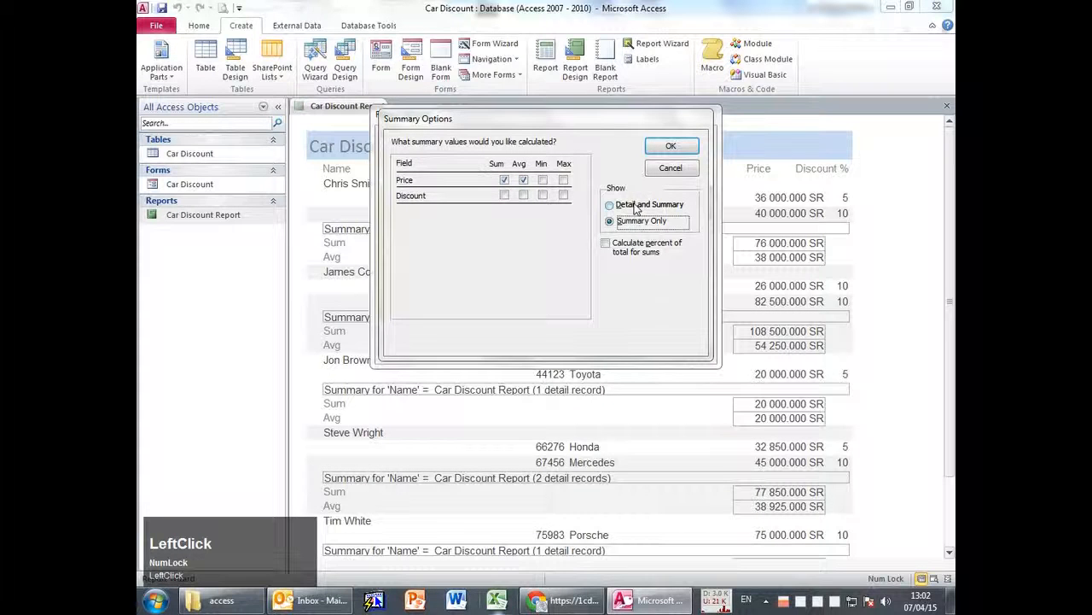
left_click(615, 225)
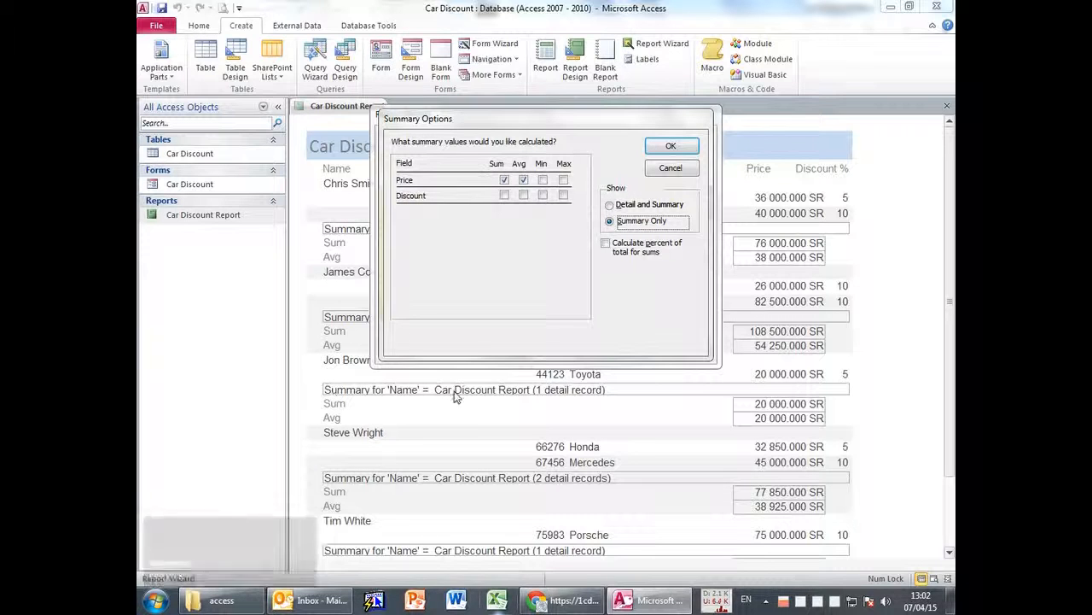
left_click(671, 147)
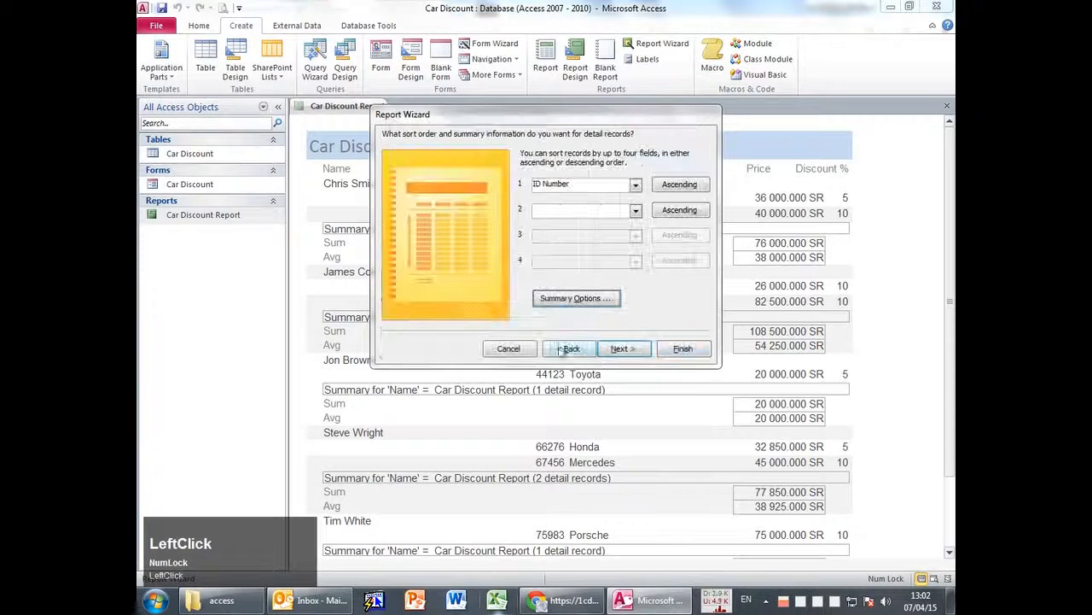
left_click(630, 349)
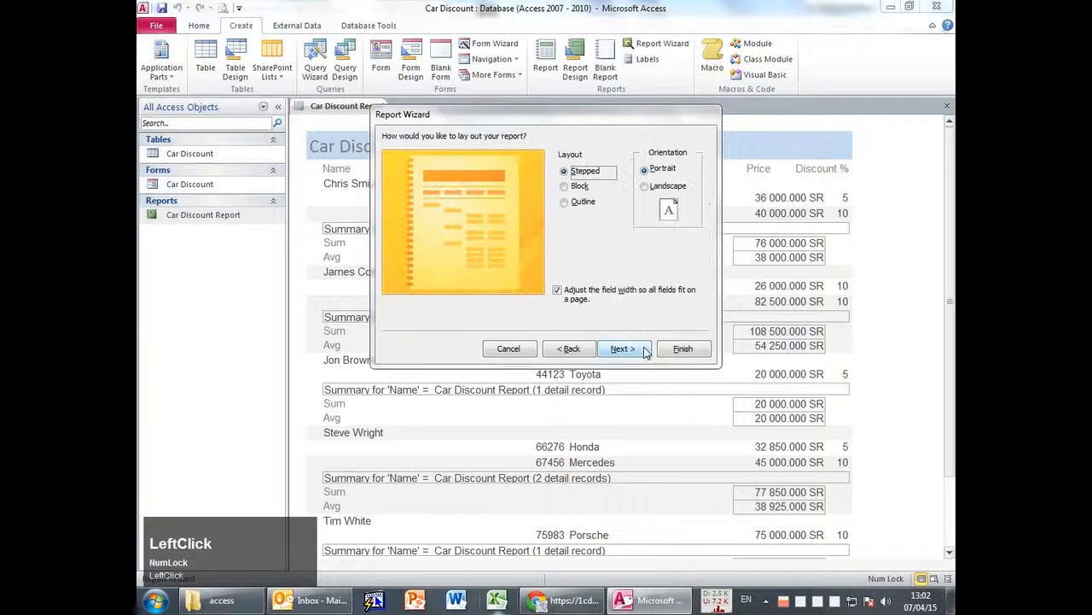
left_click(683, 349)
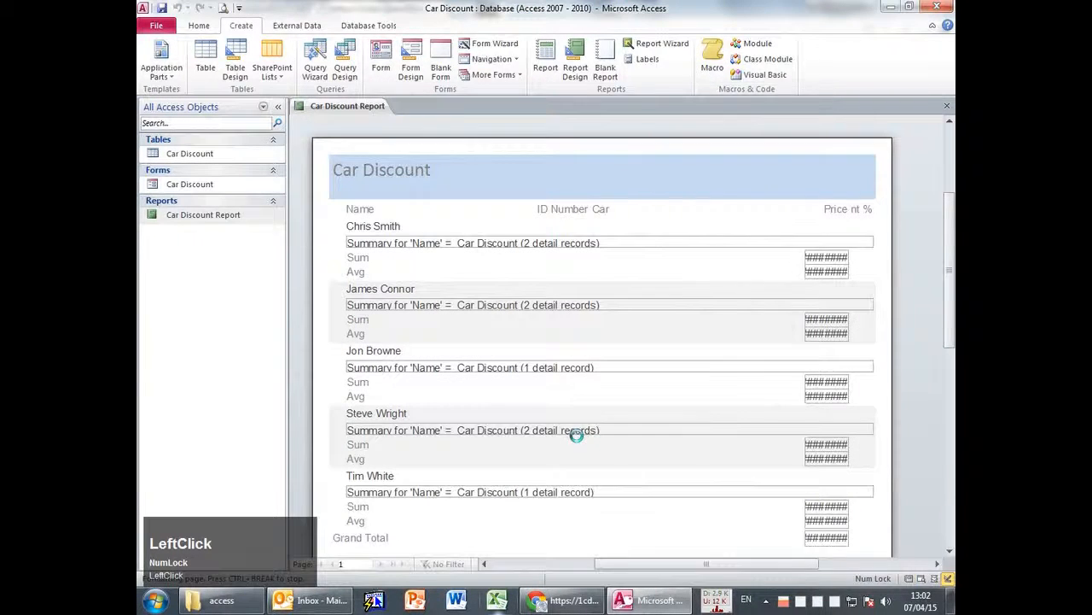
Zoom the new report's preview out to a whole page and back in.
left_click(489, 285)
left_click(523, 195)
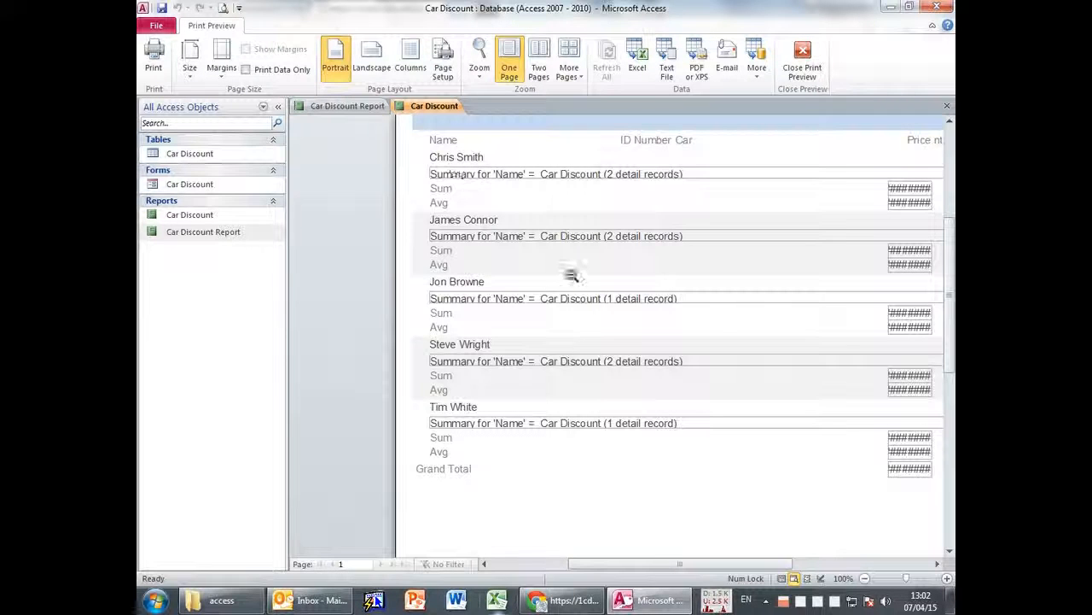
left_click(562, 211)
left_click(562, 211)
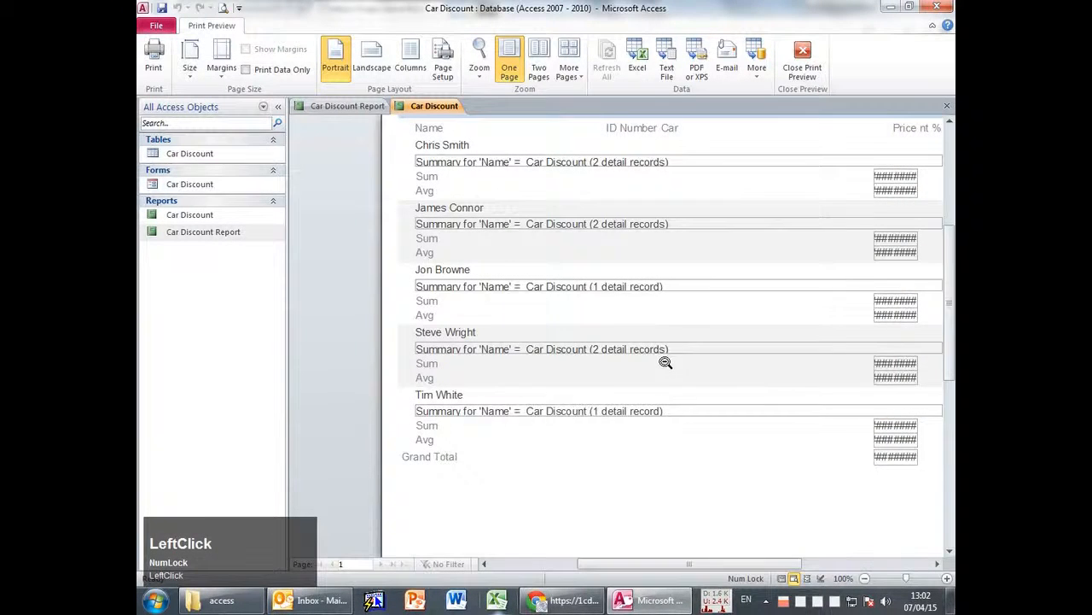
scroll(649, 333, "up", 1)
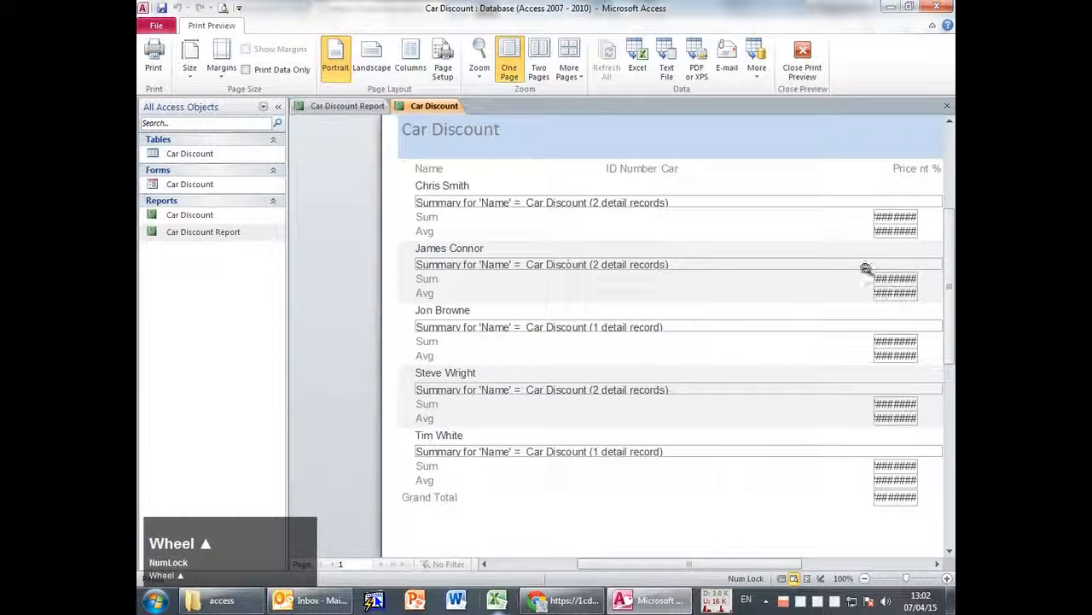
Compare it with Car Discount Report, then open the new report in Design View.
left_click(346, 105)
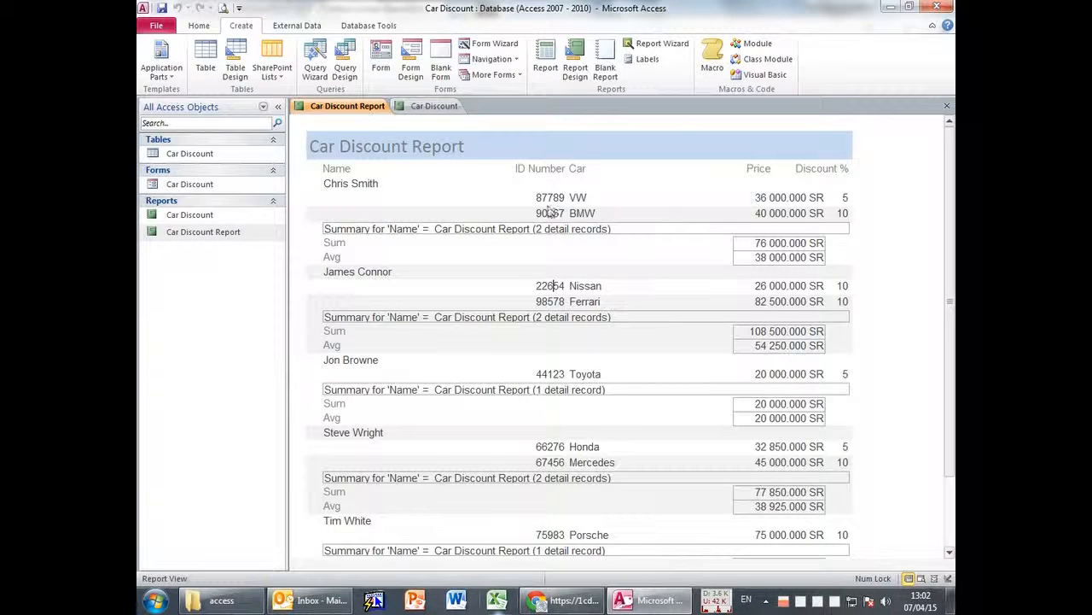
left_click(434, 108)
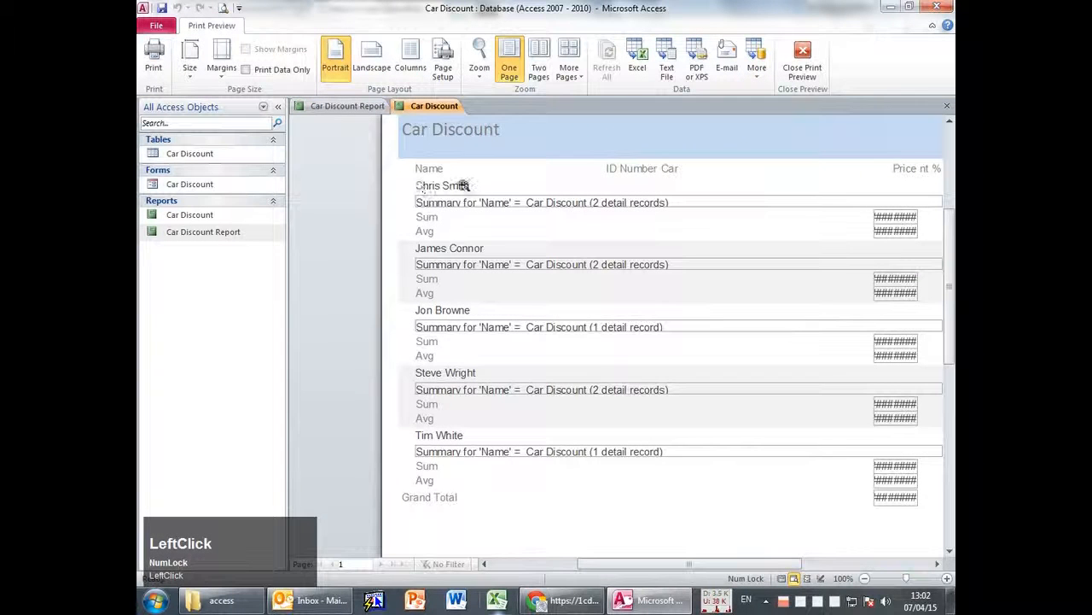
left_click(891, 214)
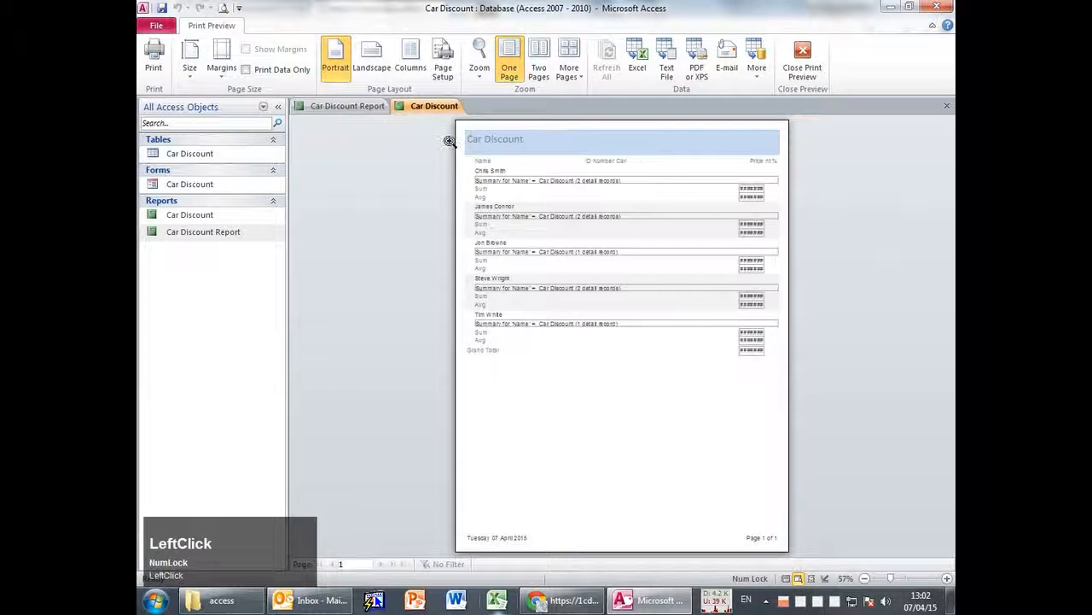
left_click(805, 65)
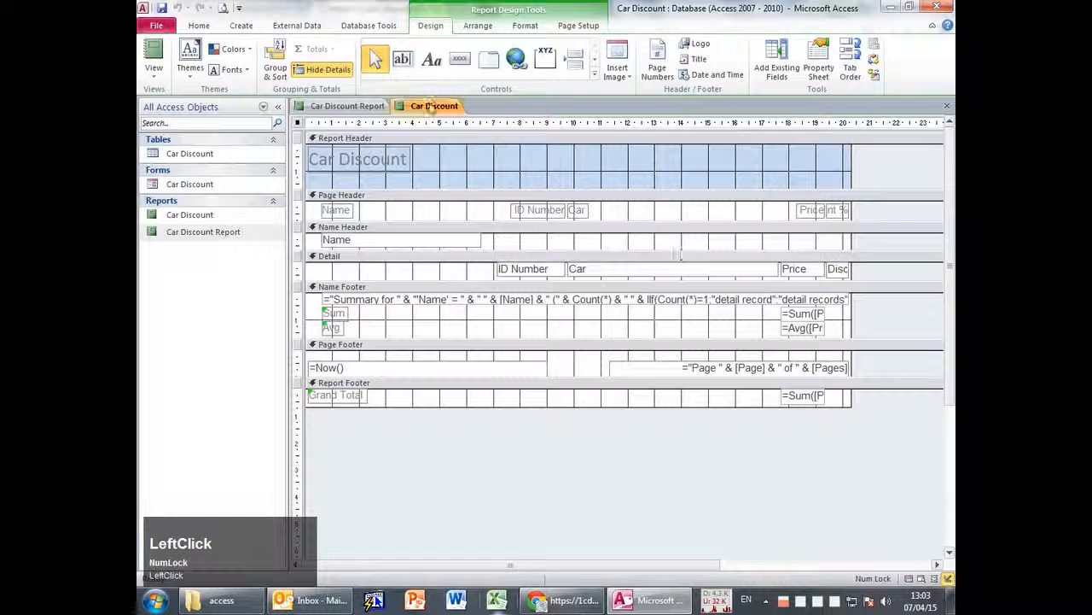
In Layout View, widen the Sum and Avg boxes and delete the Summary for 'Name' rows.
left_click(154, 73)
left_click(175, 130)
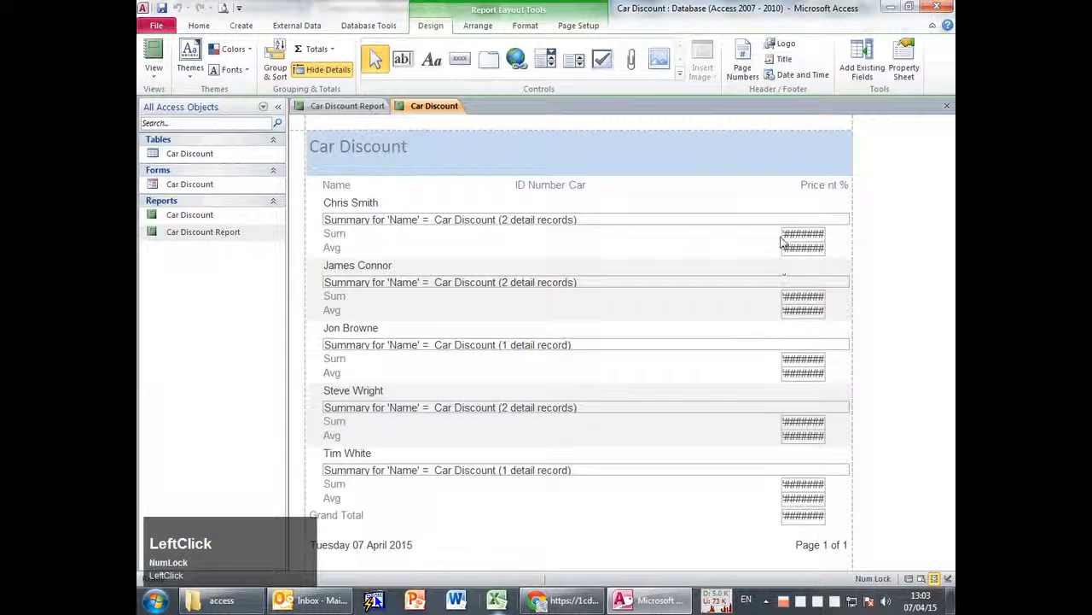
left_click(785, 235)
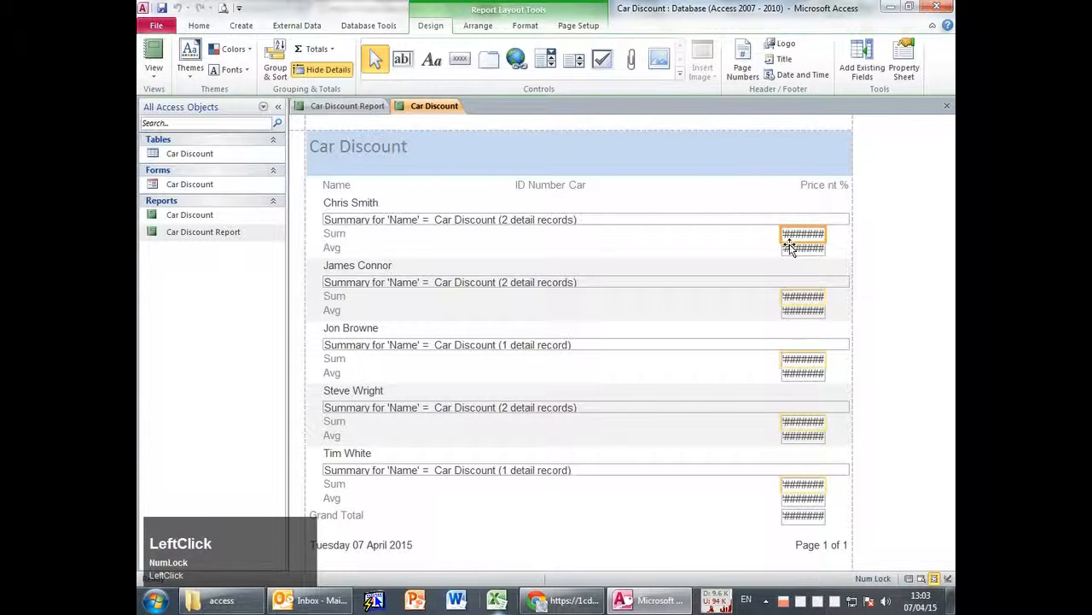
left_click_drag(783, 247, 712, 235)
left_click(874, 265)
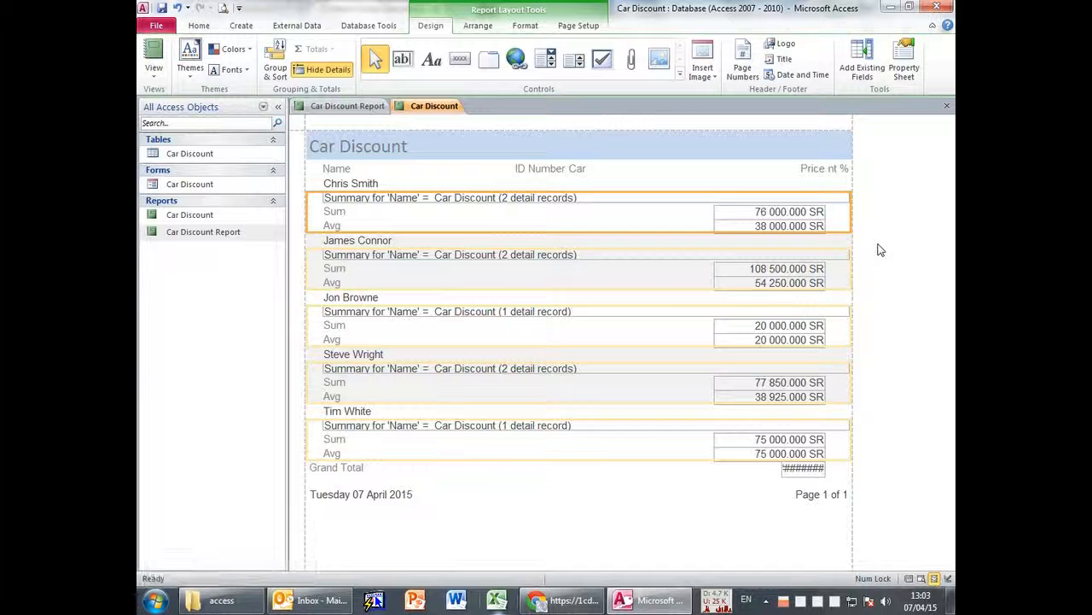
left_click(629, 493)
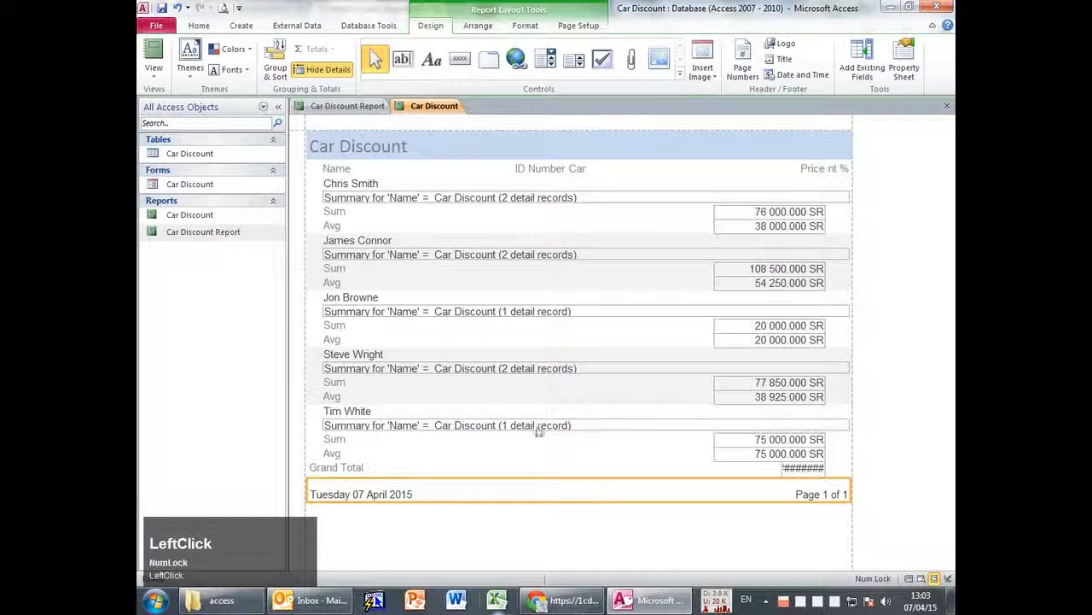
left_click(370, 423)
key("Delete")
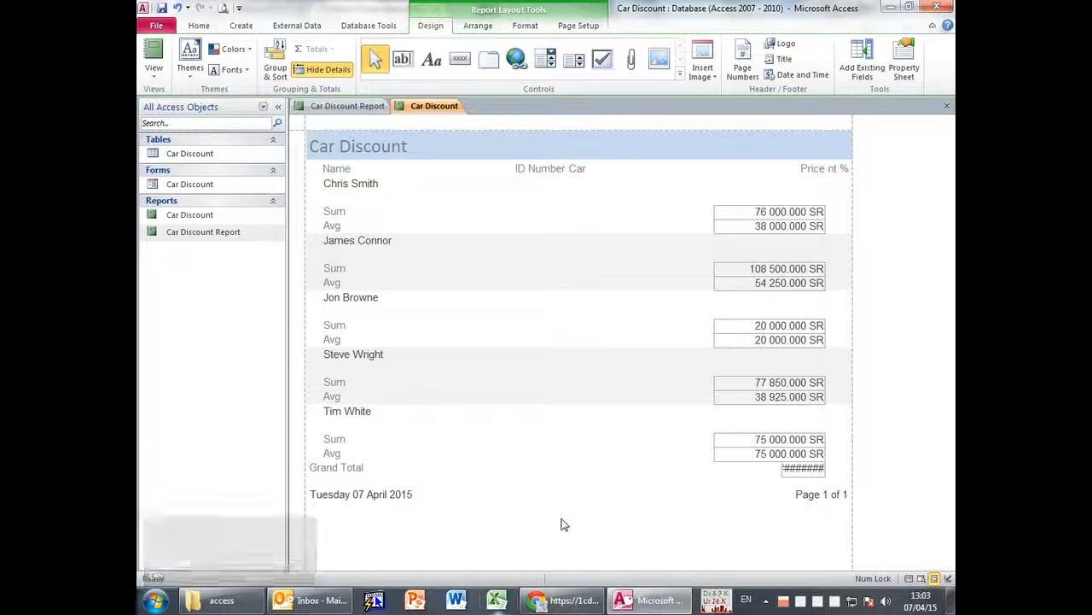
Widen the Grand Total box to show 357 350.000 SR, then close and save Car Discount.
left_click(794, 469)
left_click_drag(779, 468, 715, 467)
left_click(467, 406)
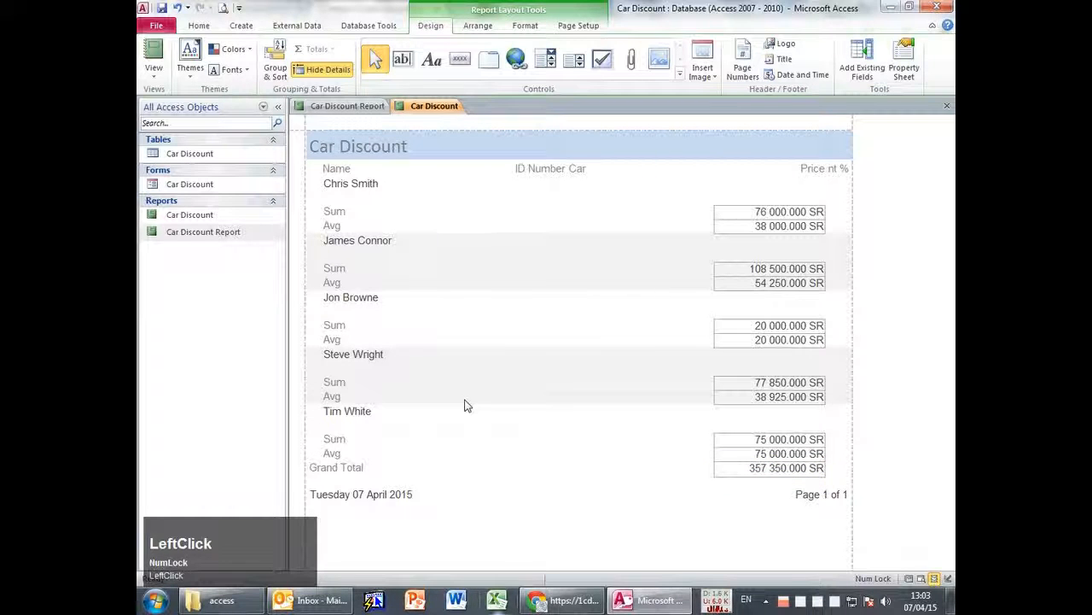
middle_click(418, 111)
left_click(497, 333)
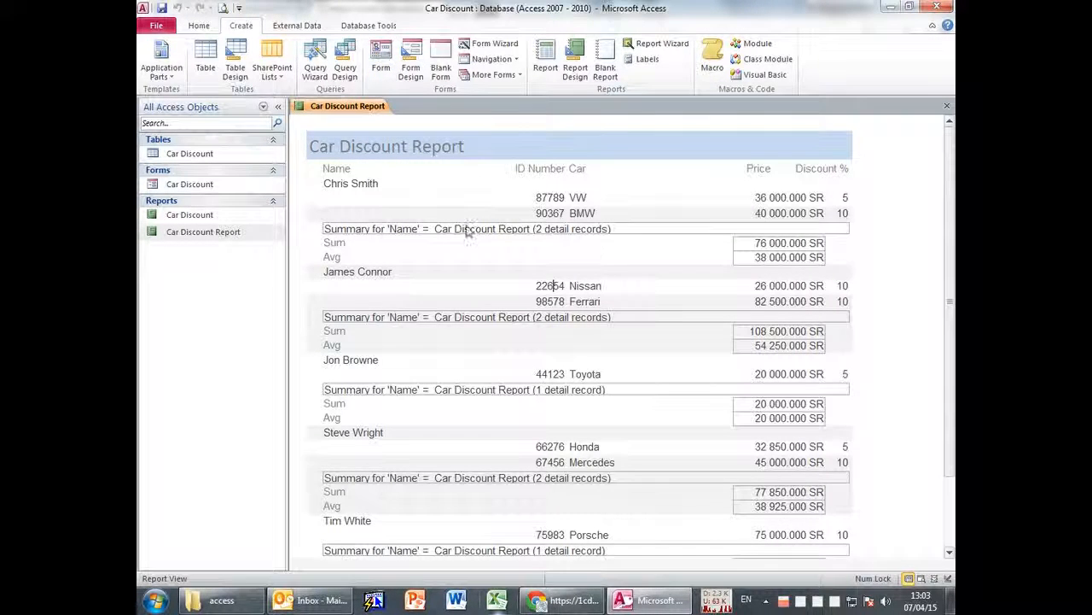
Open Car Discount Report in Design View and make the Name Footer taller.
left_click(199, 24)
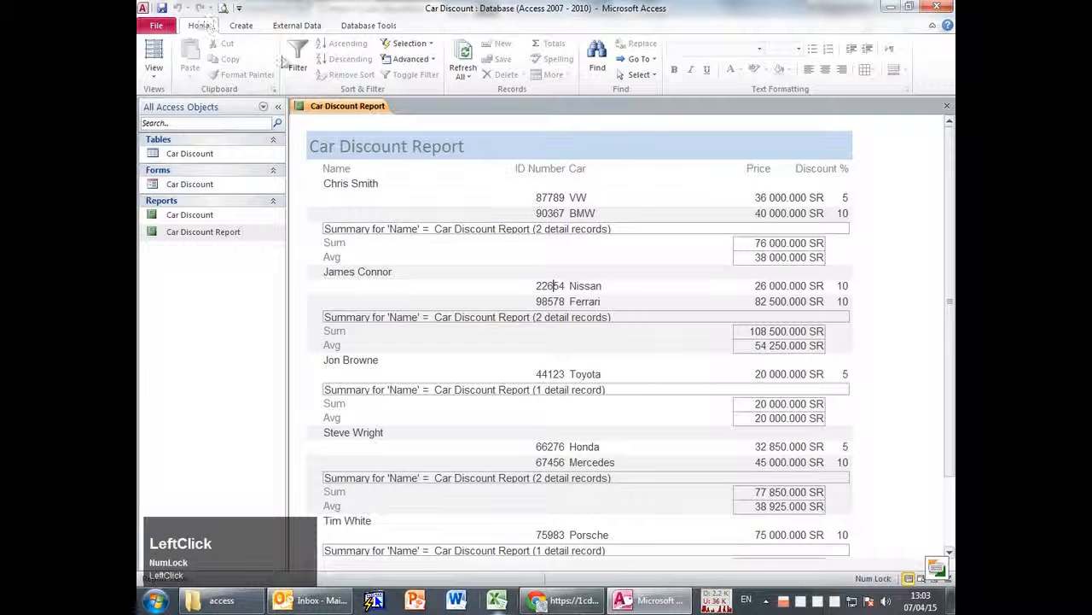
left_click(154, 72)
left_click(179, 189)
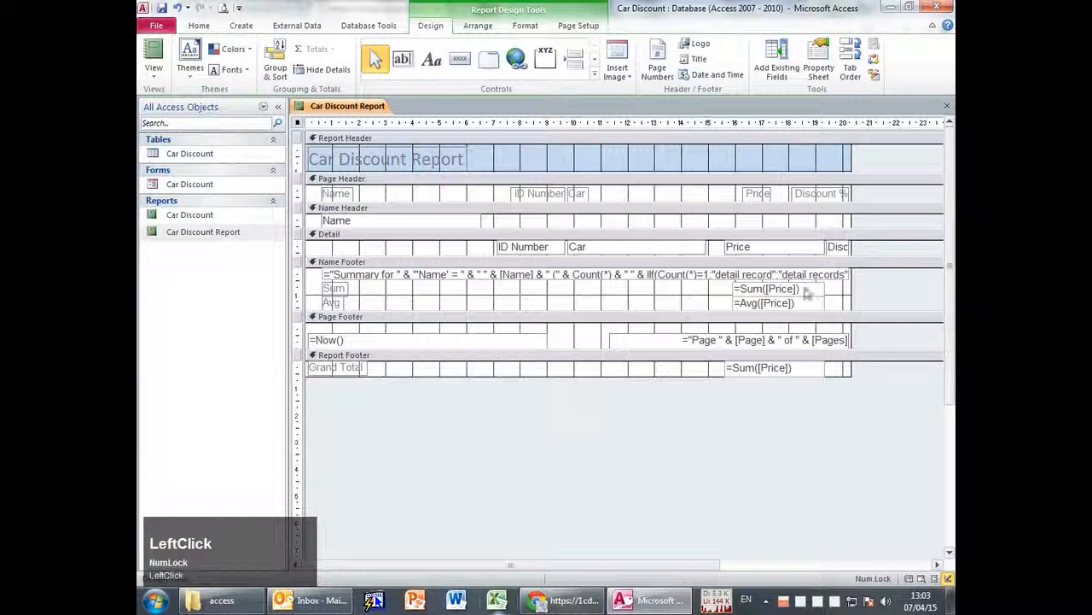
left_click(764, 290)
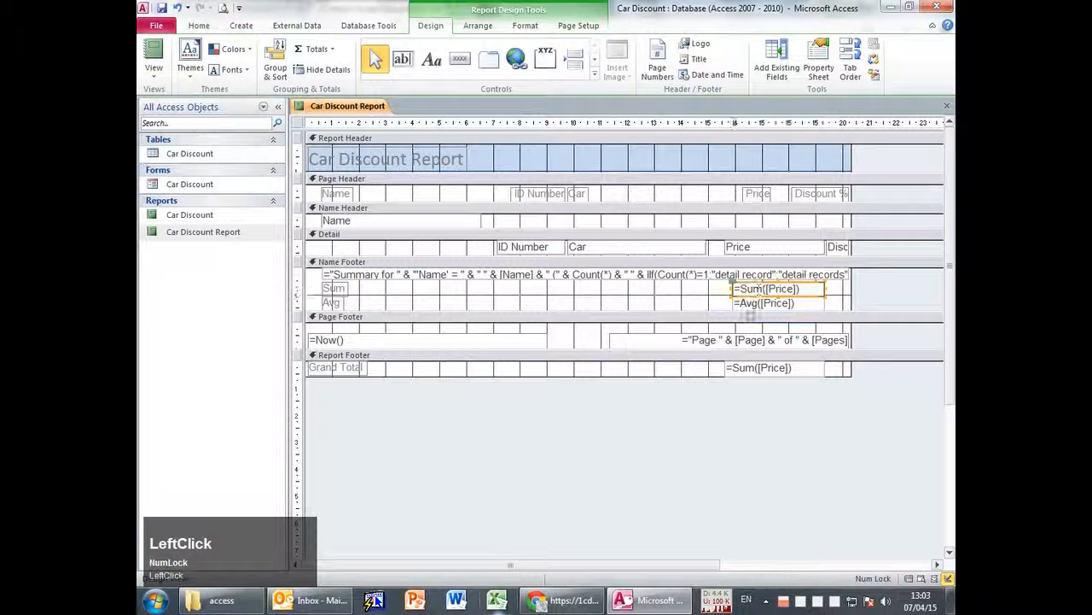
left_click(742, 304)
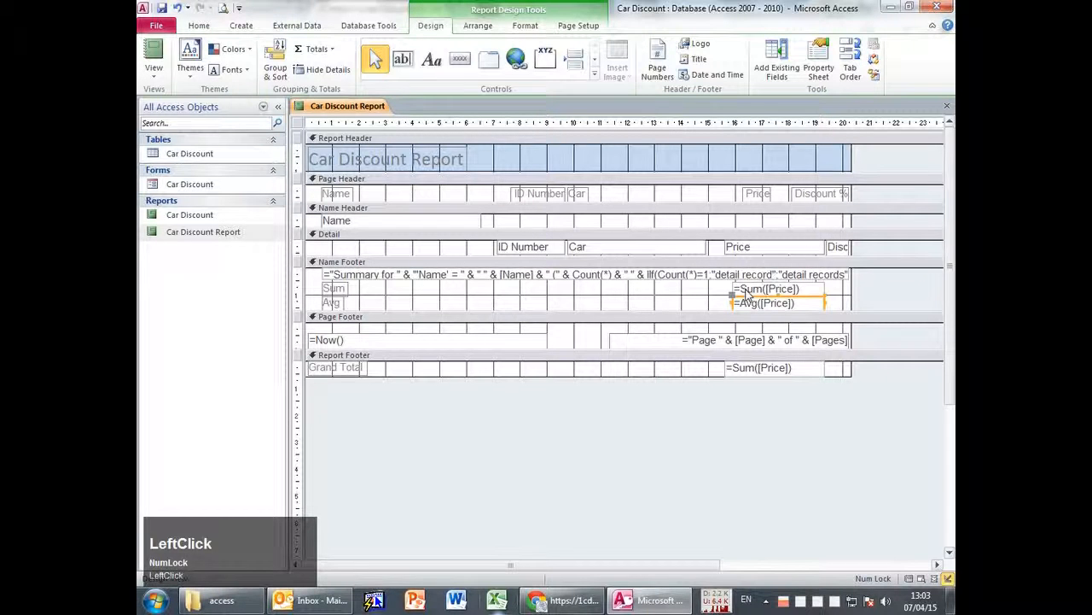
left_click(739, 289)
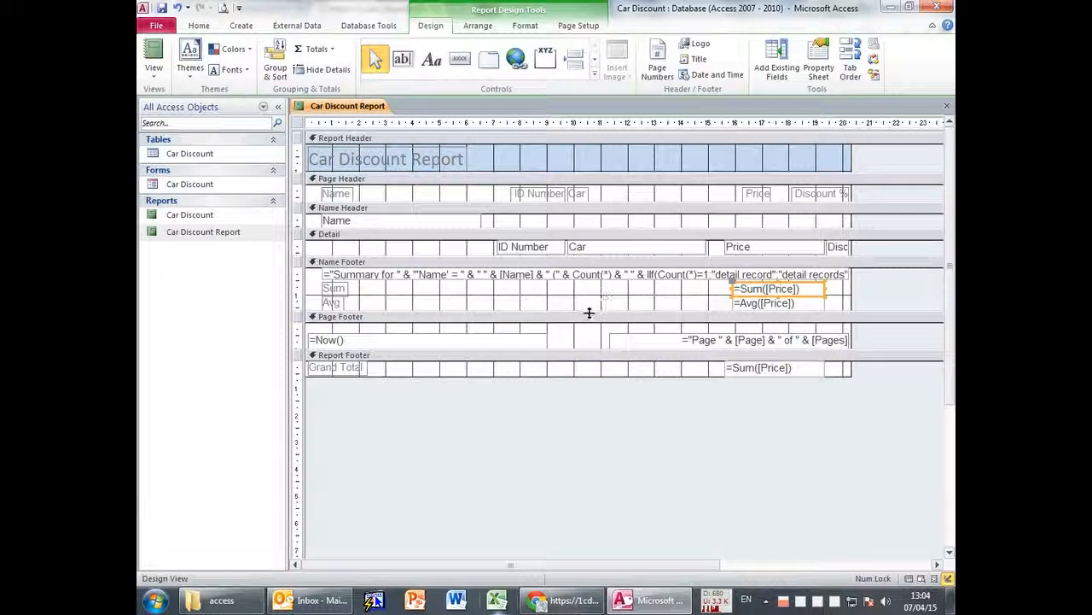
left_click_drag(592, 309, 591, 326)
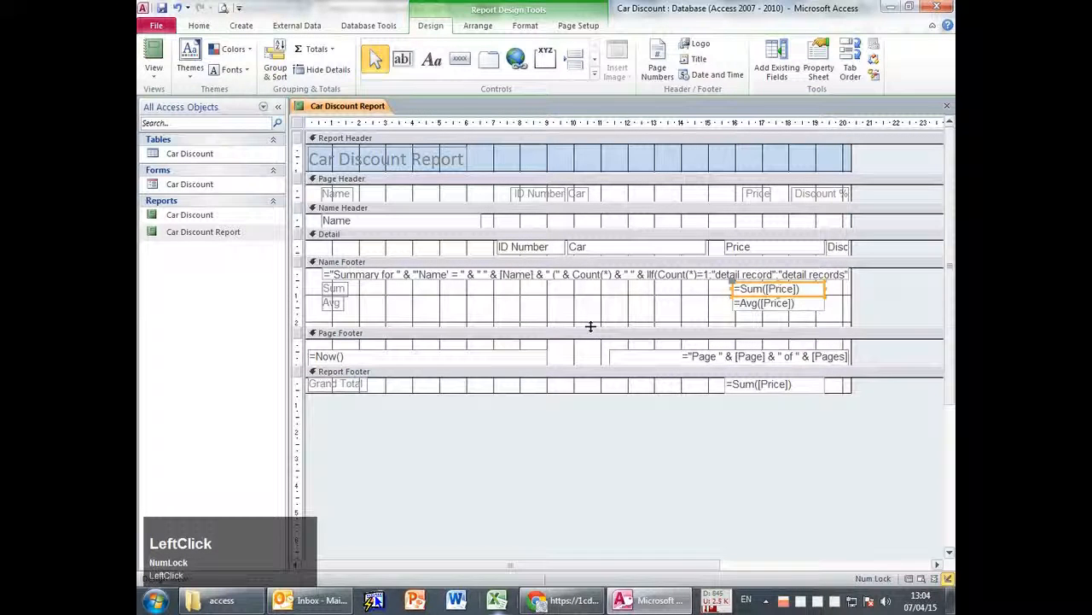
left_click_drag(693, 326, 692, 332)
Copy the Avg label and =Avg([Price]) total and paste them below the Avg row.
left_click(809, 305)
left_click(331, 303, "ctrl")
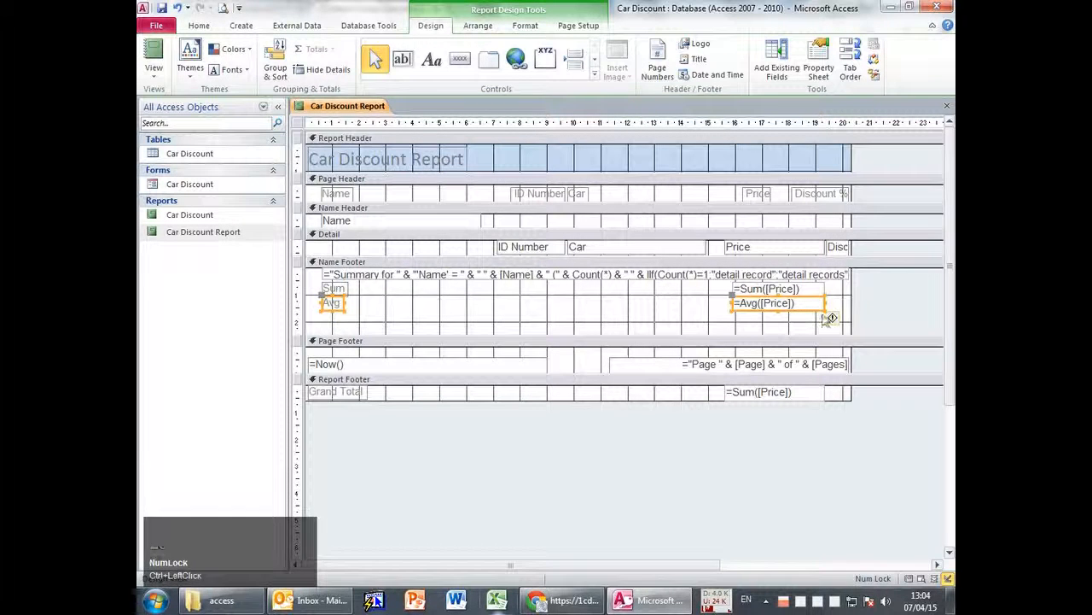
left_click(483, 331)
left_click(807, 306)
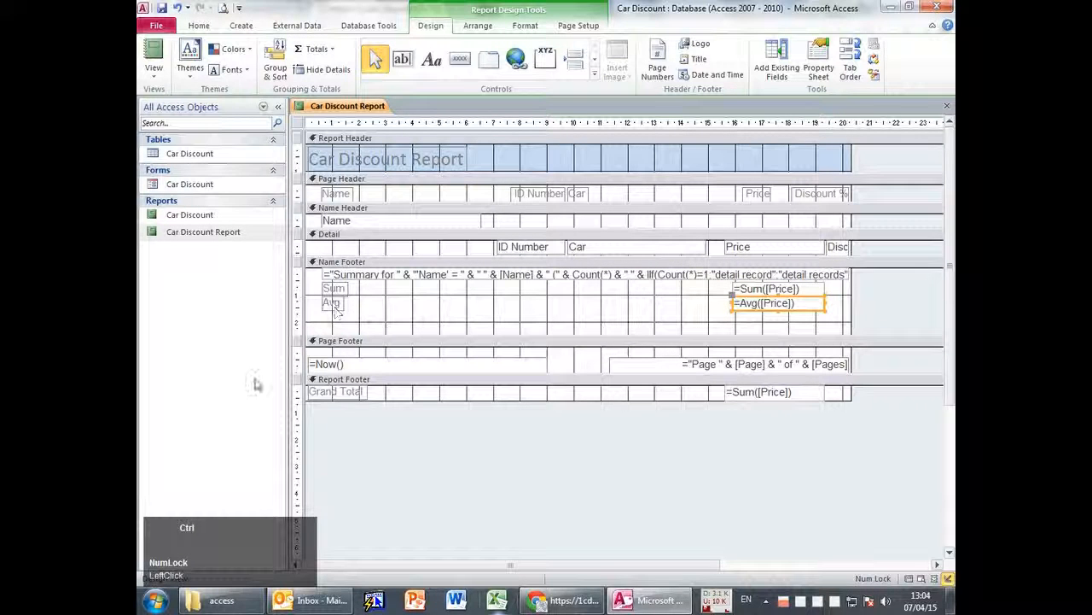
left_click(334, 306, "ctrl")
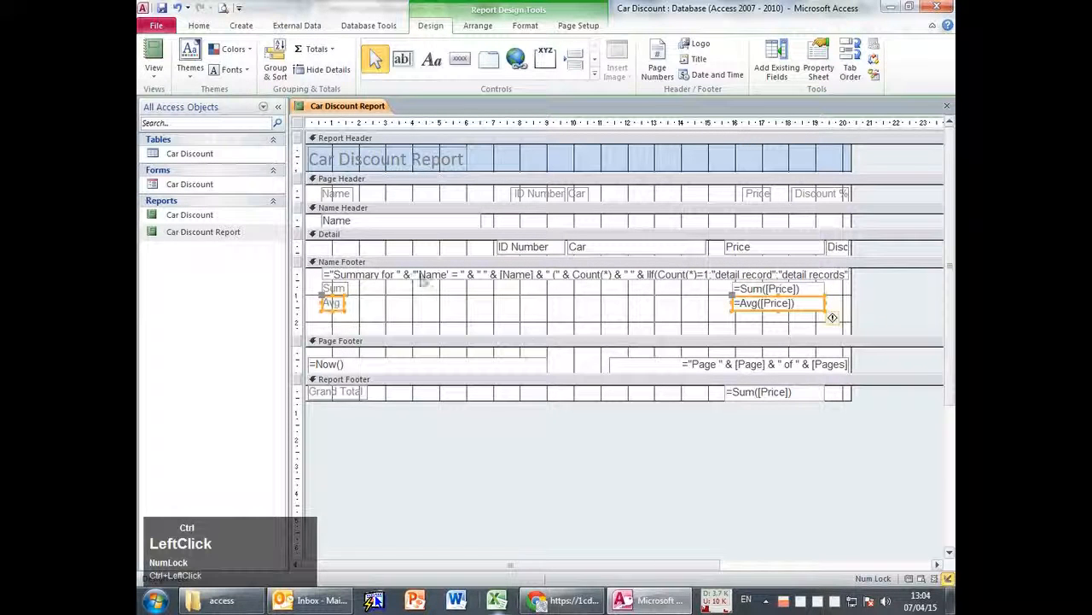
key("ctrl+c")
left_click(475, 313)
key("ctrl+v")
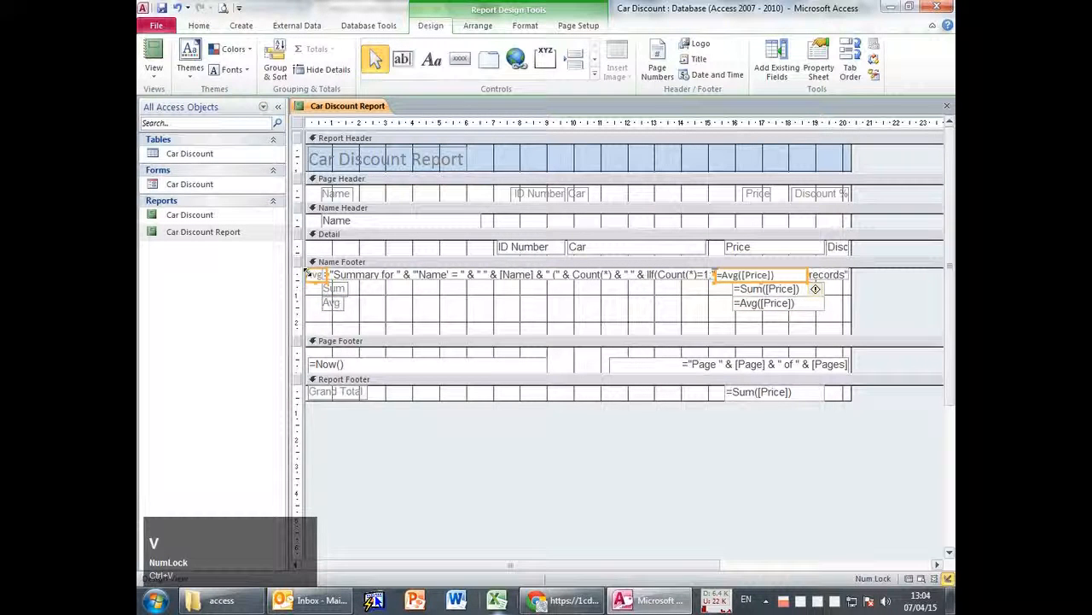
left_click_drag(724, 275, 742, 326)
left_click(546, 322)
Rename the copied label to Max and change its expression to =Max([Price]).
left_click(336, 321)
type("Max")
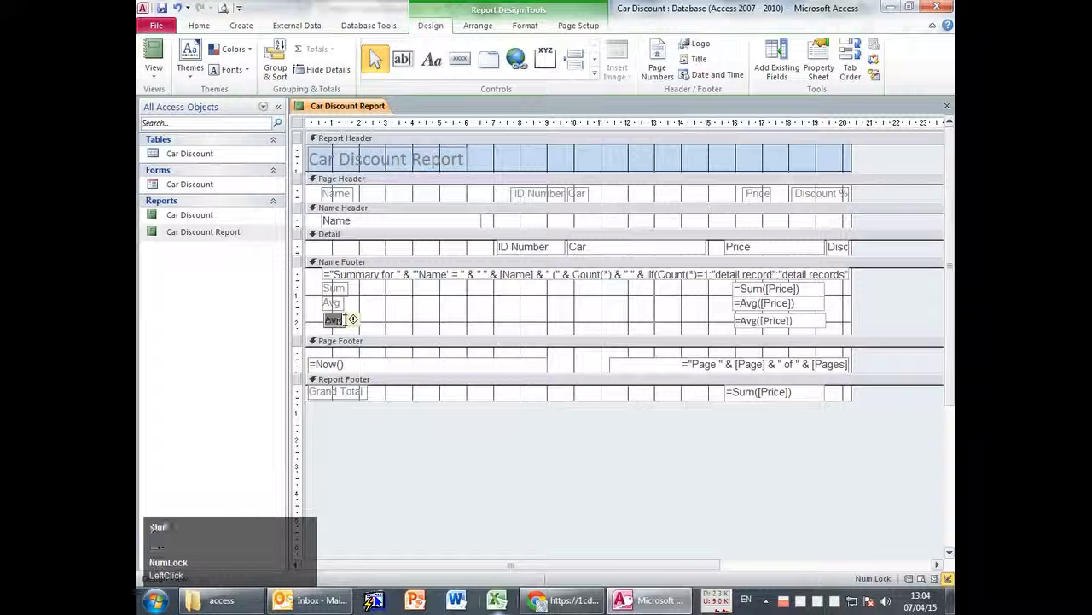
double_click(751, 322)
left_click(946, 106)
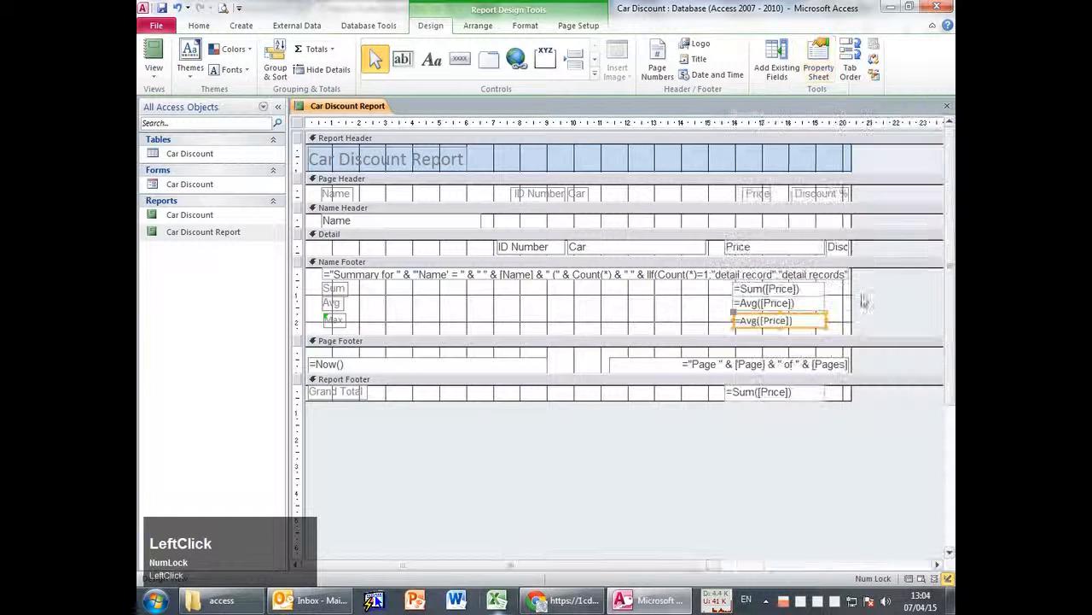
left_click(743, 321)
double_click(748, 320)
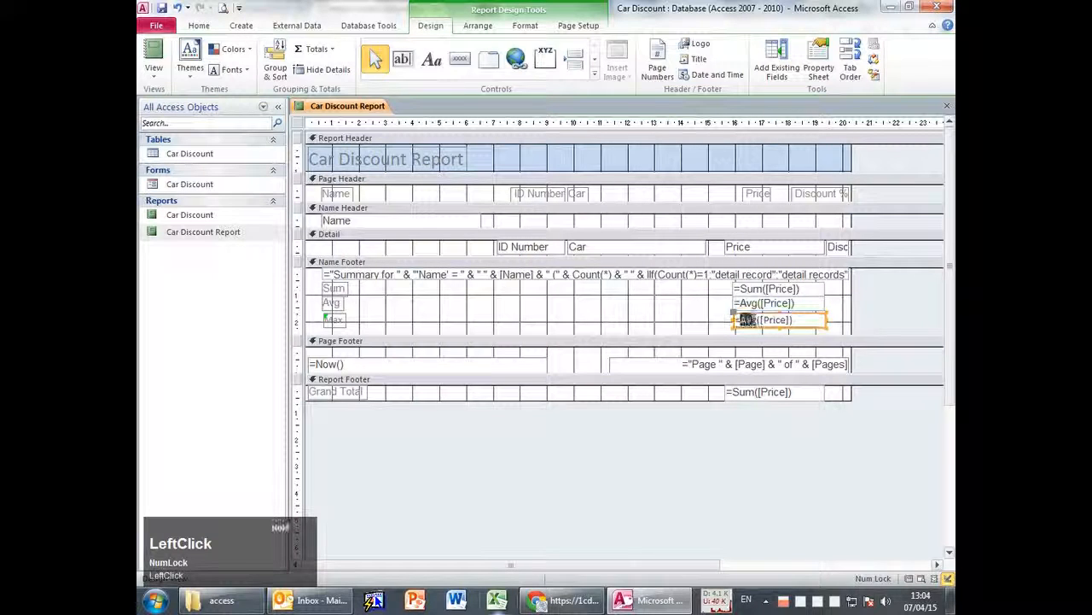
type("Max")
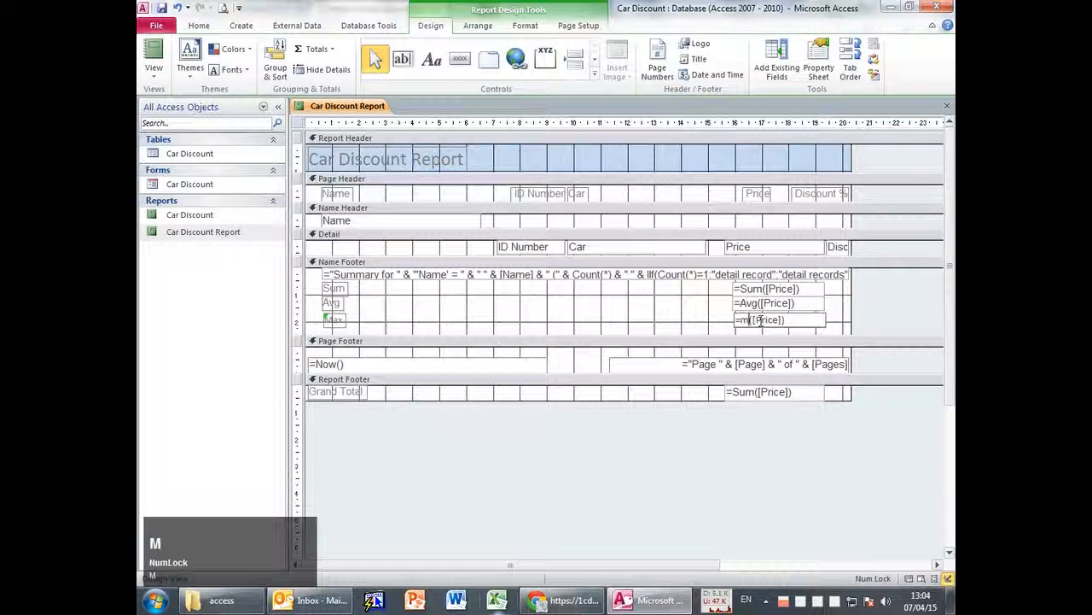
key("Return")
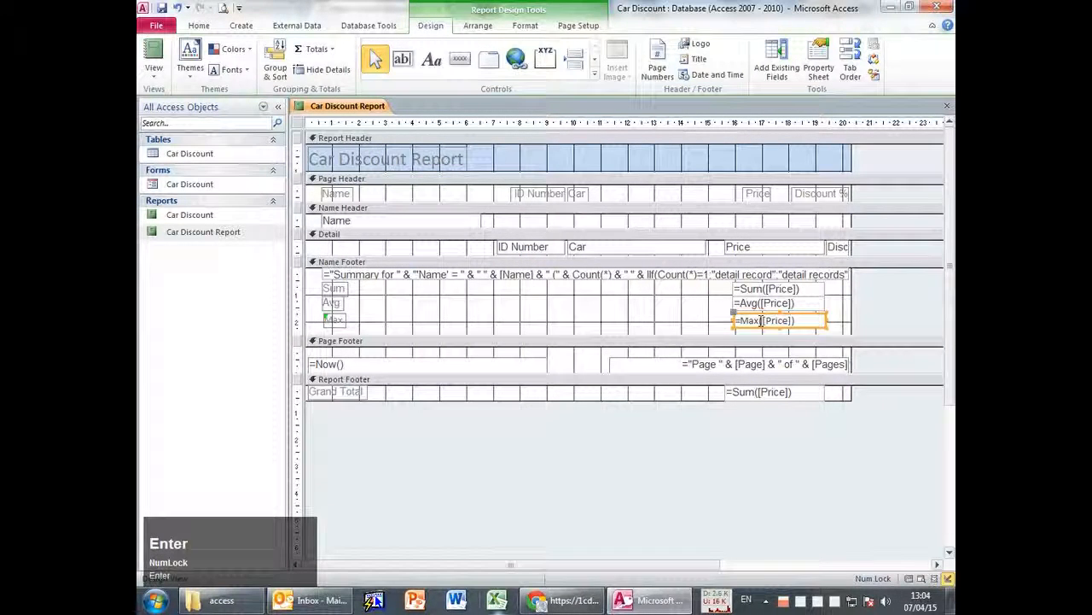
left_click(625, 335)
In Report View, check each name group's Max price, such as 82 500.000 SR.
left_click(153, 51)
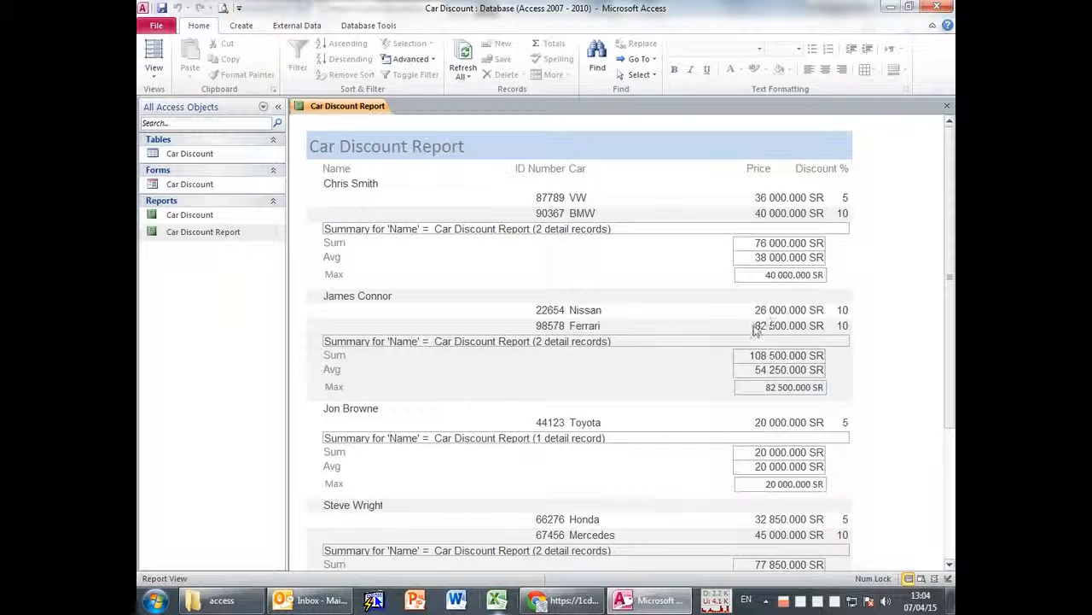
scroll(903, 427, "down", 1)
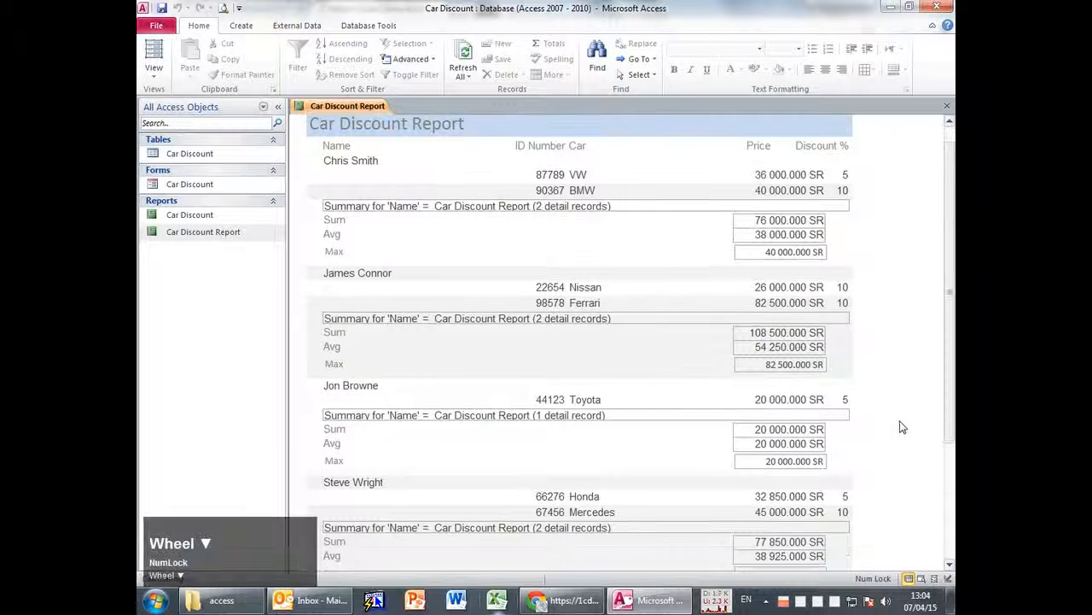
scroll(905, 427, "down", 6)
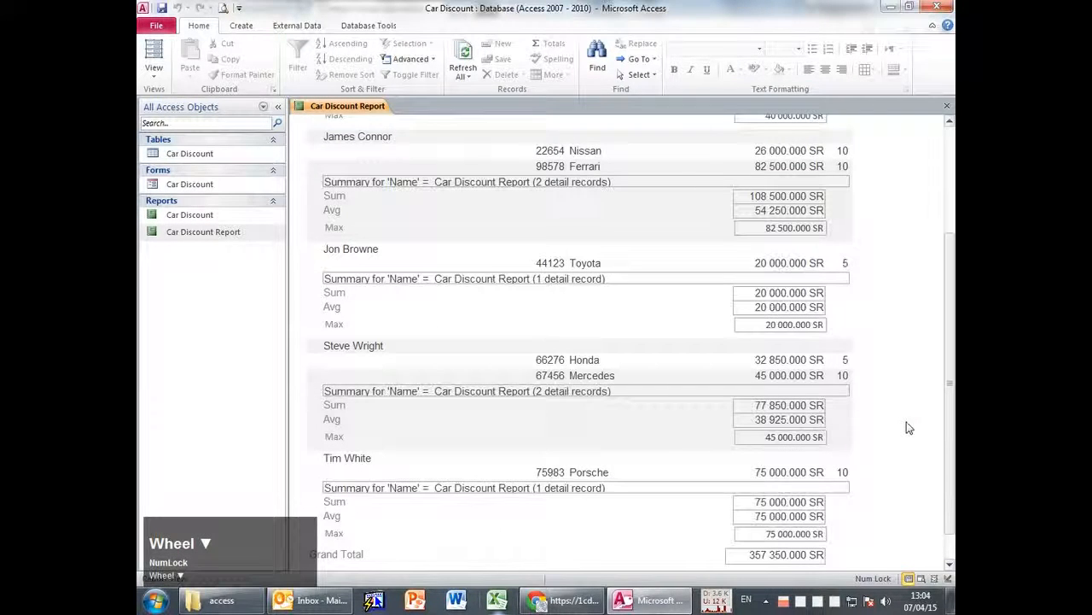
key("alt+Tab")
Review the assignment's car data table and step 5 specs, then minimize the remote session.
left_click(437, 369)
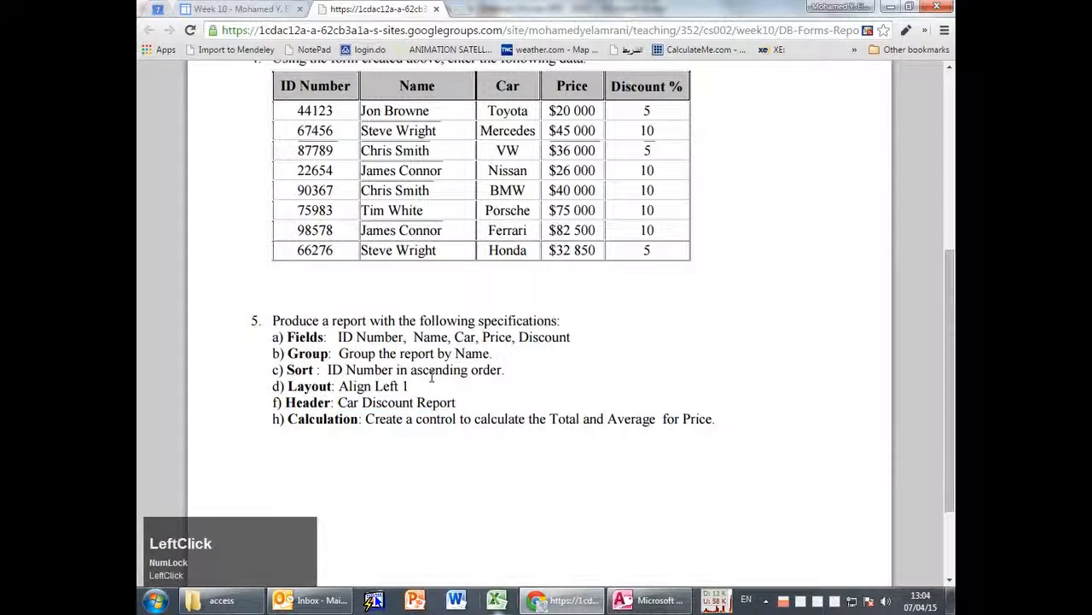
scroll(683, 352, "down", 3)
scroll(682, 352, "up", 5)
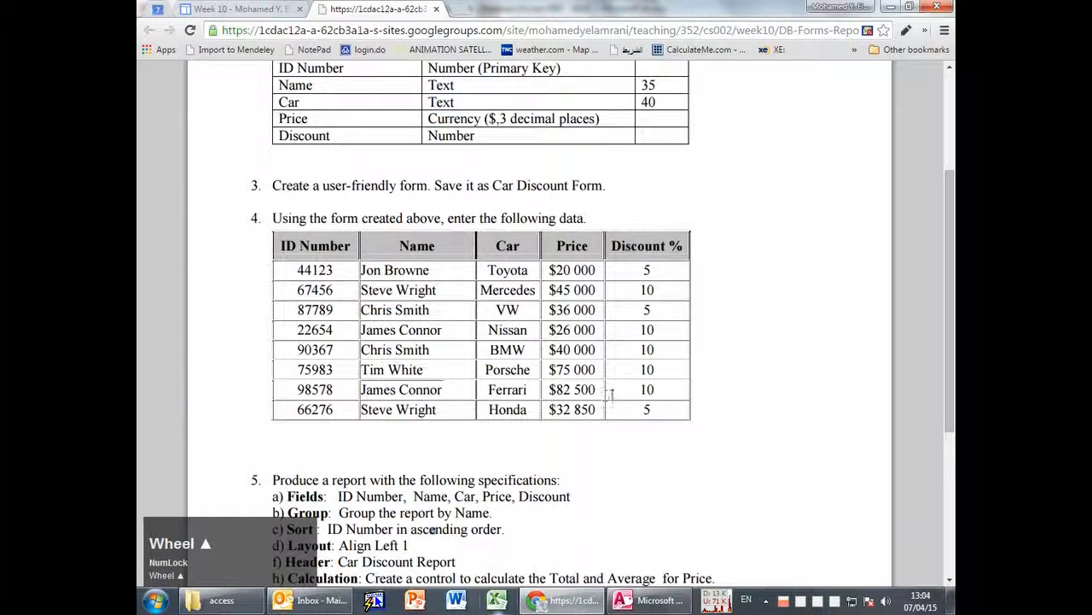
scroll(633, 397, "down", 1)
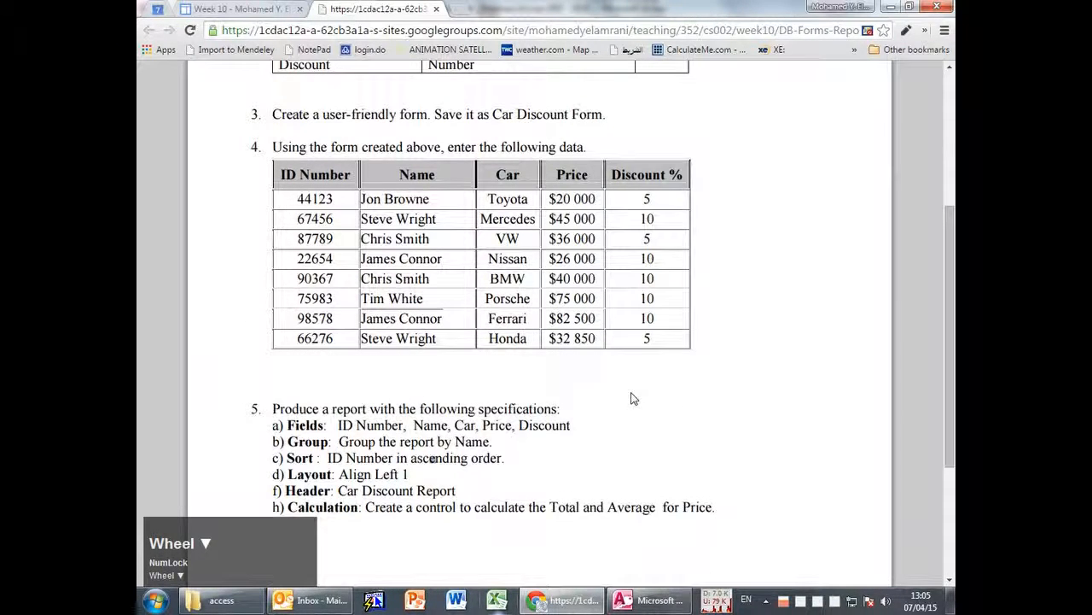
scroll(551, 476, "down", 1)
left_click(559, 477)
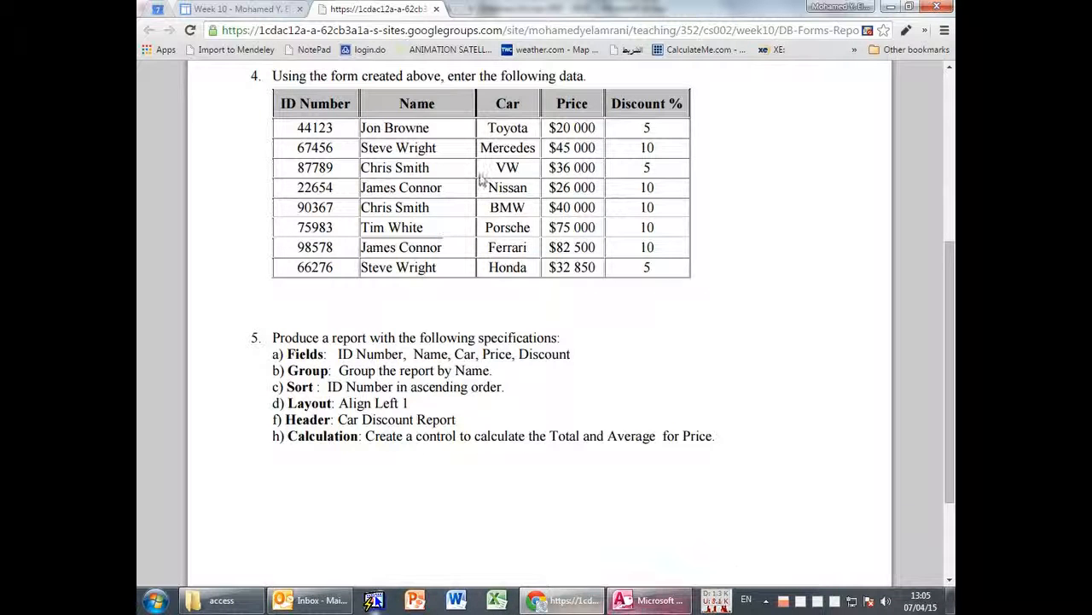
left_click(669, 9)
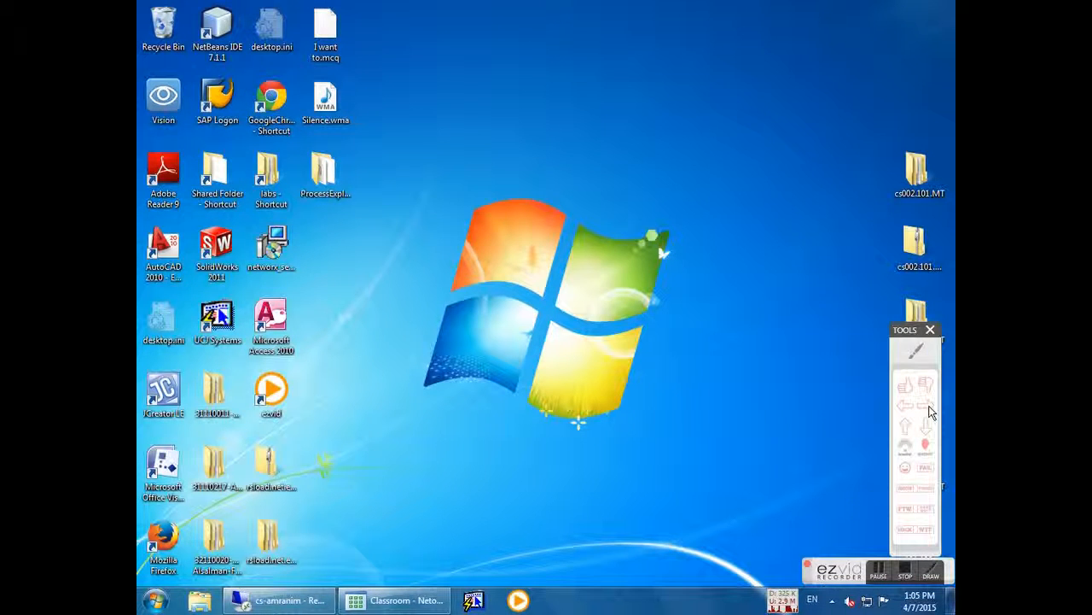
Highlight the assignment's Layout requirement, then return to the Car Discount database.
left_click(930, 329)
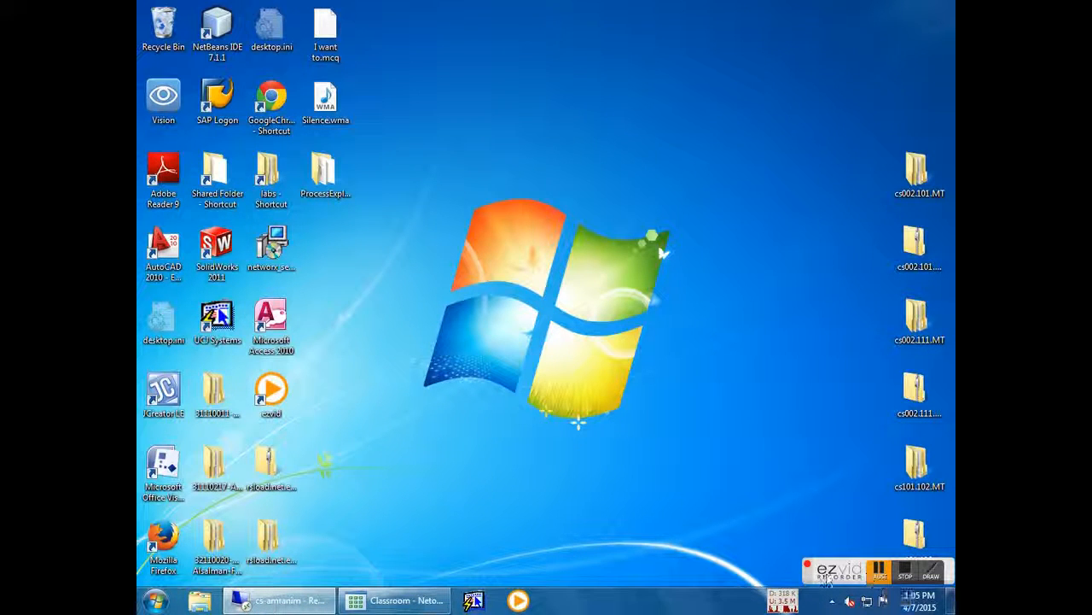
left_click(384, 603)
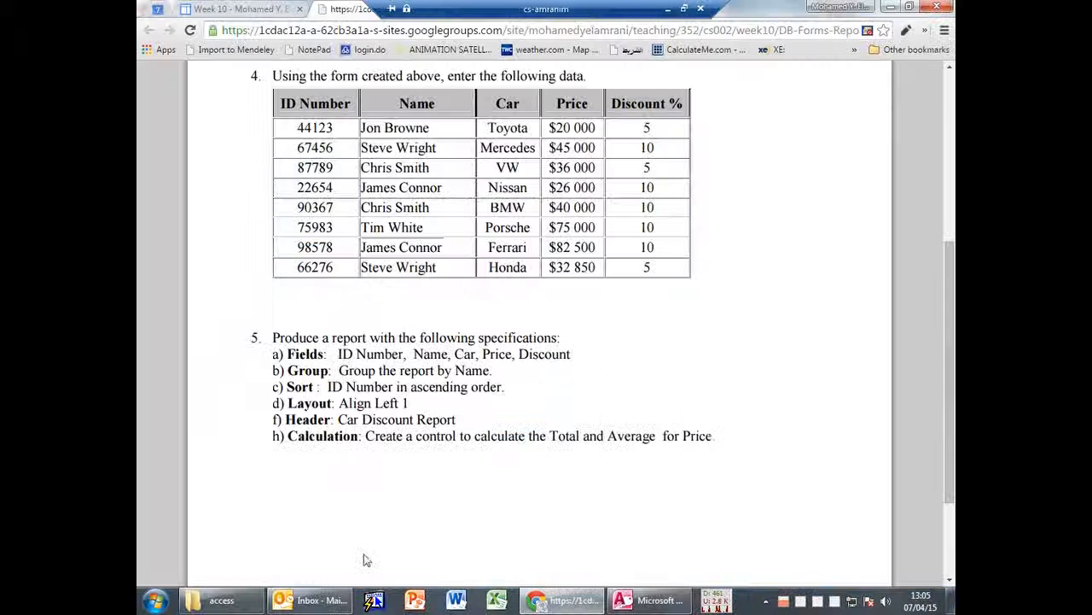
left_click_drag(286, 402, 406, 402)
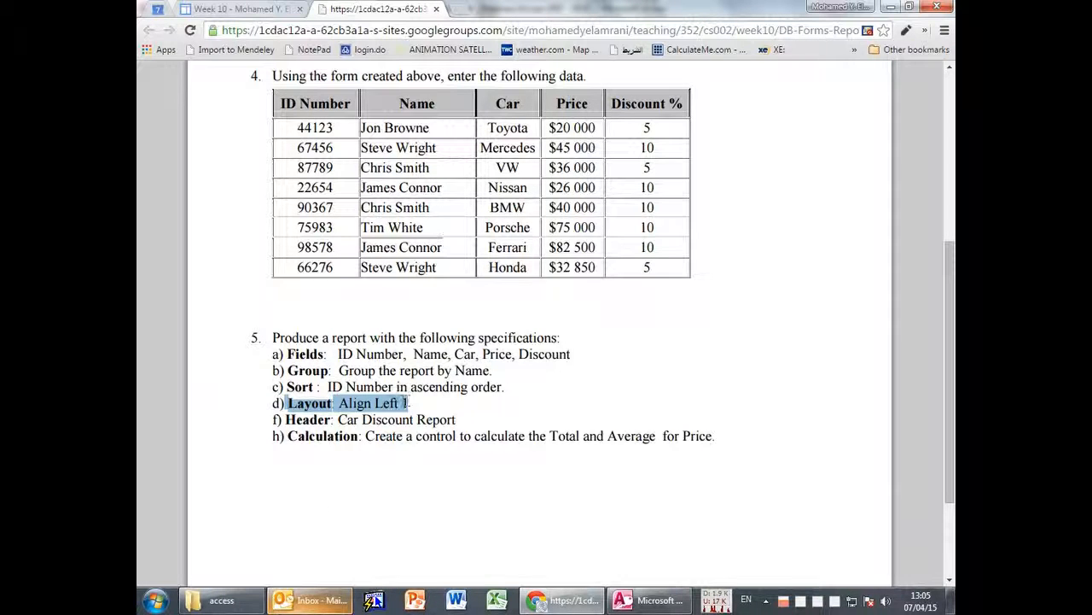
left_click(411, 401)
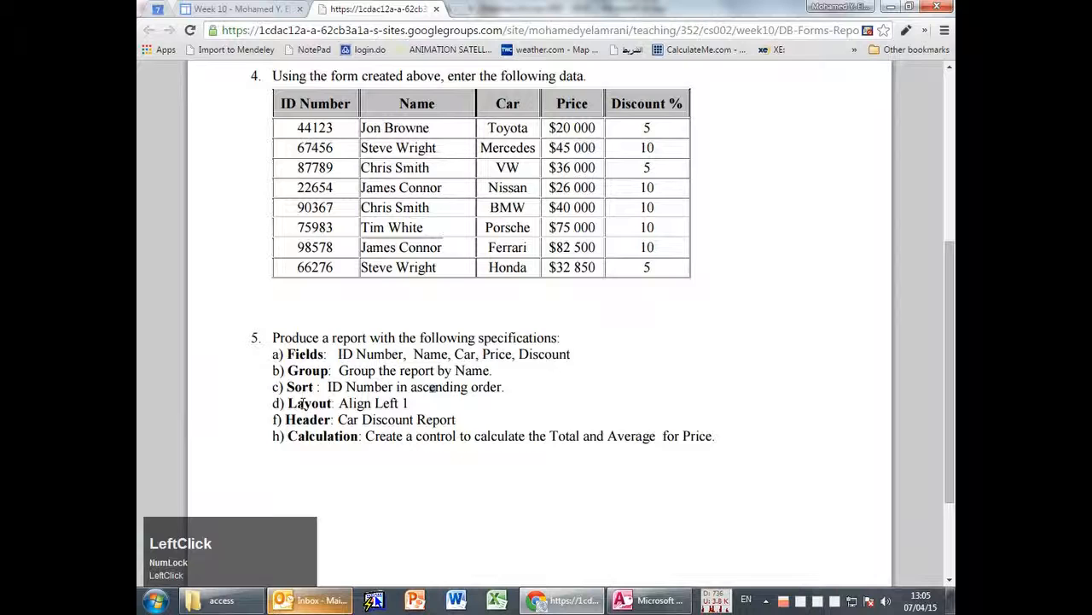
left_click(643, 602)
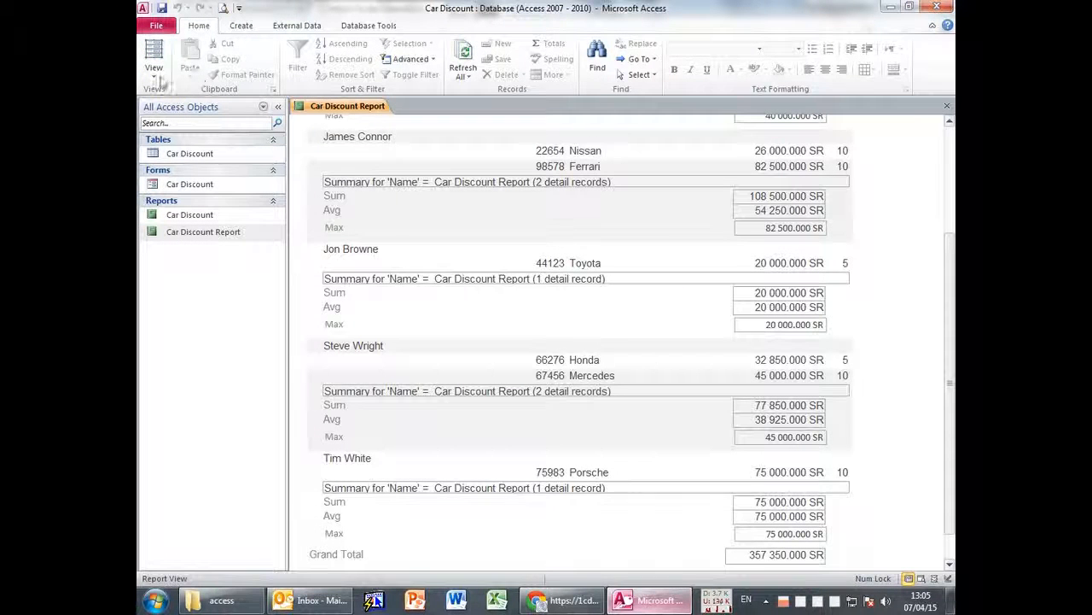
Start a Report Wizard report with all fields, grouped by Name and sorted by ID Number.
left_click(242, 26)
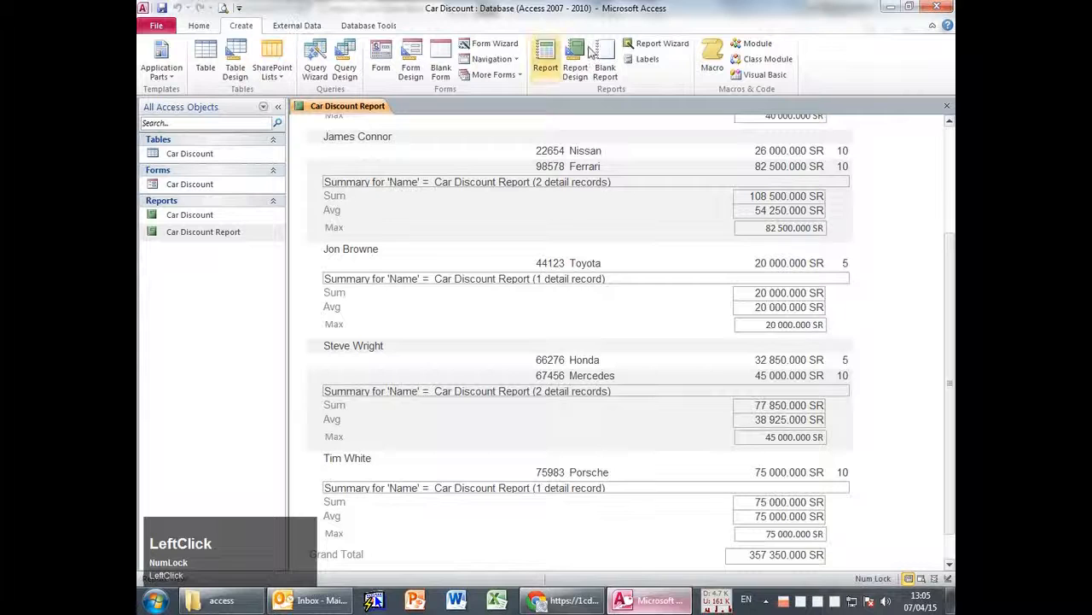
left_click(659, 43)
left_click(522, 268)
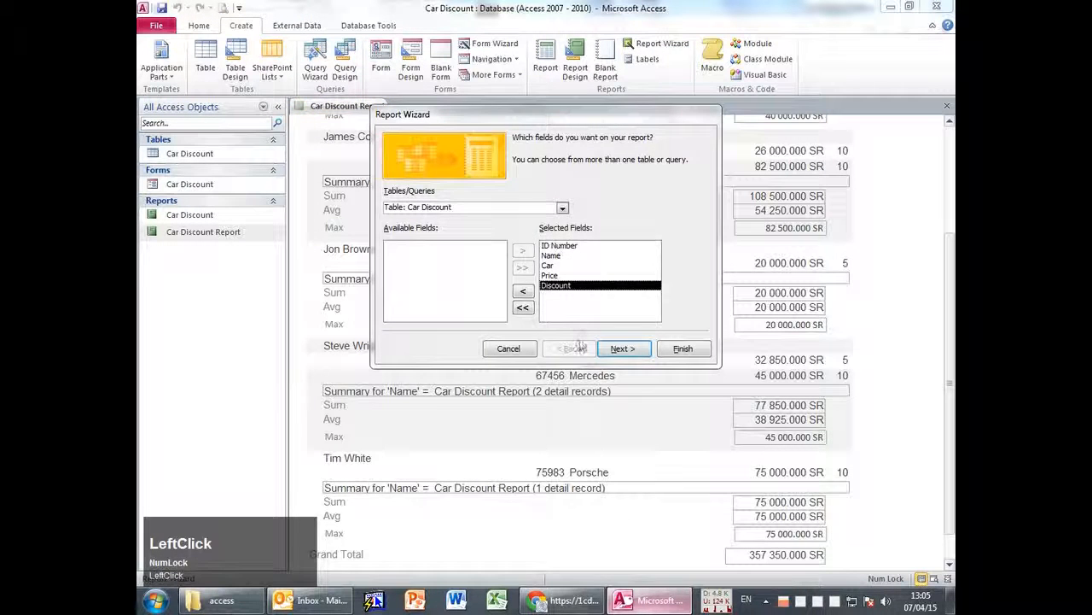
left_click(622, 348)
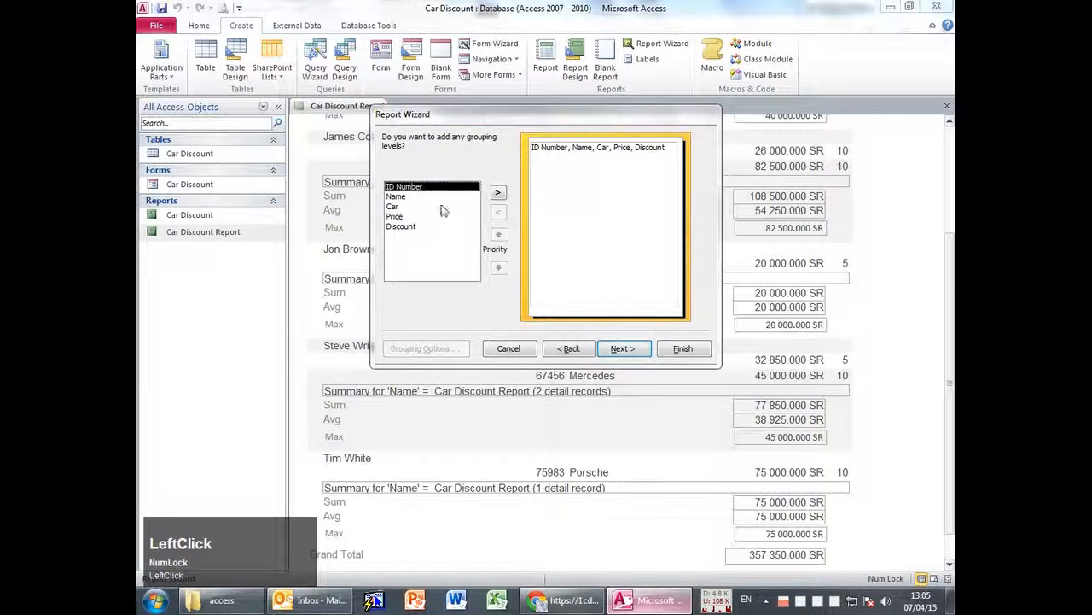
left_click(400, 196)
left_click(498, 192)
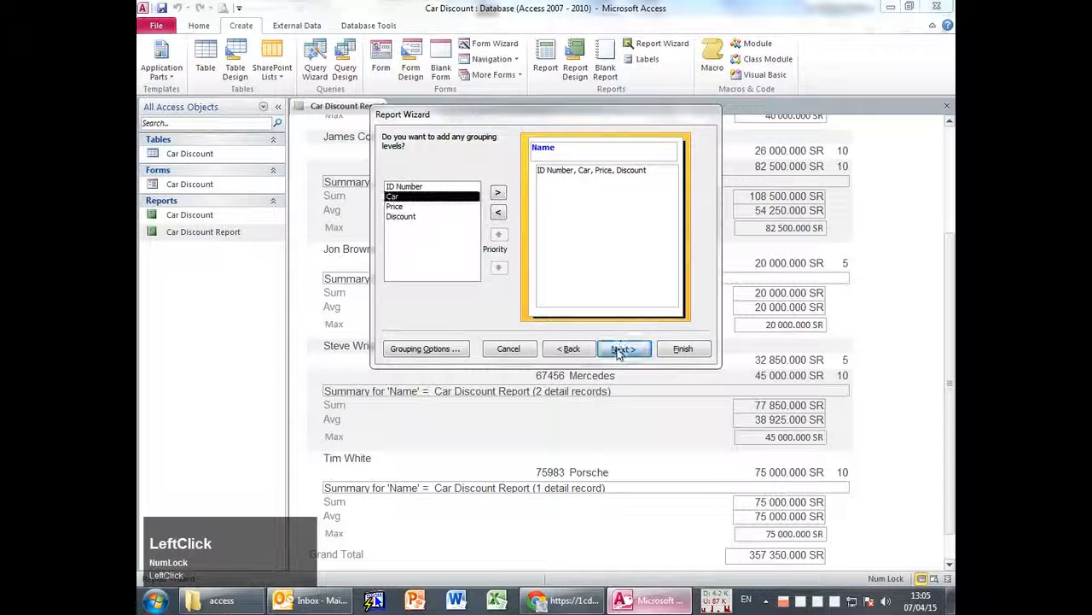
left_click(622, 348)
left_click(635, 184)
left_click(612, 205)
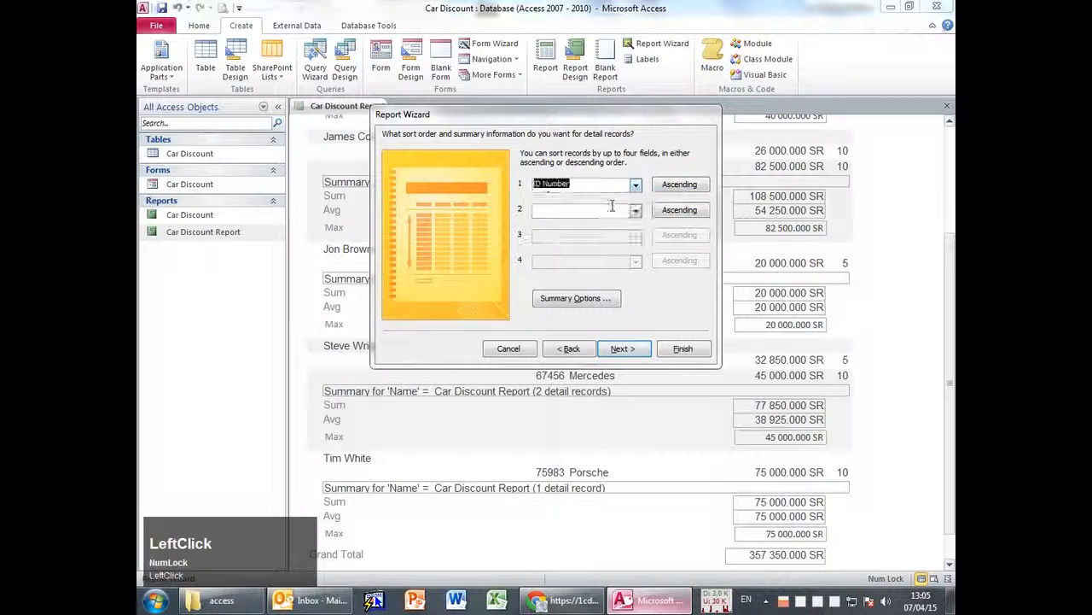
Set the summary options to Sum and Avg of Price.
left_click(584, 298)
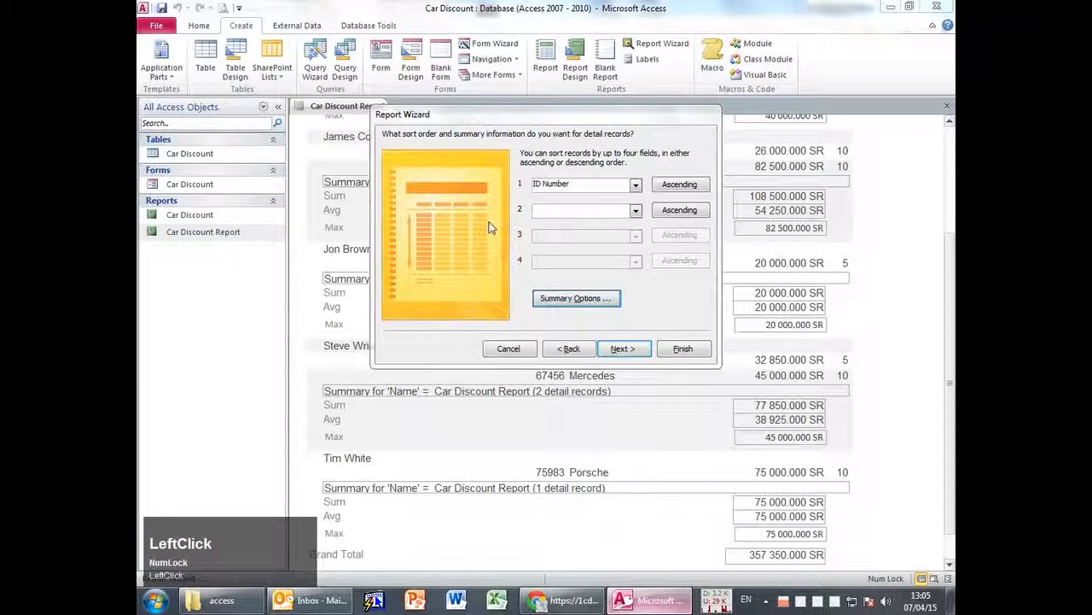
left_click(505, 179)
left_click(523, 179)
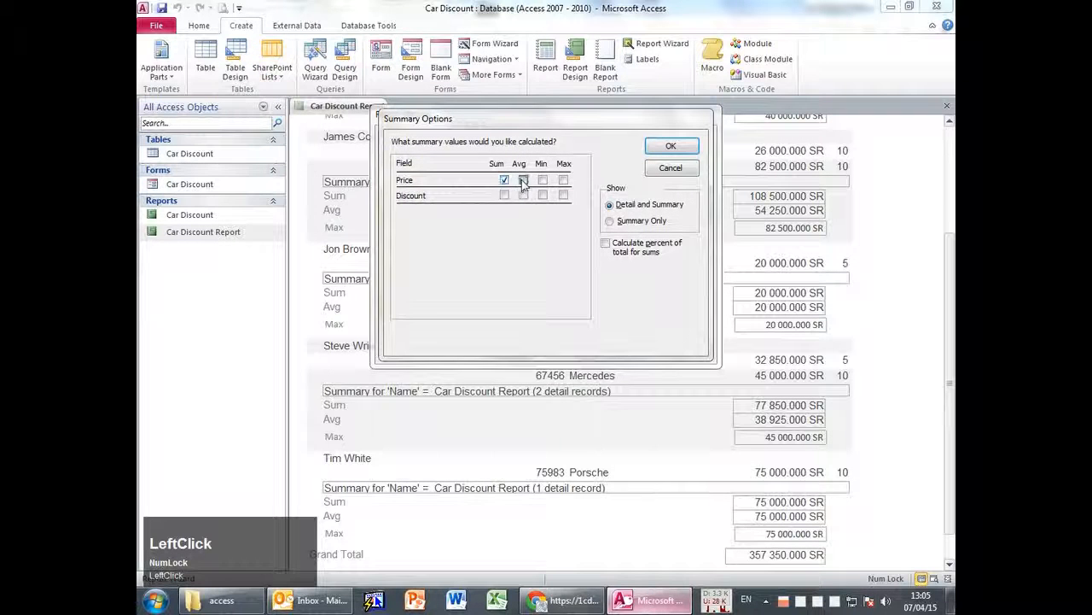
left_click(656, 168)
left_click(621, 349)
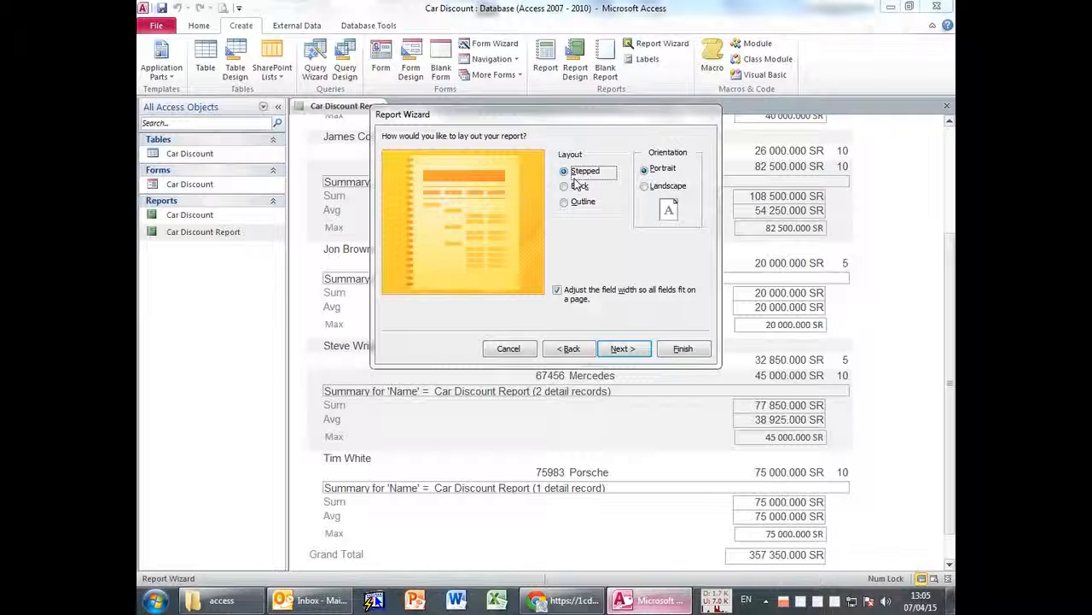
Compare Stepped, Block and Outline layouts, pick Block, and create Car Discount1.
left_click(583, 186)
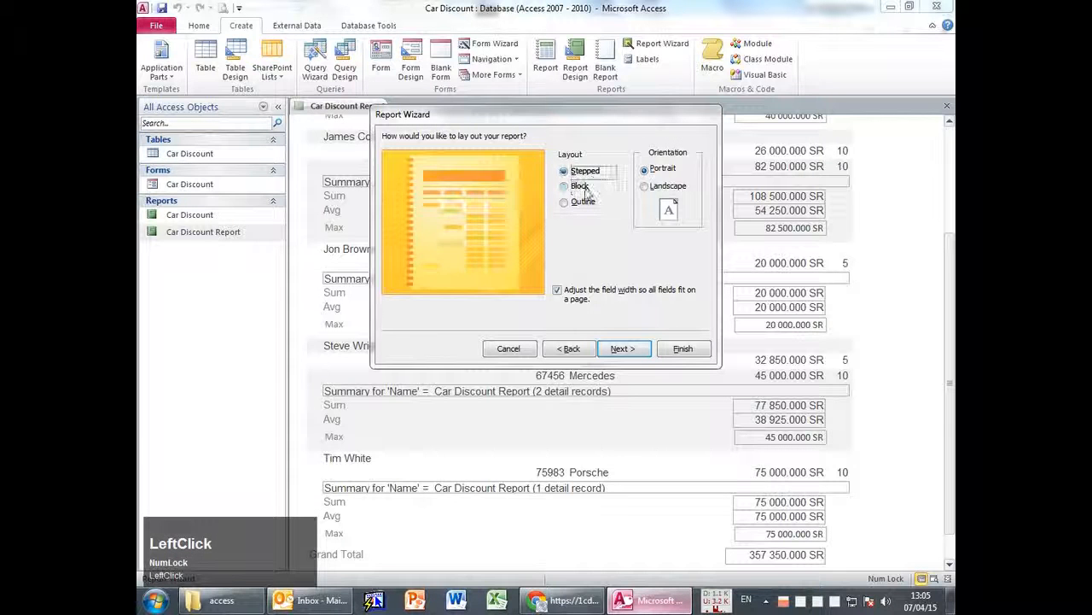
left_click(583, 171)
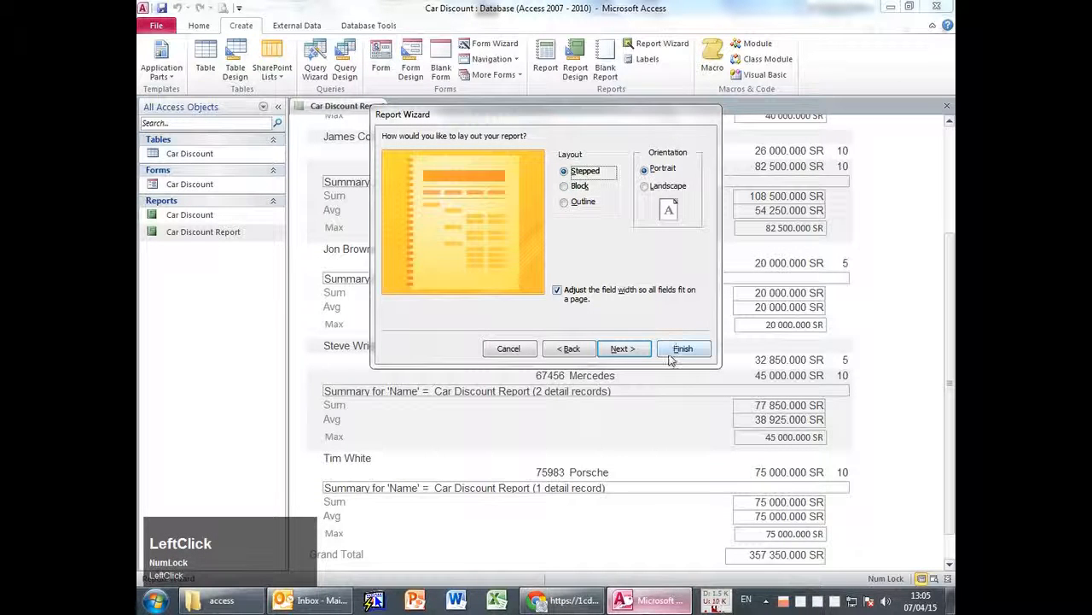
left_click(580, 187)
left_click(582, 203)
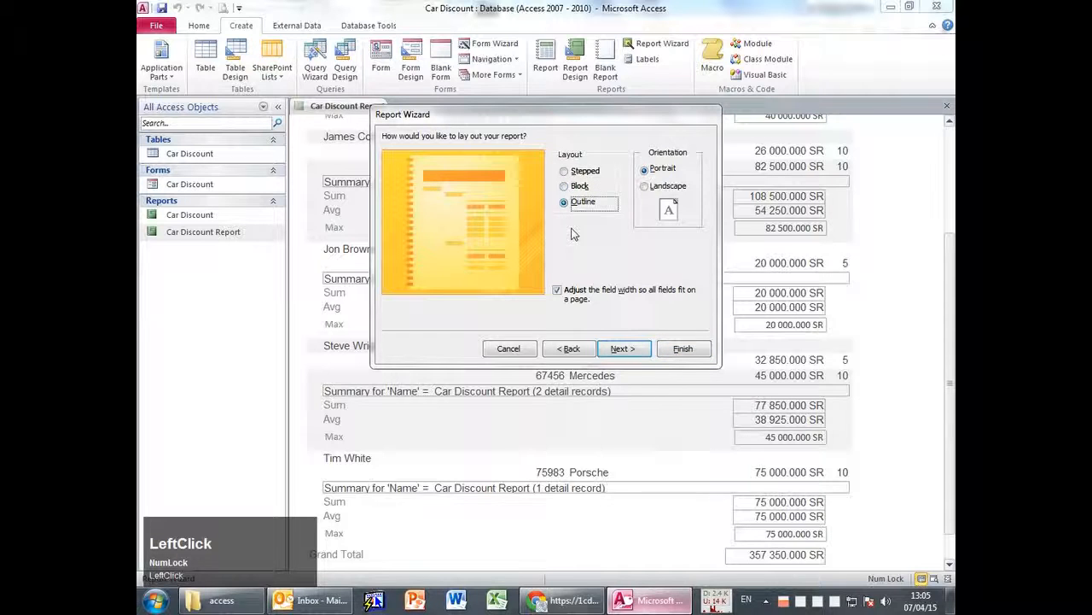
left_click(580, 172)
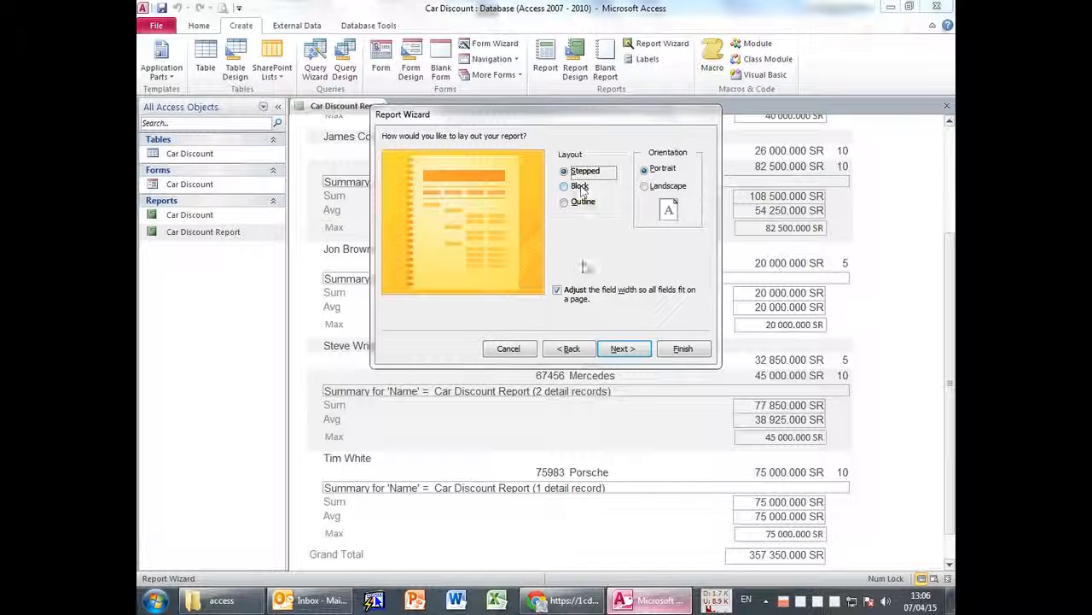
left_click(579, 186)
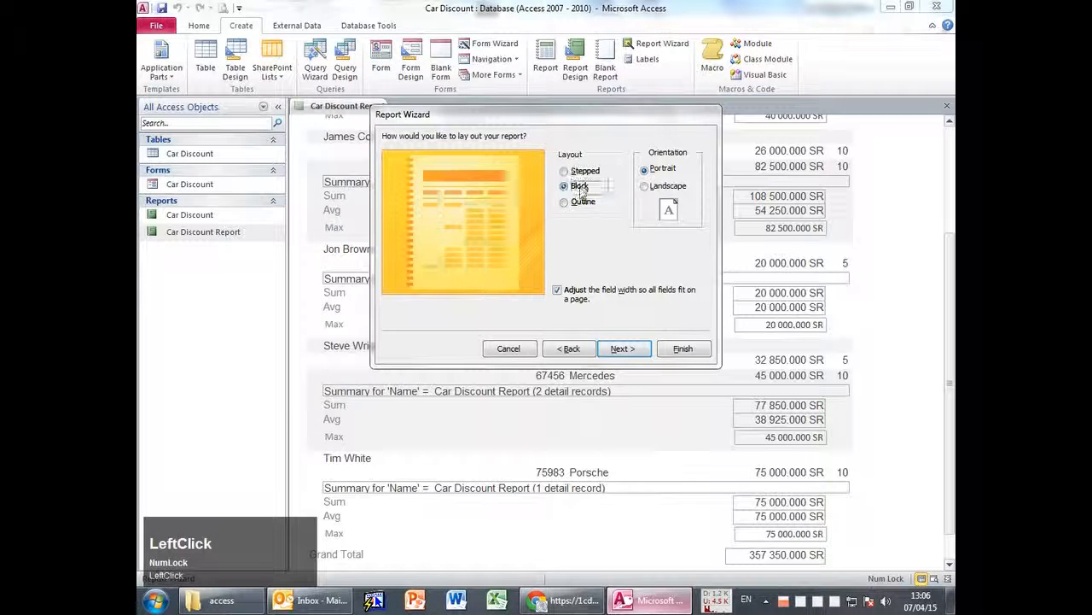
left_click(577, 202)
left_click(580, 186)
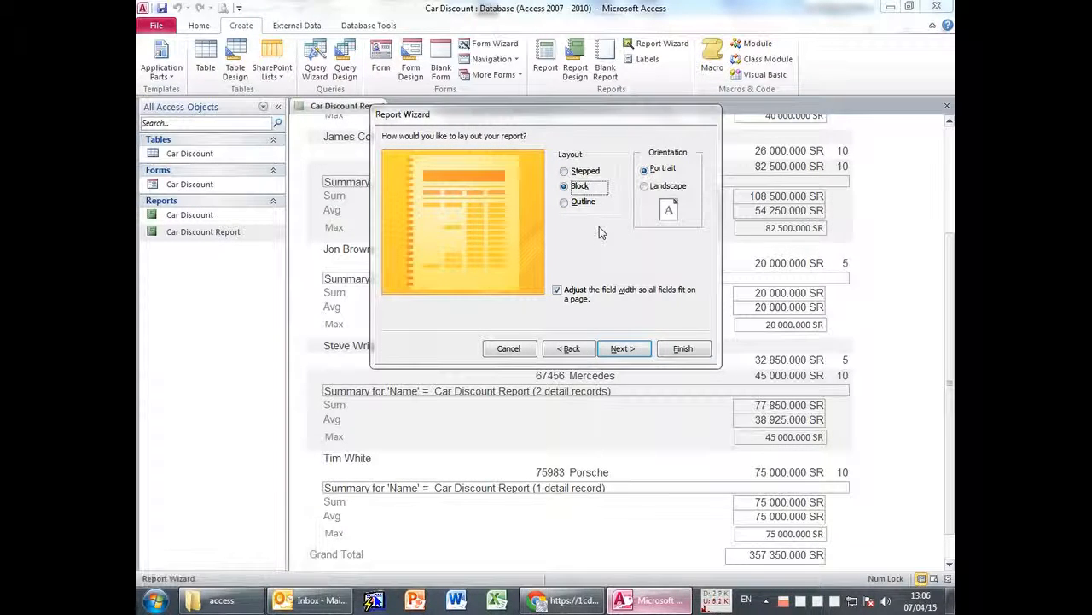
left_click(681, 349)
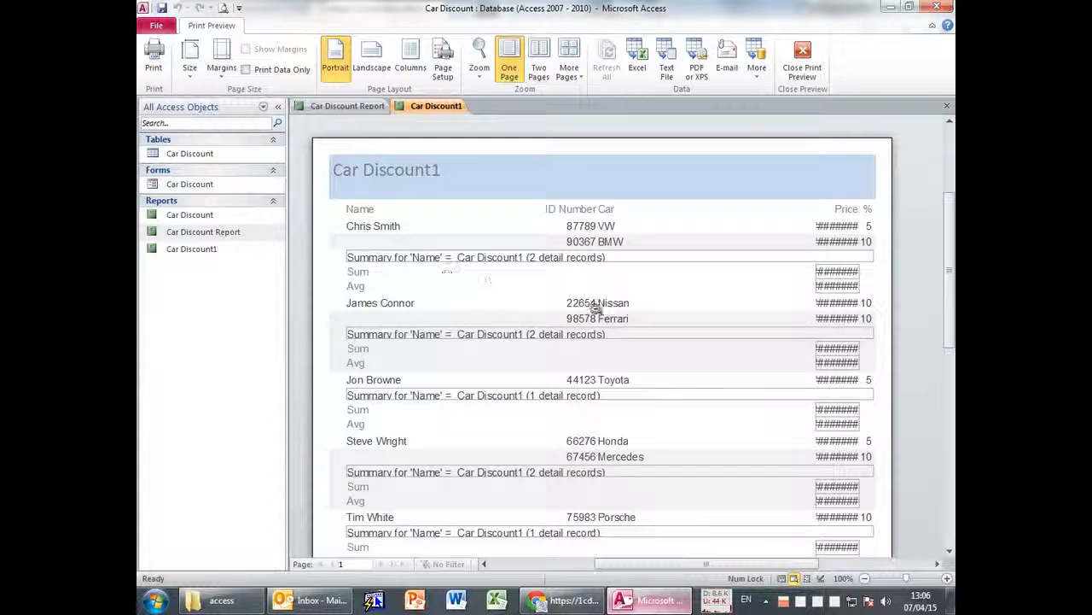
Close Car Discount1 and Car Discount Report, saving Car Discount Report's design changes.
scroll(688, 281, "down", 4)
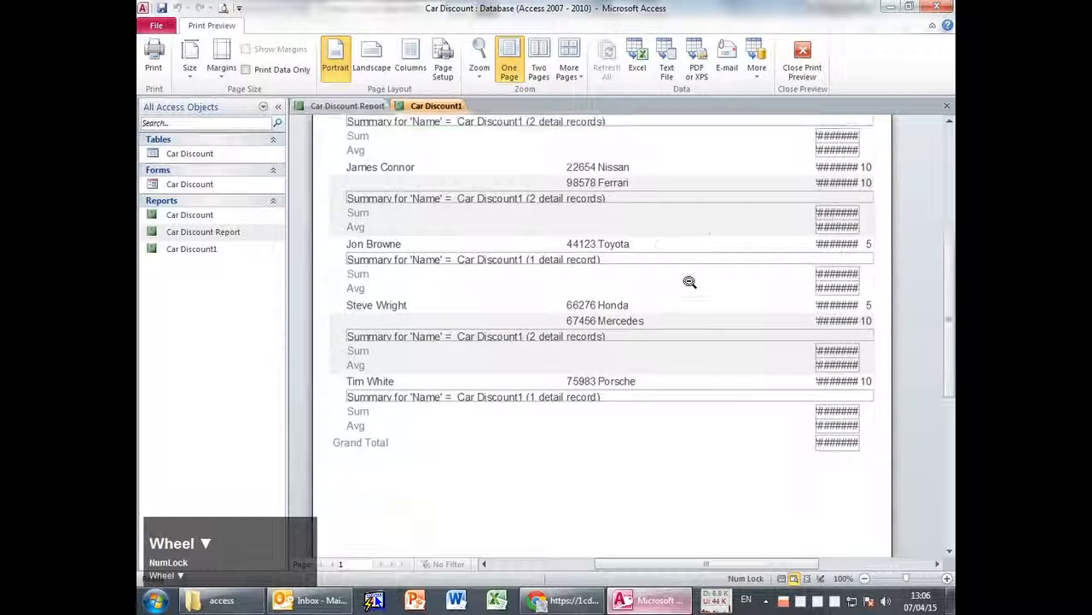
scroll(688, 281, "up", 2)
middle_click(419, 106)
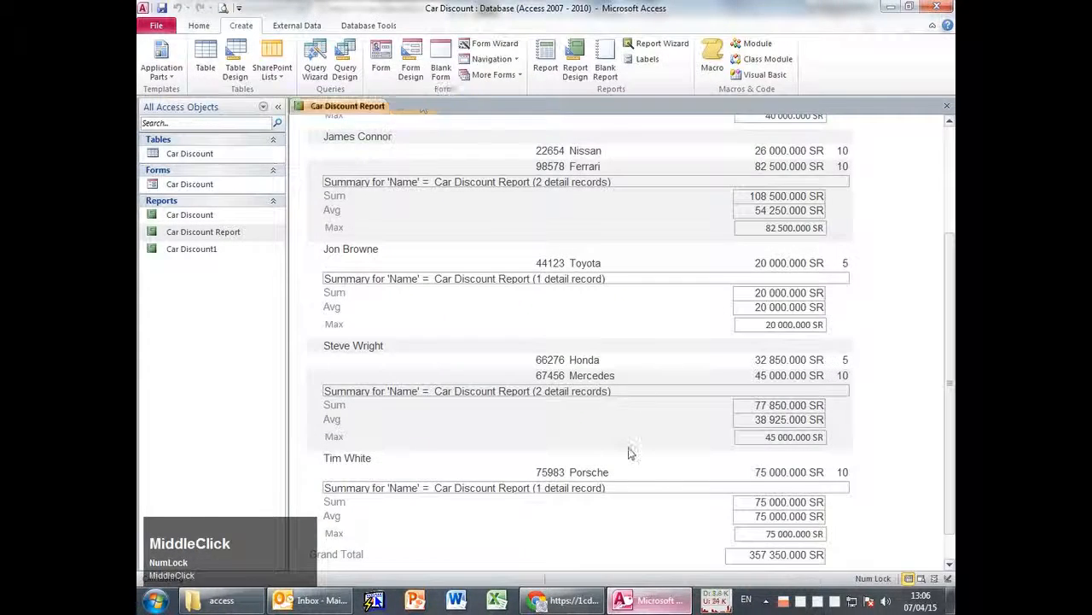
middle_click(348, 106)
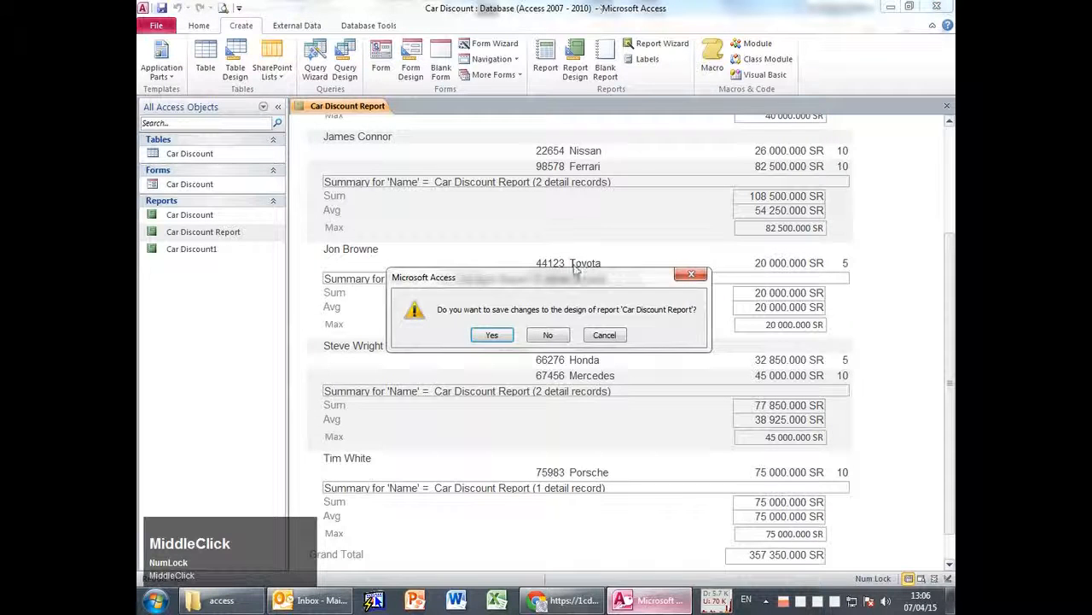
left_click(488, 338)
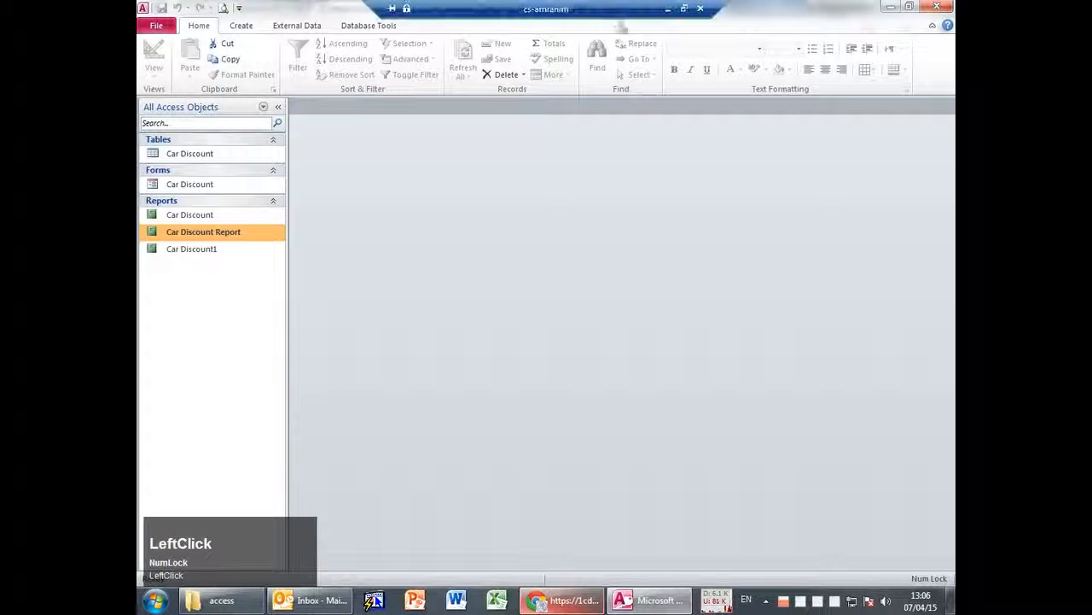